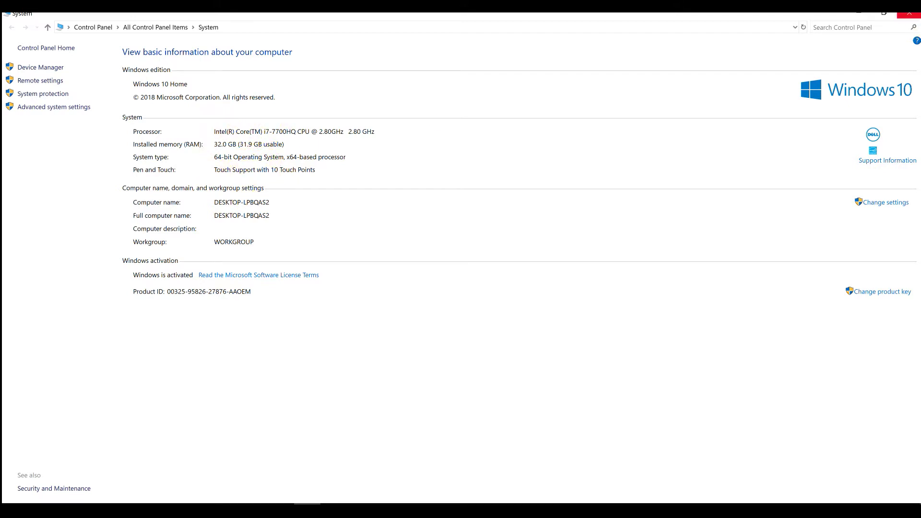
- Close the System and This PC windows and bring the Scenarios.xlsx workbook forward
left_click(909, 13)
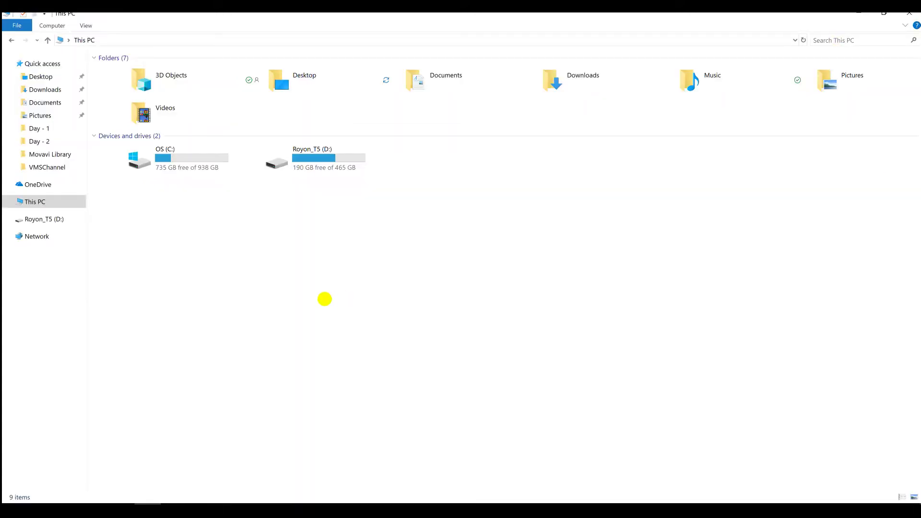
left_click(909, 13)
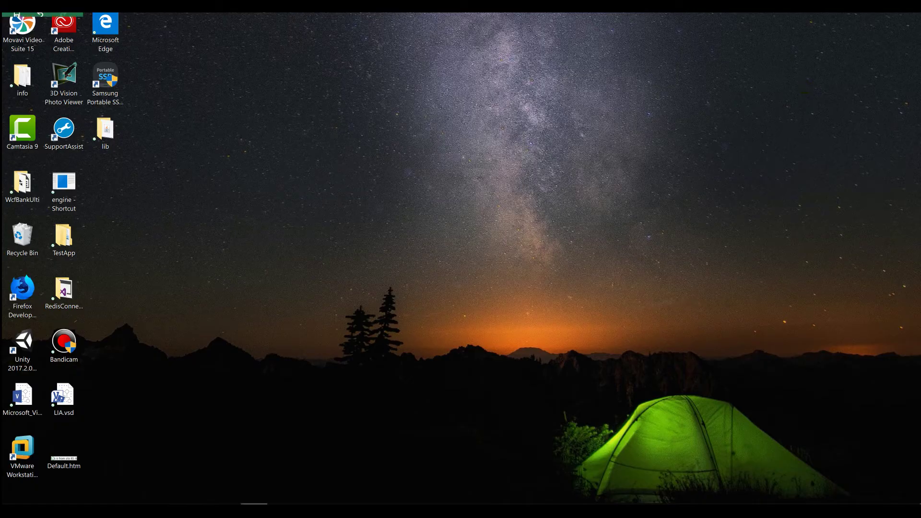
left_click(254, 510)
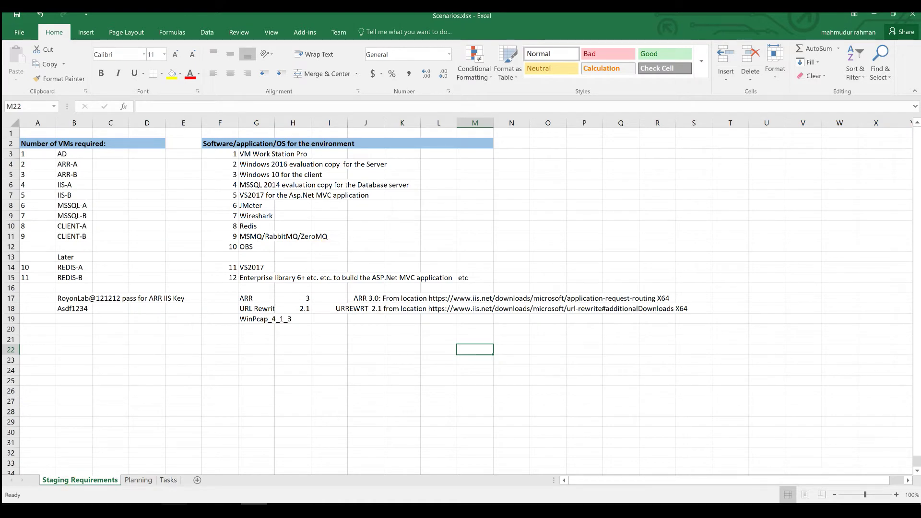
left_click(280, 509)
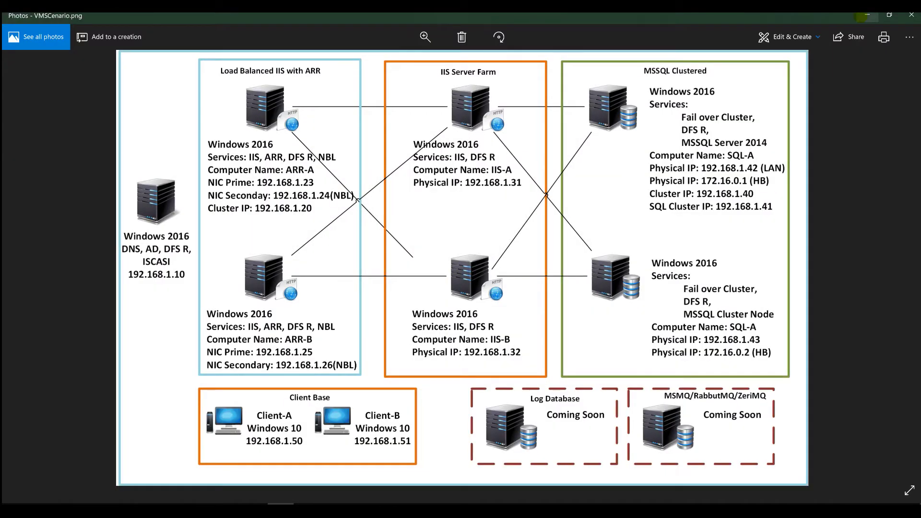
left_click(867, 13)
left_click(120, 359)
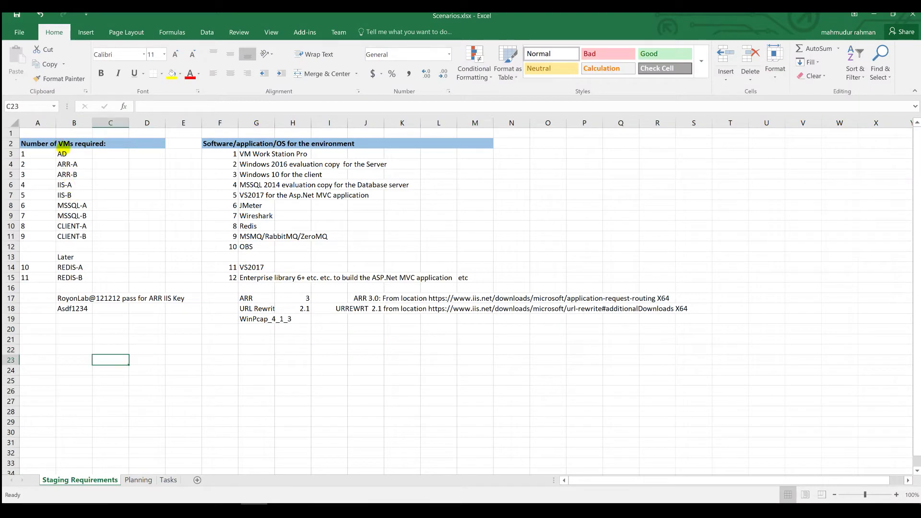
left_click_drag(67, 152, 77, 225)
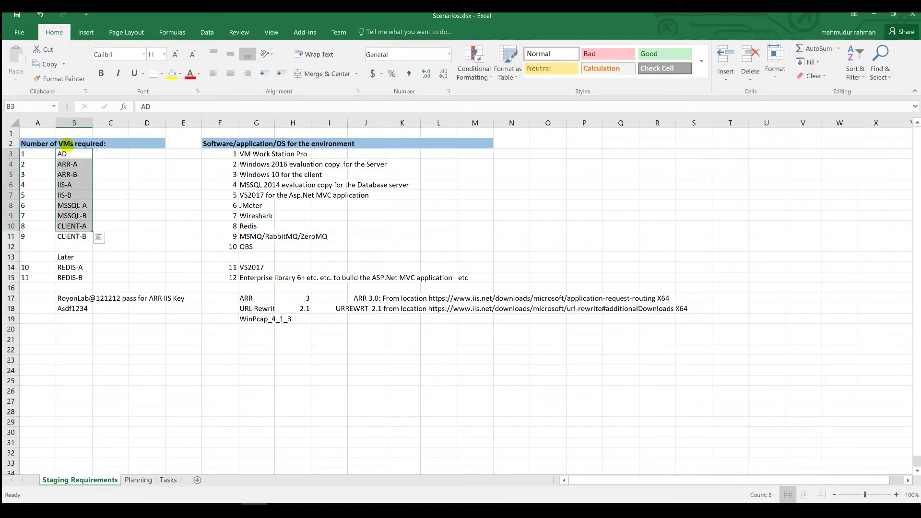
left_click(71, 155)
left_click_drag(67, 166, 67, 185)
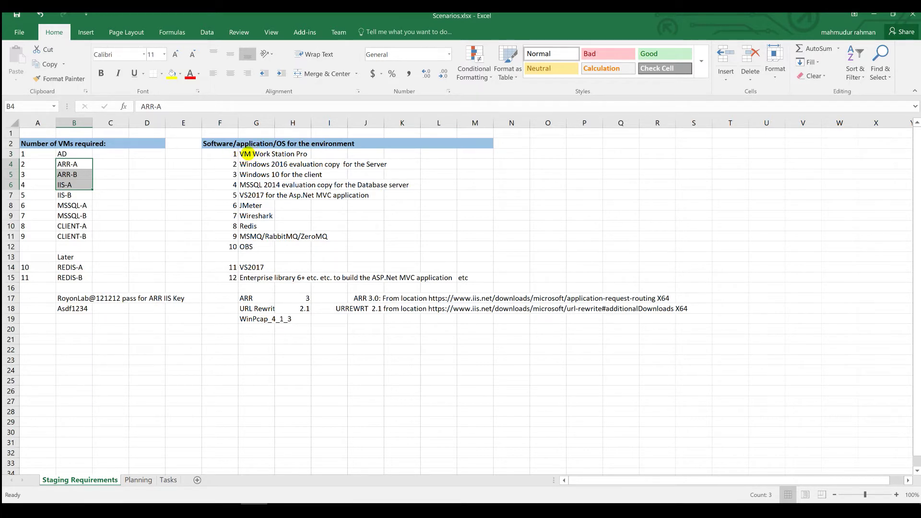
left_click(246, 154)
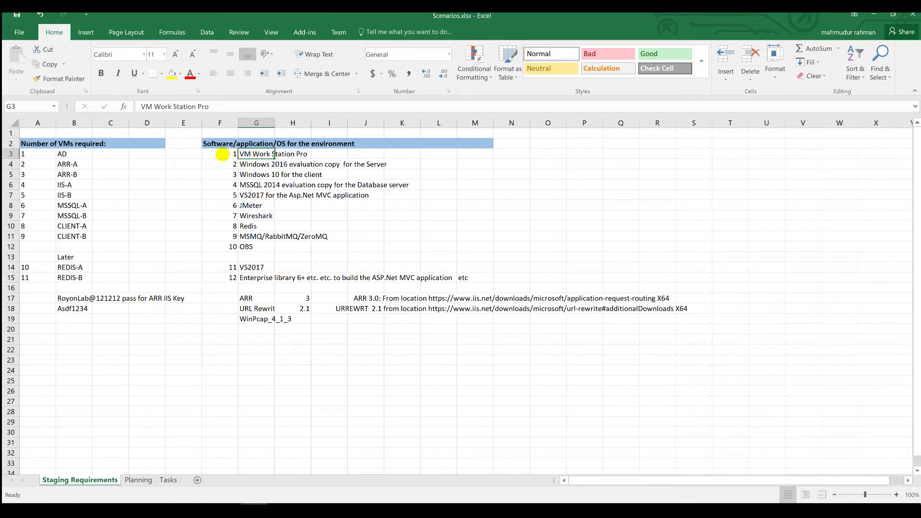
left_click_drag(230, 153, 320, 156)
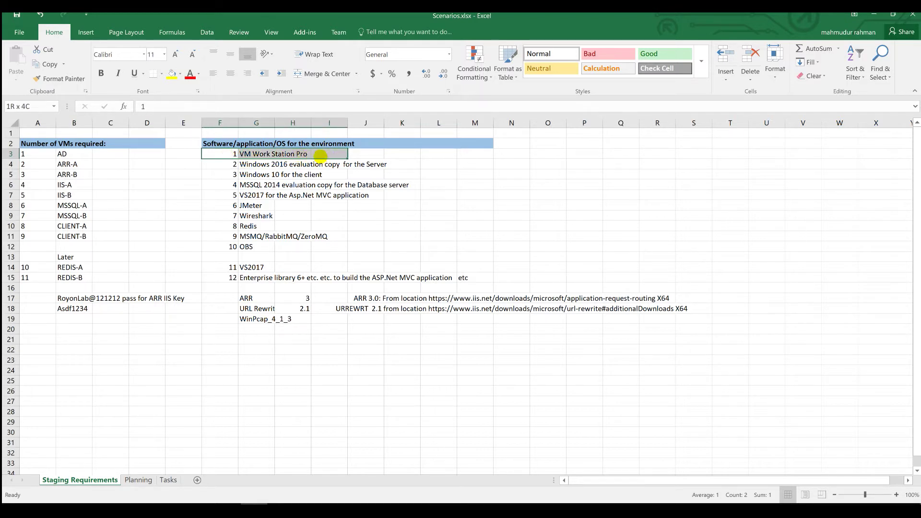
left_click(218, 164)
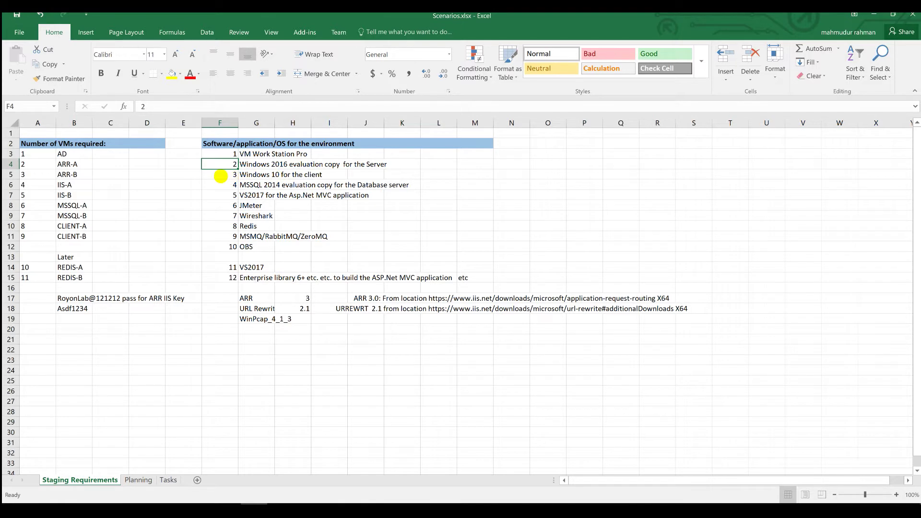
left_click_drag(214, 174, 324, 179)
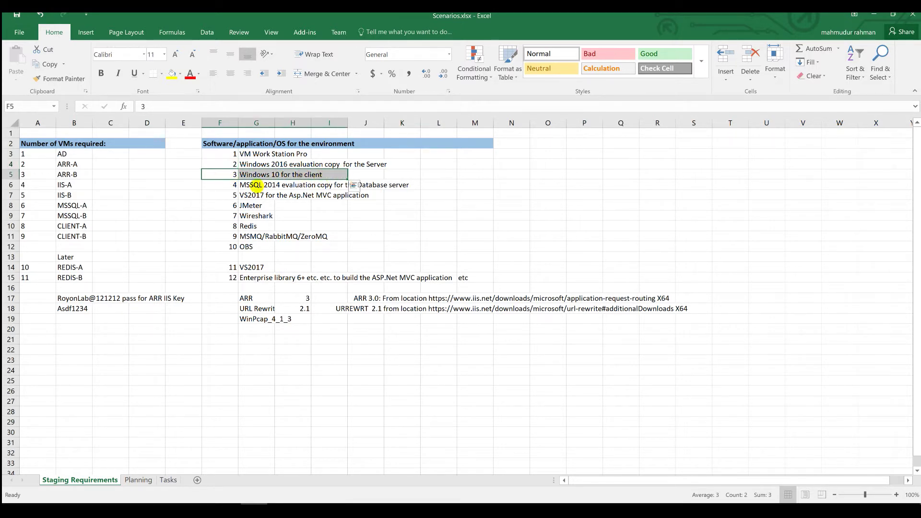
left_click_drag(254, 186, 290, 185)
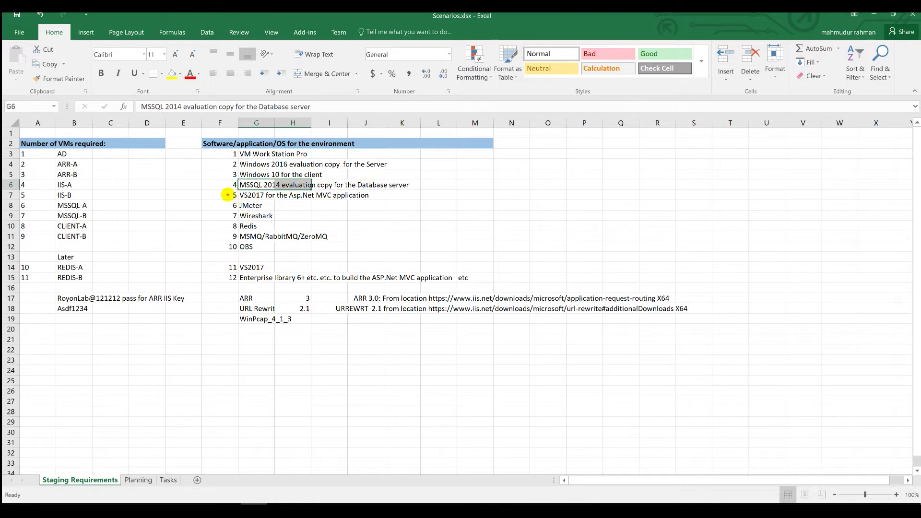
left_click_drag(235, 195, 411, 193)
left_click(412, 193)
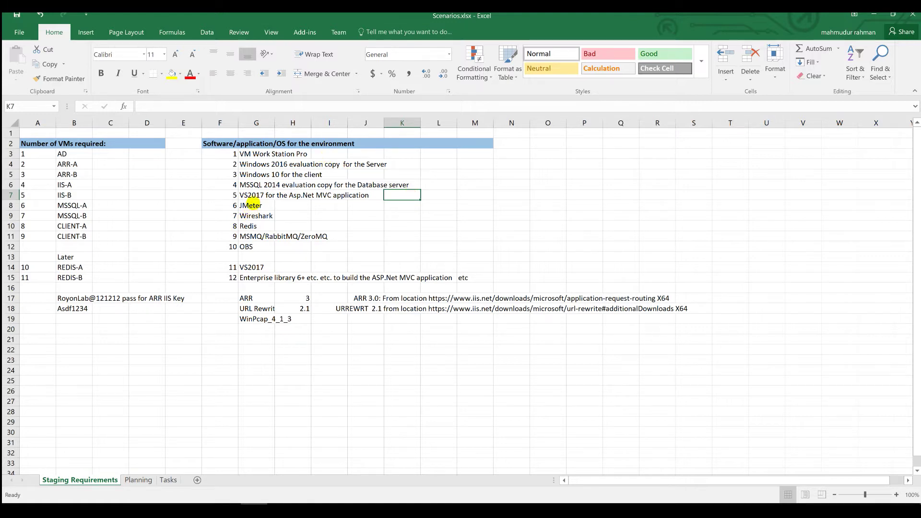
left_click(253, 204)
left_click_drag(216, 205, 473, 205)
left_click(254, 205)
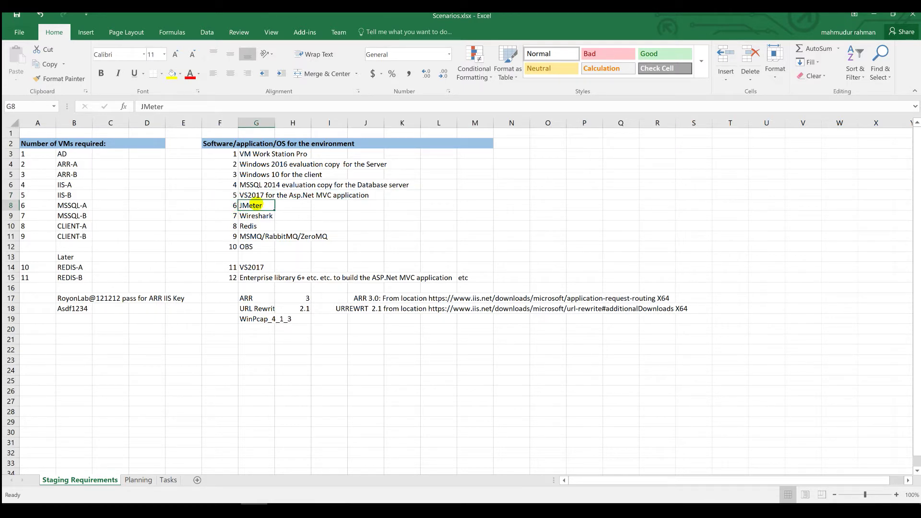
left_click_drag(235, 206, 451, 215)
left_click(259, 215)
left_click_drag(223, 215, 460, 217)
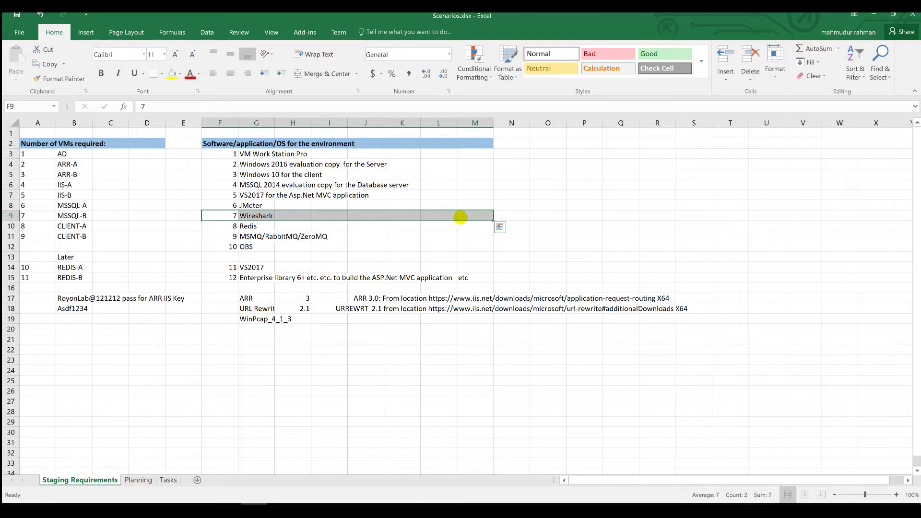
left_click(227, 216)
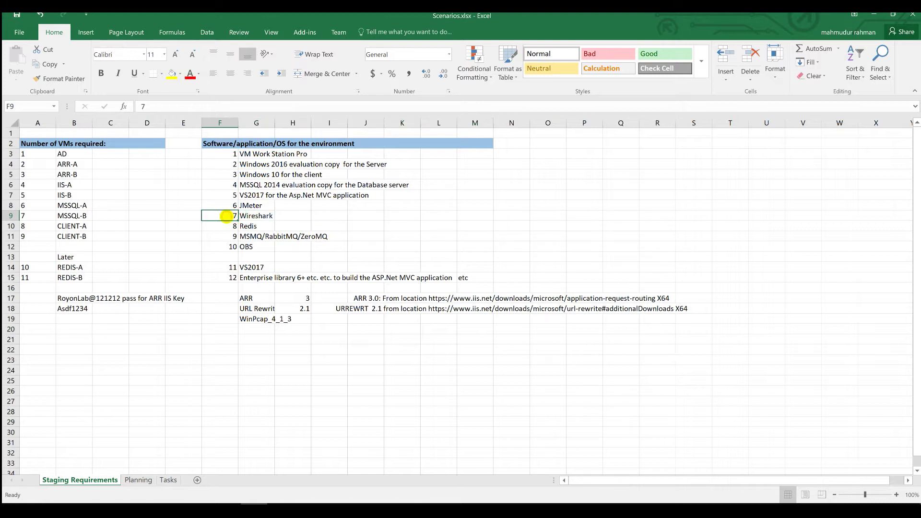
left_click_drag(399, 217, 475, 215)
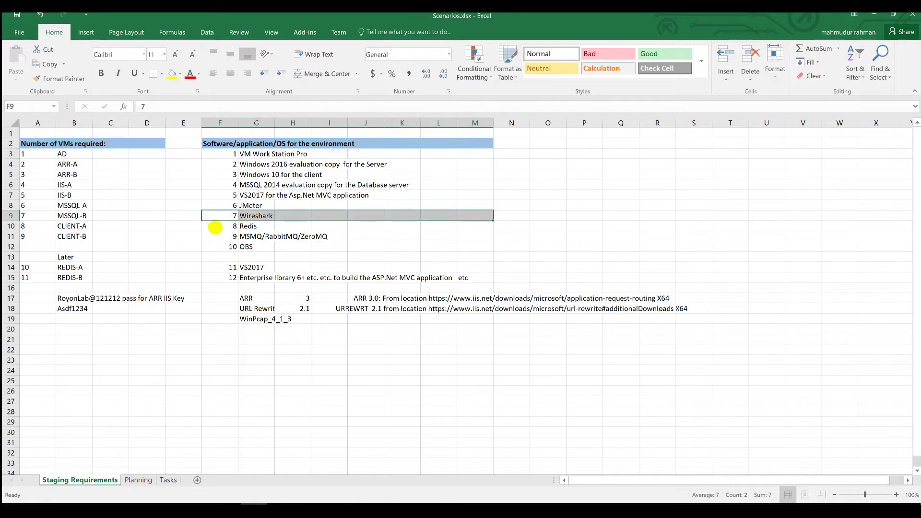
left_click_drag(224, 226, 478, 224)
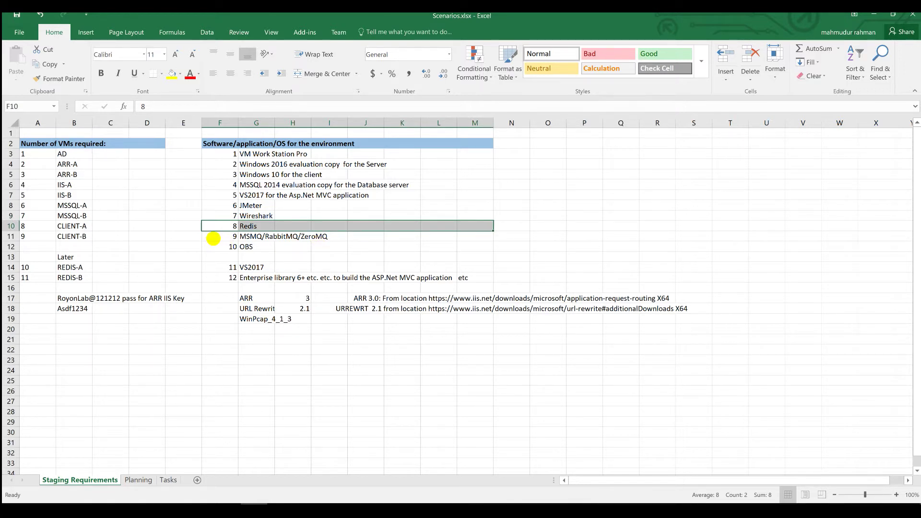
left_click_drag(214, 238, 467, 234)
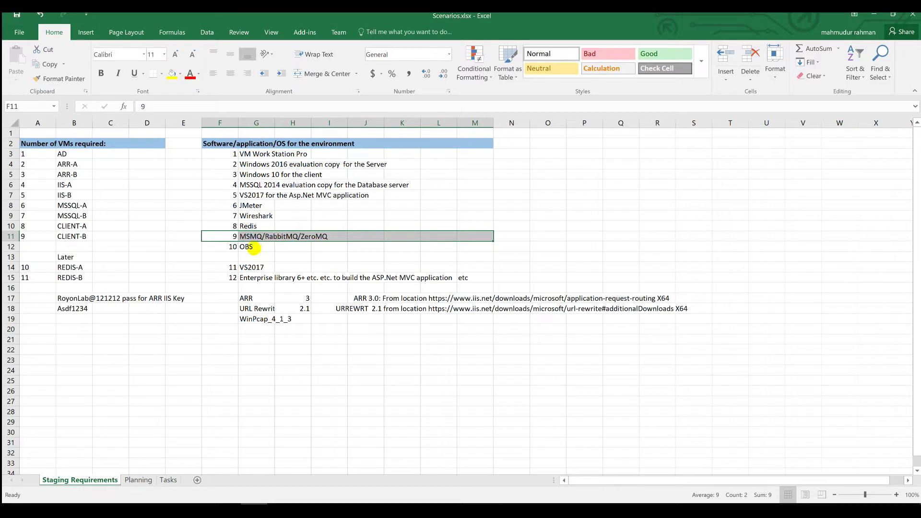
left_click_drag(221, 267, 445, 281)
left_click(250, 298)
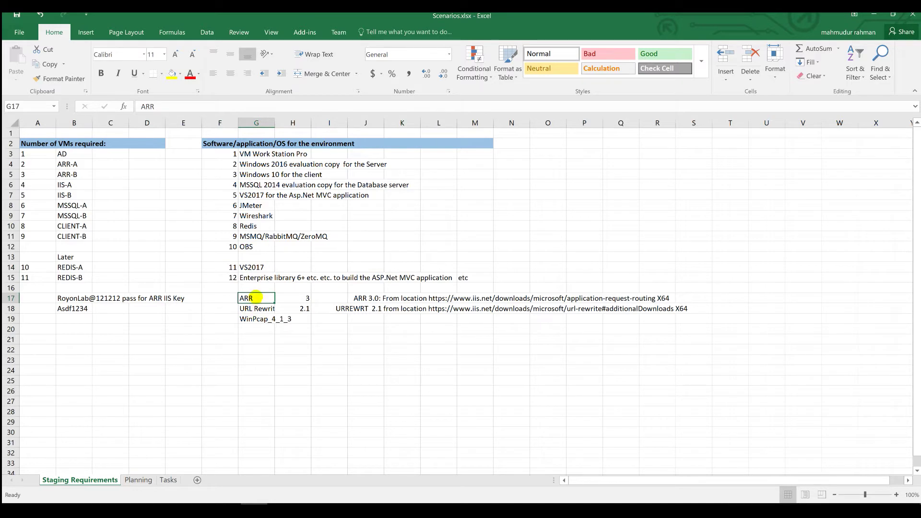
key("alt+Tab")
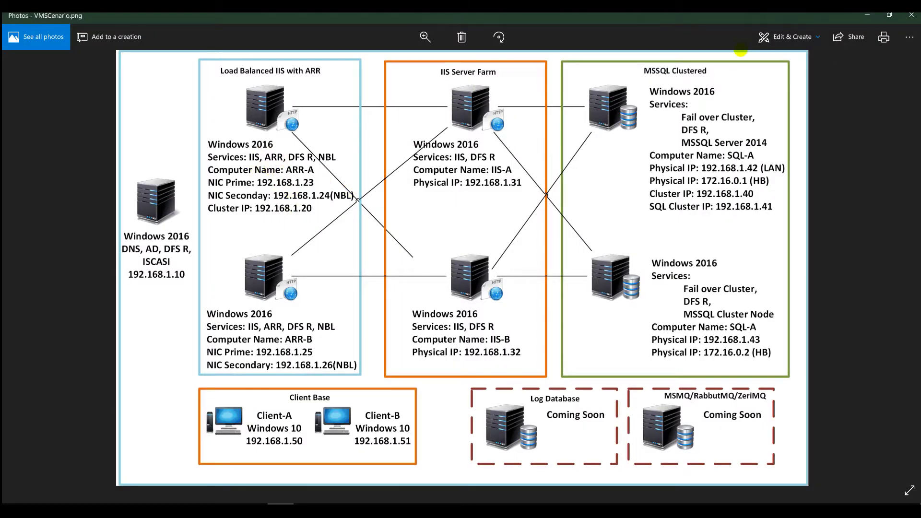
left_click(867, 14)
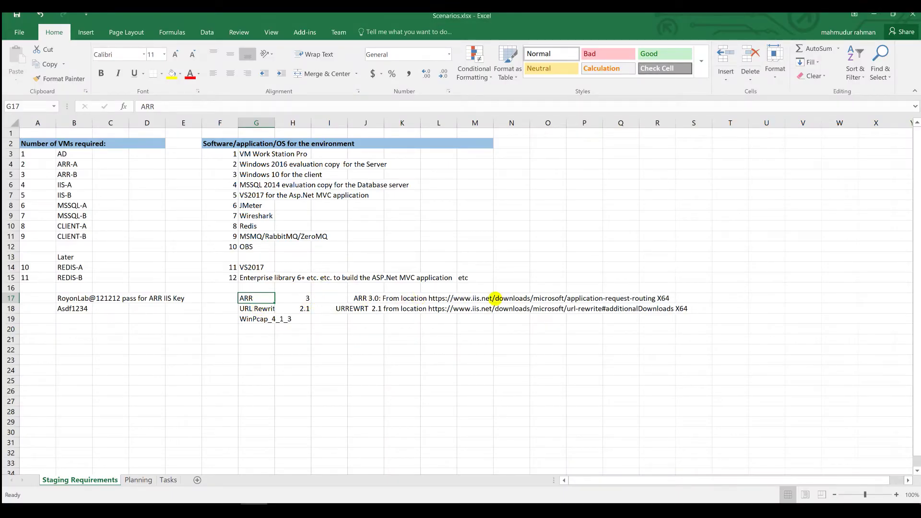
left_click_drag(489, 308, 642, 304)
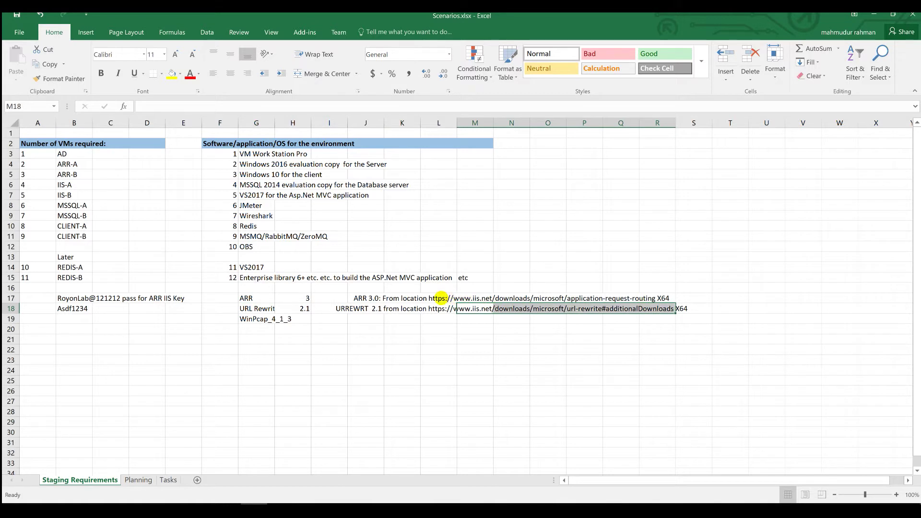
left_click(437, 298)
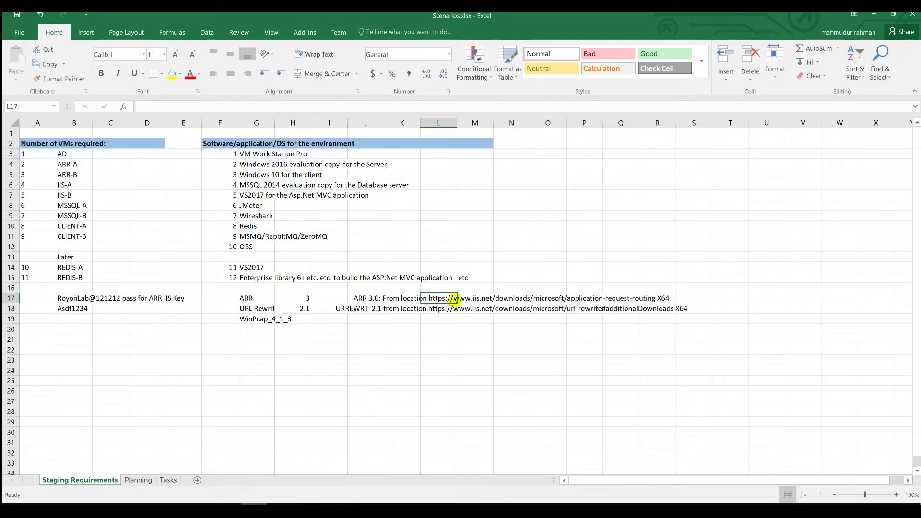
left_click_drag(425, 298, 662, 298)
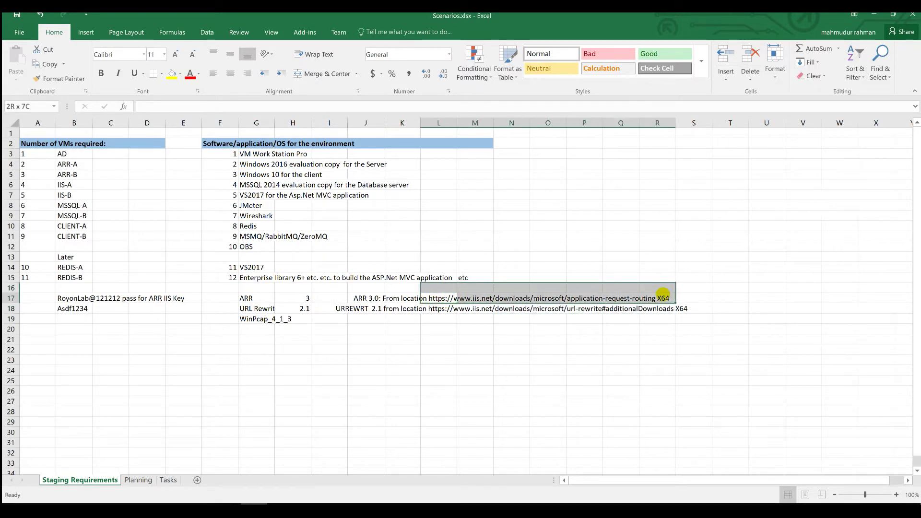
left_click(249, 310)
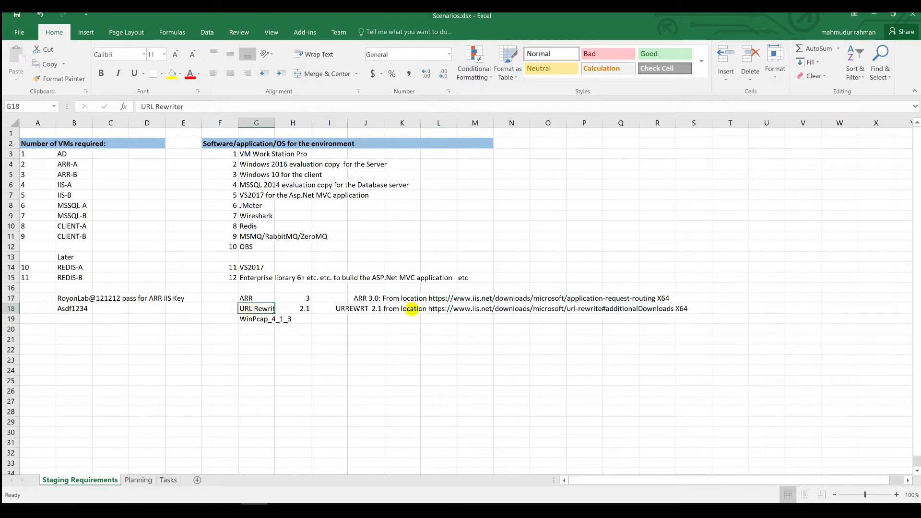
left_click(259, 320)
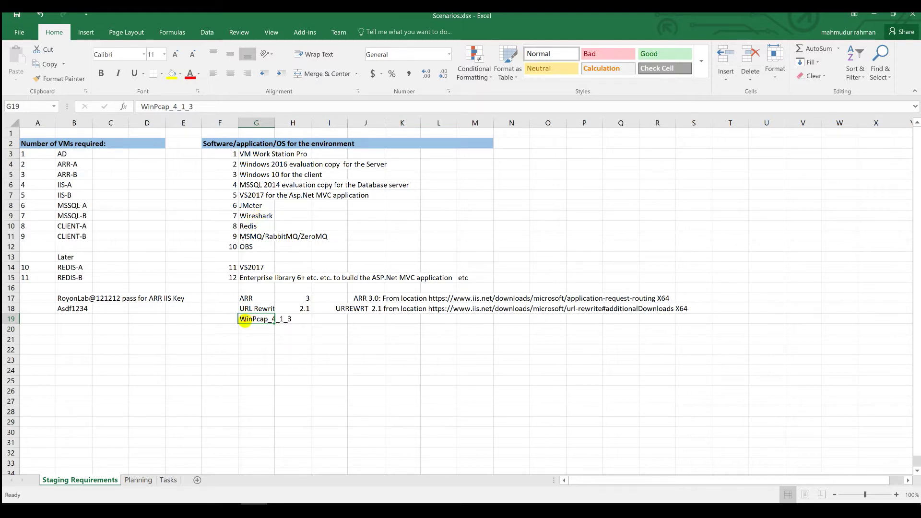
mouse_move(245, 320)
left_mouse_down()
mouse_move(284, 319)
mouse_move(254, 316)
left_mouse_up()
left_click(138, 480)
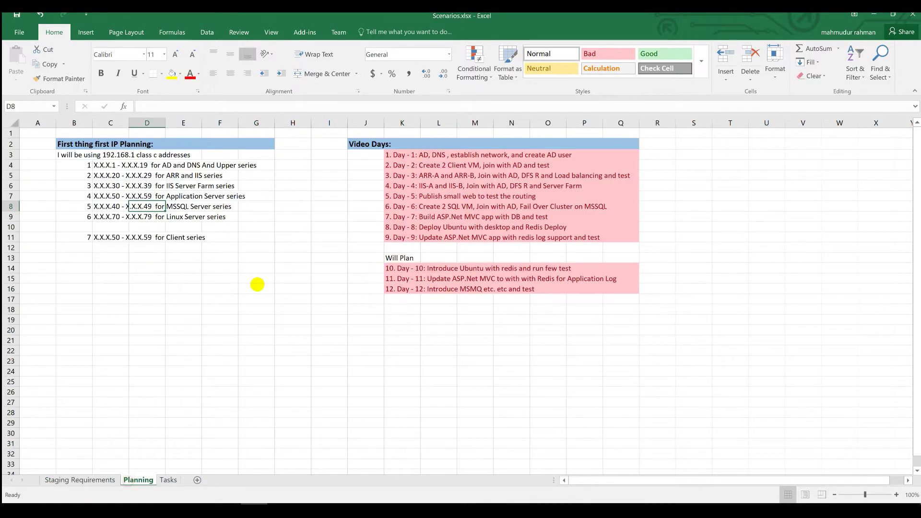
left_click(221, 269)
left_click_drag(71, 154, 214, 238)
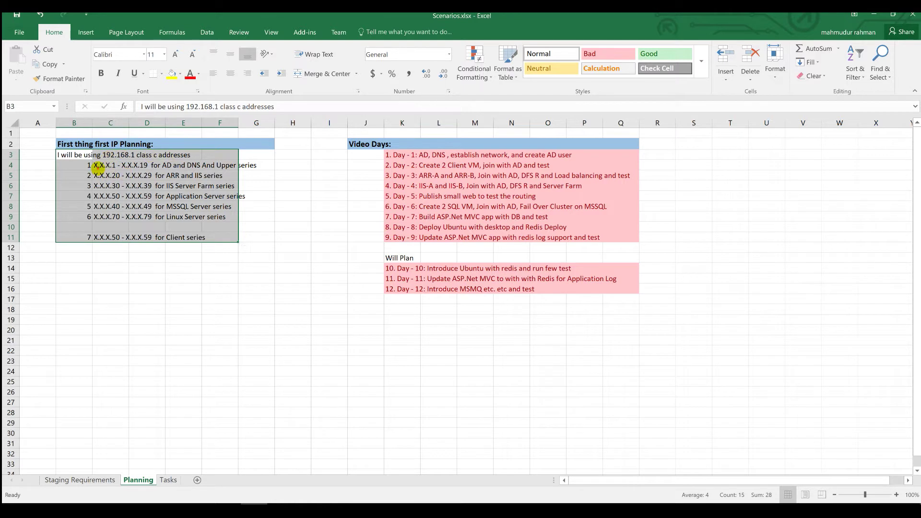
left_click(98, 166)
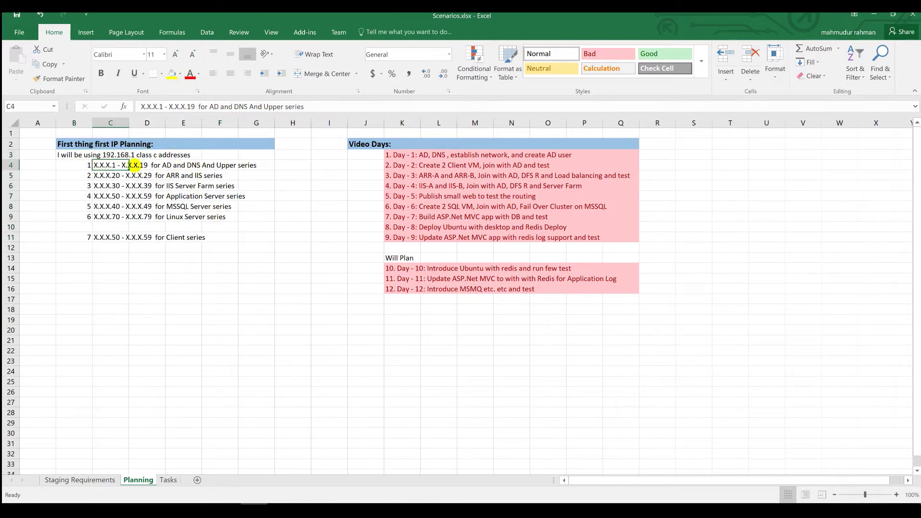
left_click_drag(155, 165, 231, 168)
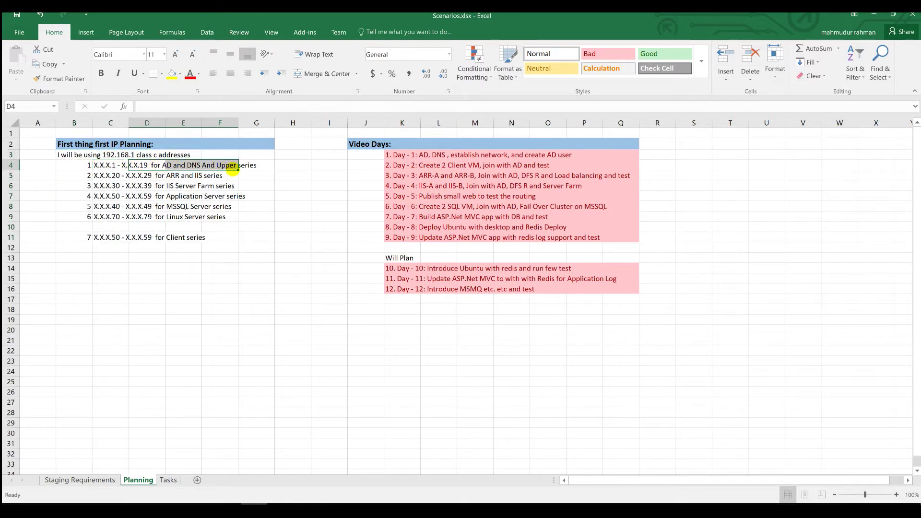
left_click_drag(91, 177, 216, 178)
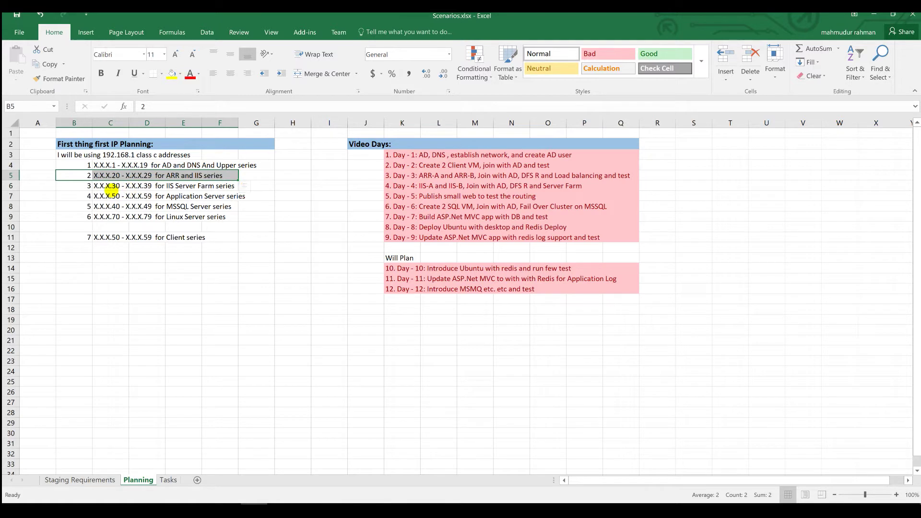
left_click_drag(112, 187, 225, 186)
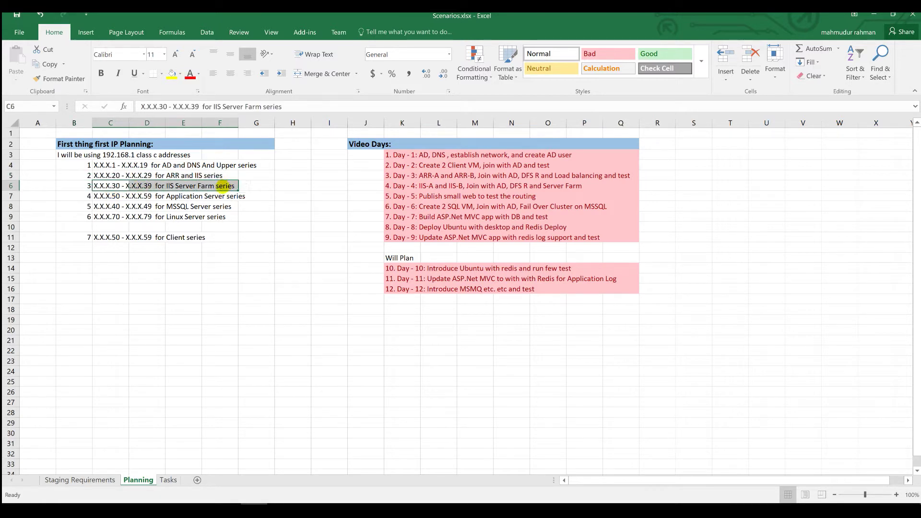
left_click_drag(96, 198, 231, 201)
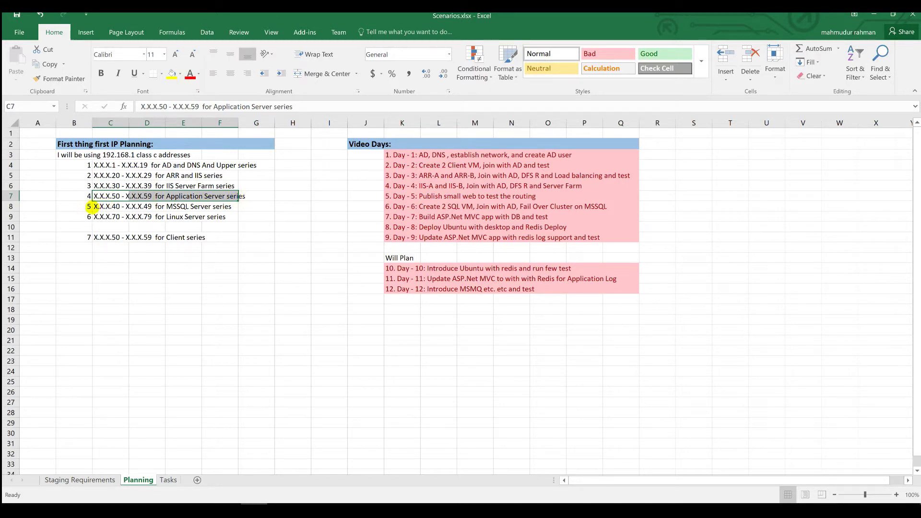
left_click_drag(89, 206, 226, 206)
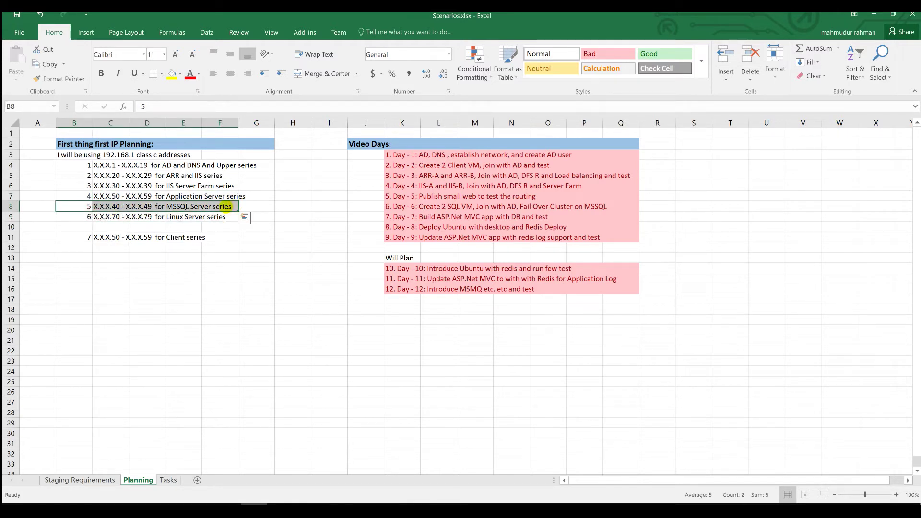
left_click_drag(96, 216, 219, 222)
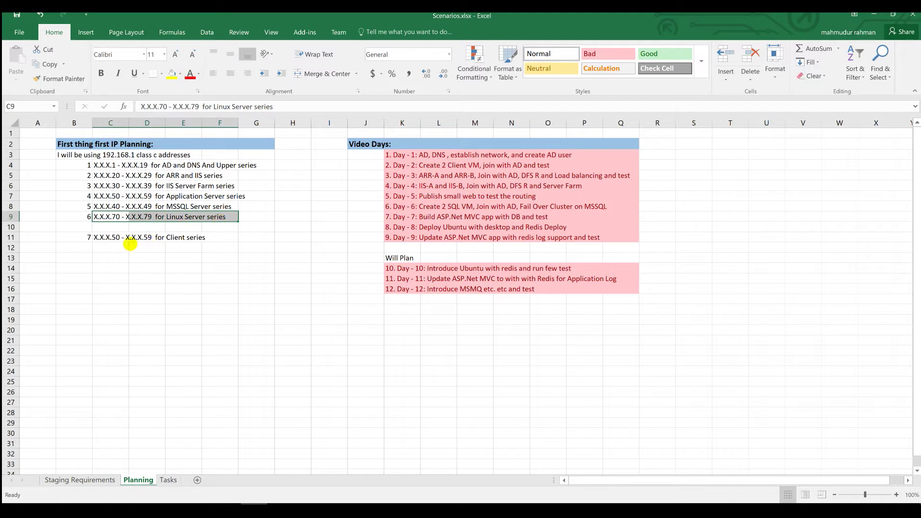
left_click_drag(87, 237, 200, 240)
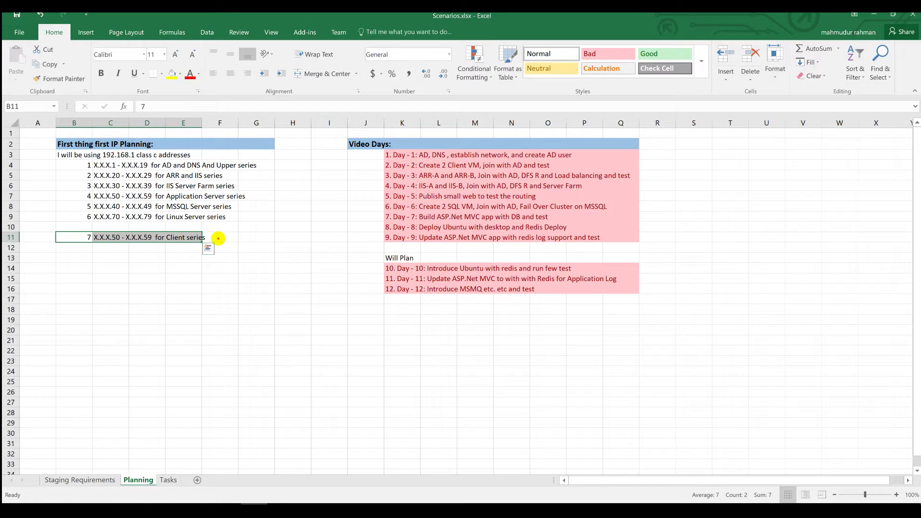
- Highlight the Day 1 and Day 2 entries in the Video Days plan
left_click(216, 237)
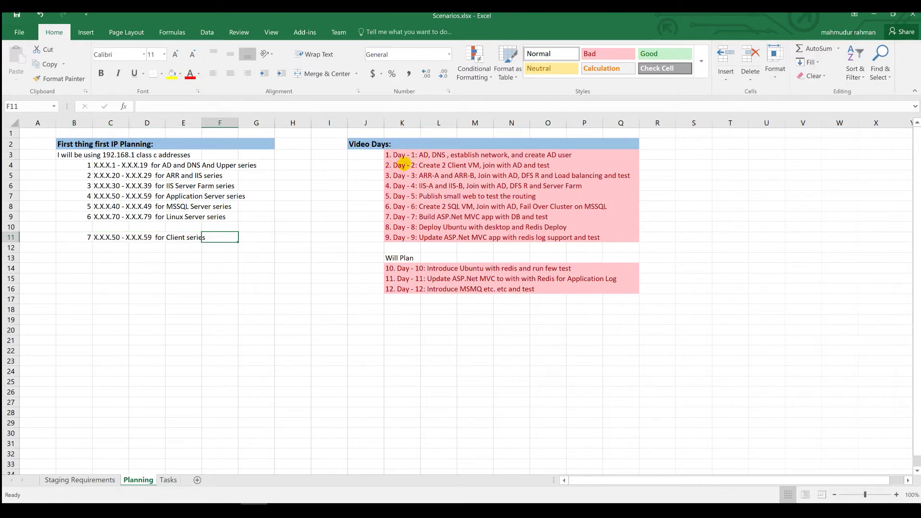
left_click(410, 164)
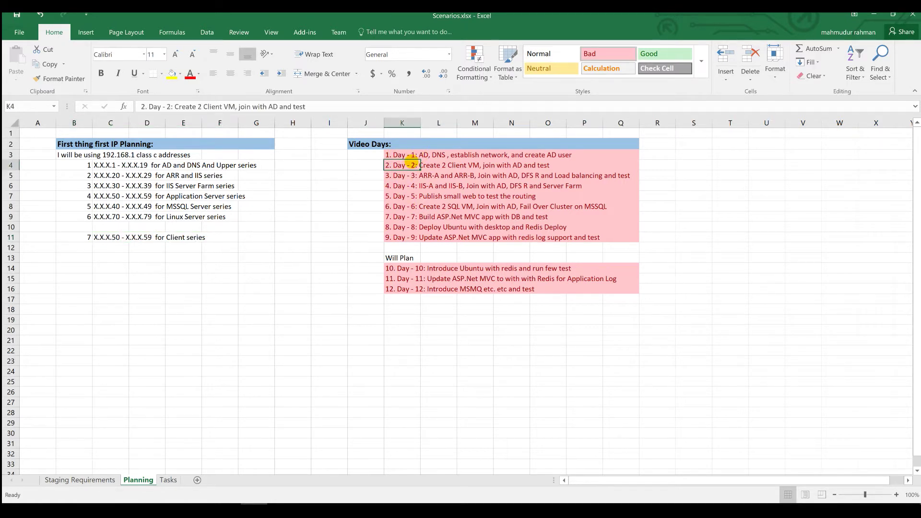
left_click(426, 155)
left_click(396, 154)
left_click_drag(396, 154, 609, 165)
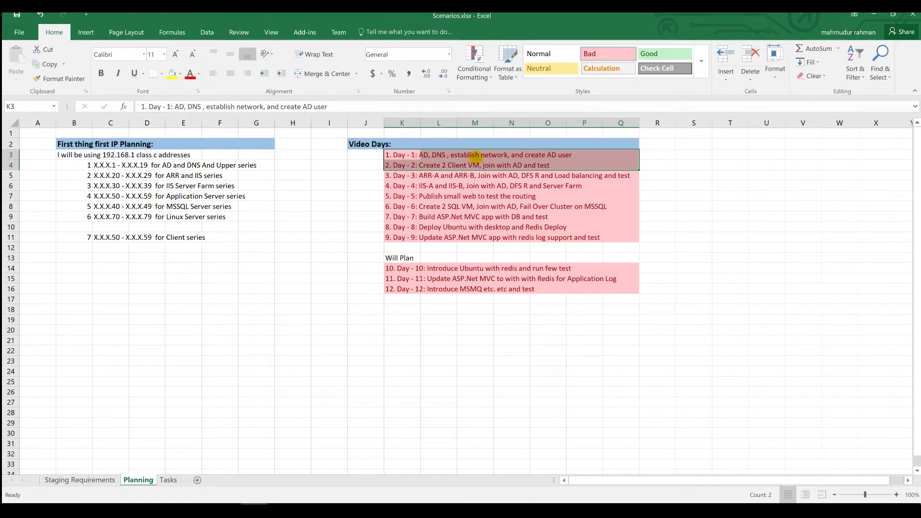
left_click(475, 154)
- Go over Day 1's AD, DNS work and Day 2's client VM creation and AD join, then show the Tasks sheet
left_click(428, 154)
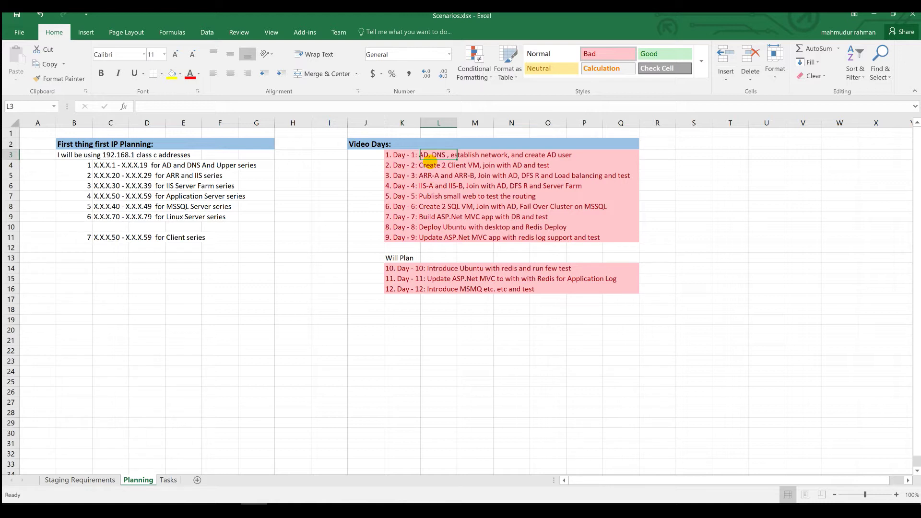
left_click(427, 167)
left_click(426, 156)
left_click(426, 165)
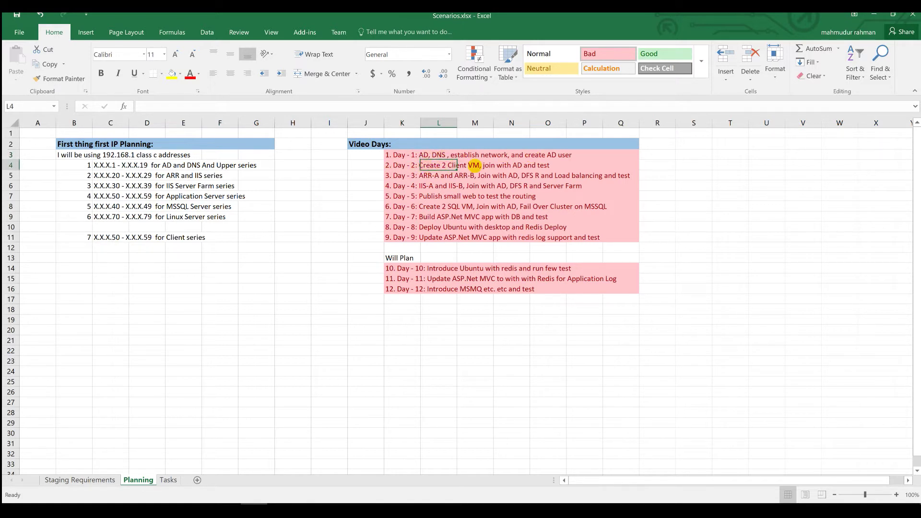
left_click(473, 165)
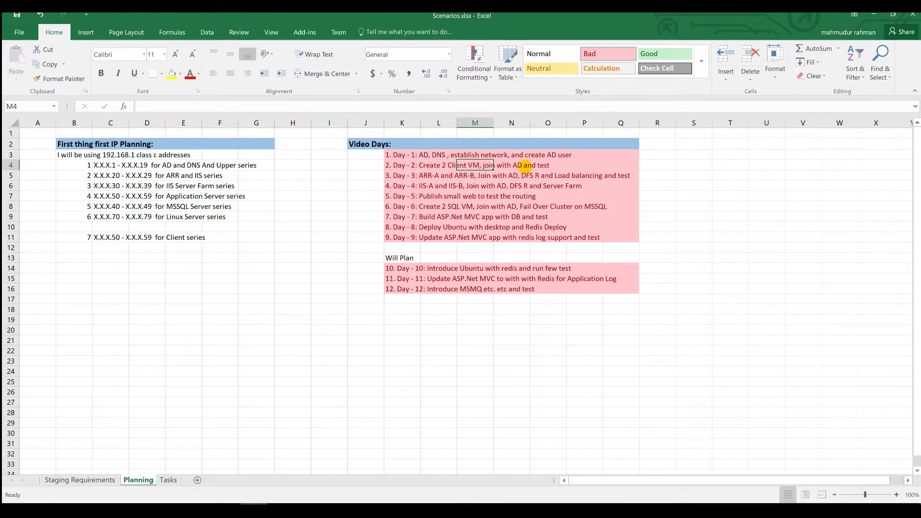
left_click(168, 480)
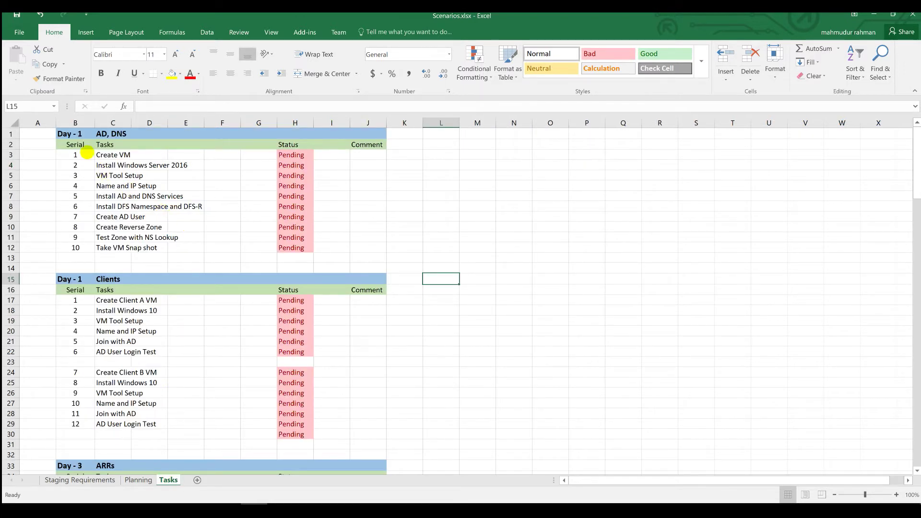
- Highlight the Day 1 AD, DNS and Clients tasks, select Create VM's Pending status, and show the desktop
left_click_drag(80, 154, 382, 427)
left_click(330, 175)
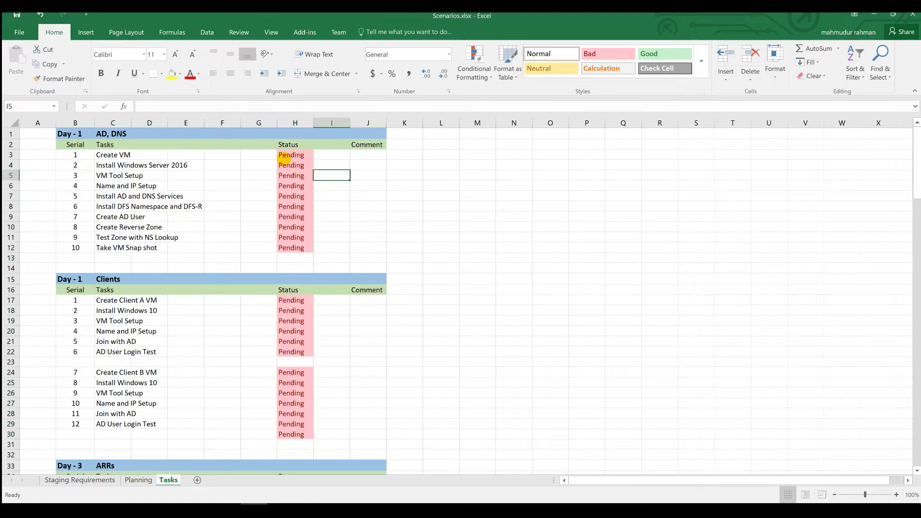
left_click(283, 157)
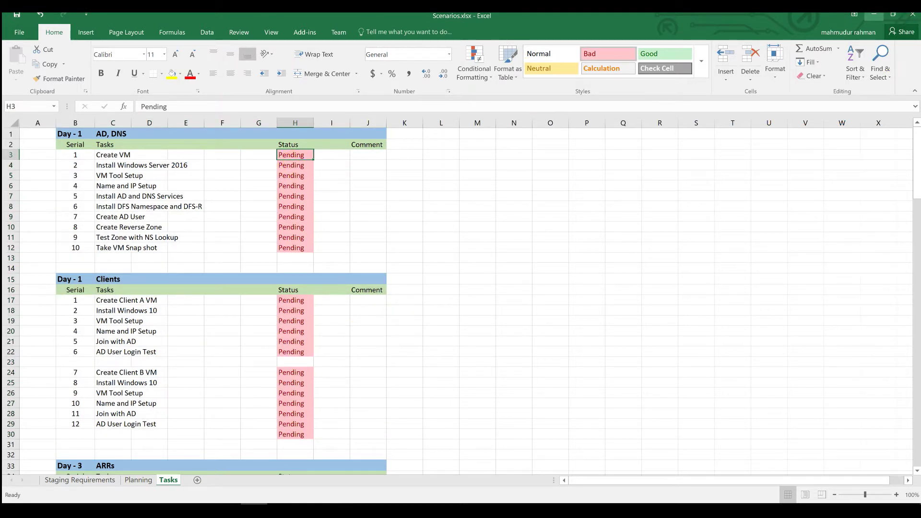
key("super+d")
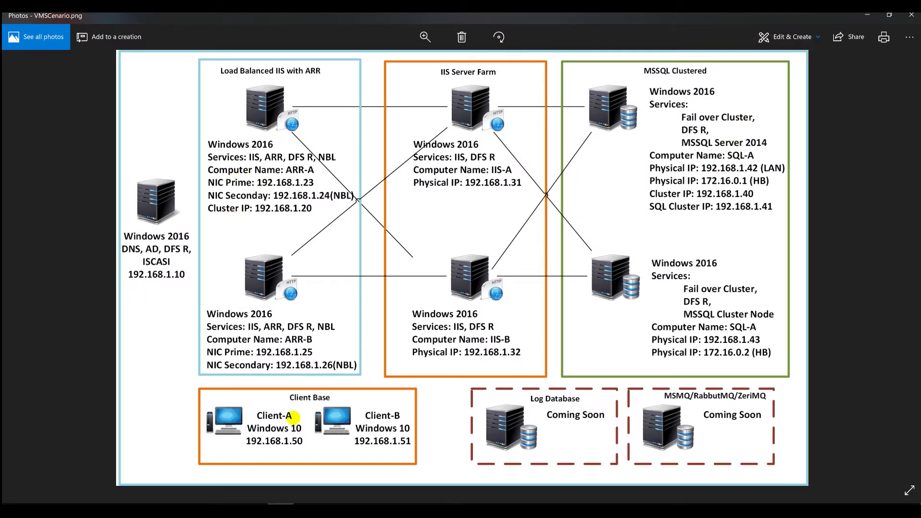
- Minimize the Photos window showing the VMSCenario.png network diagram
left_click(867, 15)
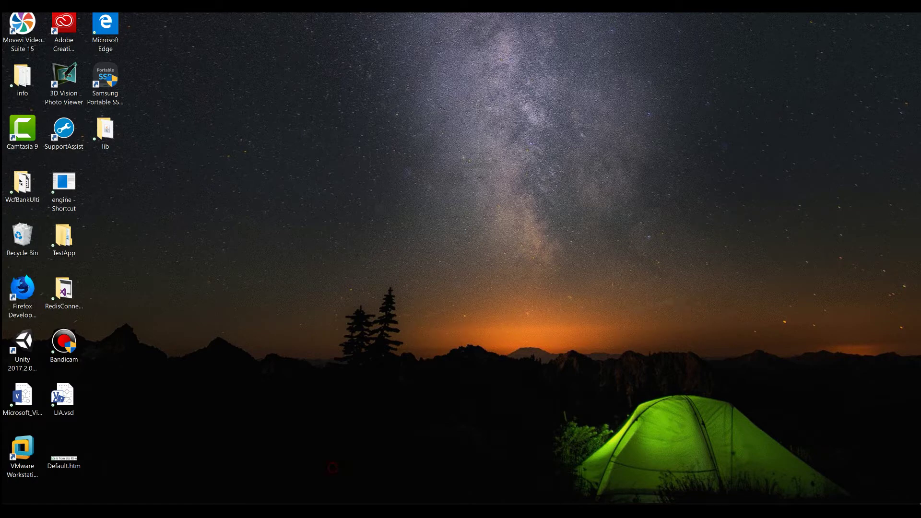
- Launch VMware Workstation and select My Computer in the Library
left_click(23, 456)
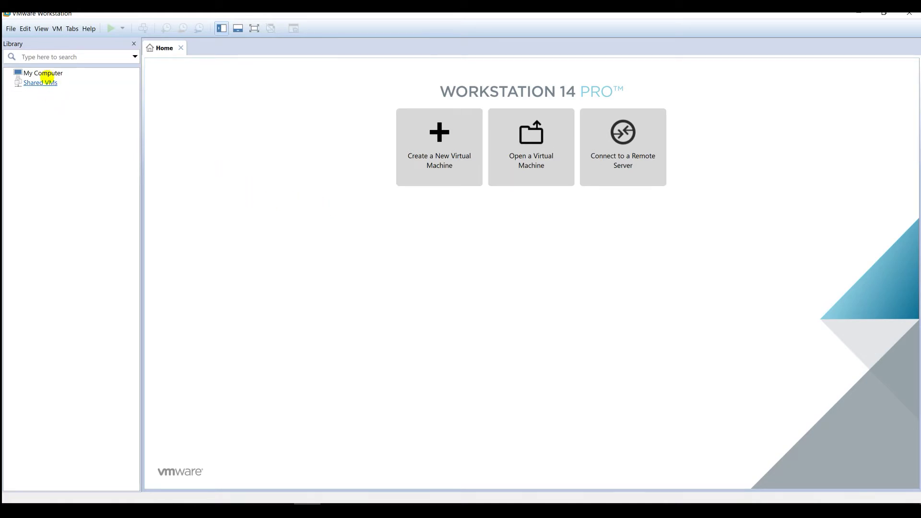
left_click(45, 74)
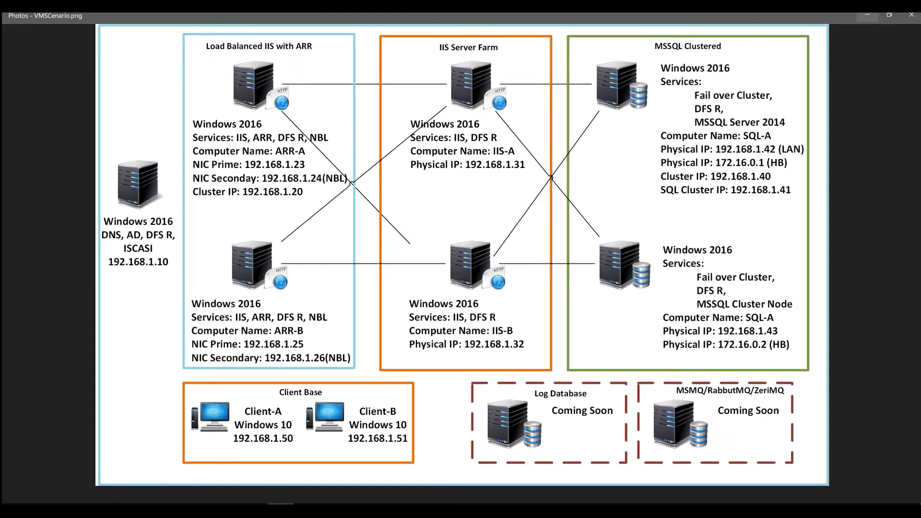
- Add a folder named RoyonLab under My Computer in the VMware library
left_click(867, 14)
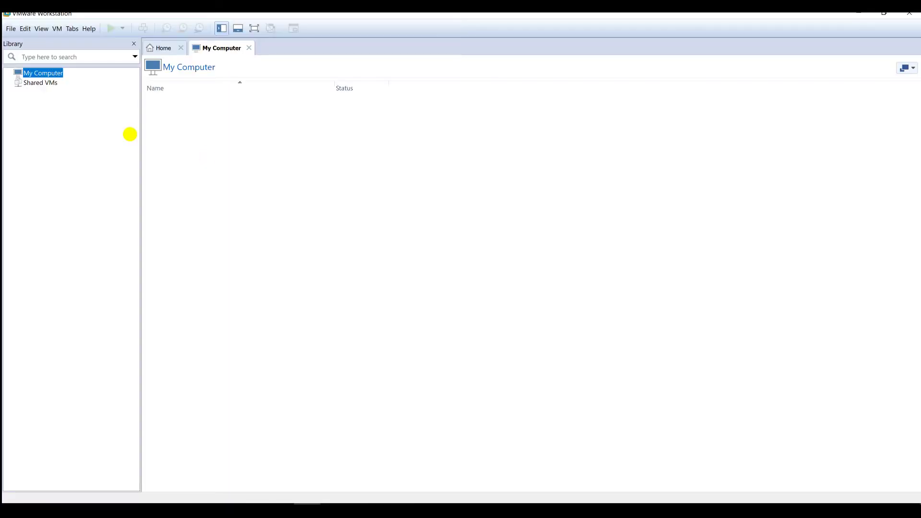
right_click(39, 73)
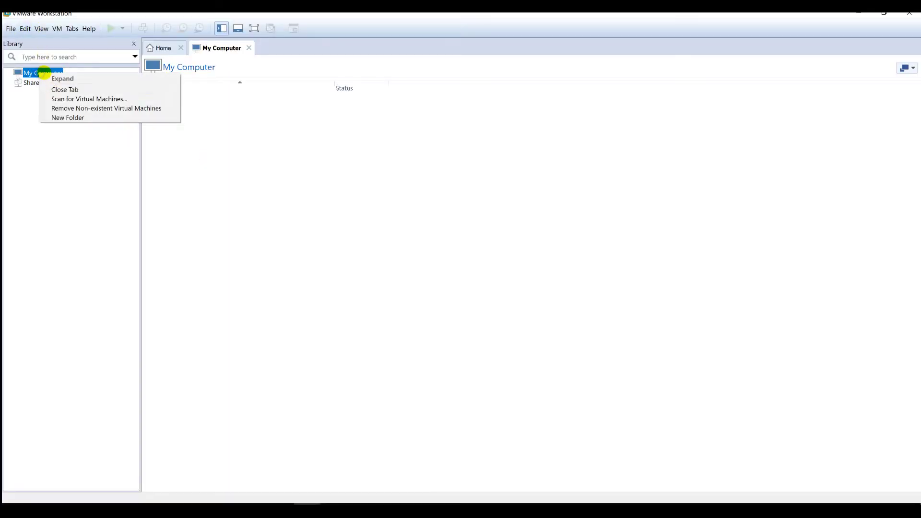
left_click(70, 118)
type("Royon")
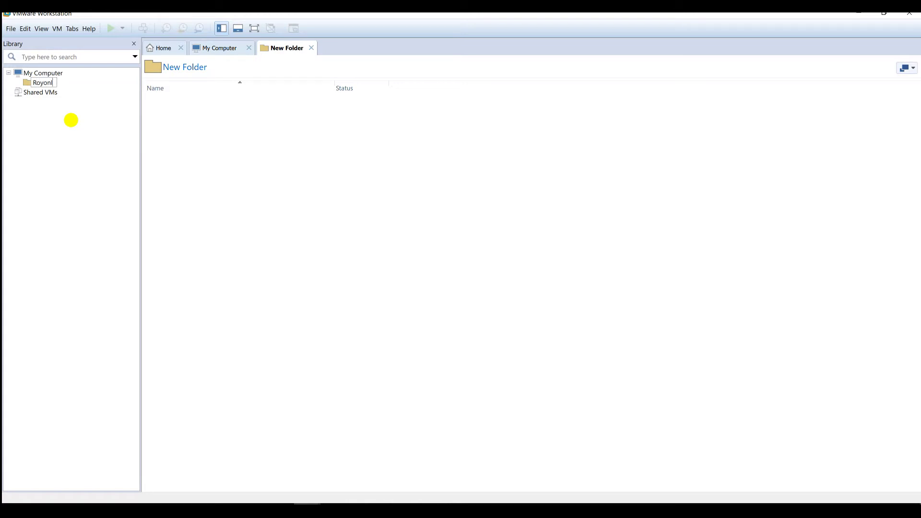
type("Lab")
key("Return")
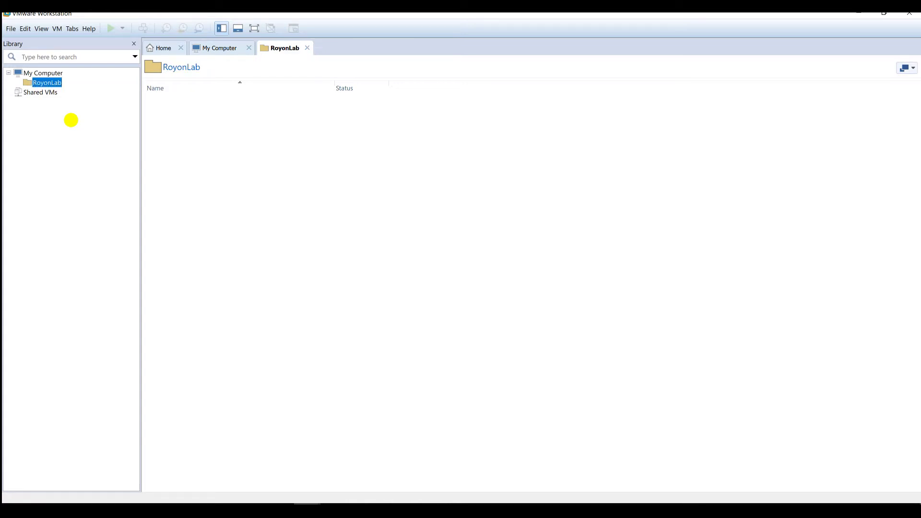
left_click(10, 28)
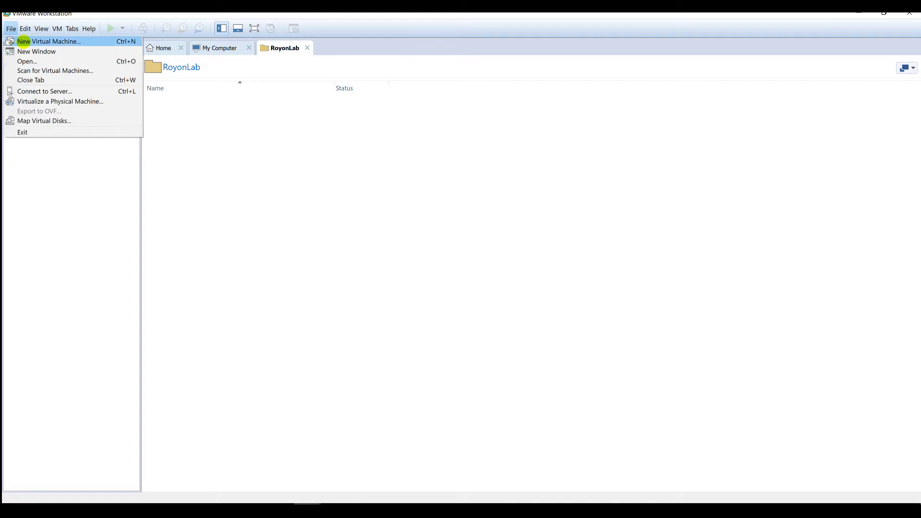
- Start a new VM with Workstation 14.x compatibility, OS installed later, and Windows Server 2012 guest
left_click(48, 42)
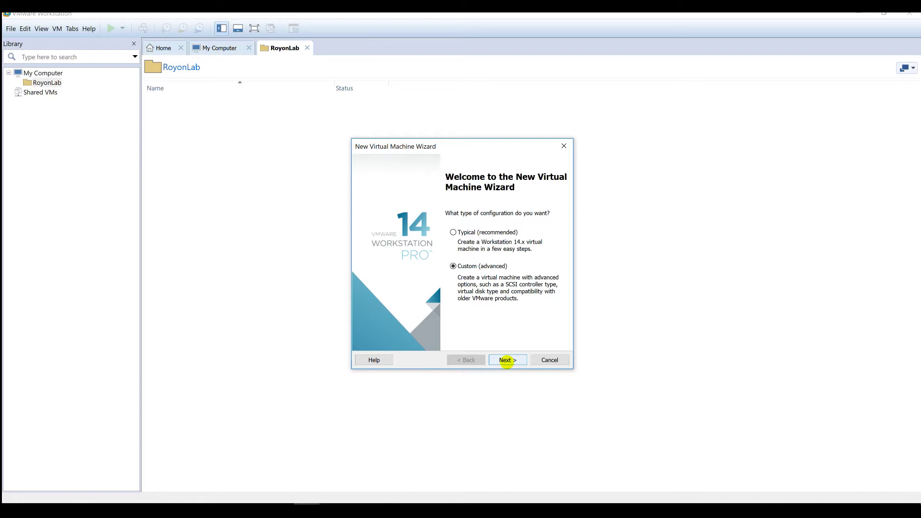
left_click(506, 361)
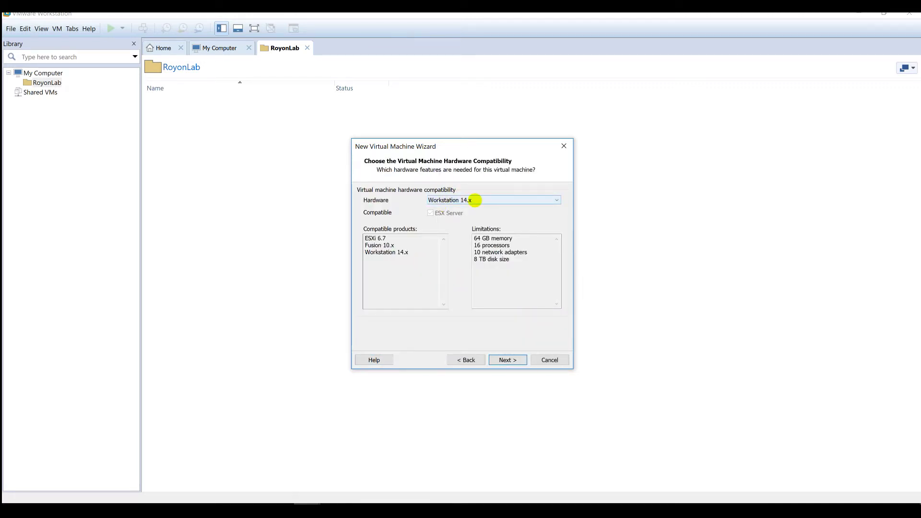
left_click_drag(547, 275, 452, 223)
left_click(512, 277)
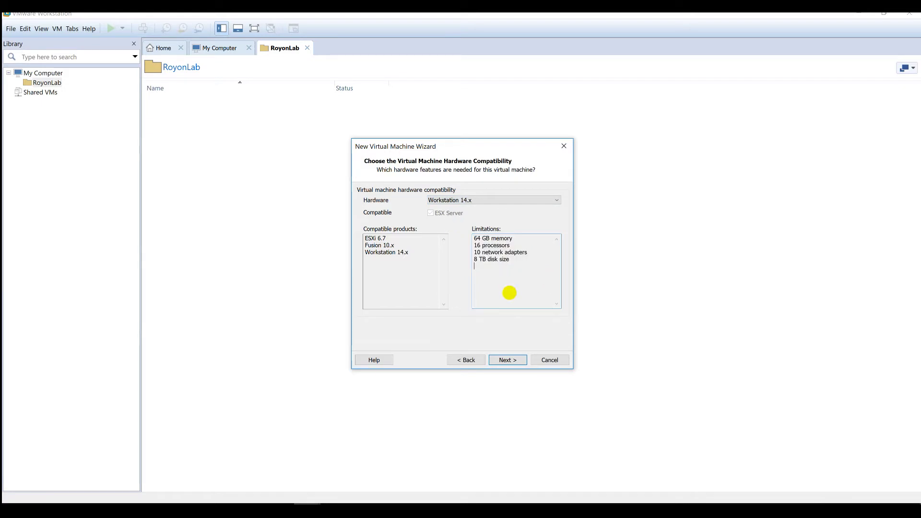
left_click(506, 361)
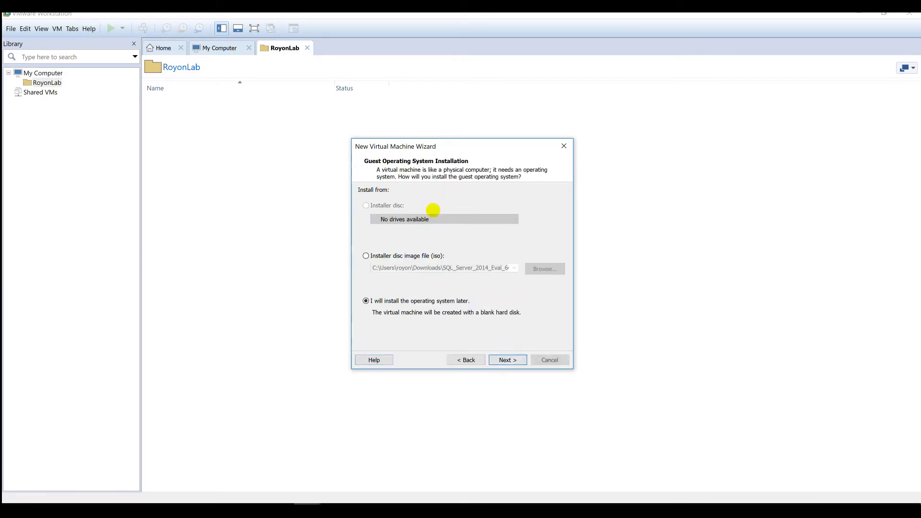
left_click(506, 360)
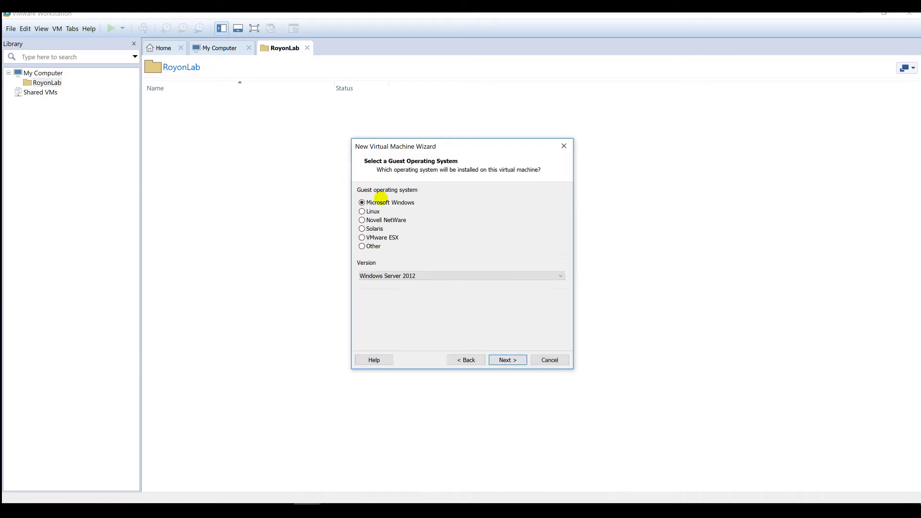
left_click(362, 202)
left_click(437, 274)
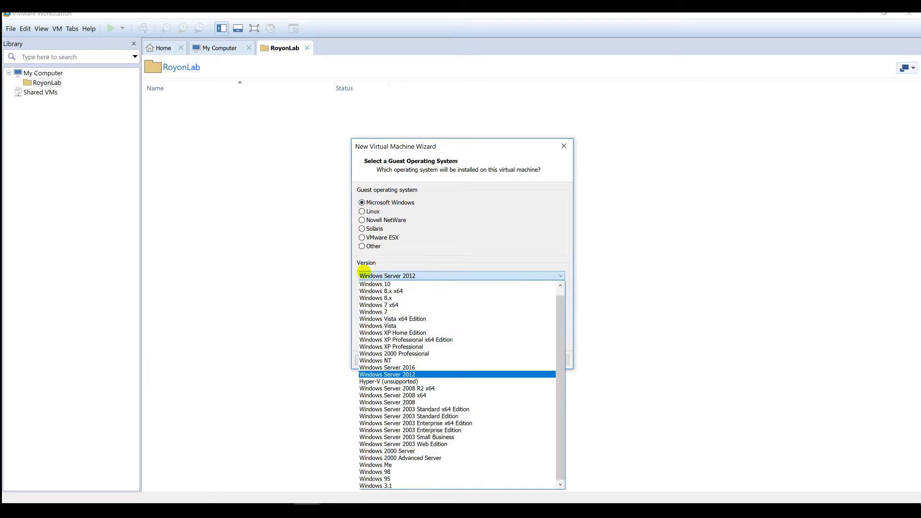
left_click(473, 220)
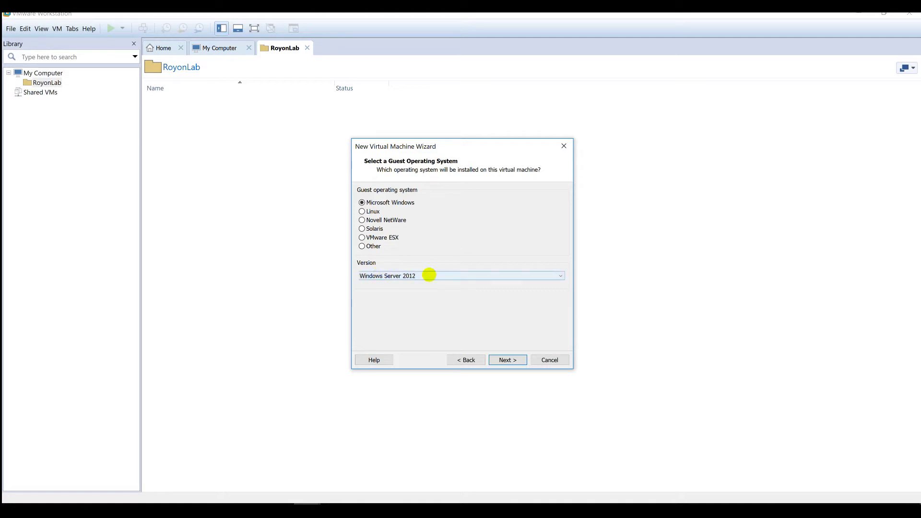
left_click(429, 274)
left_click(476, 237)
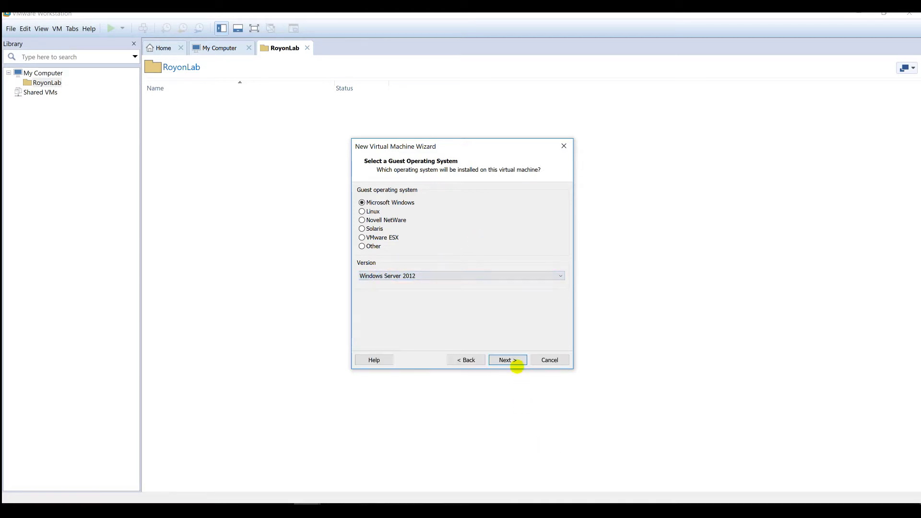
left_click(514, 361)
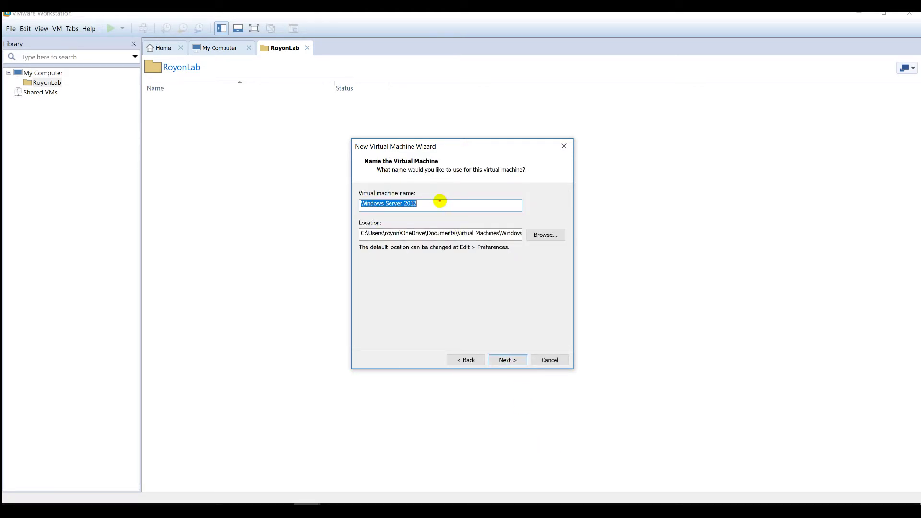
- Name the virtual machine AD and store it in a new folder C:\VMS\AD
type("AD")
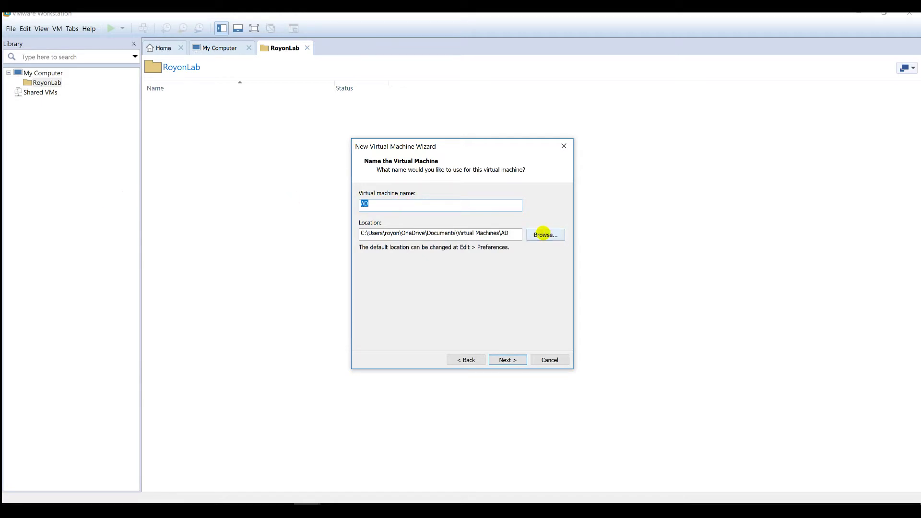
left_click(545, 235)
scroll(496, 272, "down", 10)
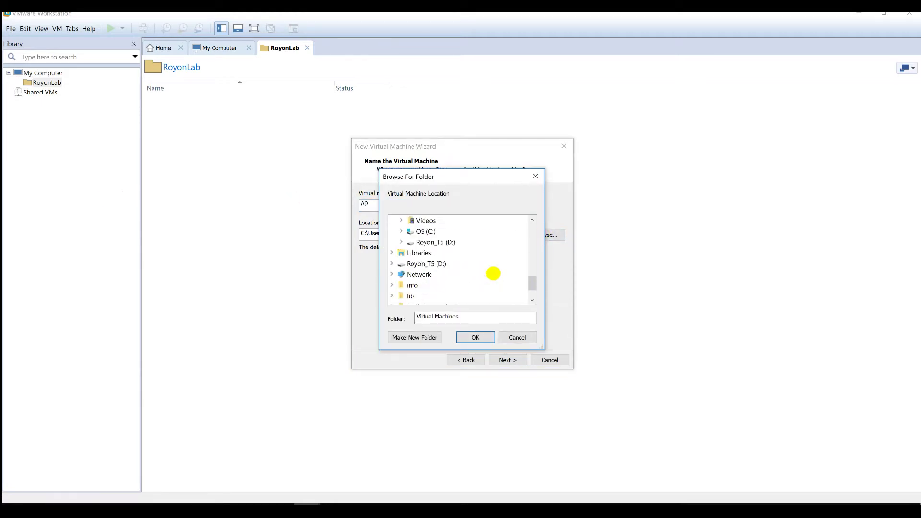
double_click(423, 231)
scroll(448, 262, "down", 3)
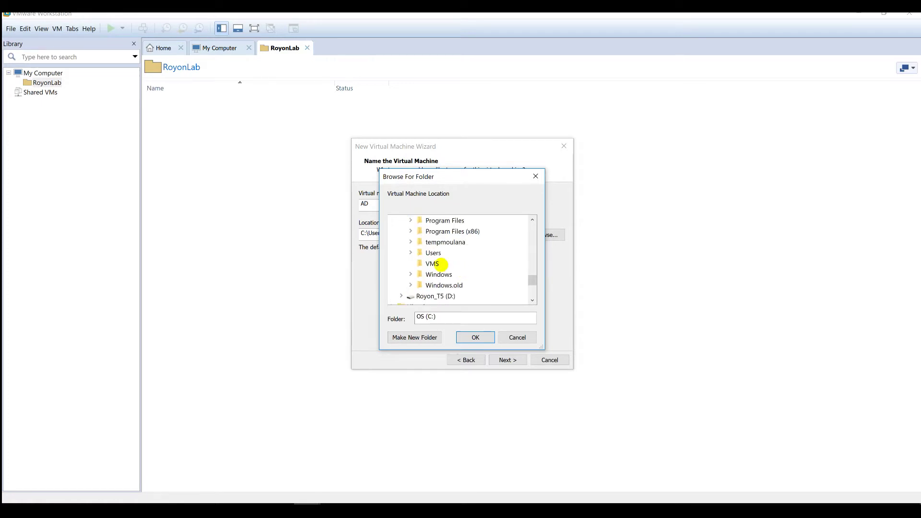
left_click(434, 263)
left_click(404, 336)
type("AD")
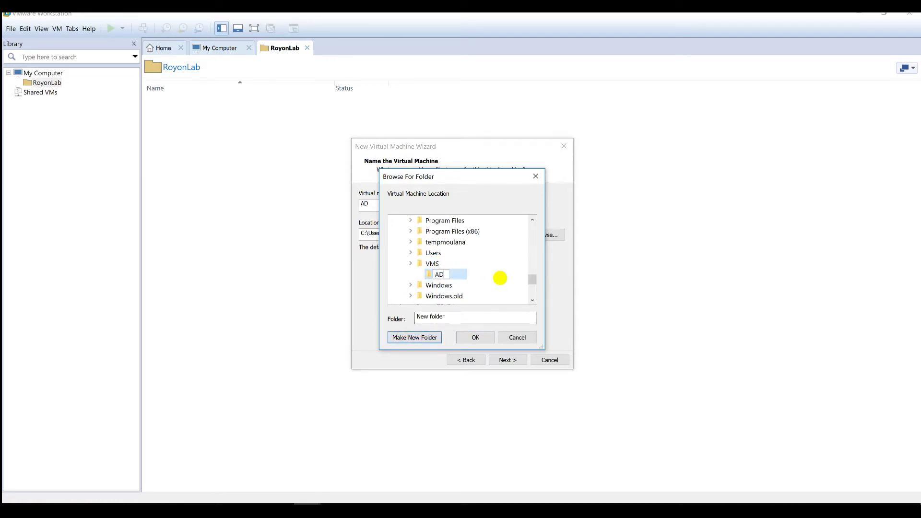
key("Return")
left_click(474, 337)
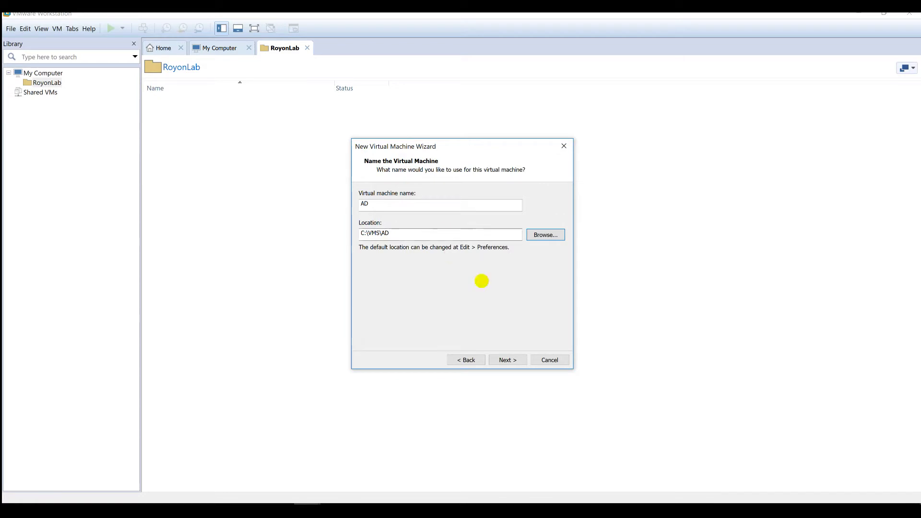
left_click(506, 360)
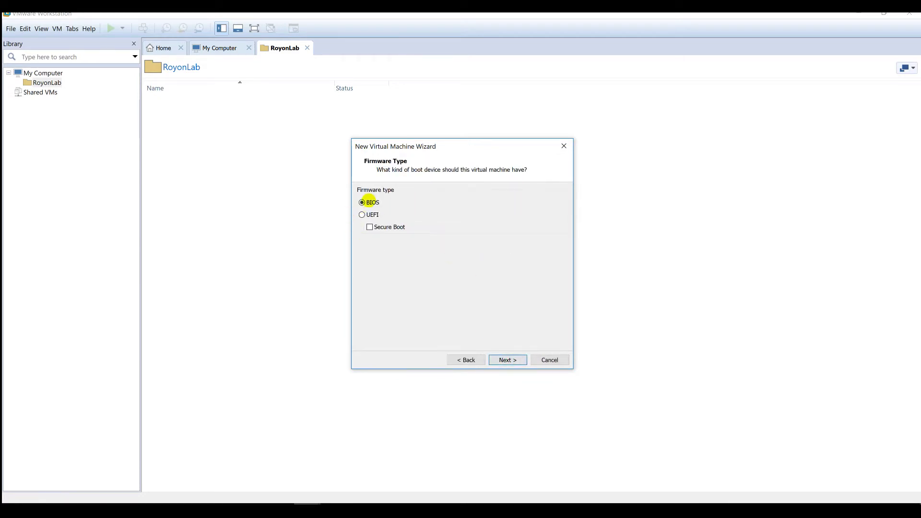
- Keep BIOS firmware, set 2 cores per processor, and give the machine 4096 MB memory
left_click(374, 201)
left_click(508, 360)
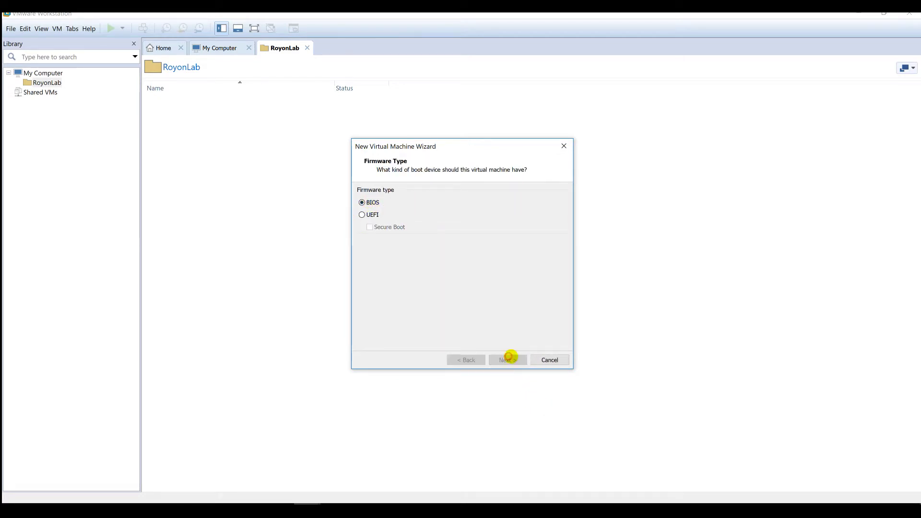
left_click(463, 214)
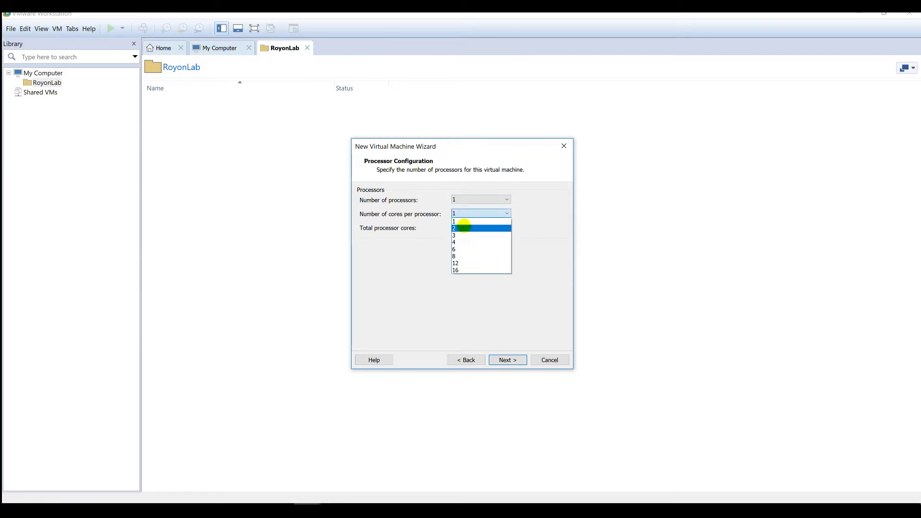
left_click(464, 226)
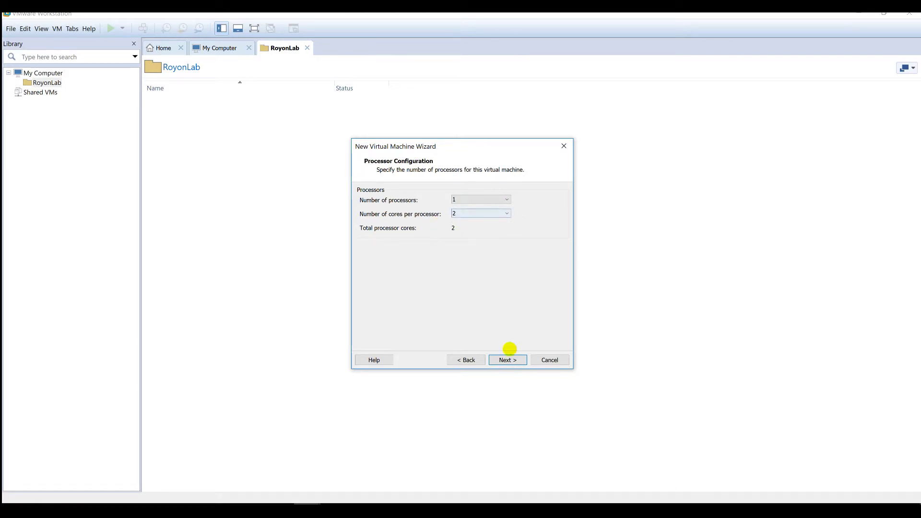
left_click(508, 360)
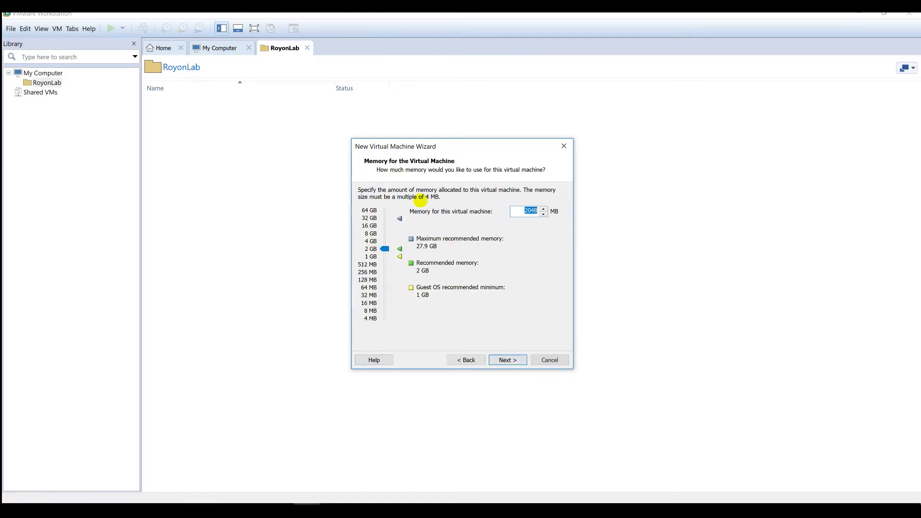
left_click(384, 244)
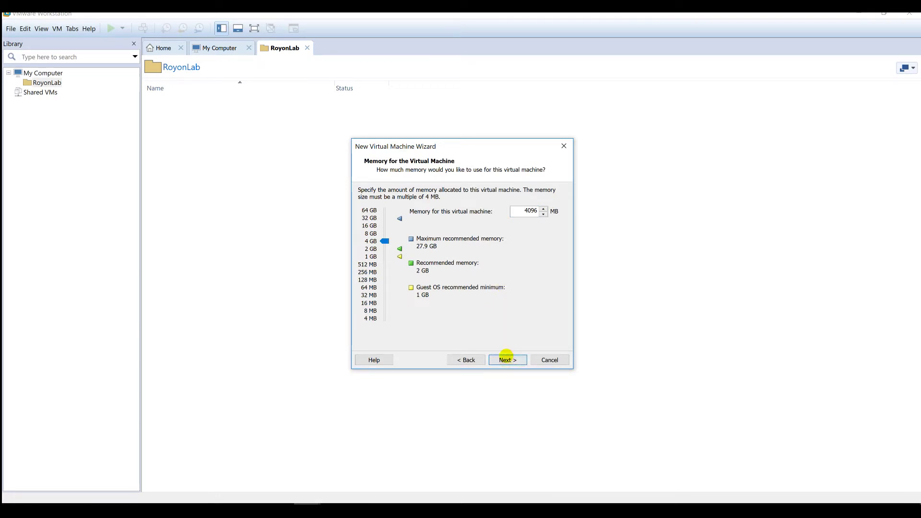
left_click(506, 357)
left_click(506, 358)
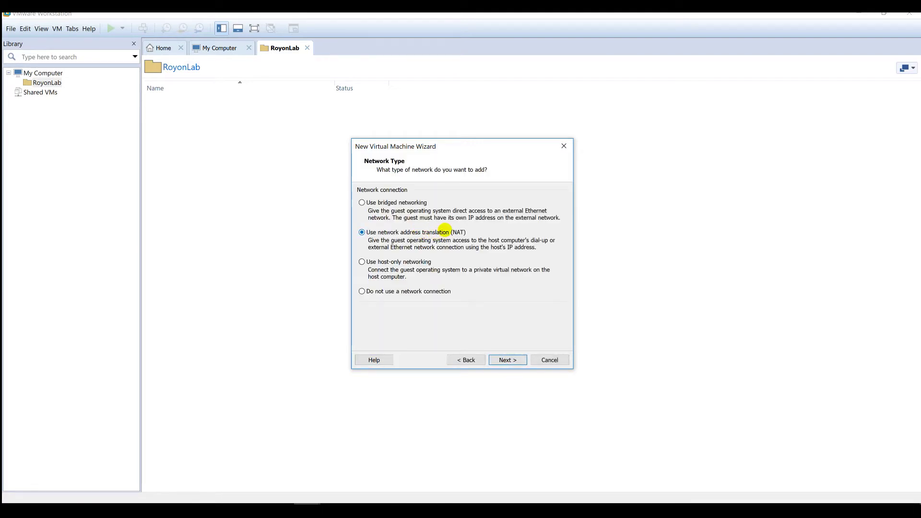
- Accept NAT networking, the LSI Logic SAS controller and a SCSI disk type
left_click(508, 359)
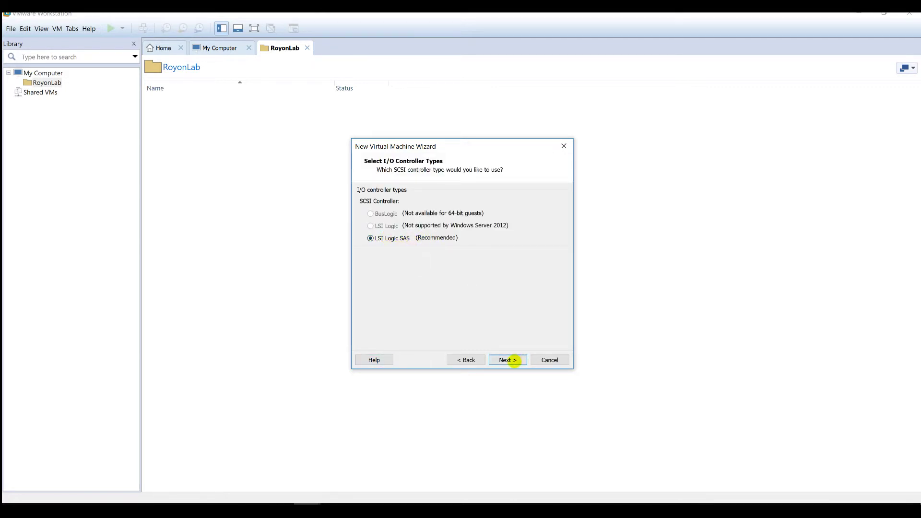
left_click(509, 359)
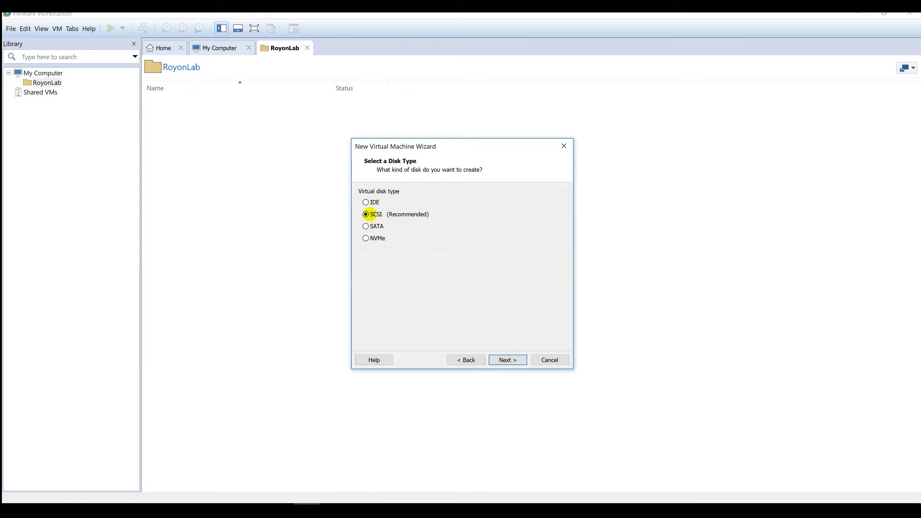
left_click(508, 360)
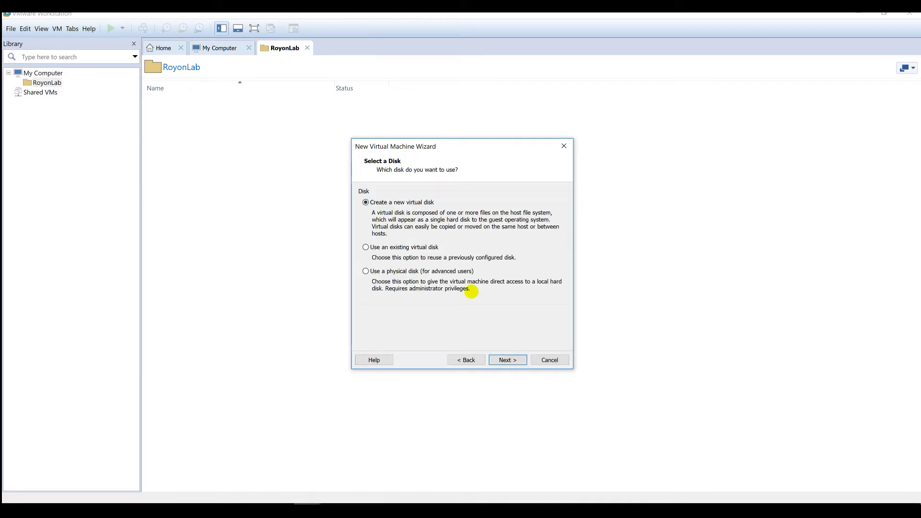
key("alt+Tab")
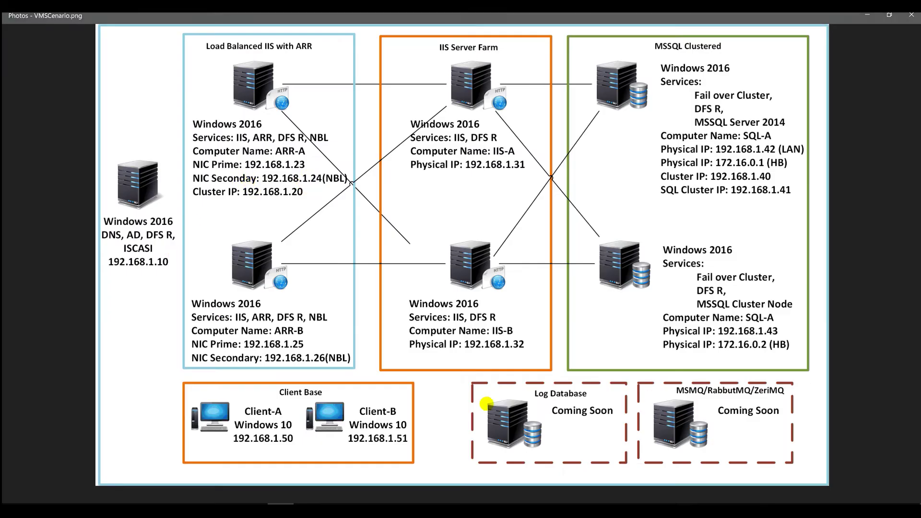
left_click(870, 17)
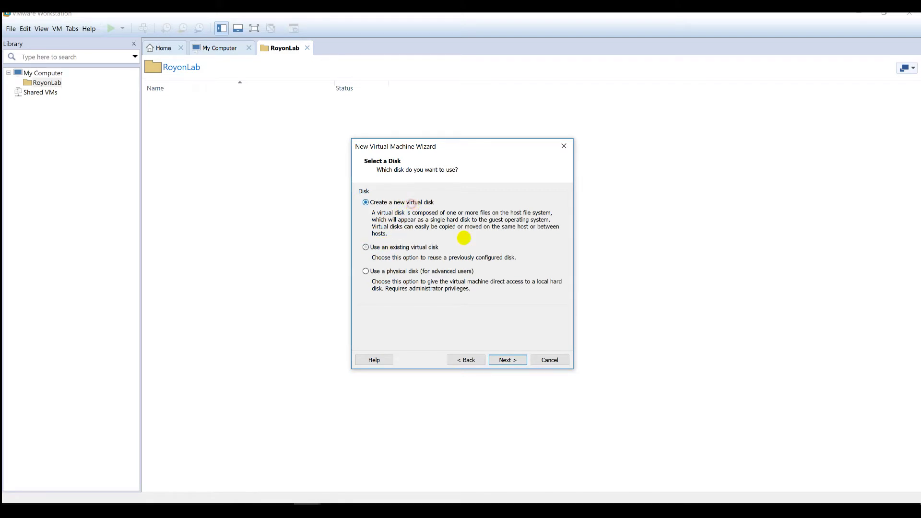
- Make a new 40 GB single-file virtual disk saved into the C:\VMS\AD folder
left_click(506, 361)
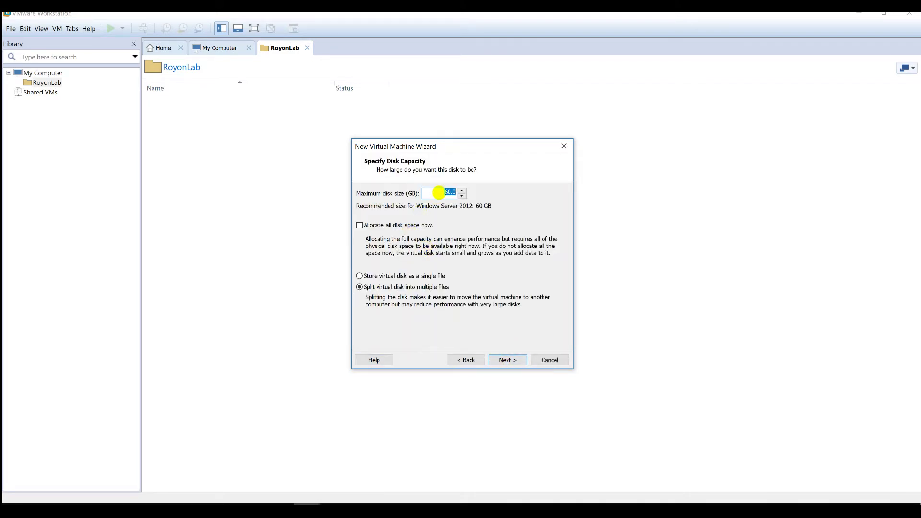
type("4")
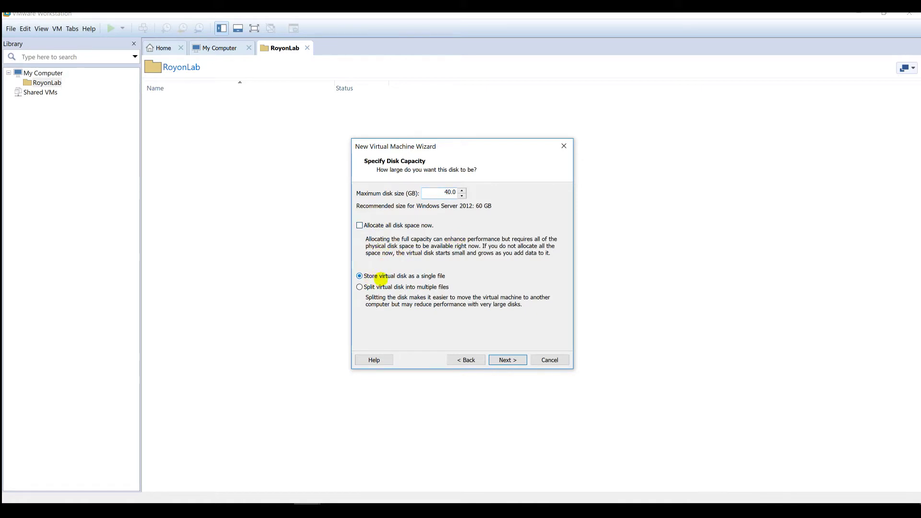
left_click(509, 360)
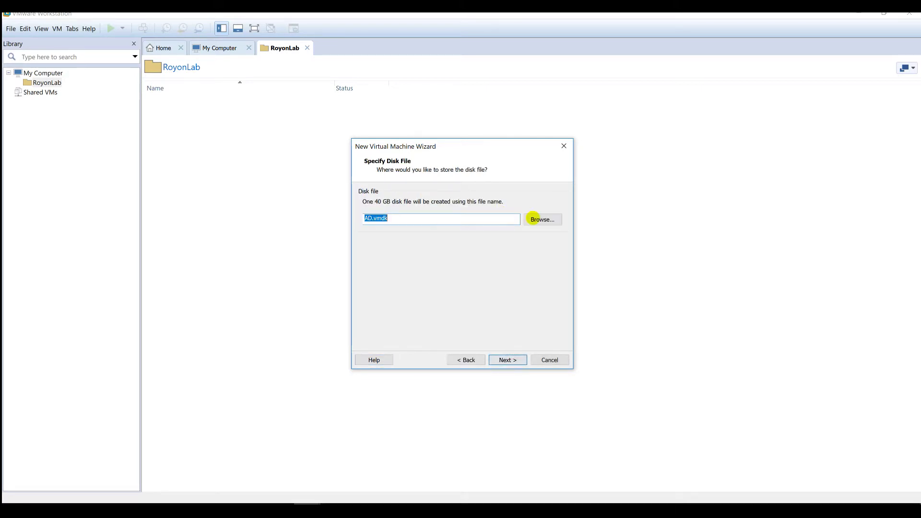
left_click(538, 221)
left_click(388, 257)
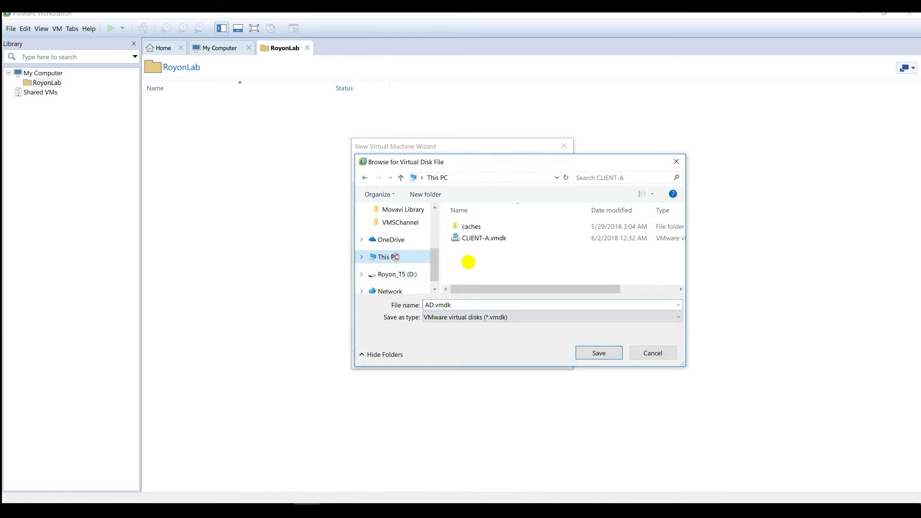
scroll(500, 262, "down", 3)
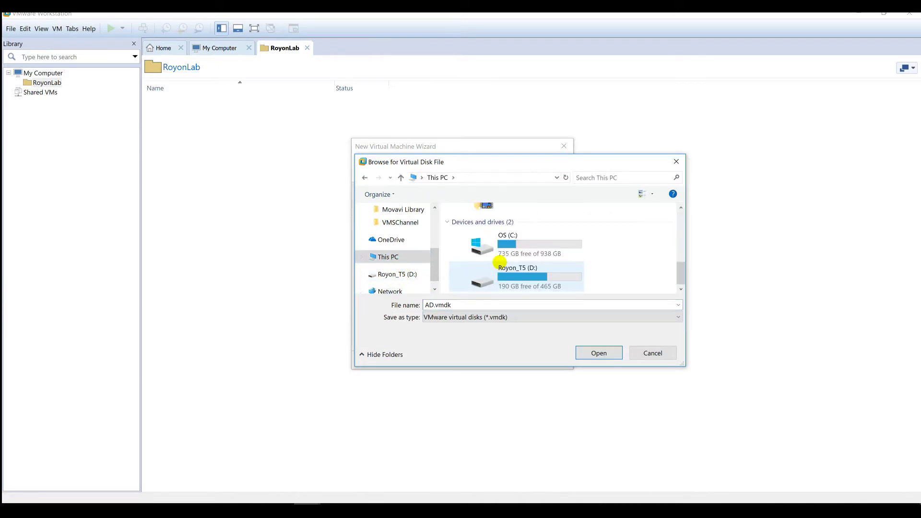
double_click(516, 239)
scroll(483, 270, "down", 3)
double_click(482, 254)
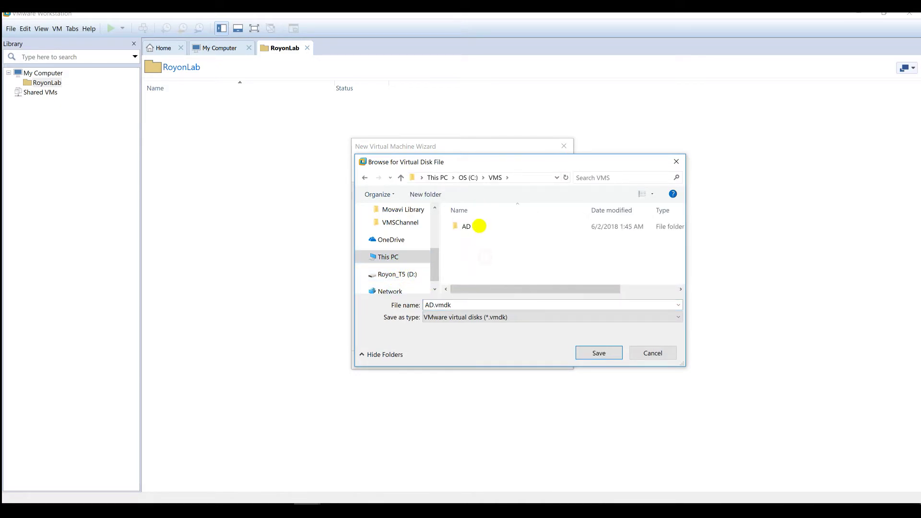
double_click(477, 225)
left_click(593, 350)
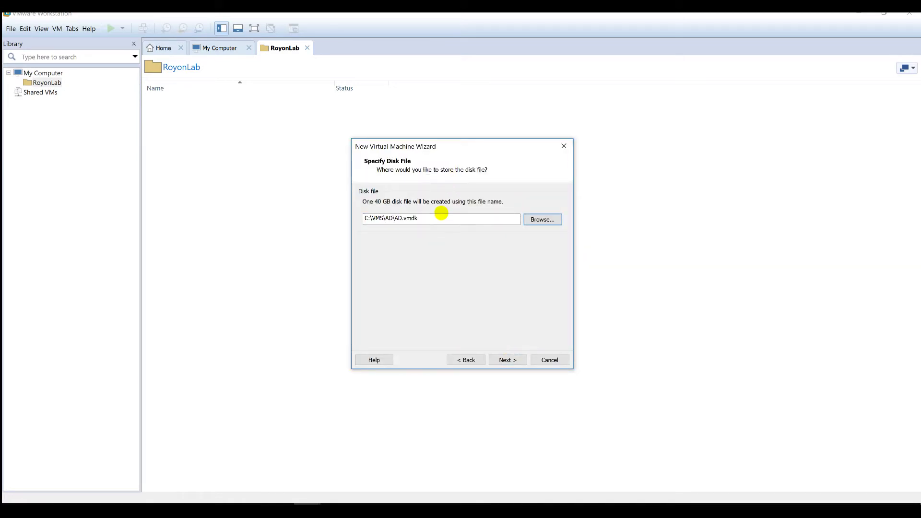
- Remove the sound card and printer from the AD machine's hardware
left_click(506, 359)
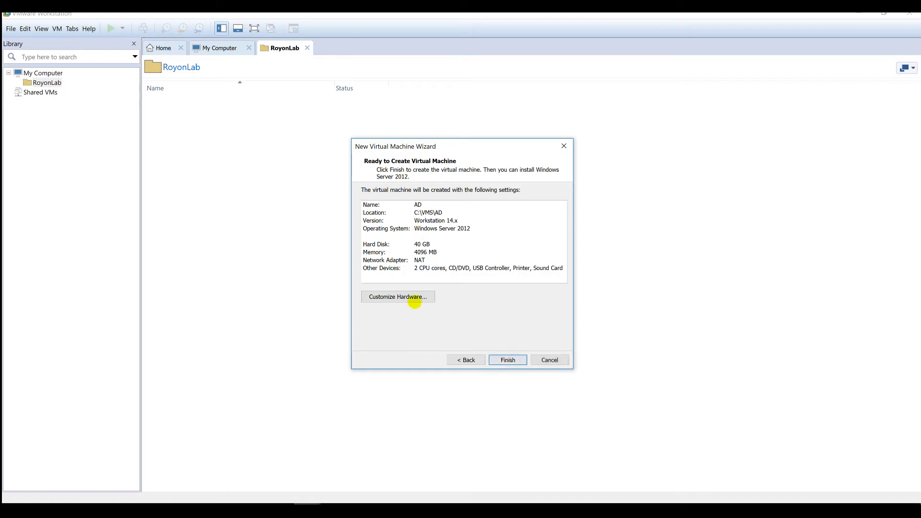
left_click(408, 296)
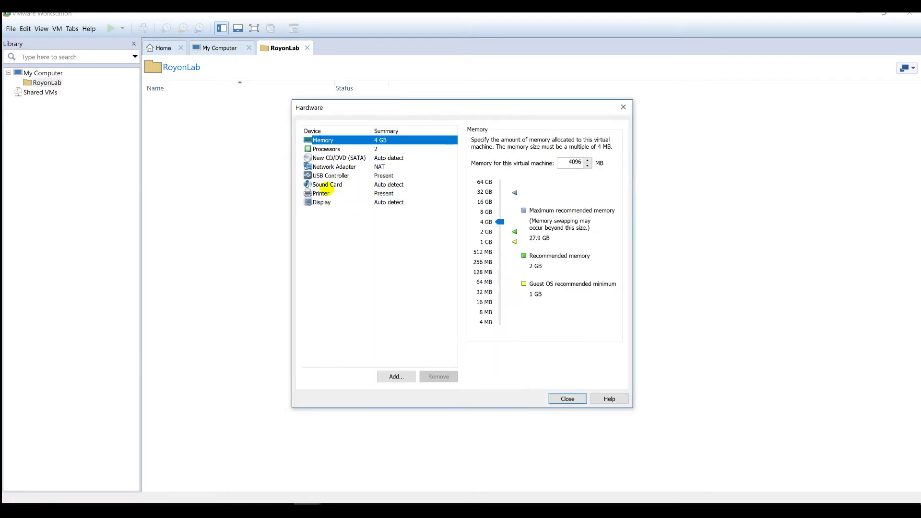
left_click(325, 185)
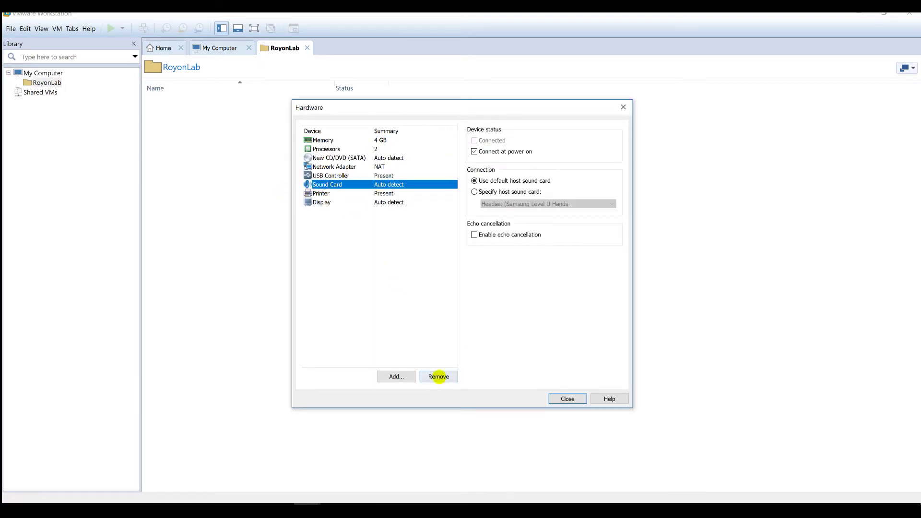
left_click(439, 375)
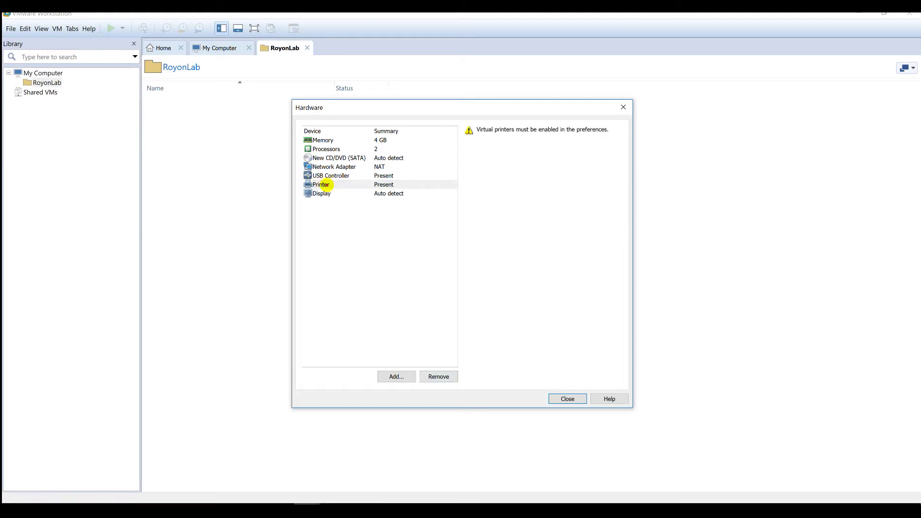
left_click(325, 185)
left_click(446, 376)
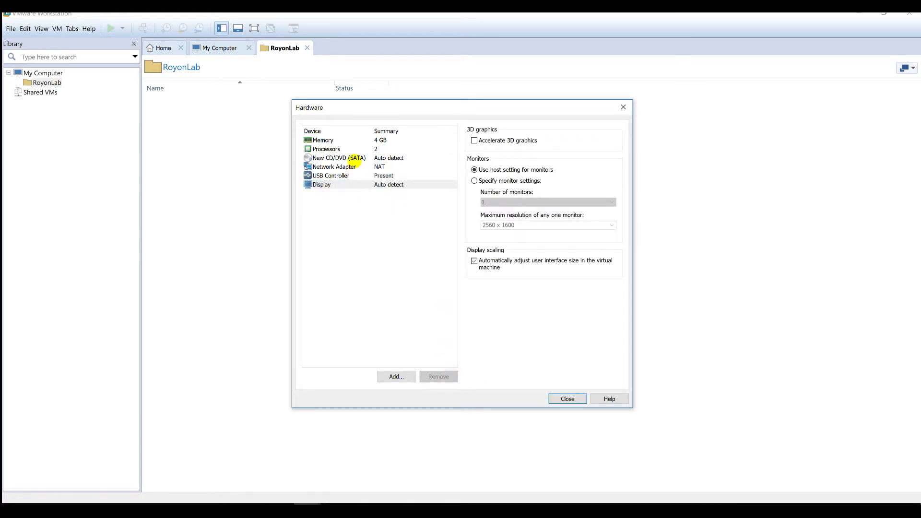
- Point the CD/DVD drive at the Windows Server 2016 Datacenter ISO in Downloads
left_click(352, 159)
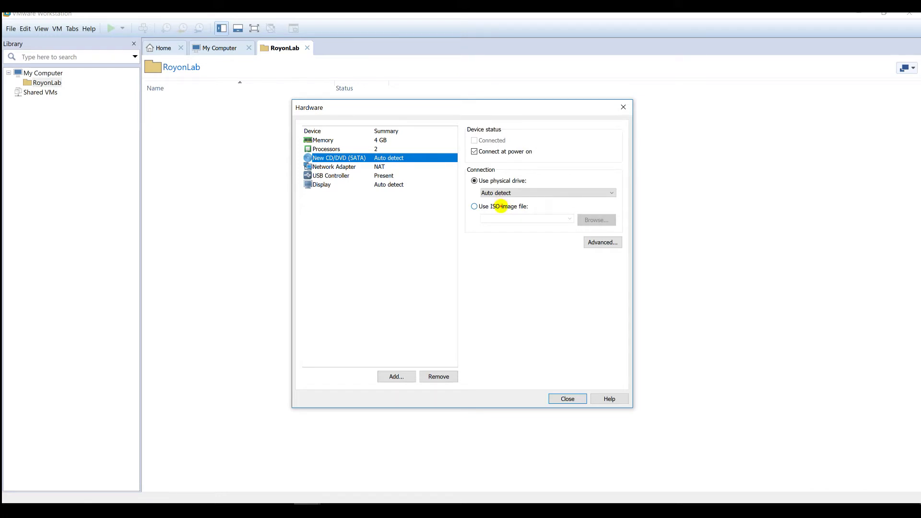
left_click(501, 206)
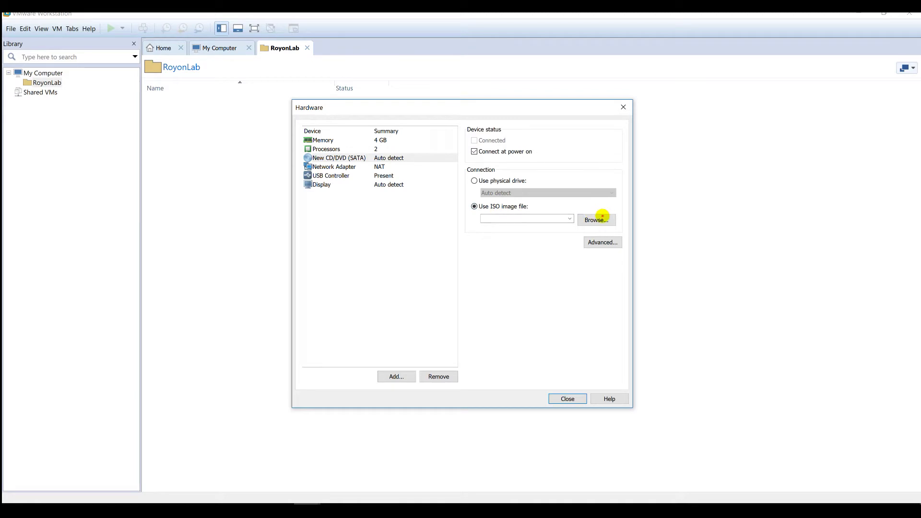
left_click(600, 217)
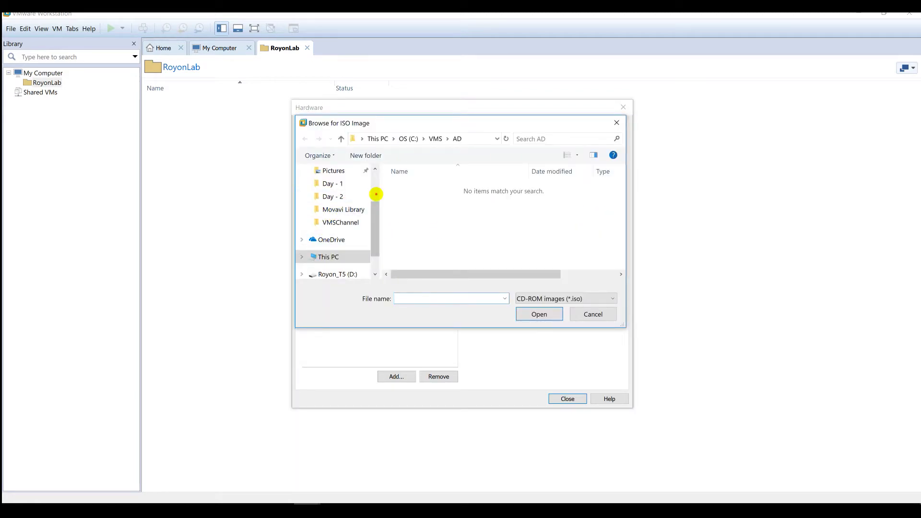
left_click(376, 191)
left_click(338, 218)
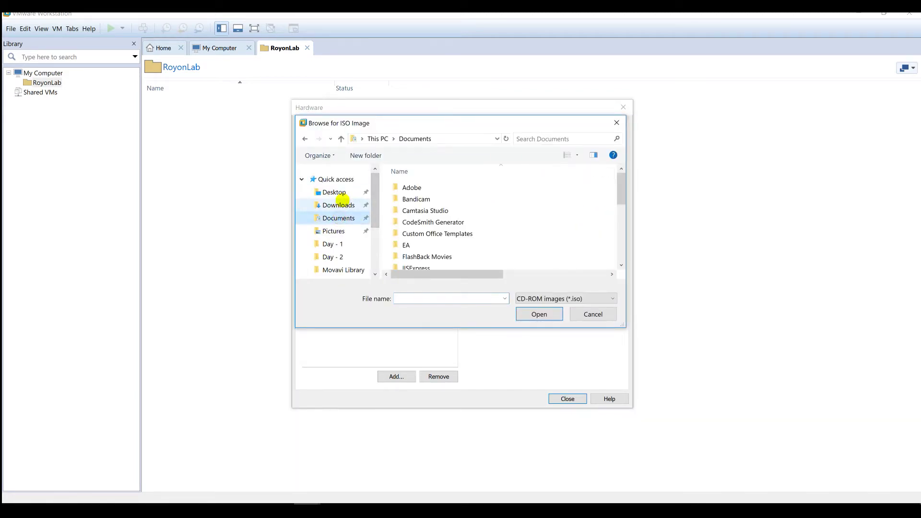
left_click(339, 205)
scroll(431, 252, "down", 5)
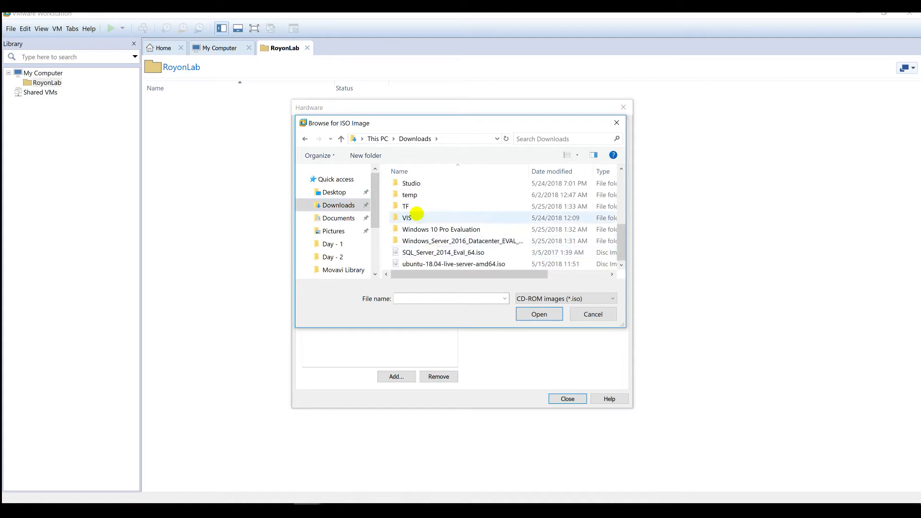
left_click(501, 236)
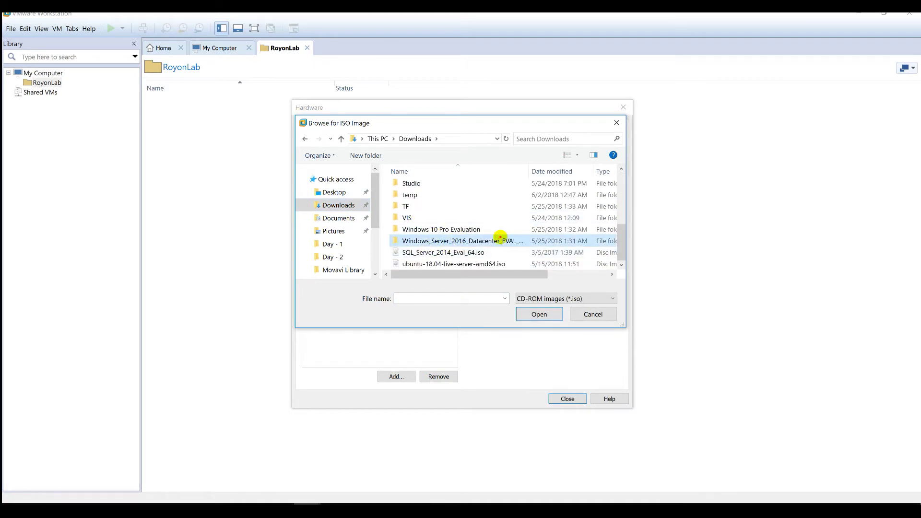
double_click(500, 237)
double_click(422, 200)
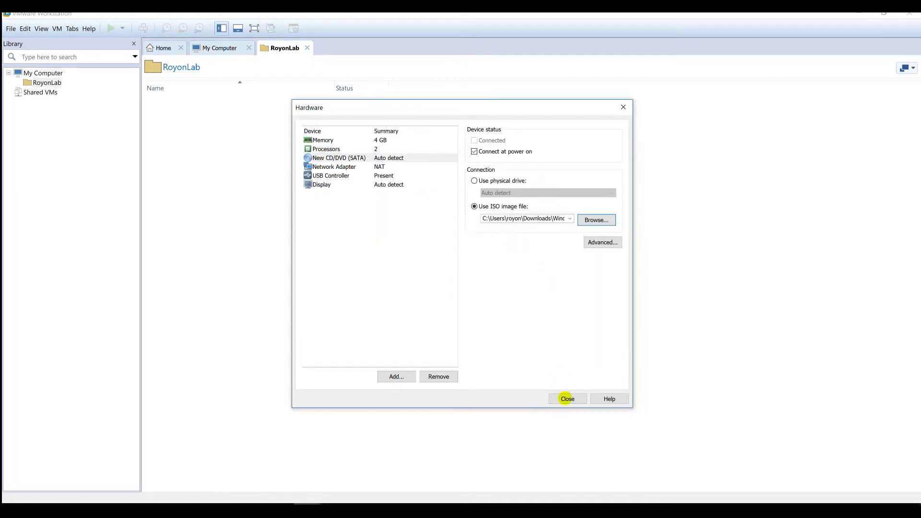
left_click(567, 399)
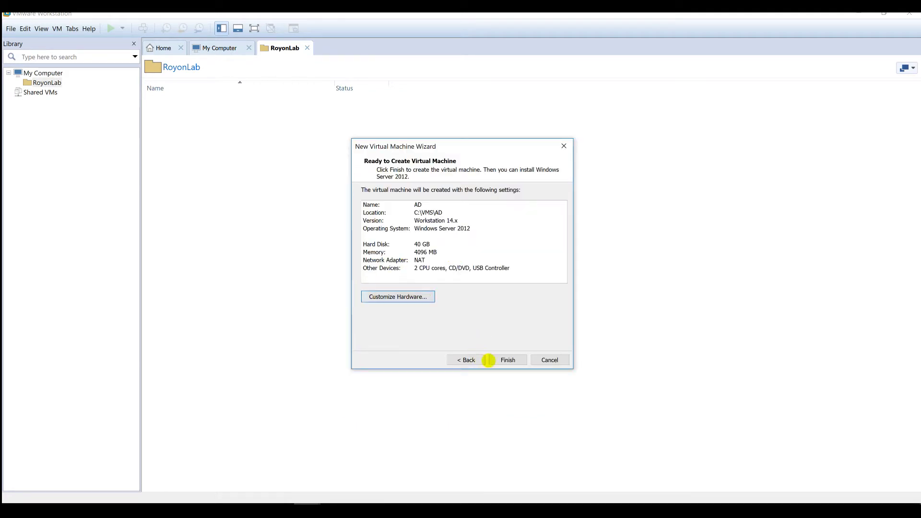
- Finish creating the AD virtual machine and power it on
left_click(507, 360)
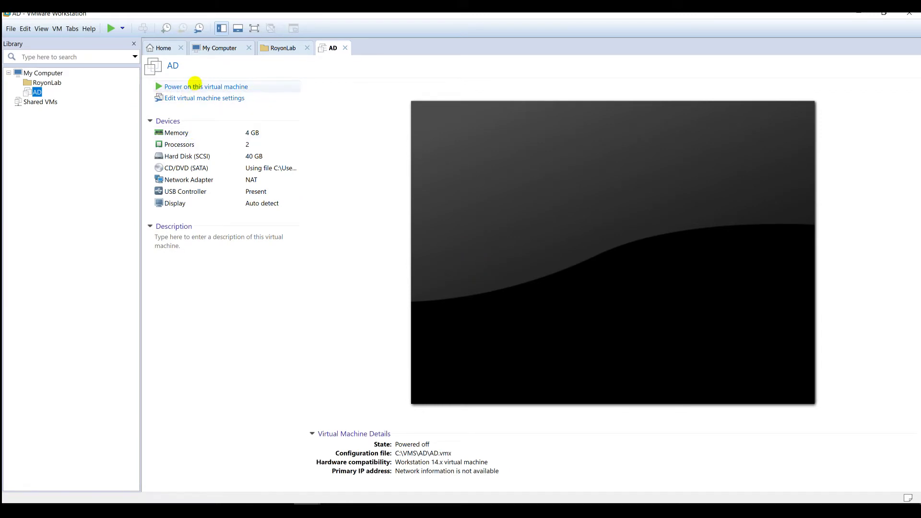
left_click(196, 87)
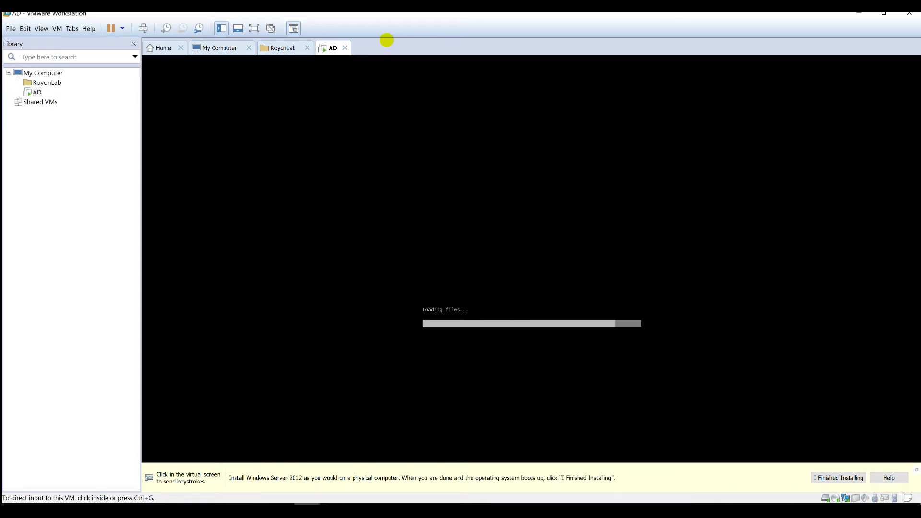
- Start Windows Server Setup in AD with the default language and keyboard, choosing Install now
left_click(543, 260)
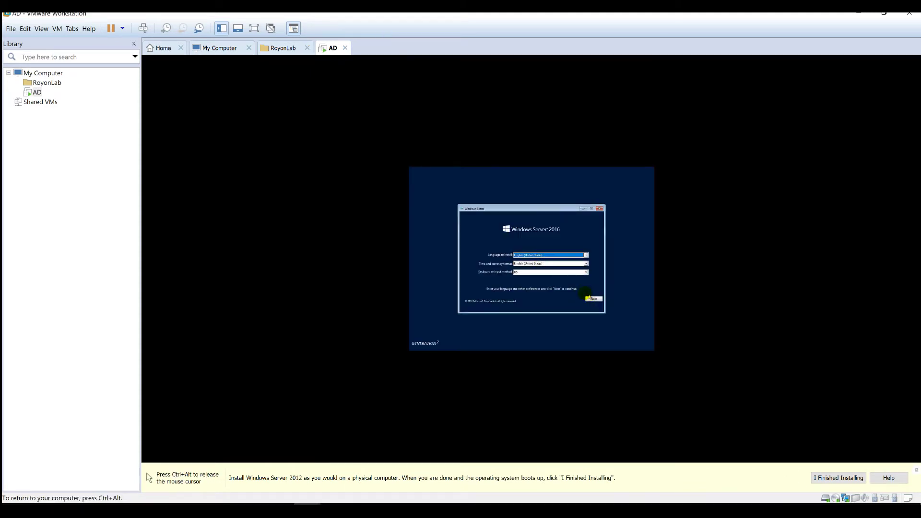
left_click(593, 299)
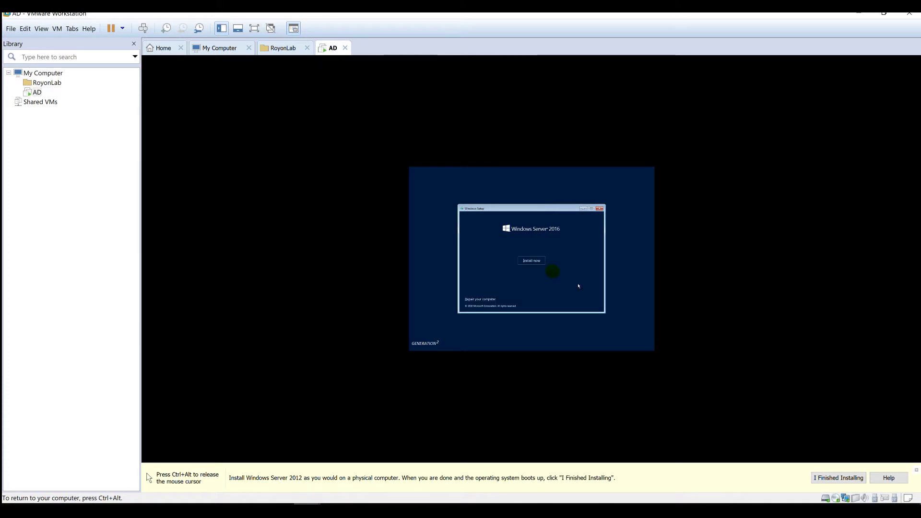
left_click(532, 262)
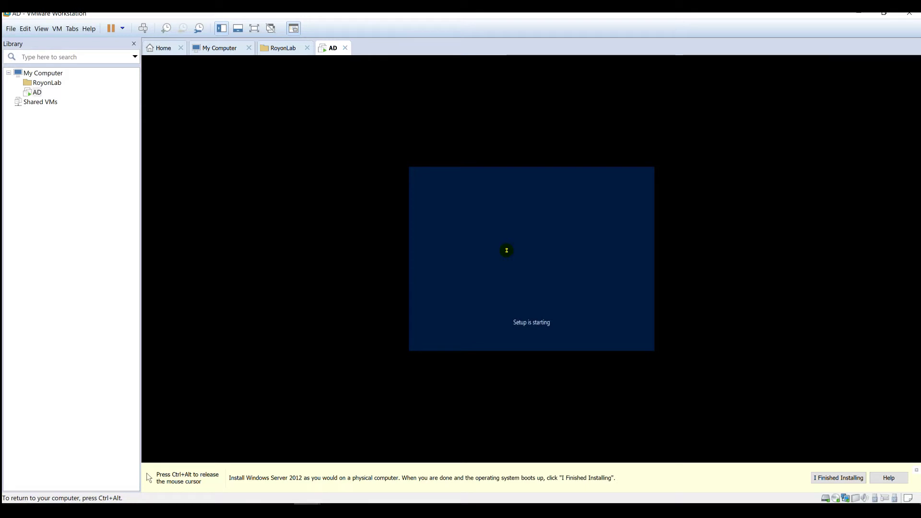
key("ctrl+alt")
- Close the RoyonLab and My Computer tabs and move AD into the RoyonLab library folder
left_click(307, 47)
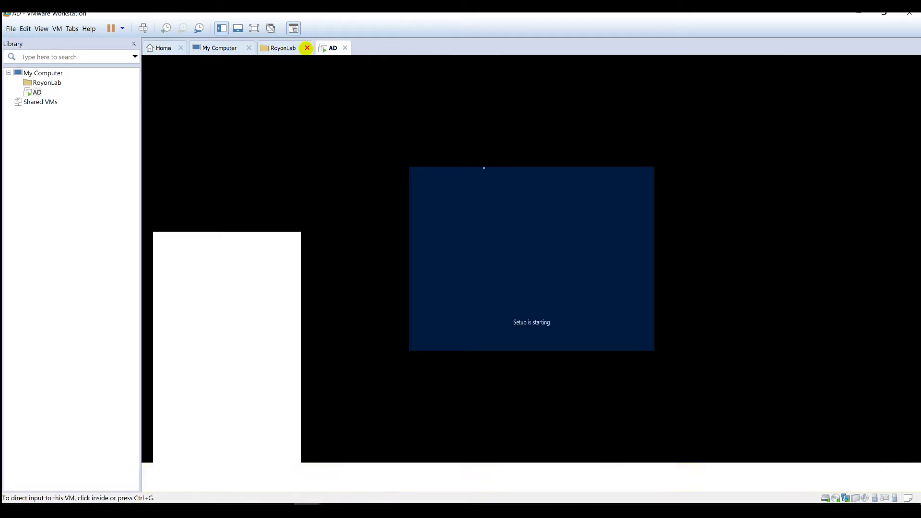
left_click(249, 48)
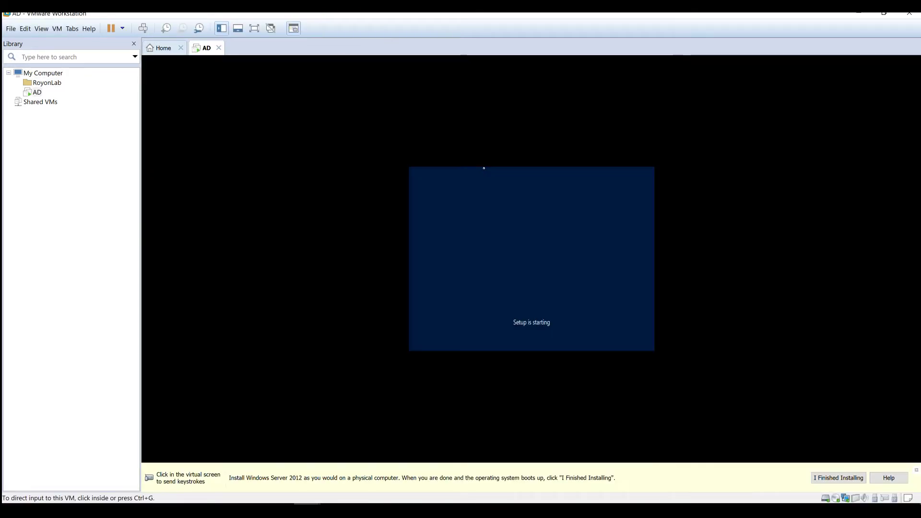
left_click(507, 235)
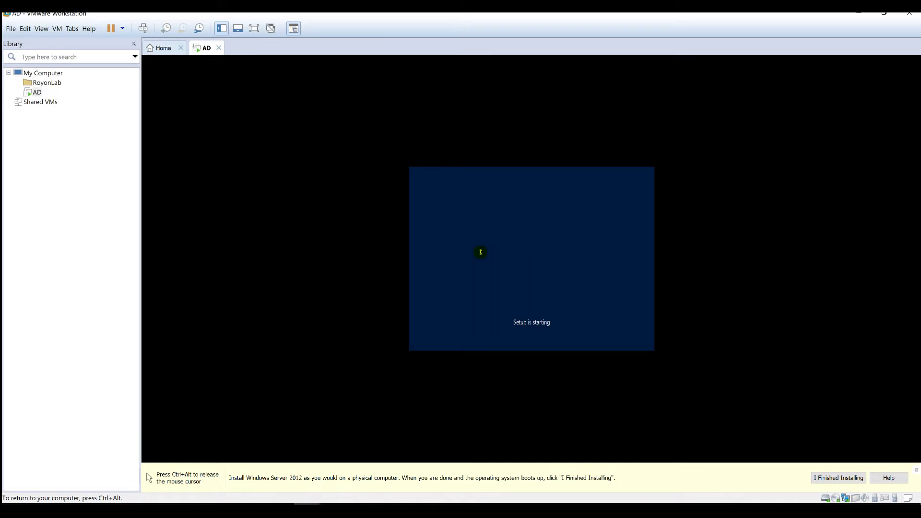
key("ctrl+alt")
left_click_drag(33, 91, 45, 91)
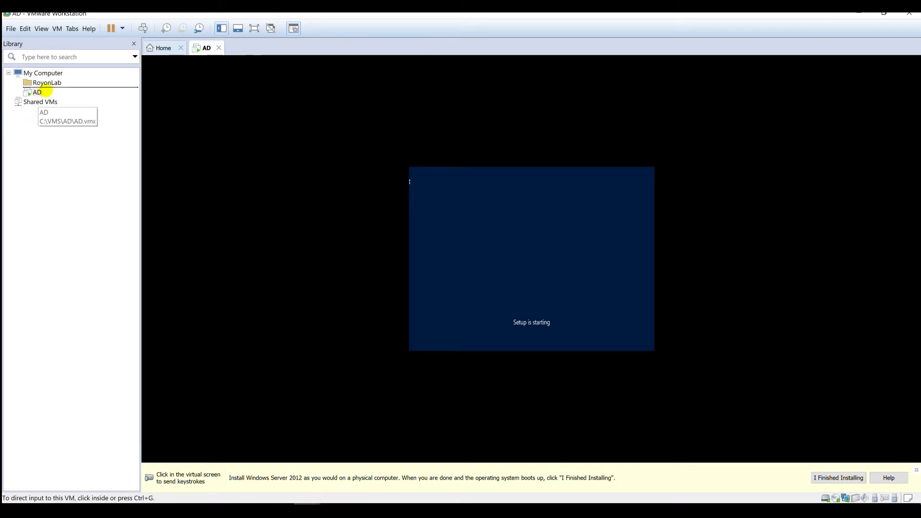
left_click_drag(44, 91, 46, 86)
- Accept the license terms and run a Custom install of Windows onto Drive 0
left_click(497, 288)
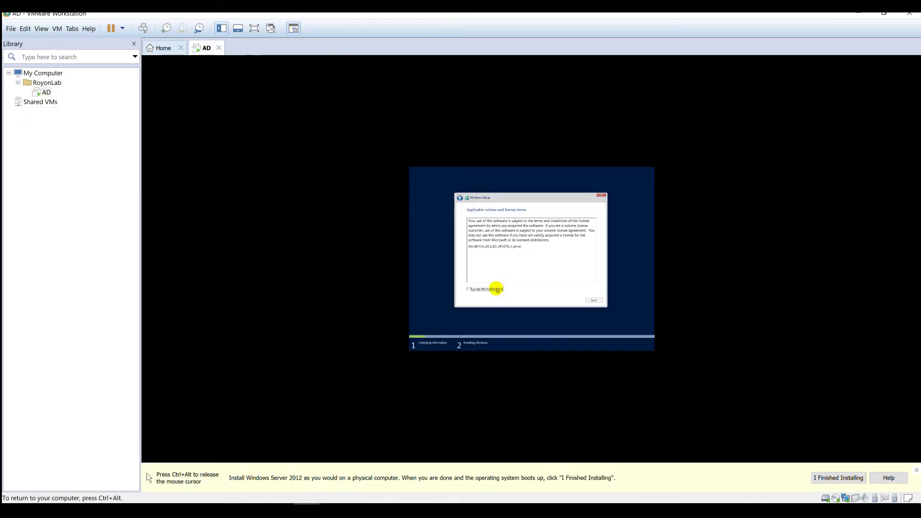
left_click(497, 290)
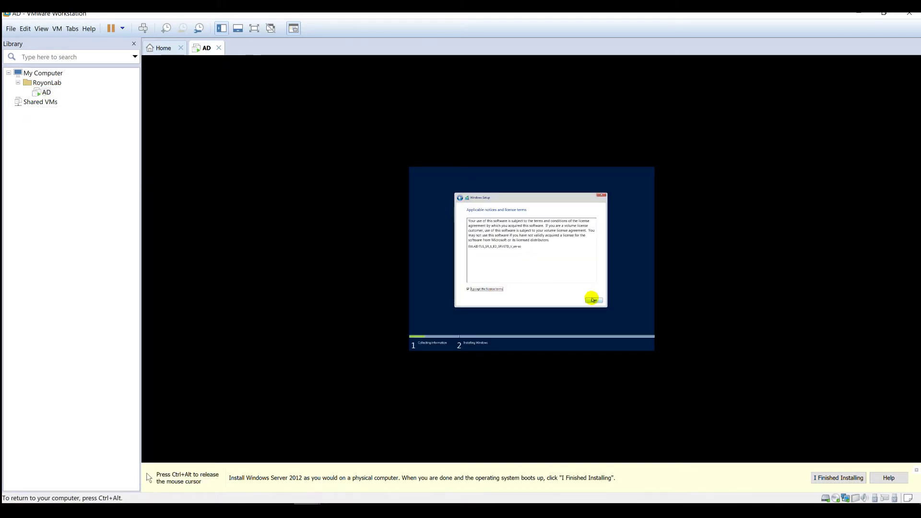
left_click(594, 299)
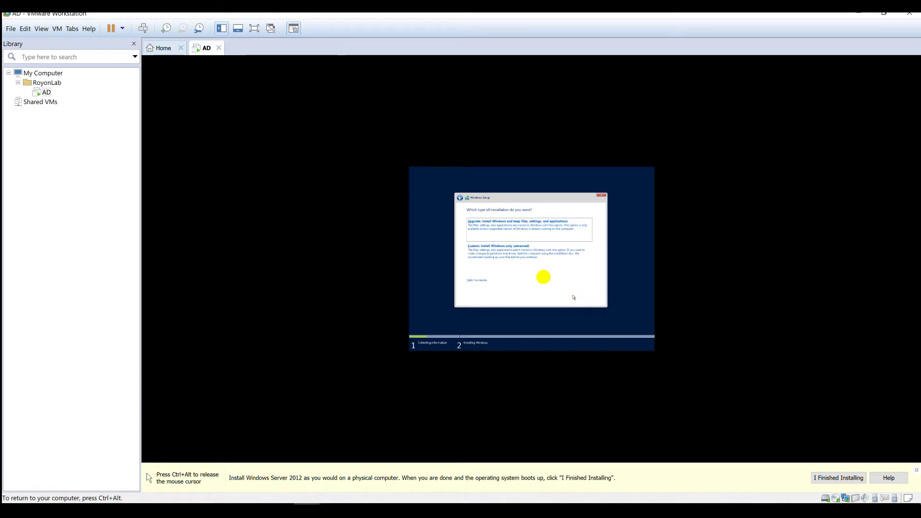
left_click(511, 259)
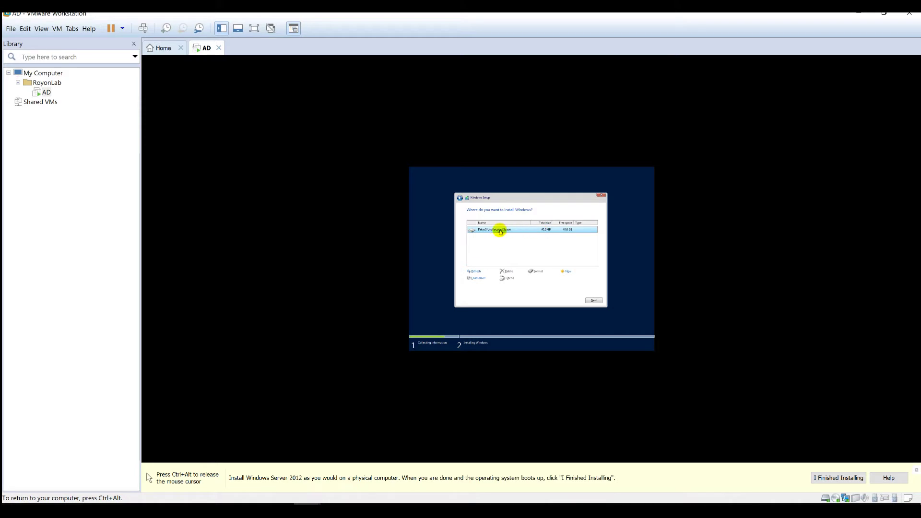
left_click(592, 300)
left_click(593, 300)
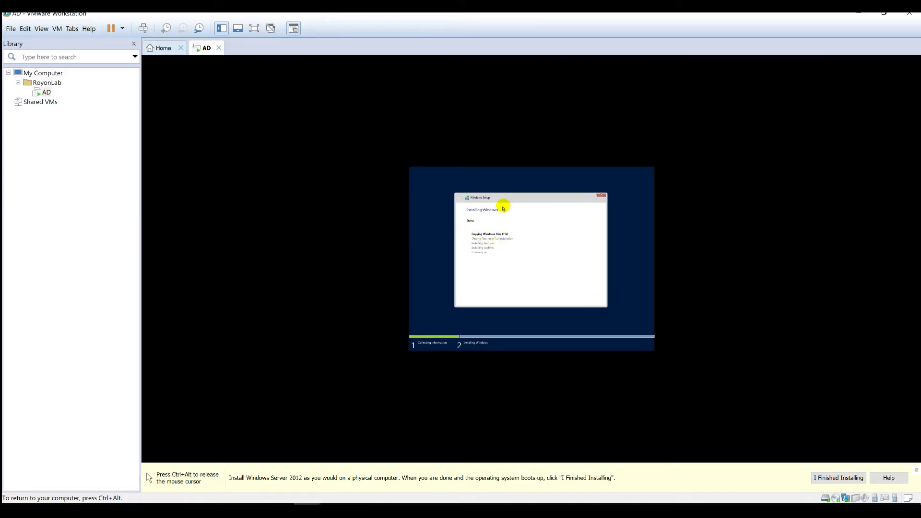
key("ctrl+alt")
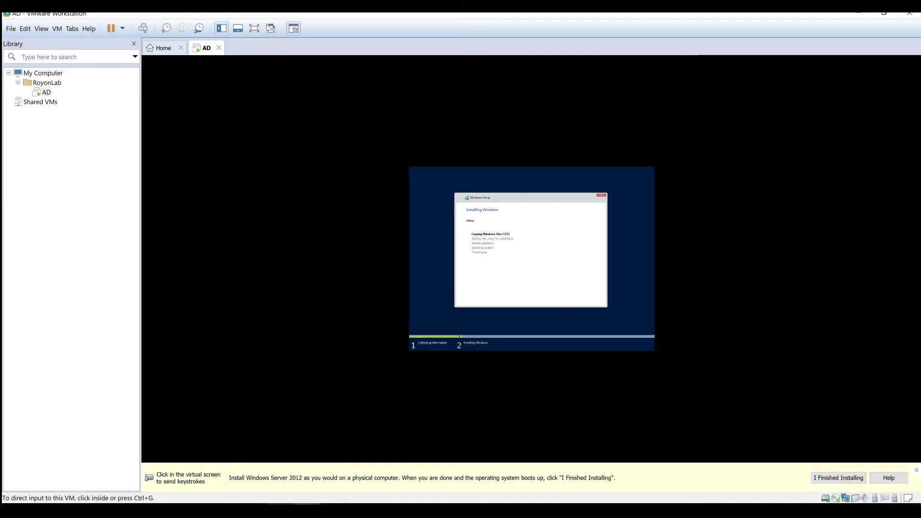
- Review the lab network diagram and the Scenarios task list, then return to the installer
key("alt+Tab")
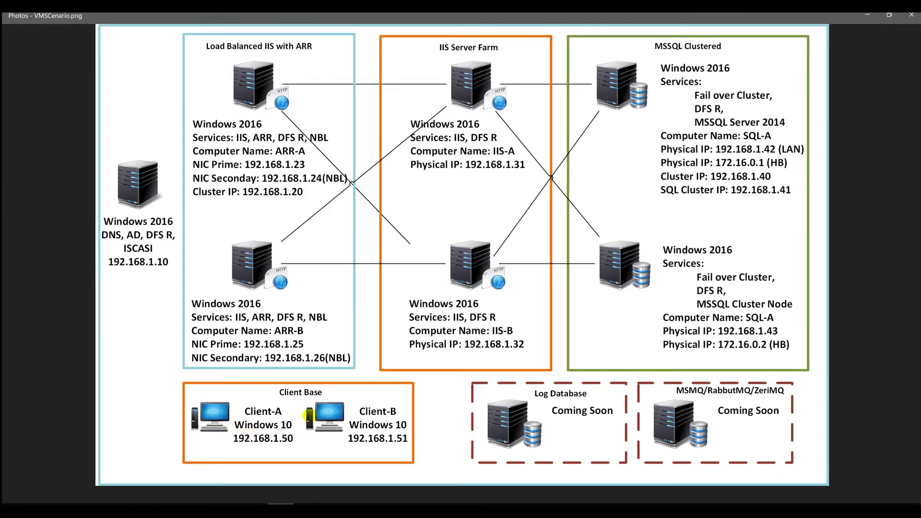
left_click(867, 16)
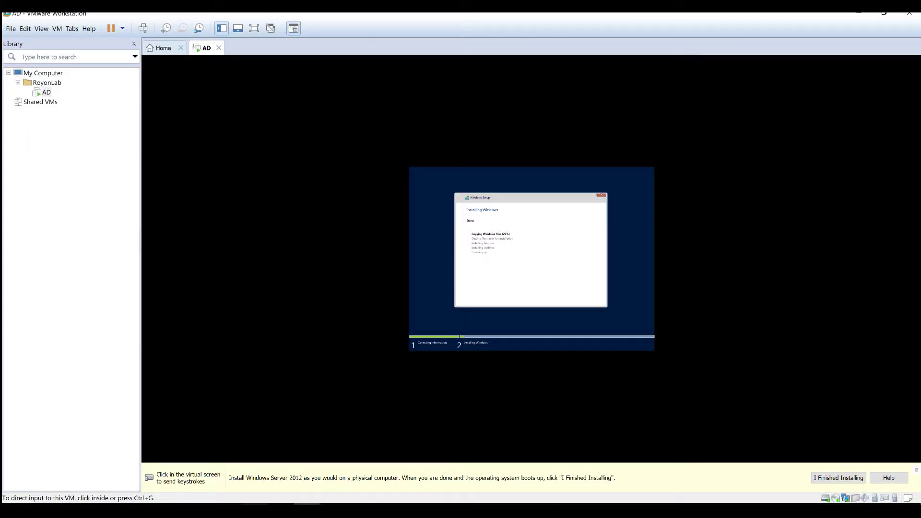
key("alt+Tab")
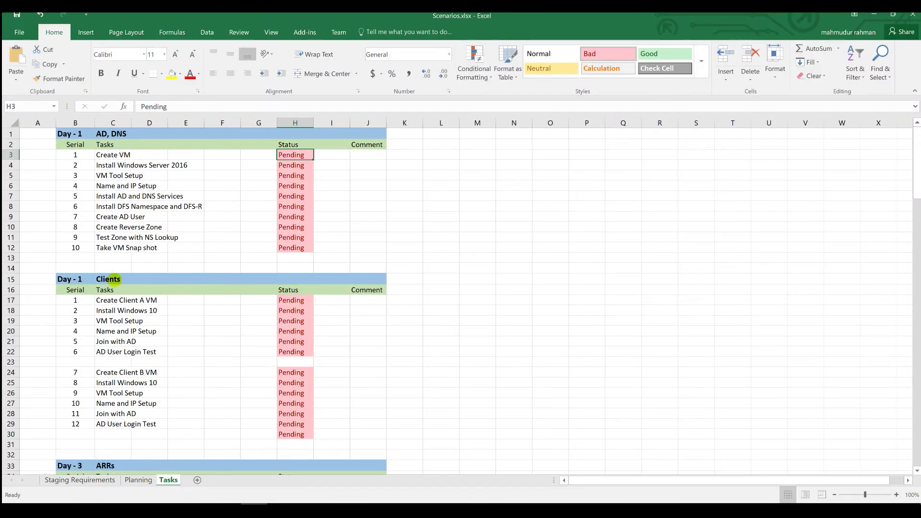
left_click(104, 280)
left_click(80, 134)
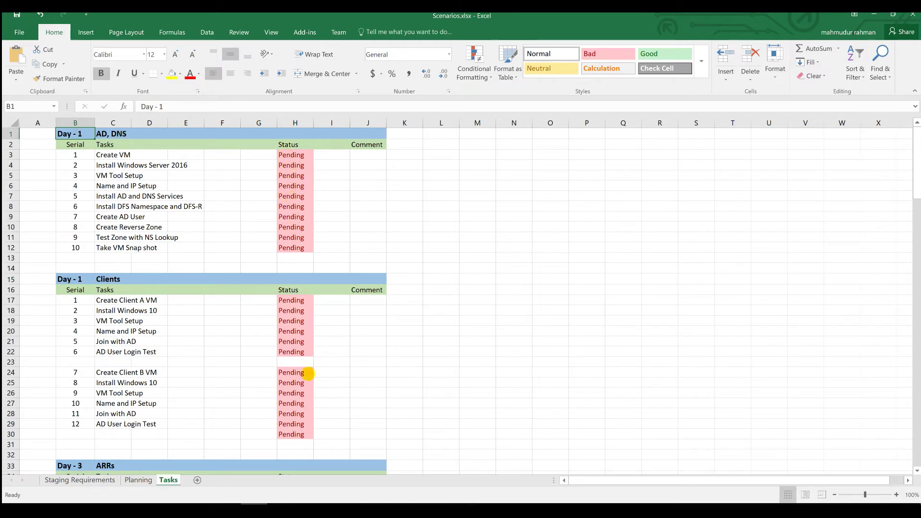
left_click(874, 15)
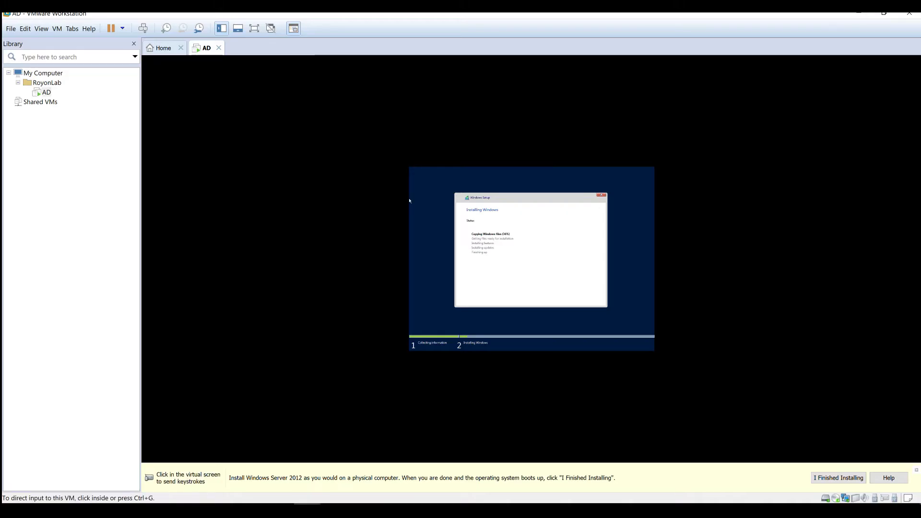
- Start a custom new-VM wizard with no installer disc and Windows 10 x64 as the guest
left_click(11, 28)
left_click(514, 294)
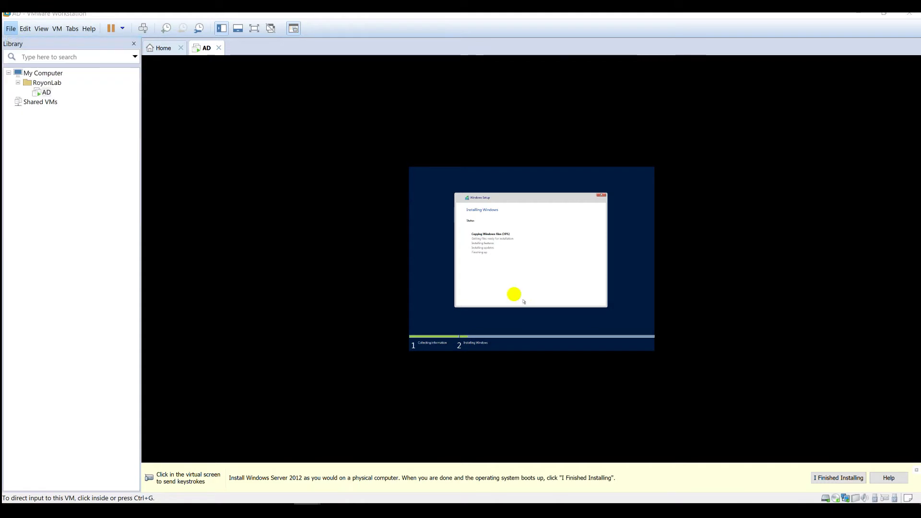
key("ctrl+n")
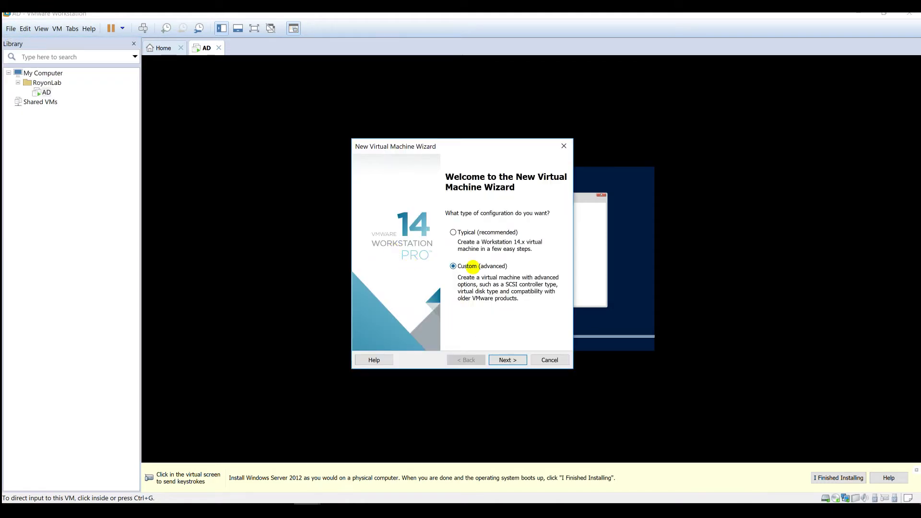
left_click(509, 359)
left_click(509, 359)
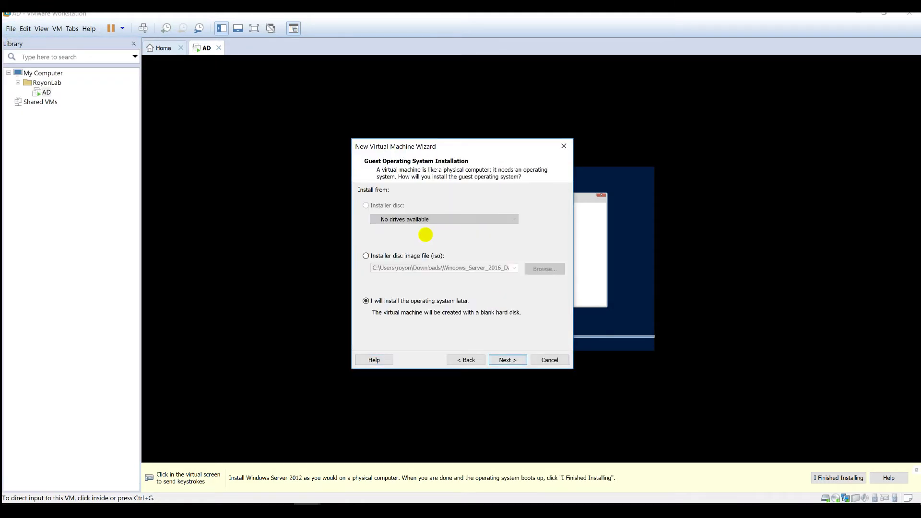
left_click(507, 359)
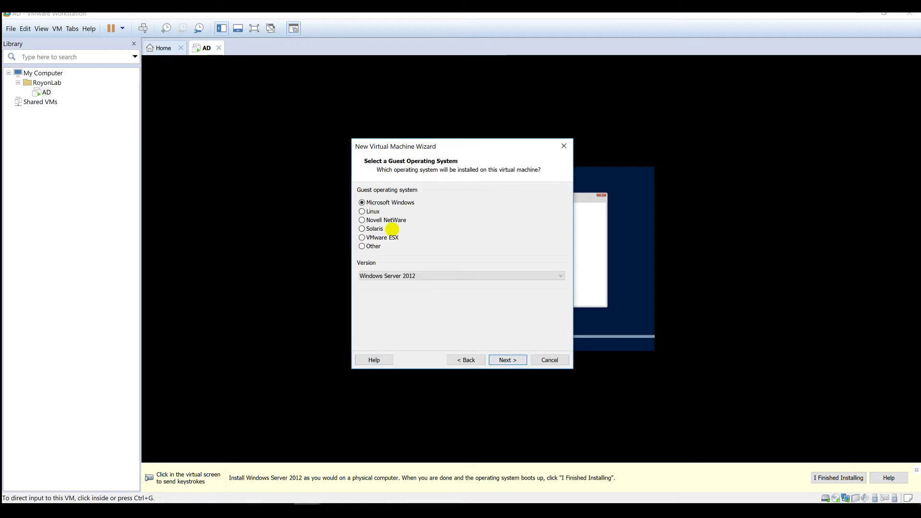
left_click(398, 276)
scroll(411, 300, "up", 3)
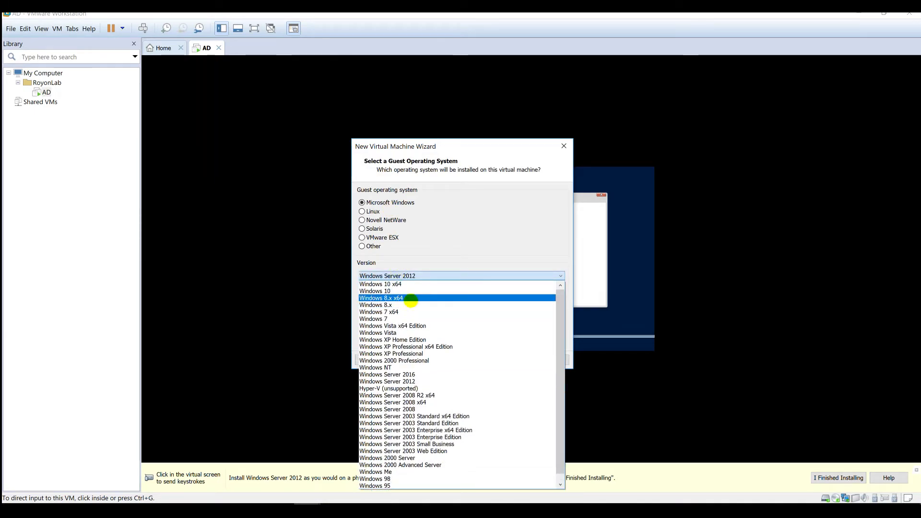
left_click(397, 284)
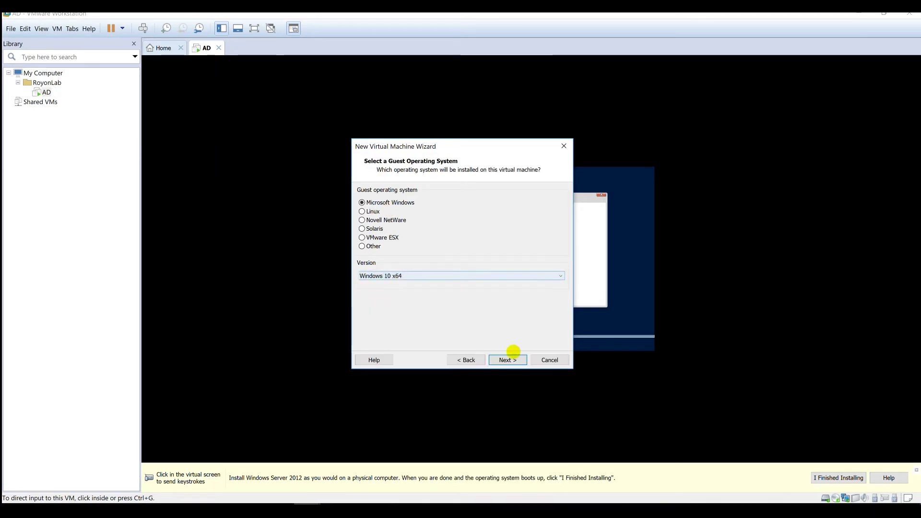
left_click(506, 359)
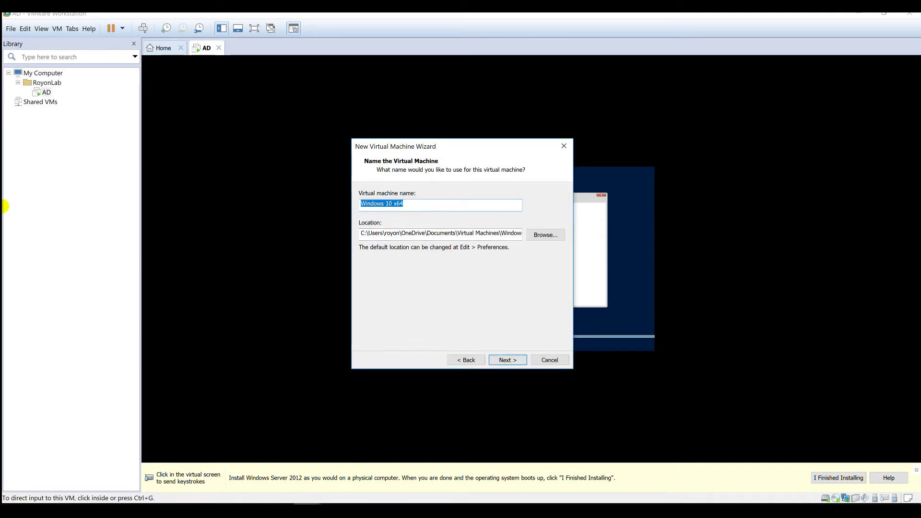
- Name the machine CLIENT-A and browse to the C:\VMS folder for its location
type("CLIENT-A")
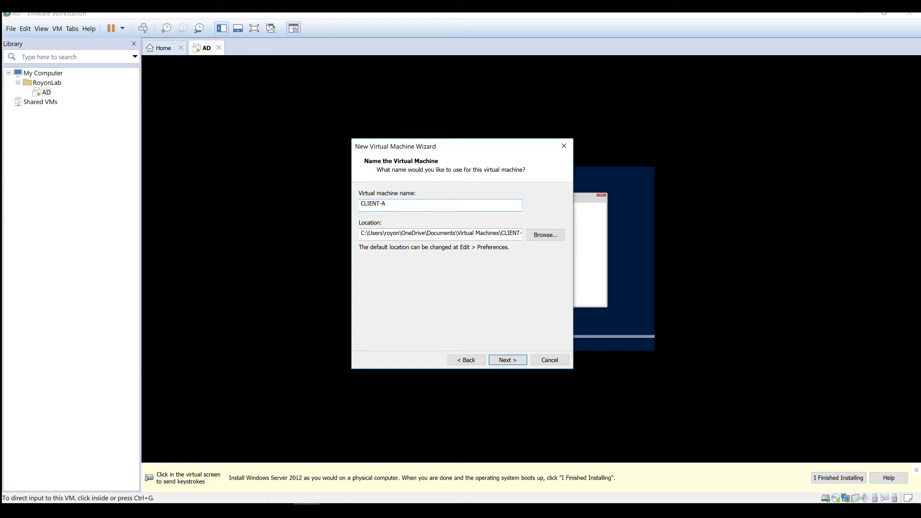
double_click(409, 205)
left_click(540, 237)
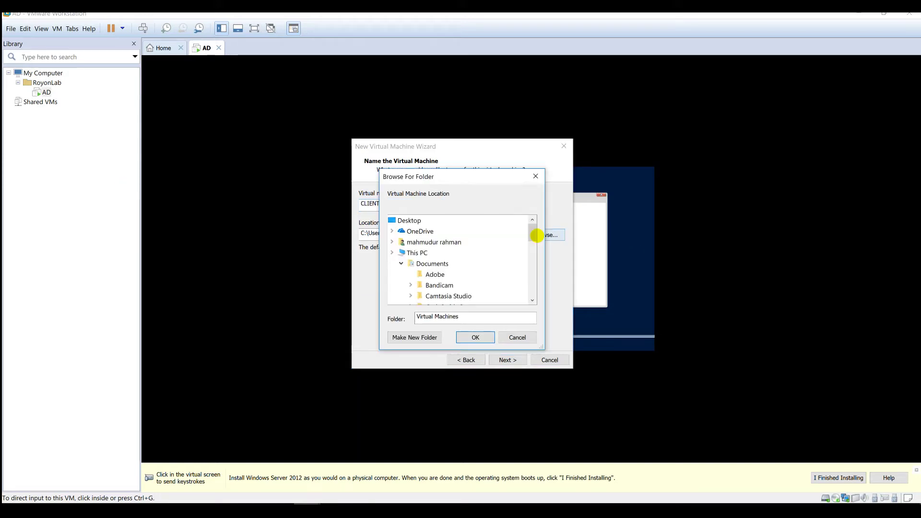
scroll(462, 290, "down", 2)
scroll(461, 290, "down", 10)
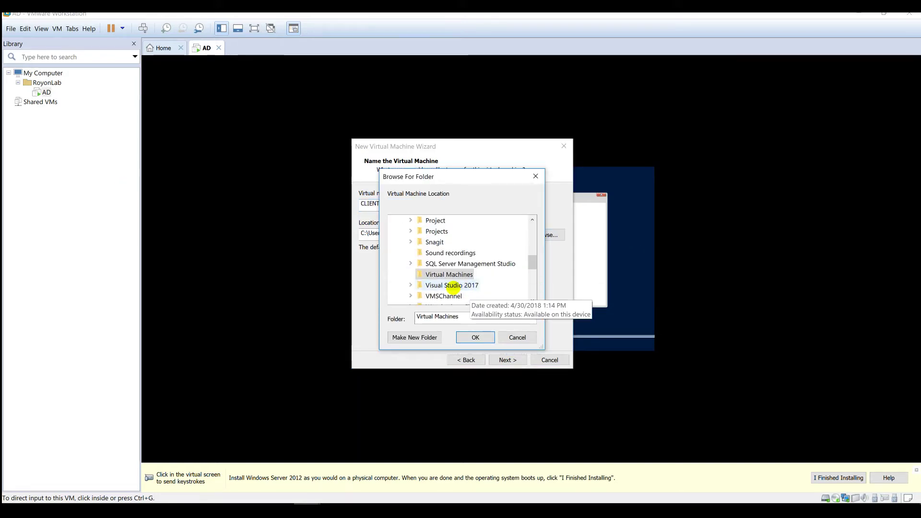
scroll(424, 222, "up", 5)
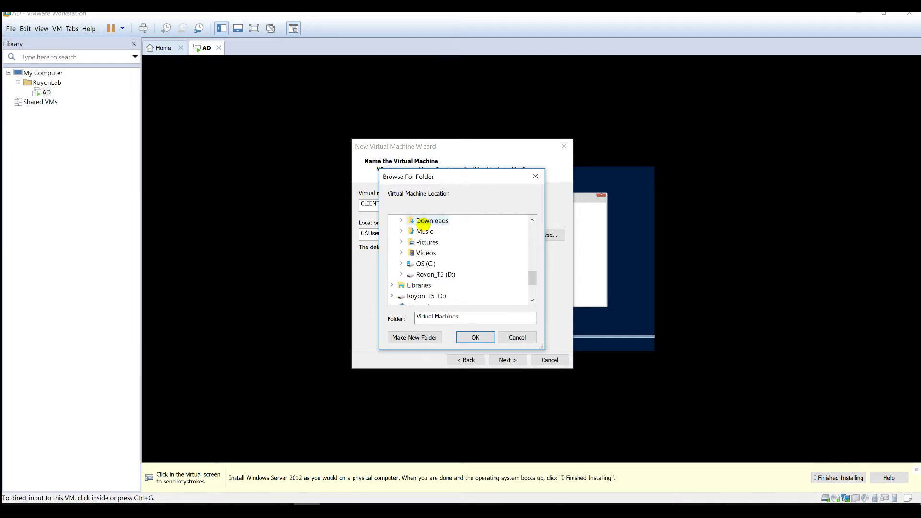
double_click(422, 263)
scroll(442, 274, "down", 3)
left_click(432, 263)
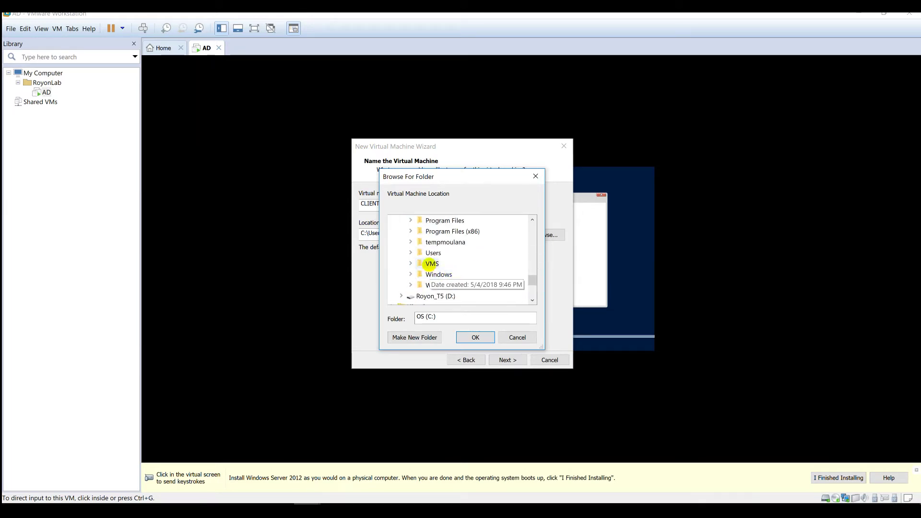
- Create folders CLIENT-A and CLIENT-B under VMS and select C:\VMS\CLIENT-A as the location
left_click(424, 337)
type("CLIENT-A")
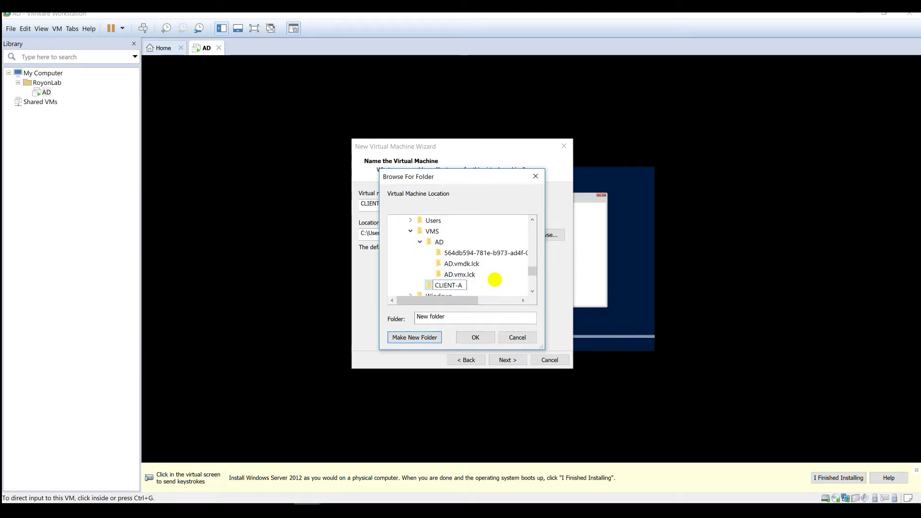
key("Return")
left_click(420, 242)
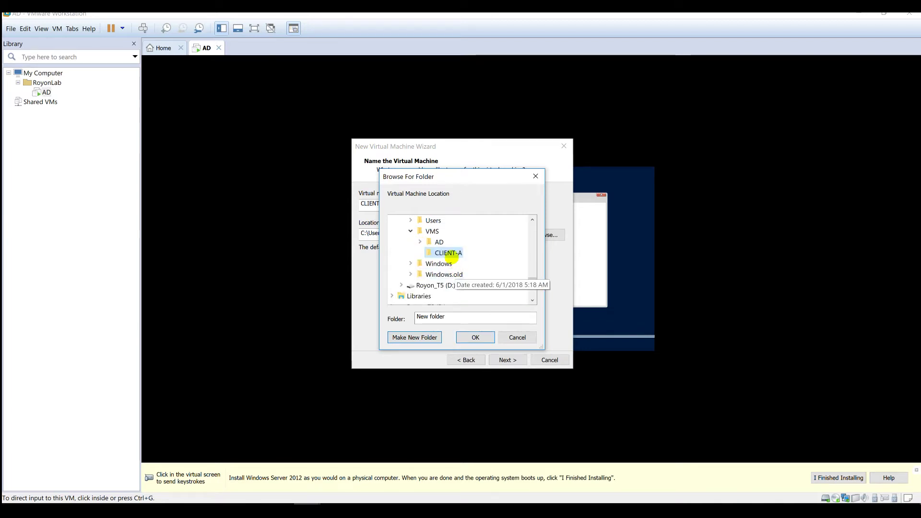
left_click(432, 231)
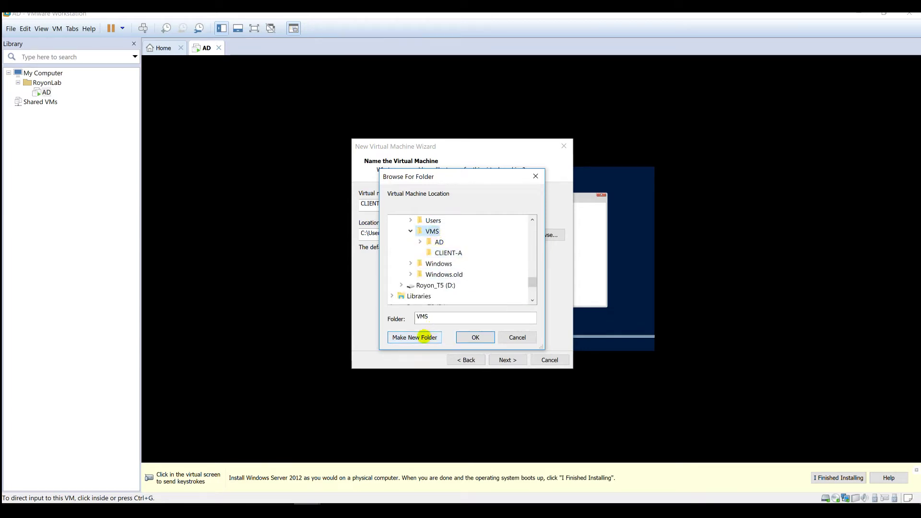
left_click(421, 337)
type("CLIENT-A")
key("BackSpace")
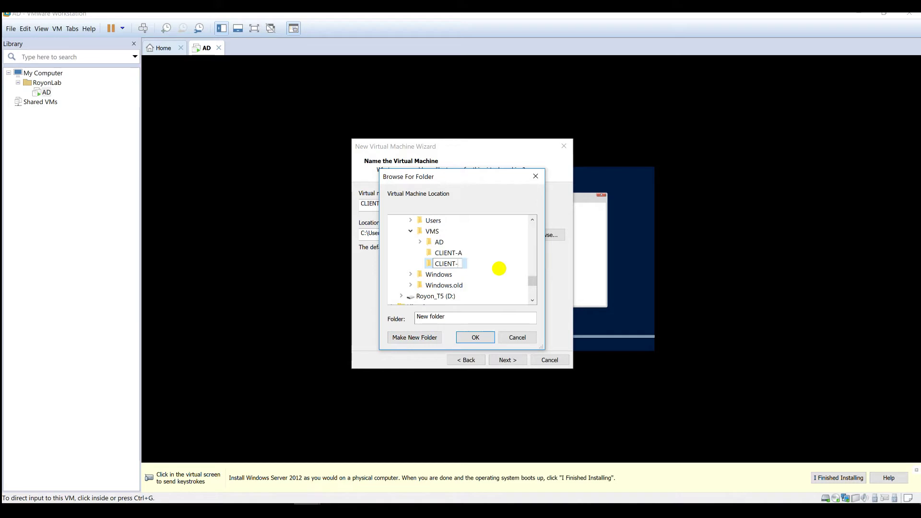
type("B")
key("Return")
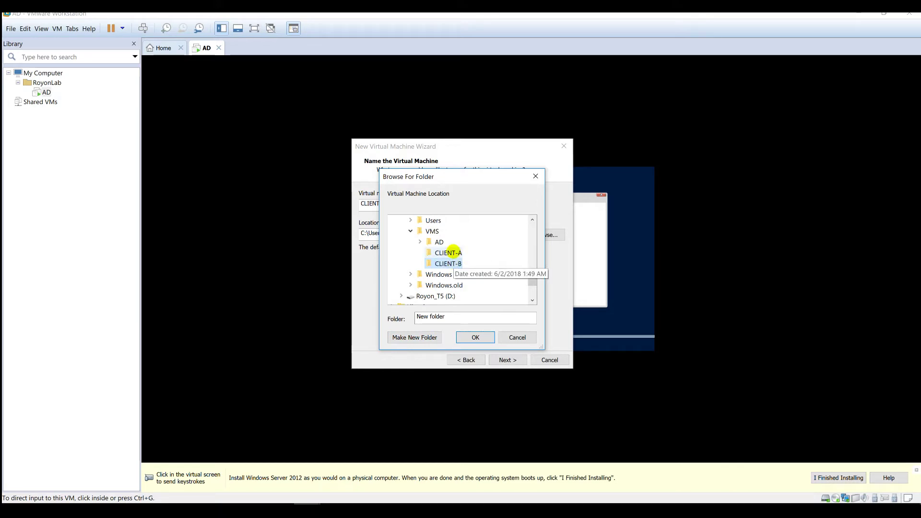
left_click(453, 252)
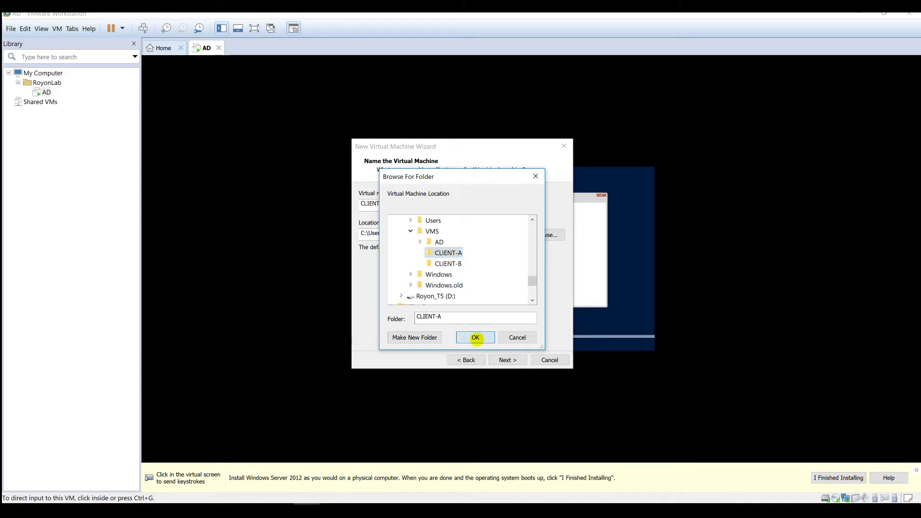
left_click(476, 338)
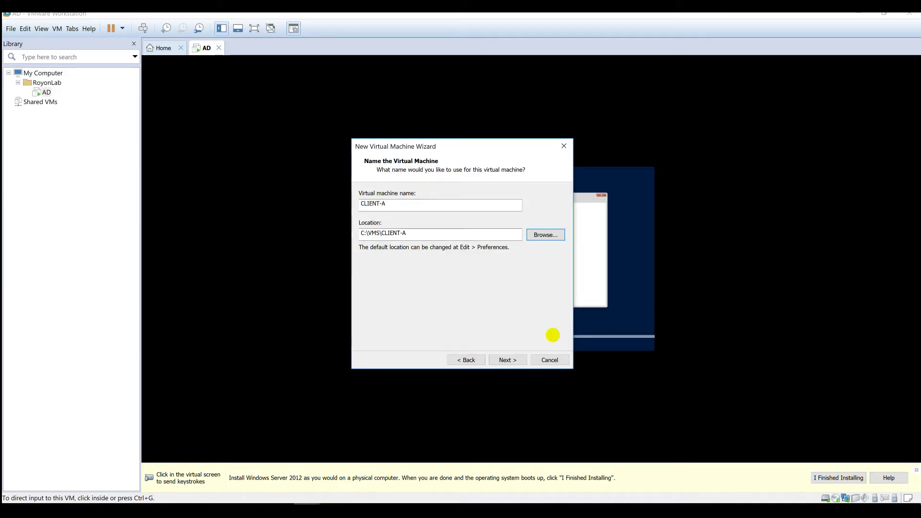
- Choose BIOS firmware, keep 1 processor, 2048 MB, NAT and SCSI, and size the new disk 50 GB
left_click(507, 359)
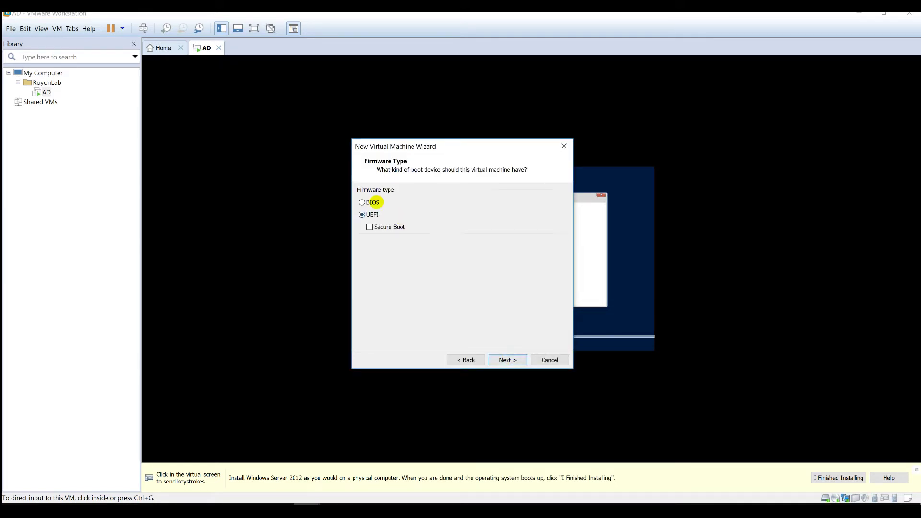
left_click(372, 202)
left_click(508, 359)
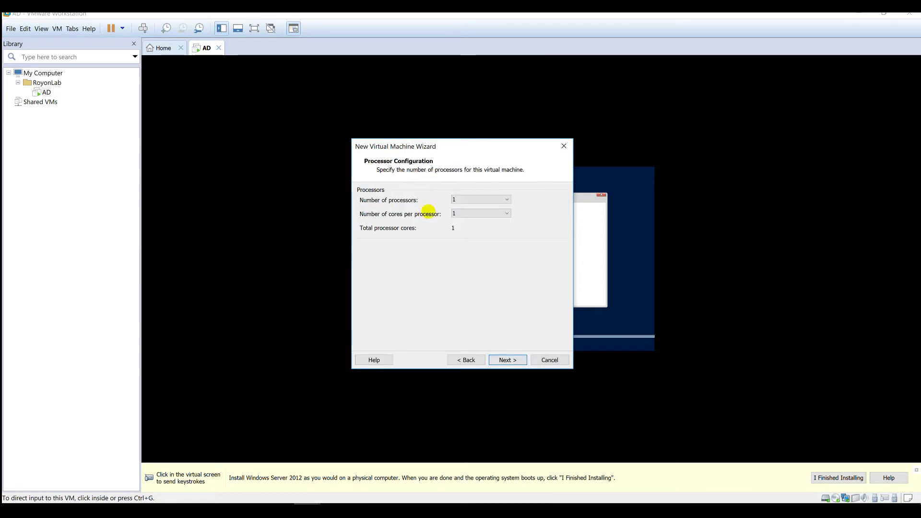
left_click(507, 359)
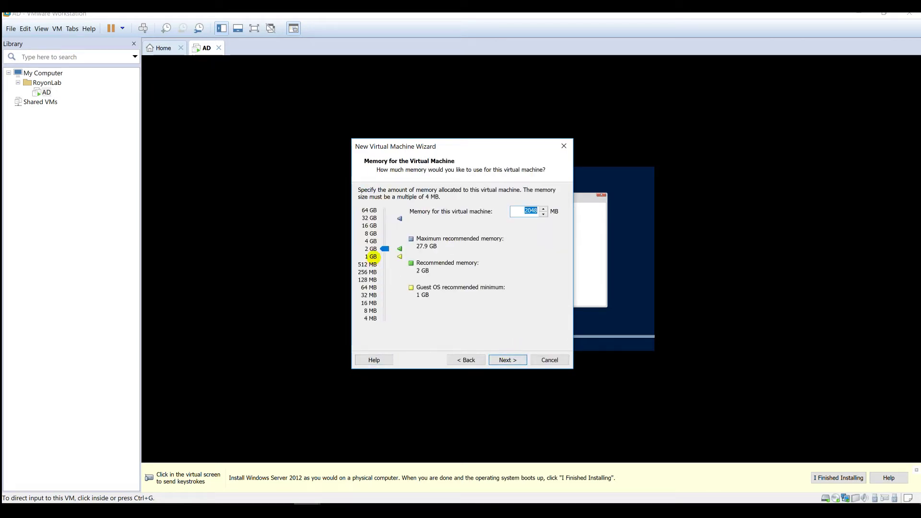
left_click(501, 359)
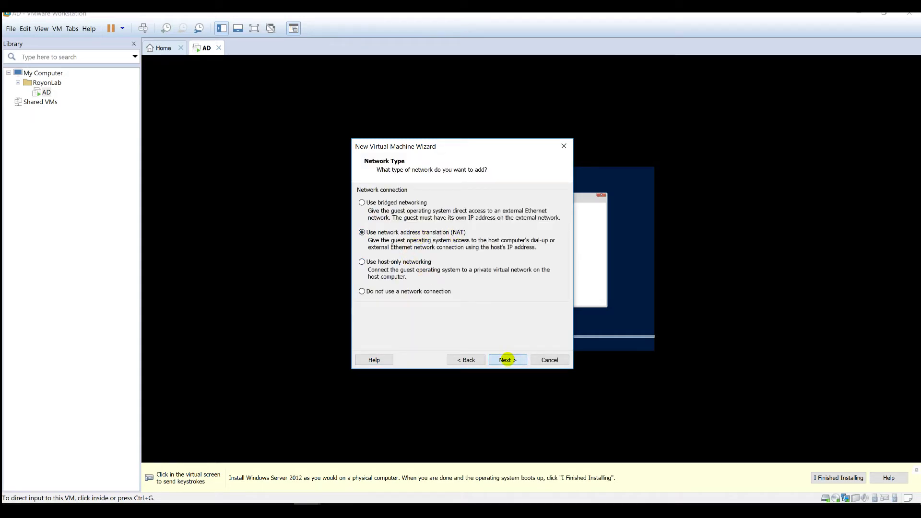
left_click(508, 359)
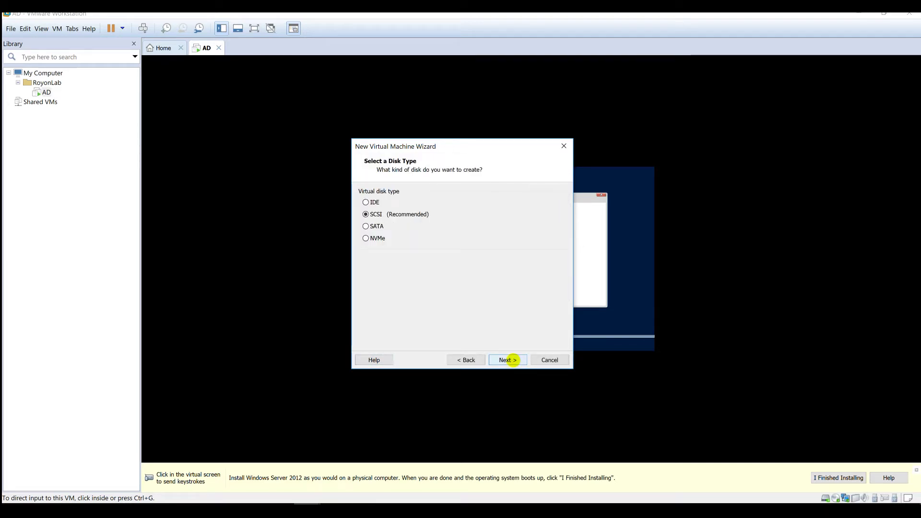
left_click(508, 359)
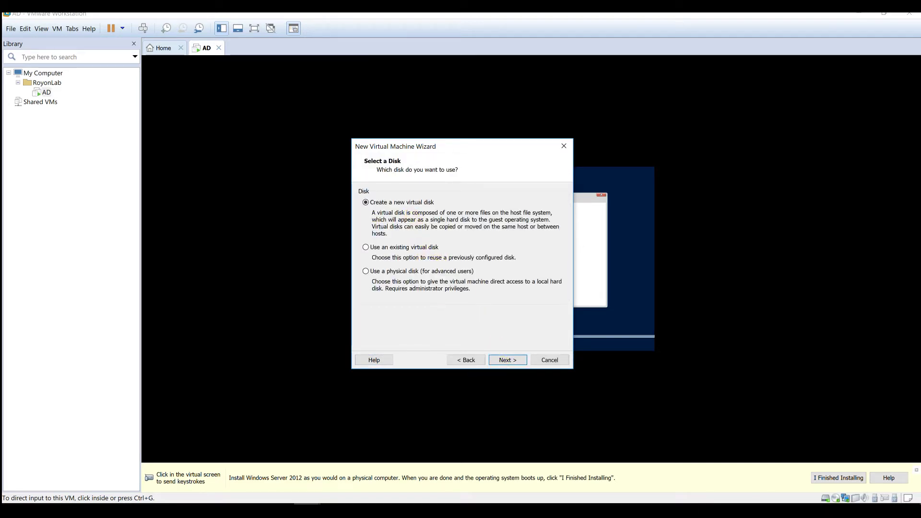
left_click(508, 360)
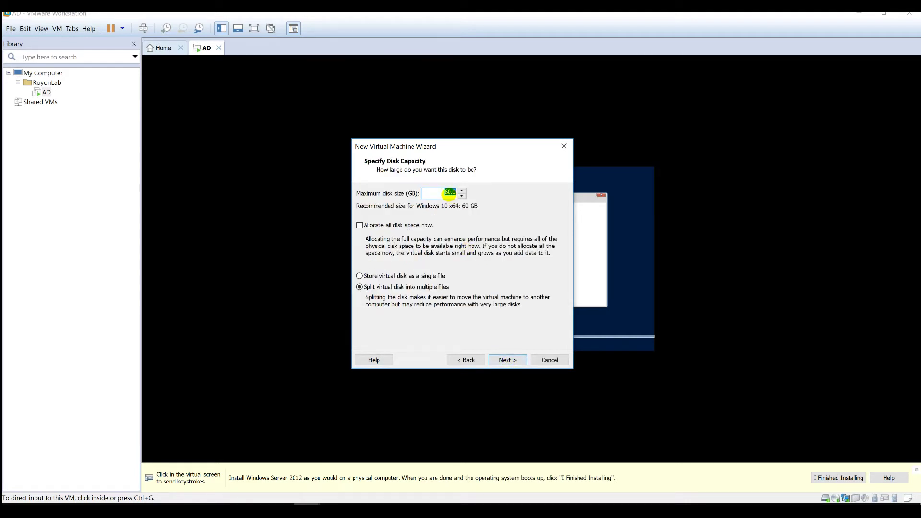
left_click_drag(448, 192, 440, 192)
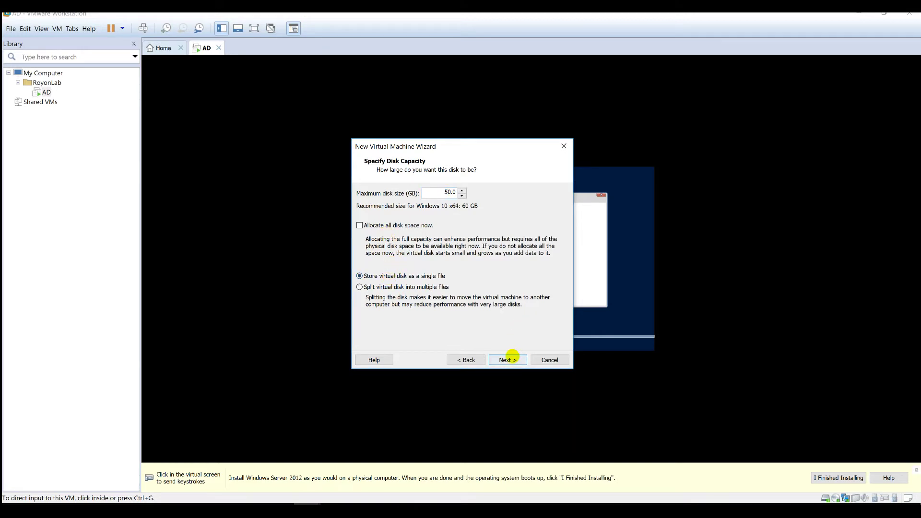
left_click(508, 360)
- Save the CLIENT-A.vmdk disk file in C:\VMS\CLIENT-A and reach the Ready to Create summary
left_click(540, 217)
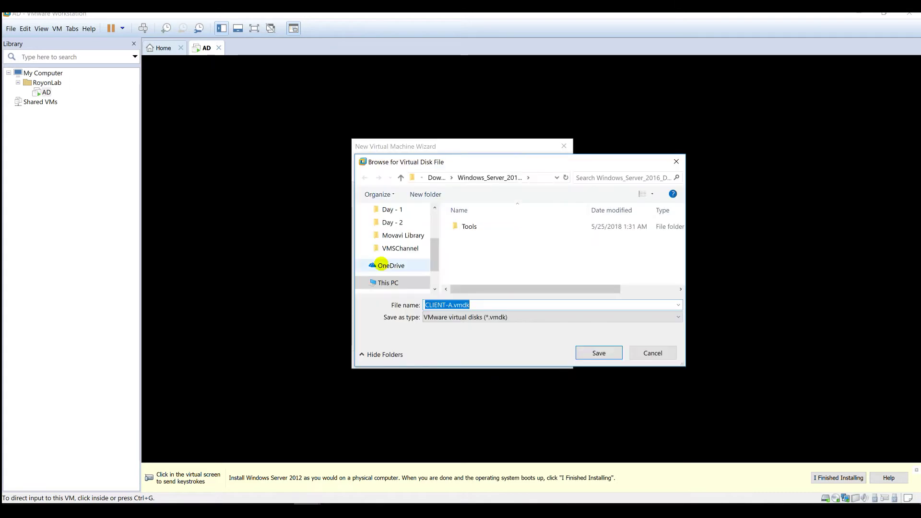
scroll(411, 261, "down", 2)
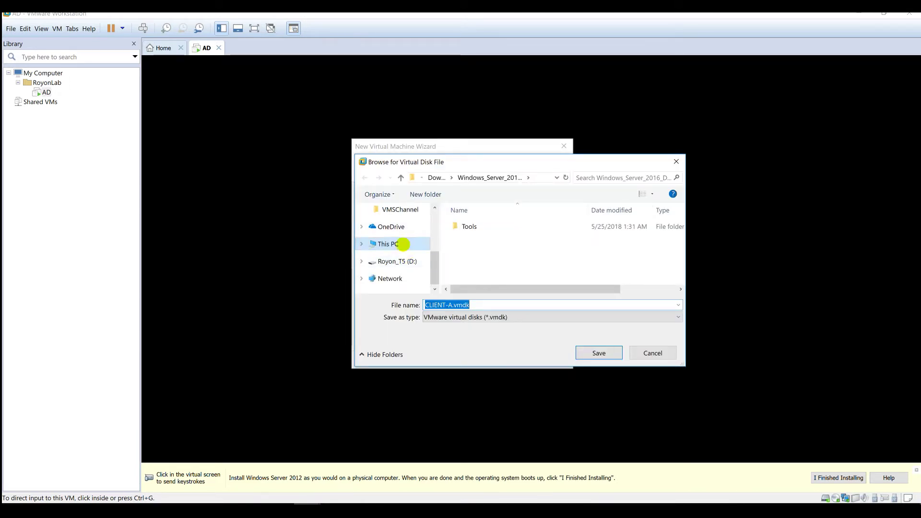
left_click(362, 244)
scroll(379, 254, "down", 2)
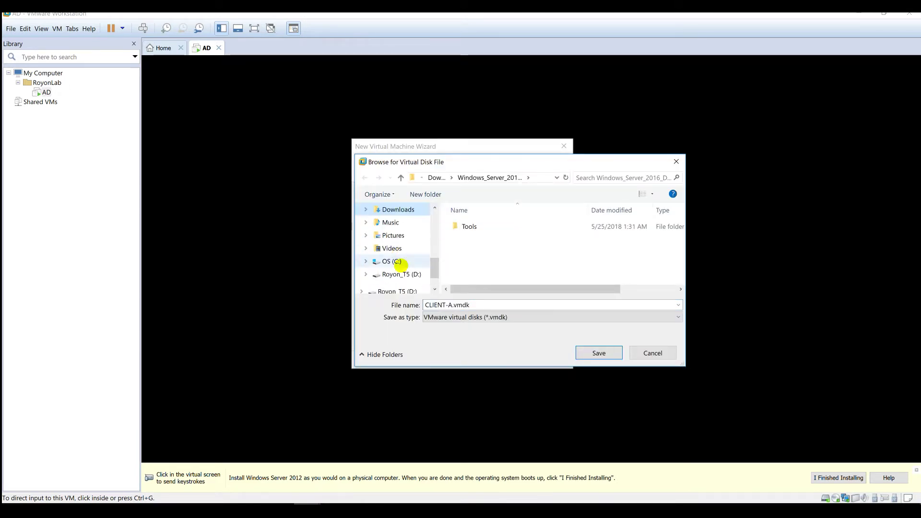
left_click(398, 262)
scroll(473, 263, "down", 3)
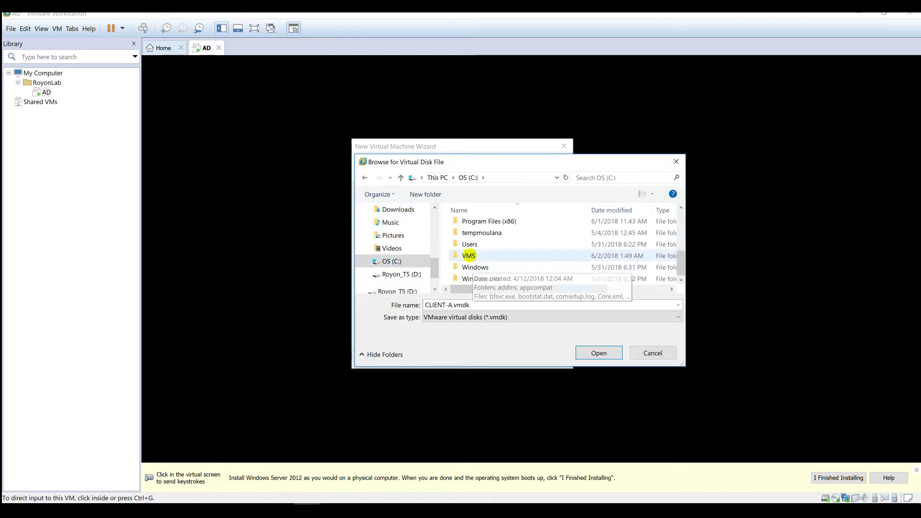
double_click(468, 255)
double_click(498, 236)
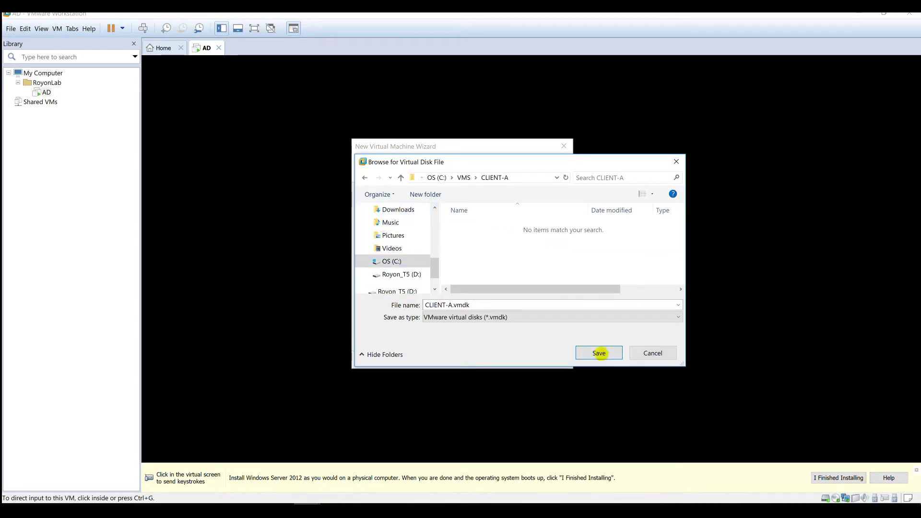
left_click(599, 353)
left_click(512, 360)
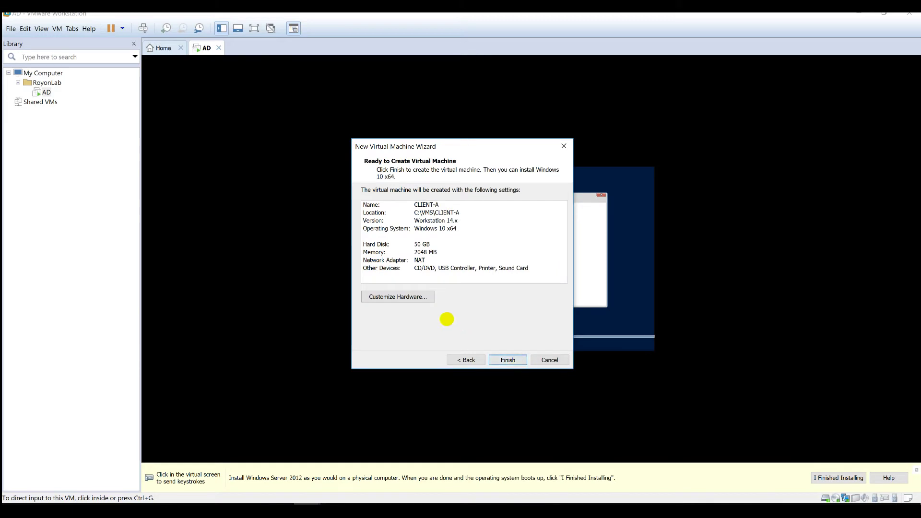
- Remove the sound card and printer from CLIENT-A's hardware
left_click(406, 297)
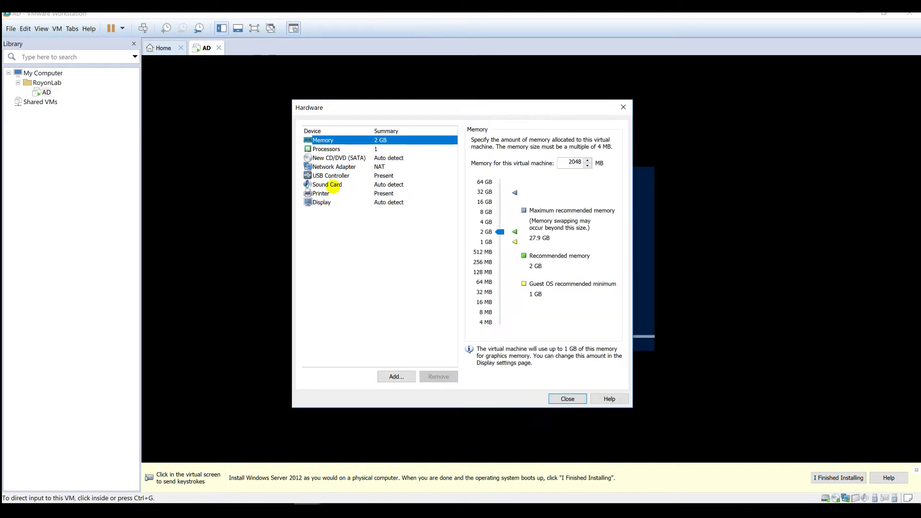
left_click(334, 187)
left_click(437, 376)
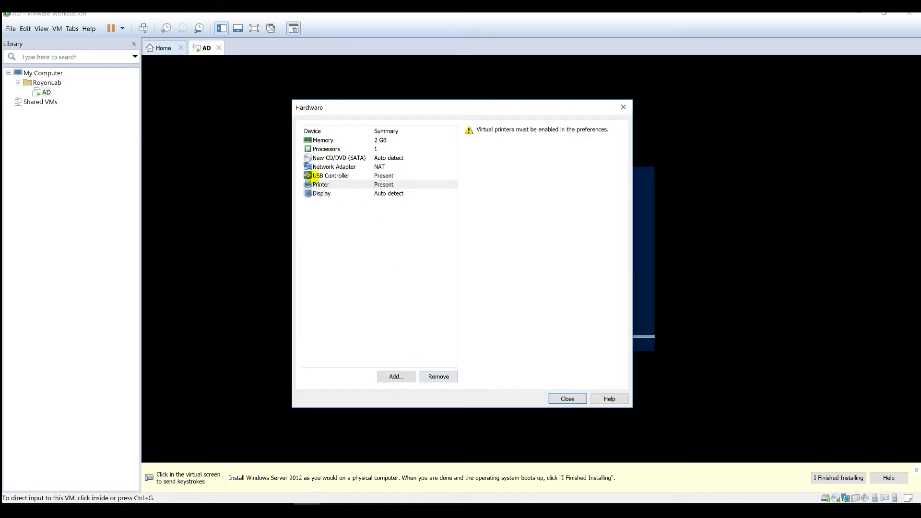
left_click(316, 185)
left_click(438, 376)
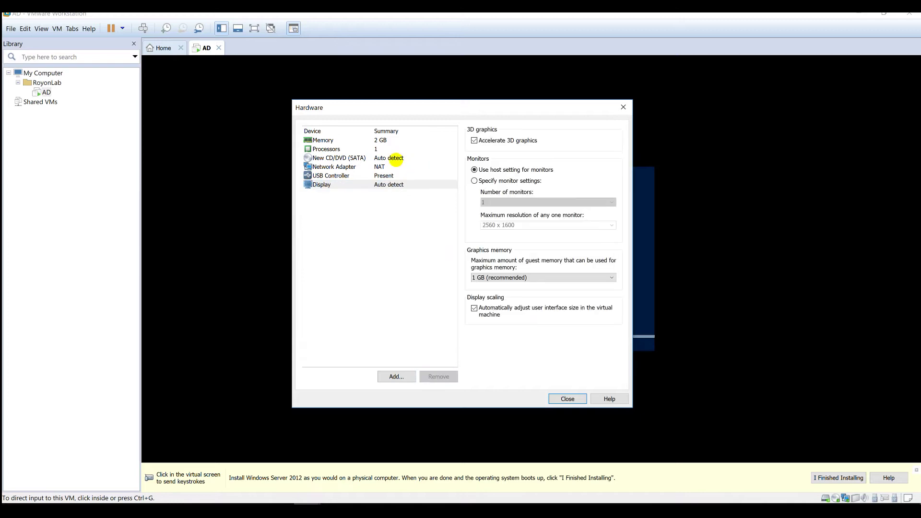
- Set the CD/DVD drive to Downloads\Windows 10 Pro Evaluation\Win10_Pro.iso and close hardware settings
left_click(357, 158)
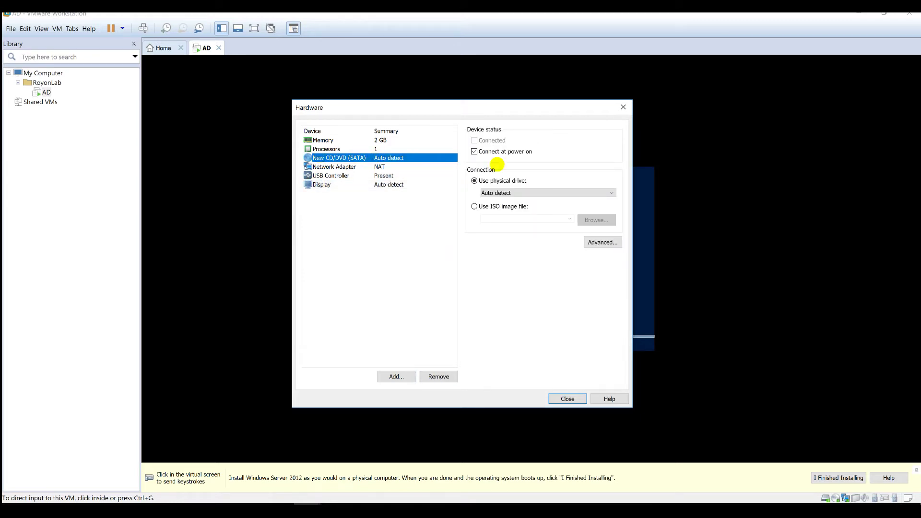
left_click(506, 207)
left_click(597, 219)
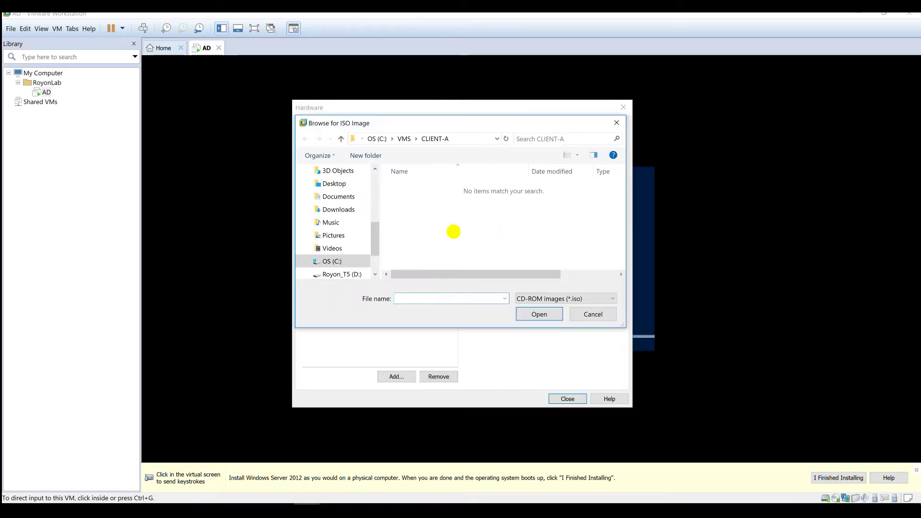
scroll(355, 209, "up", 4)
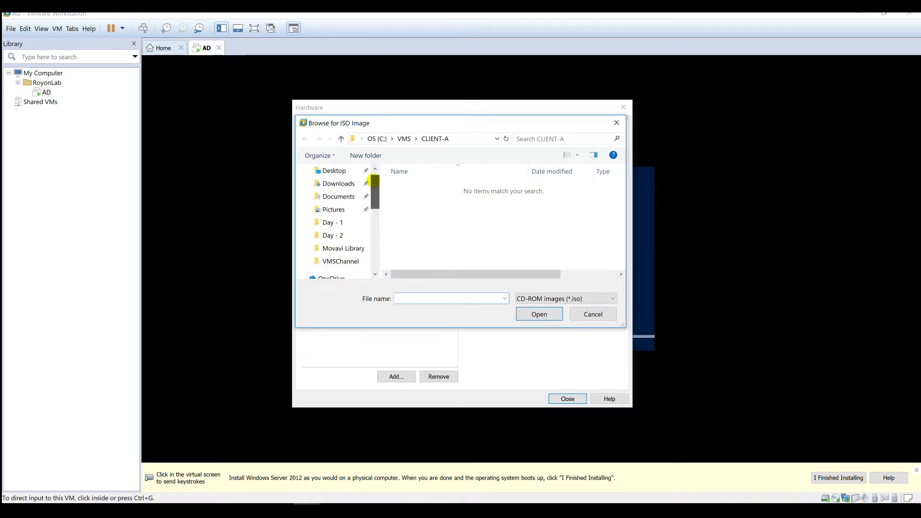
left_click(338, 205)
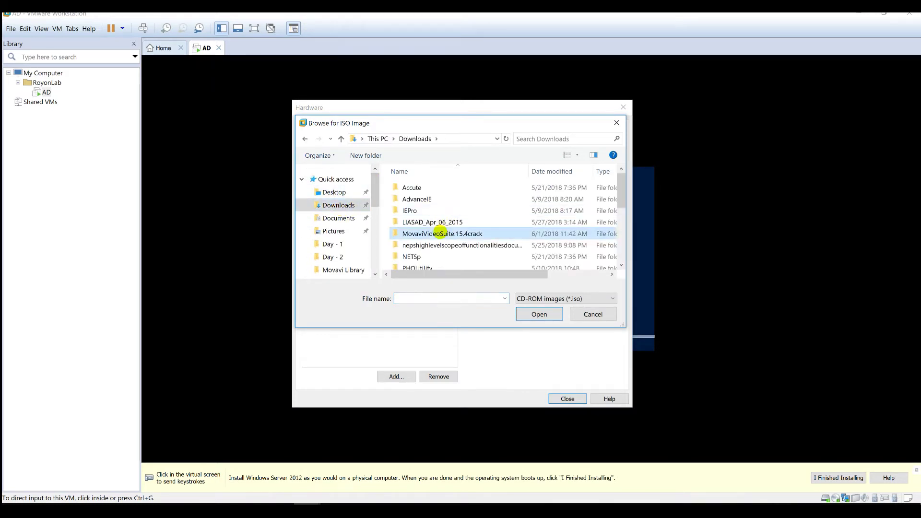
scroll(441, 233, "down", 5)
double_click(452, 229)
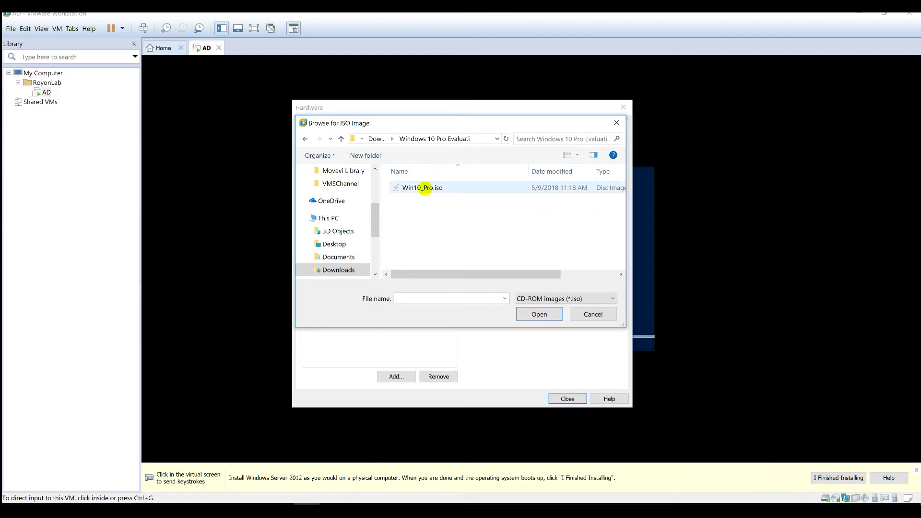
double_click(409, 186)
left_click(568, 399)
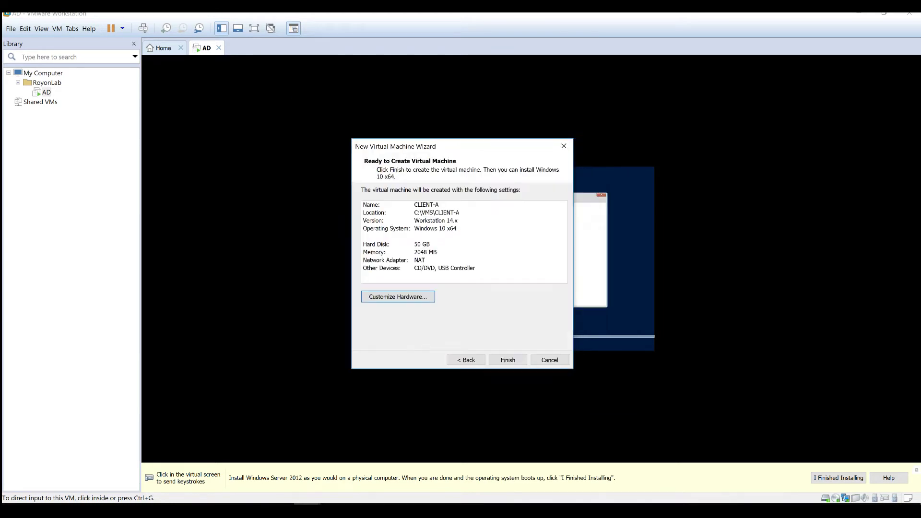
- Finish and power on CLIENT-A, then move it into RoyonLab beside AD
left_click(515, 360)
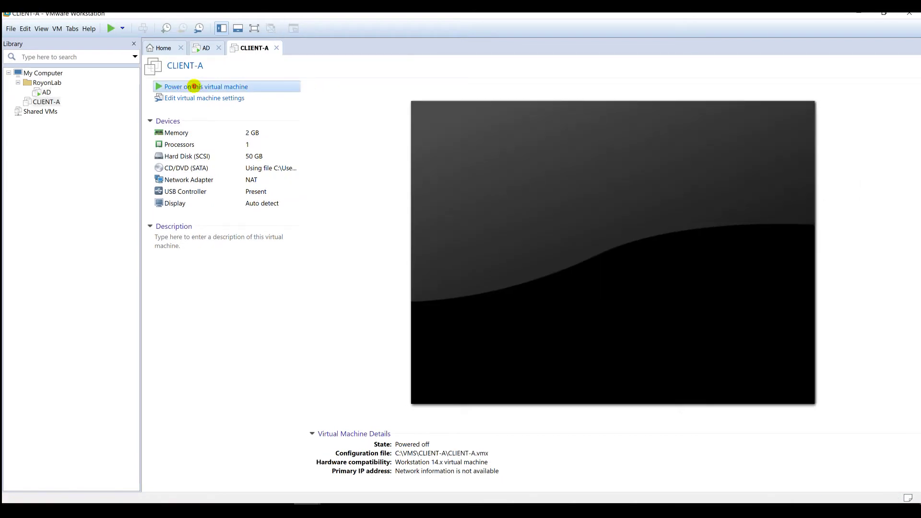
left_click(218, 86)
left_click(206, 47)
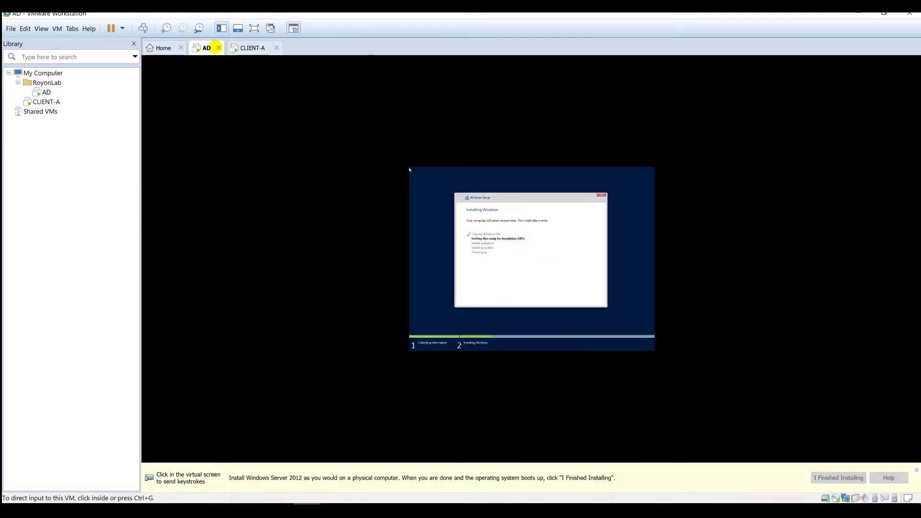
left_click(246, 47)
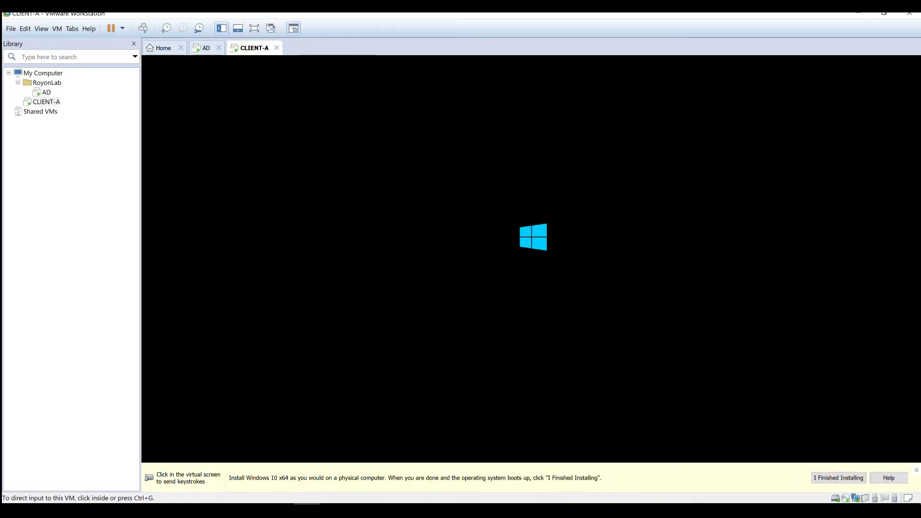
left_click_drag(49, 101, 48, 92)
left_click(28, 73)
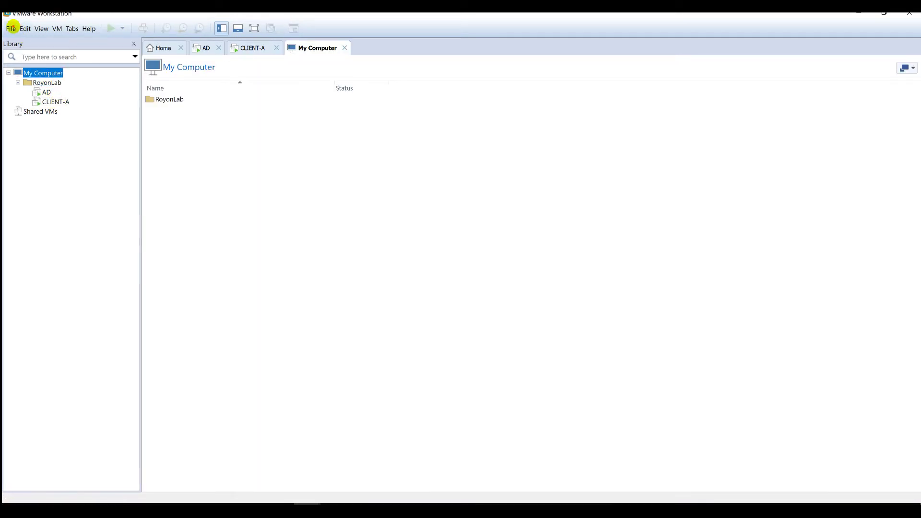
- Start a custom new-VM wizard with Workstation 14.x compatibility and Windows 10 x64 guest
left_click(12, 27)
left_click(11, 28)
left_click(11, 28)
left_click(48, 42)
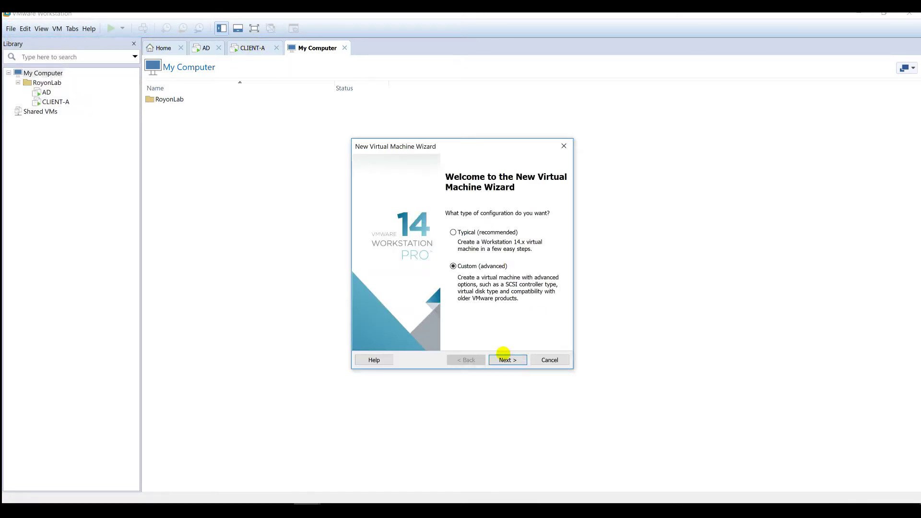
left_click(502, 358)
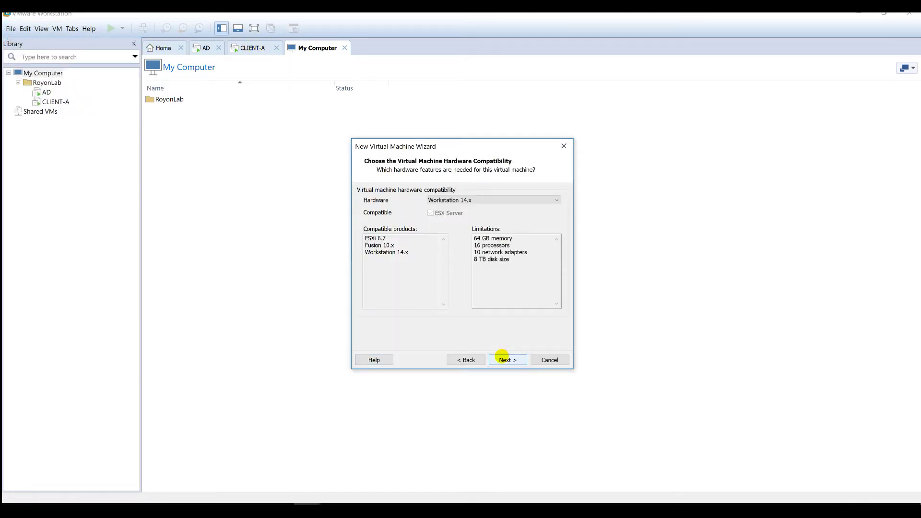
left_click(502, 356)
left_click(506, 358)
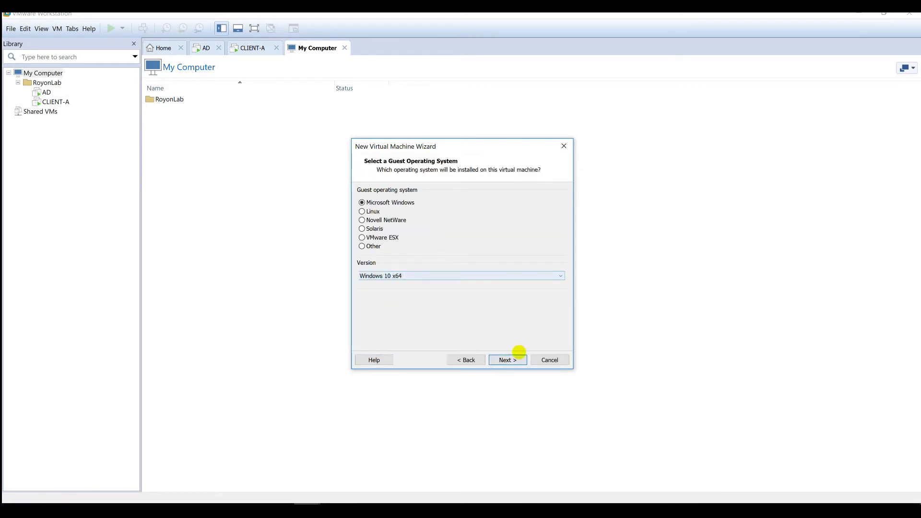
left_click(515, 360)
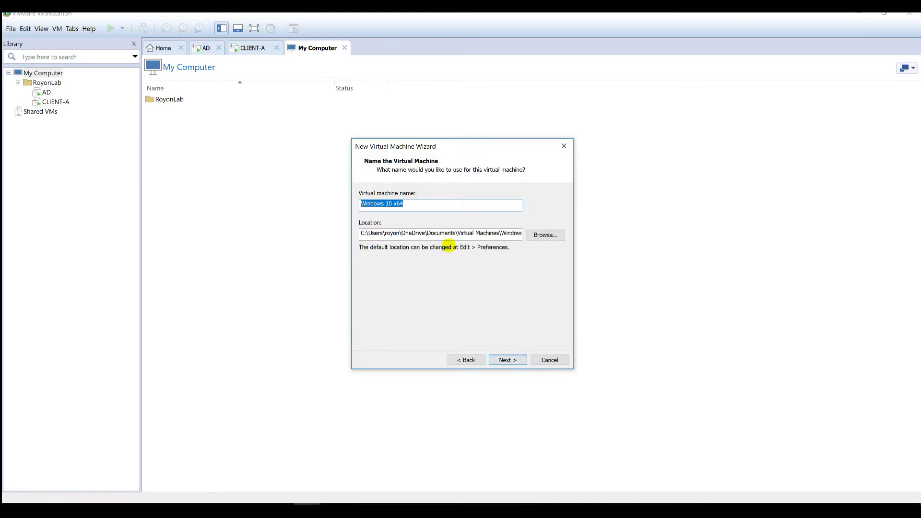
- Name the machine CLIENT-B and store it in C:\VMS\CLIENT-B
type("CLIENT-B")
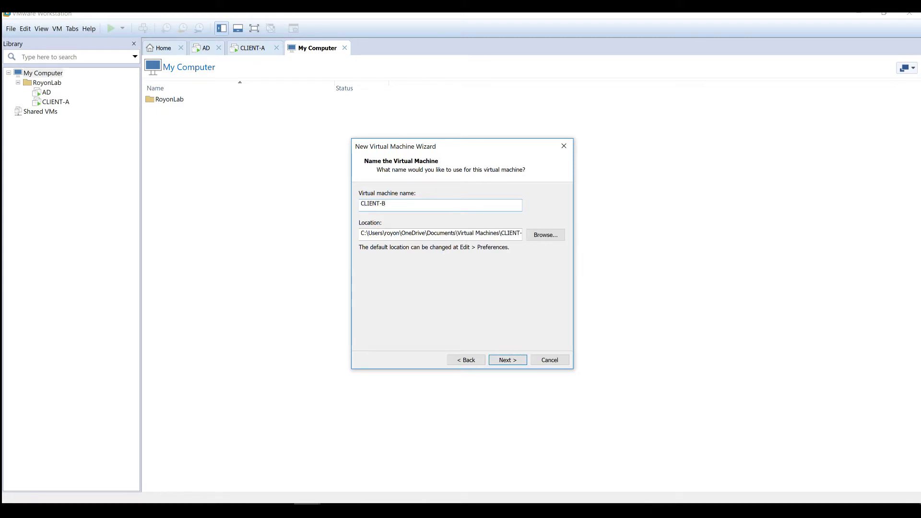
left_click_drag(436, 201, 261, 216)
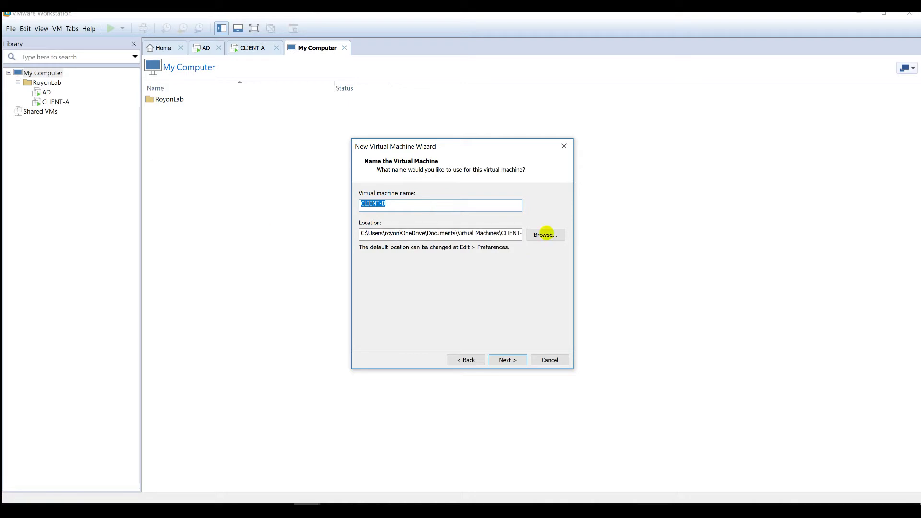
left_click(545, 235)
left_click(503, 253)
scroll(494, 261, "down", 10)
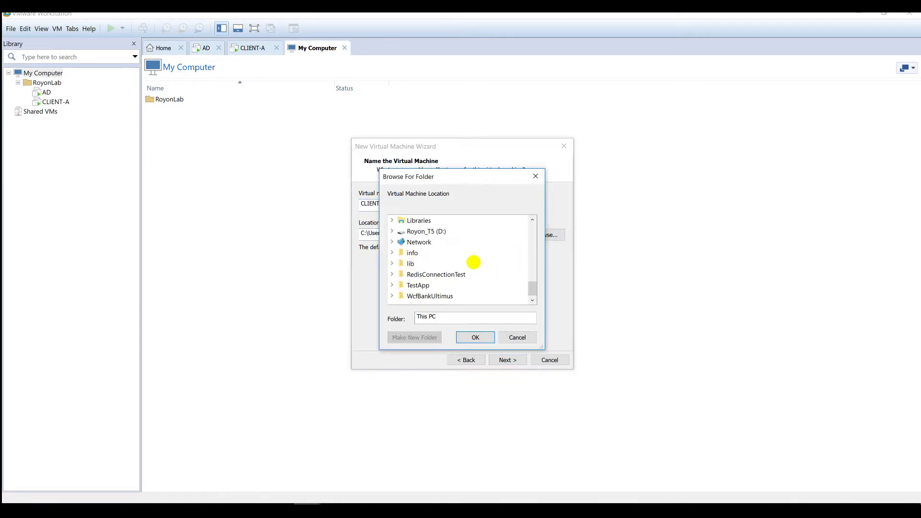
double_click(425, 263)
scroll(432, 242, "up", 1)
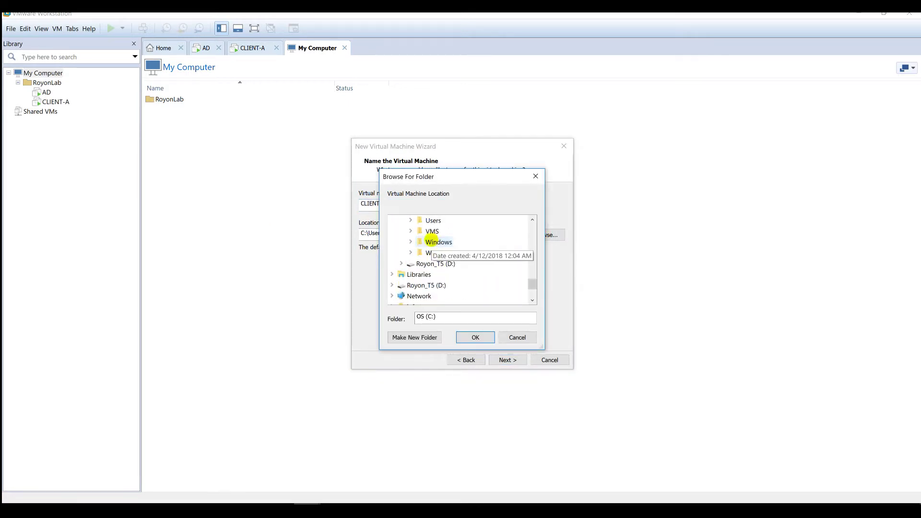
double_click(432, 232)
left_click(447, 264)
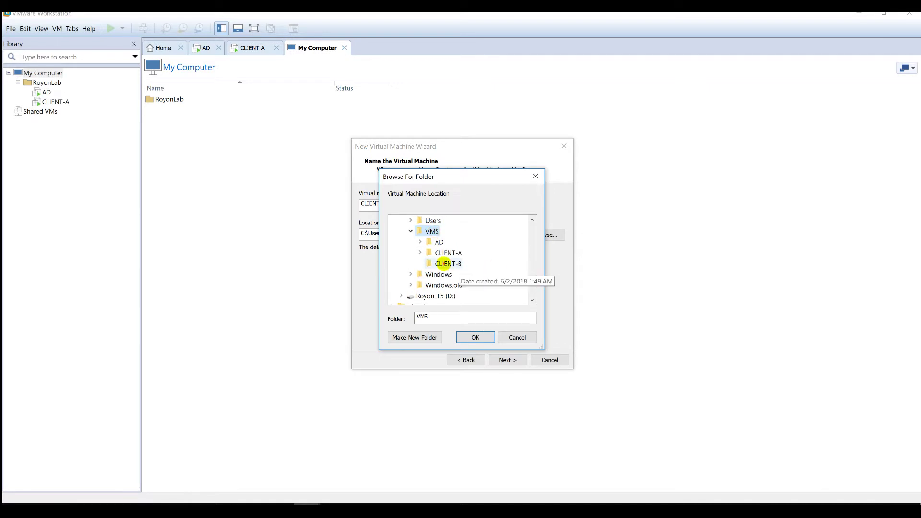
left_click(475, 338)
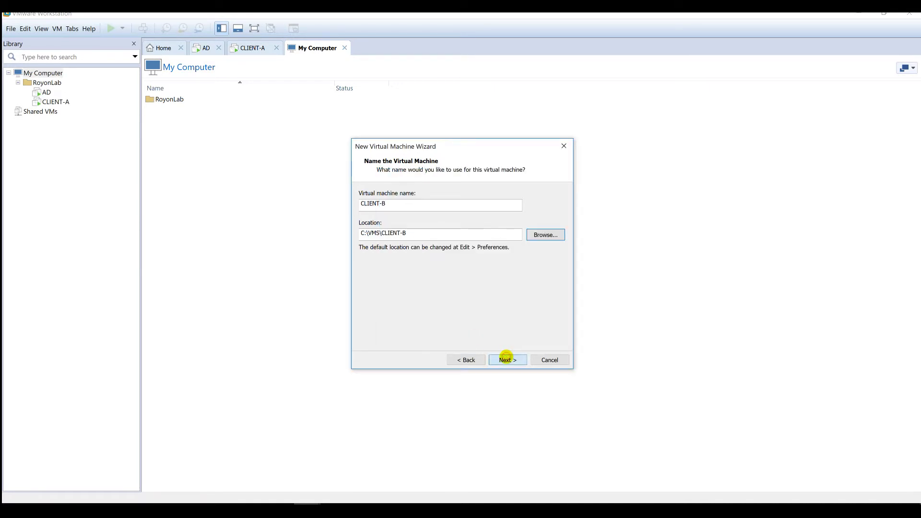
- Keep BIOS and default processor, memory, network and SCSI, creating a 50 GB single-file disk
left_click(507, 360)
left_click(373, 203)
left_click(517, 357)
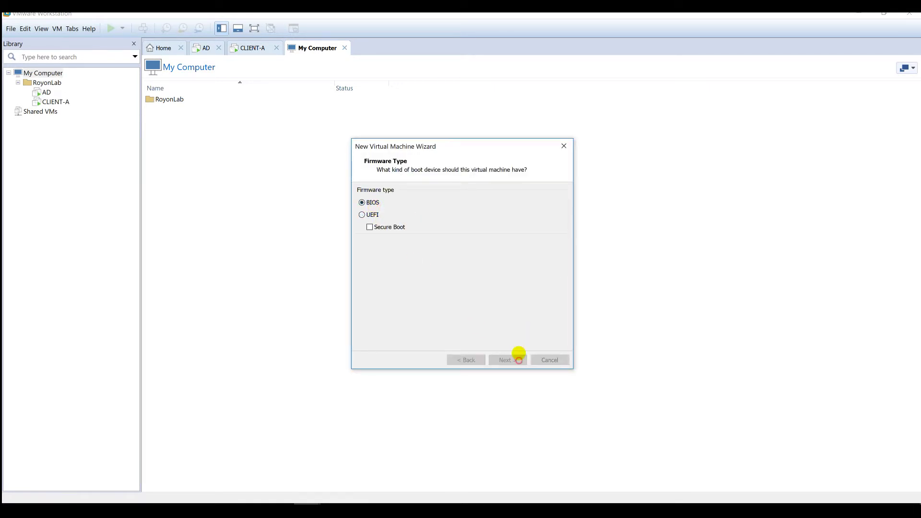
left_click(513, 359)
left_click(514, 360)
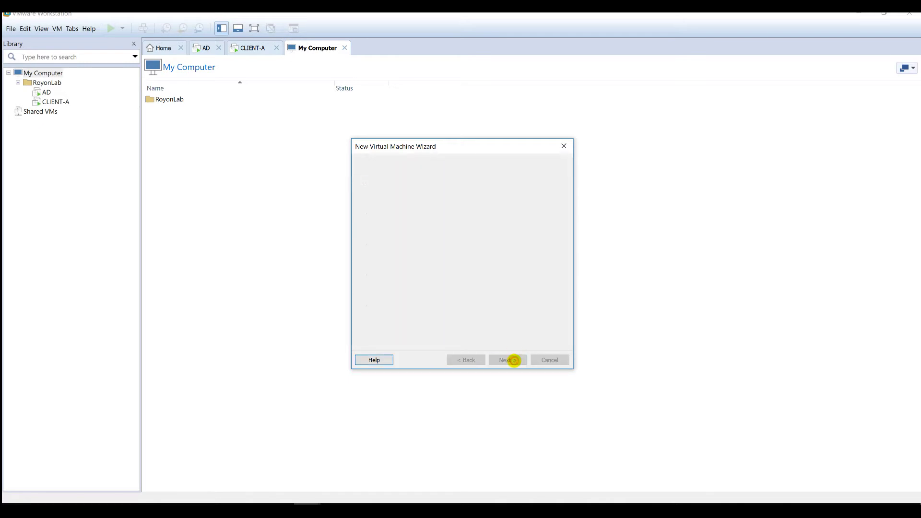
left_click(514, 360)
left_click(513, 360)
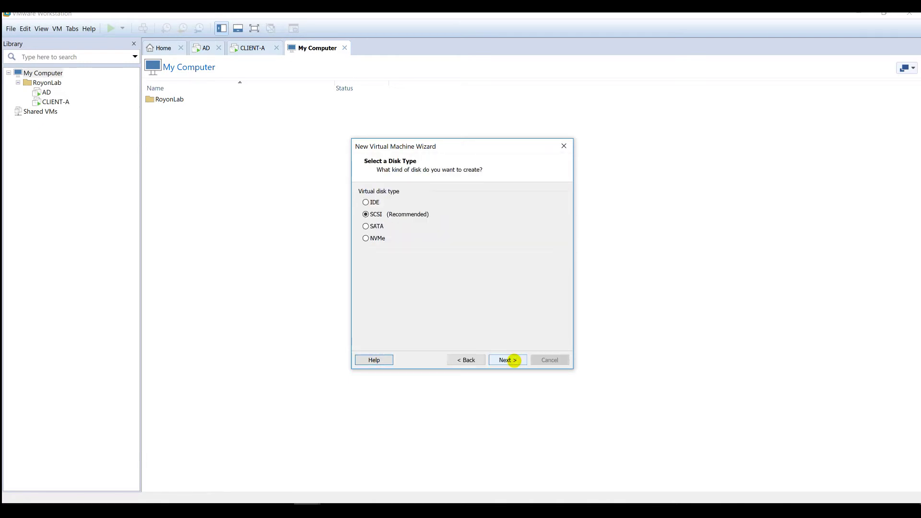
left_click(513, 360)
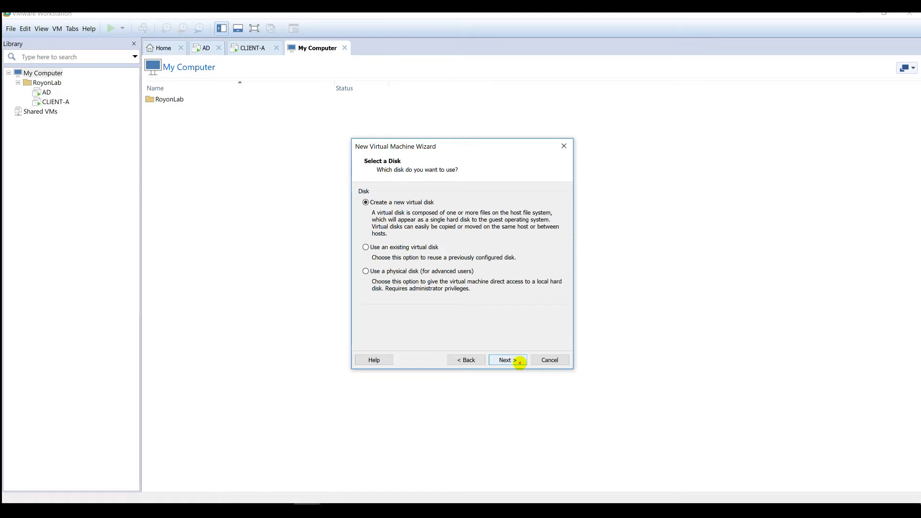
left_click(521, 361)
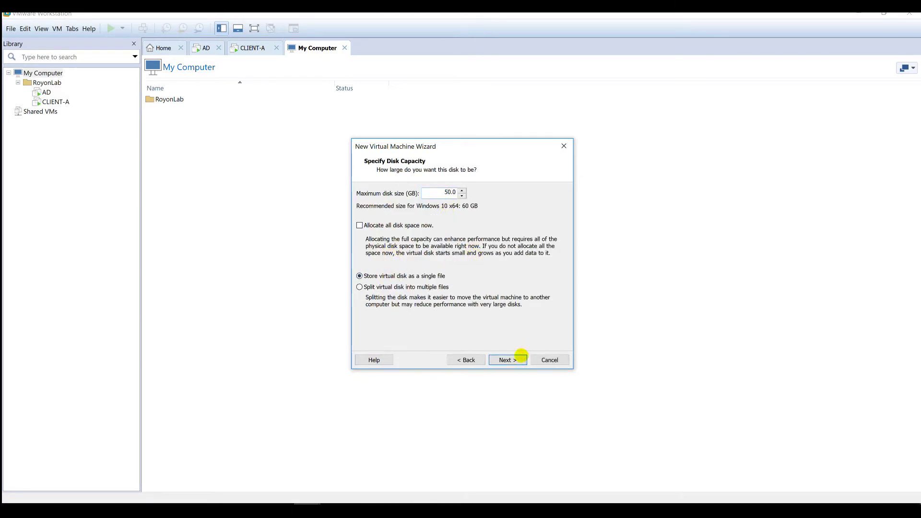
left_click(520, 360)
- Save CLIENT-B.vmdk in C:\VMS\CLIENT-B and reach the final summary
left_click(532, 220)
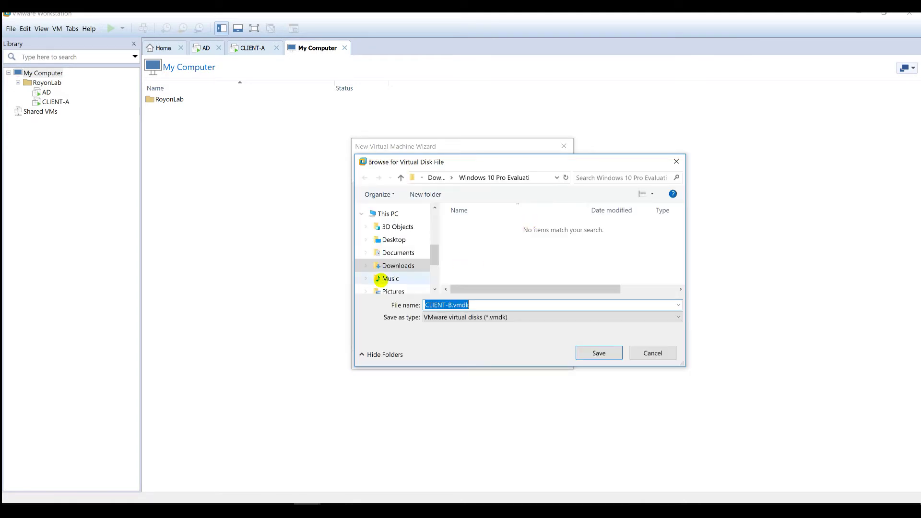
scroll(381, 280, "down", 1)
left_click(392, 274)
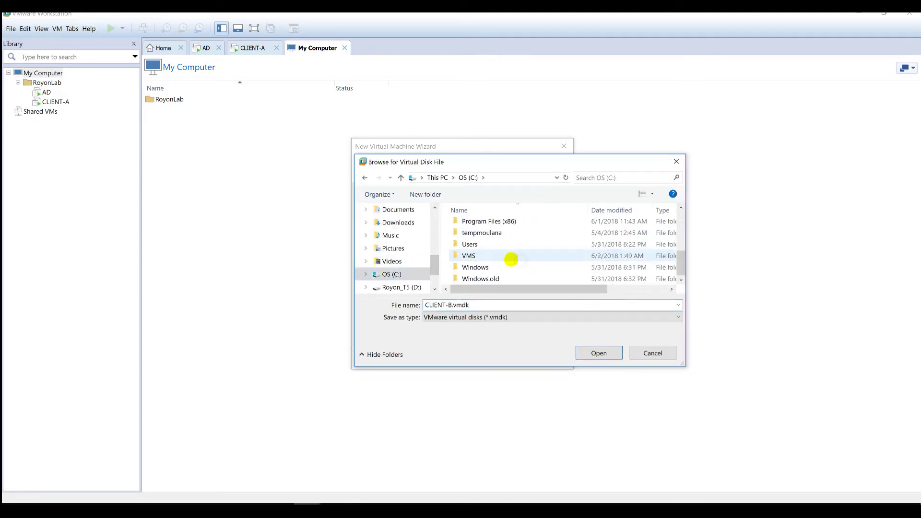
double_click(469, 255)
double_click(479, 249)
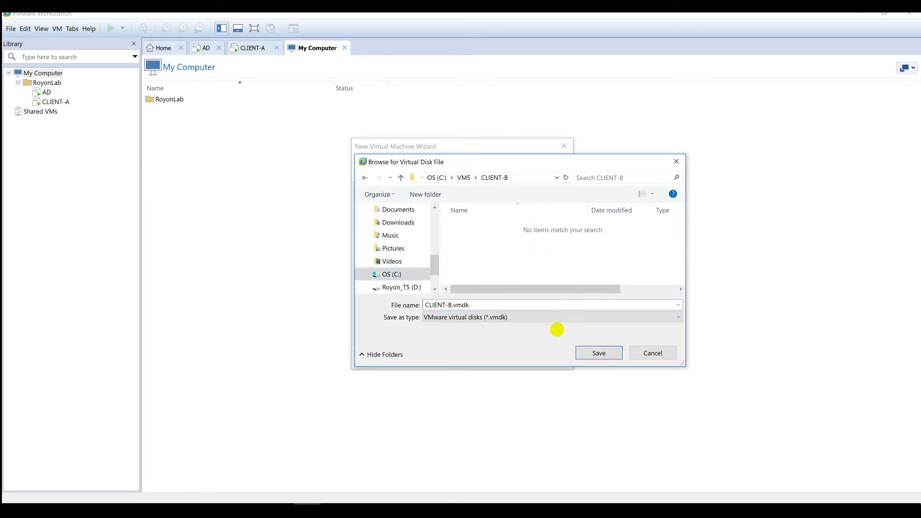
left_click(590, 348)
left_click(500, 360)
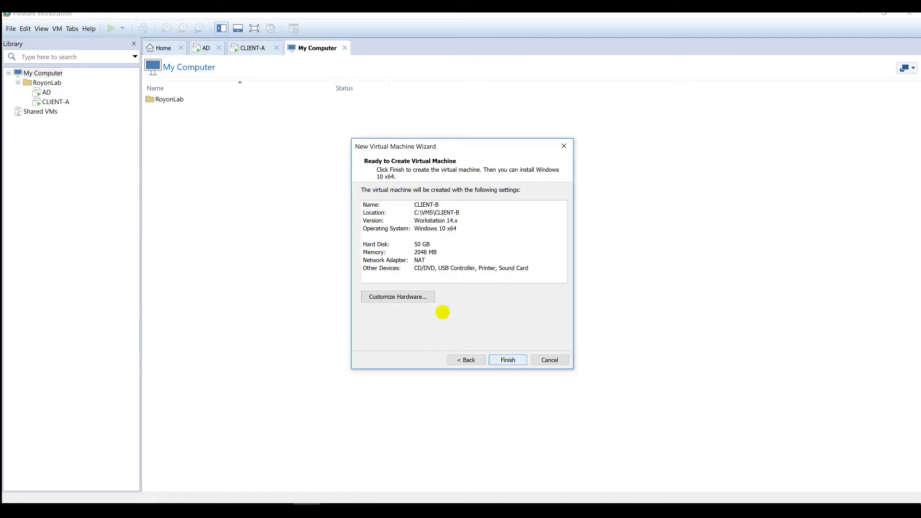
- Remove the sound card and printer from CLIENT-B's virtual hardware
left_click(414, 291)
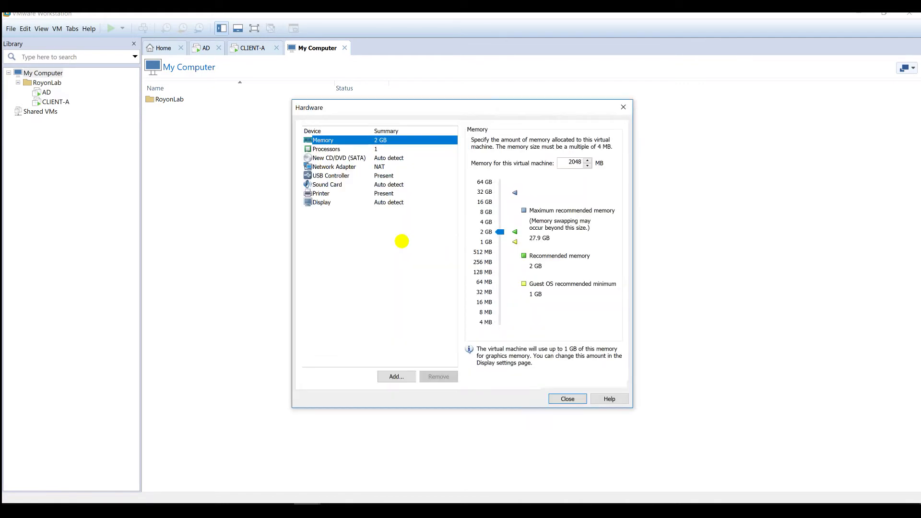
left_click(326, 175)
left_click(326, 182)
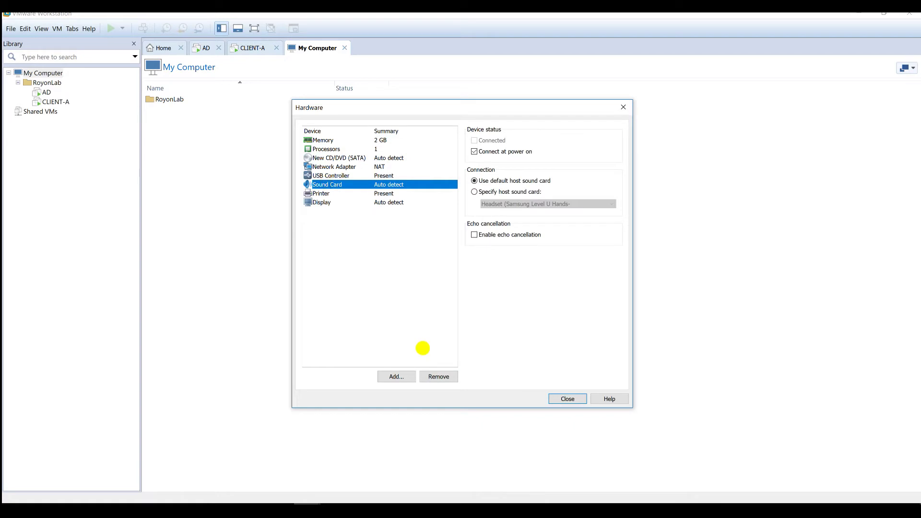
left_click(432, 374)
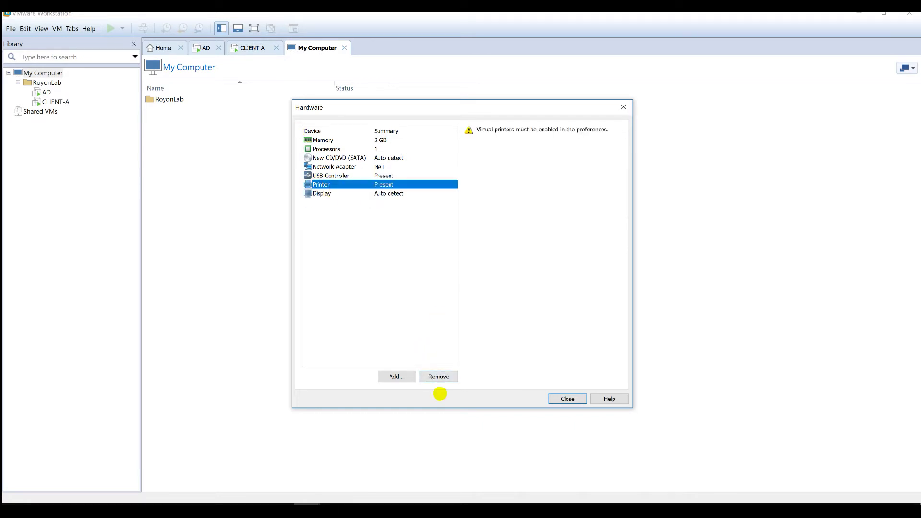
left_click(438, 376)
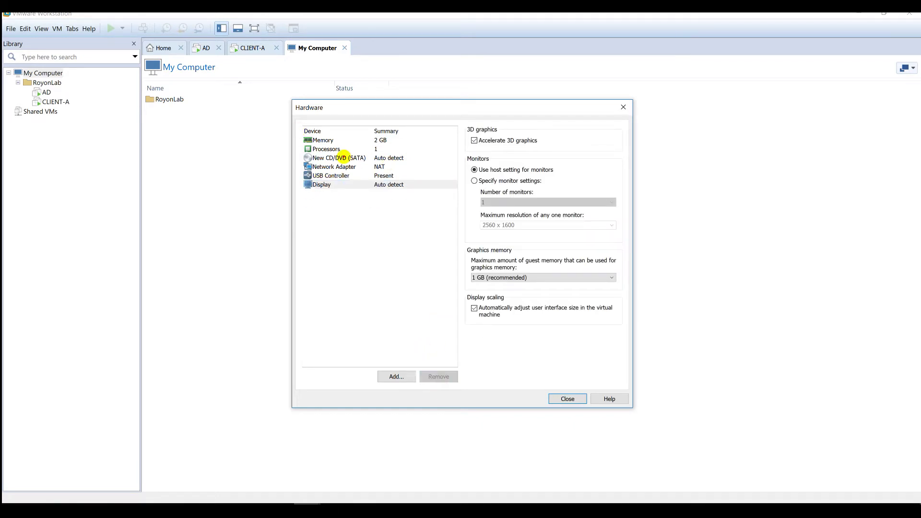
- Set the CD/DVD drive to use Win10_Pro.iso from Downloads and finish the wizard
left_click(343, 158)
left_click(520, 206)
left_click(594, 218)
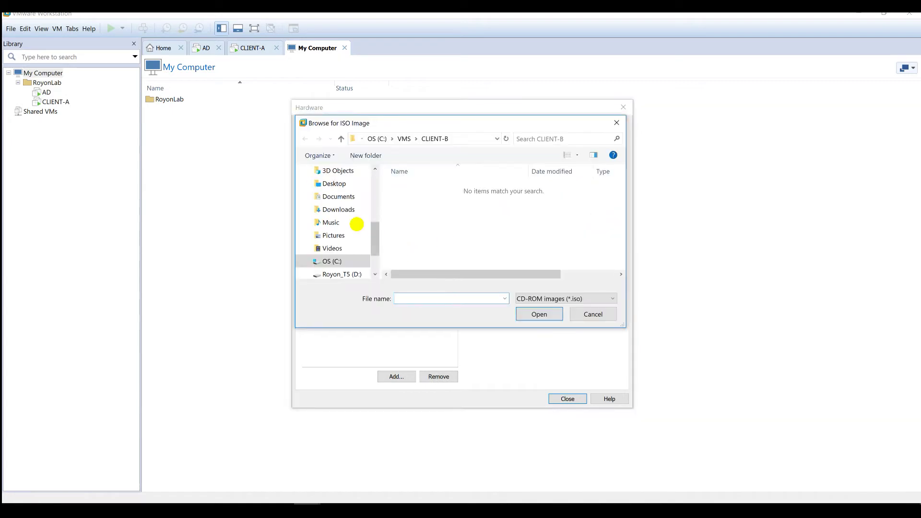
left_click(341, 210)
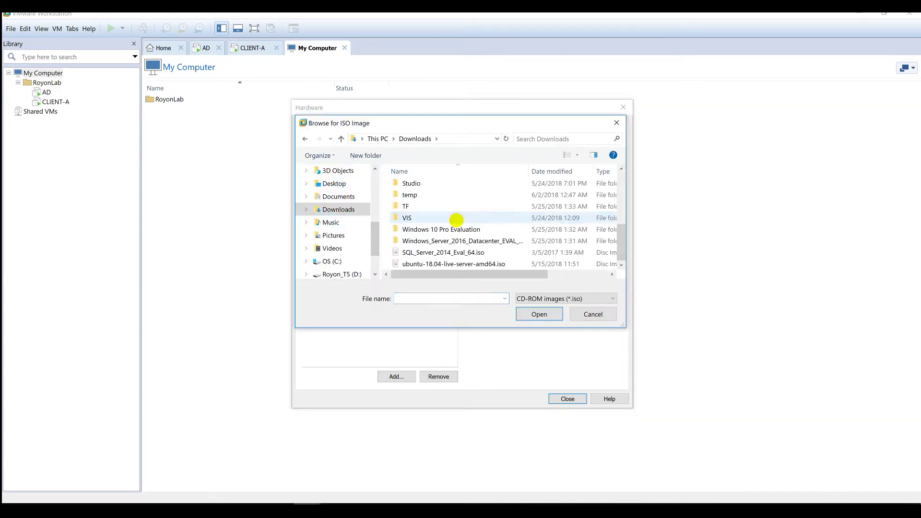
double_click(438, 231)
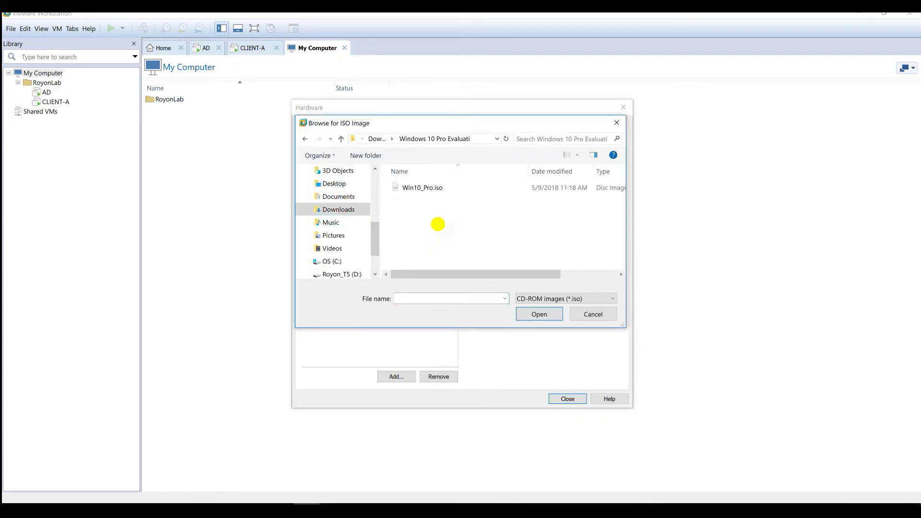
double_click(407, 187)
left_click(568, 399)
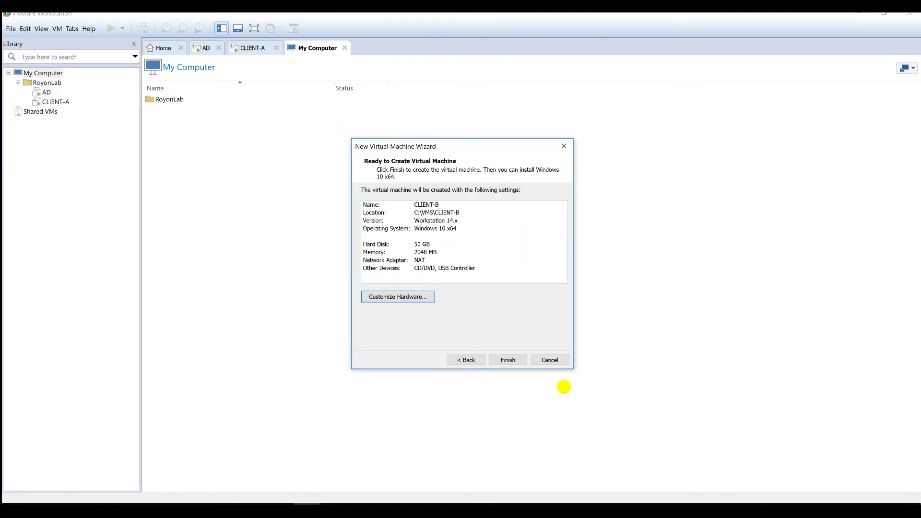
left_click(507, 361)
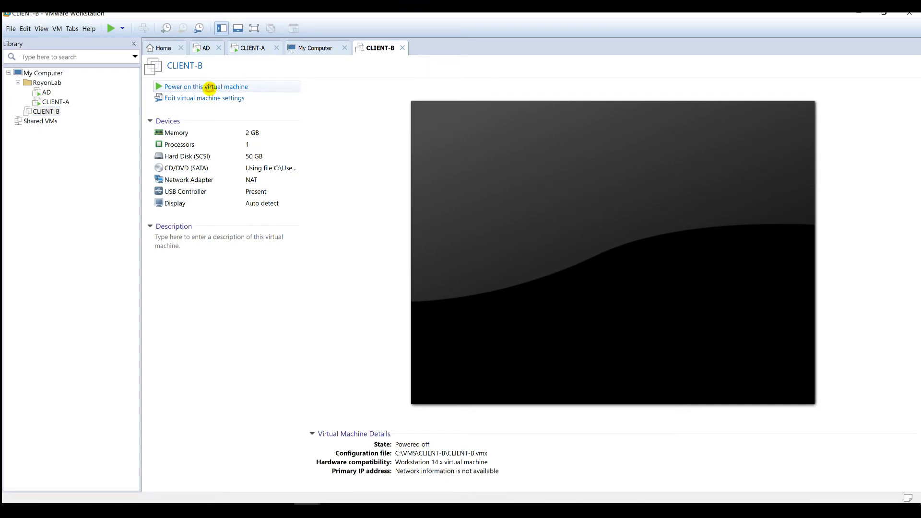
- Power on CLIENT-B, then switch to CLIENT-A's console
left_click(210, 86)
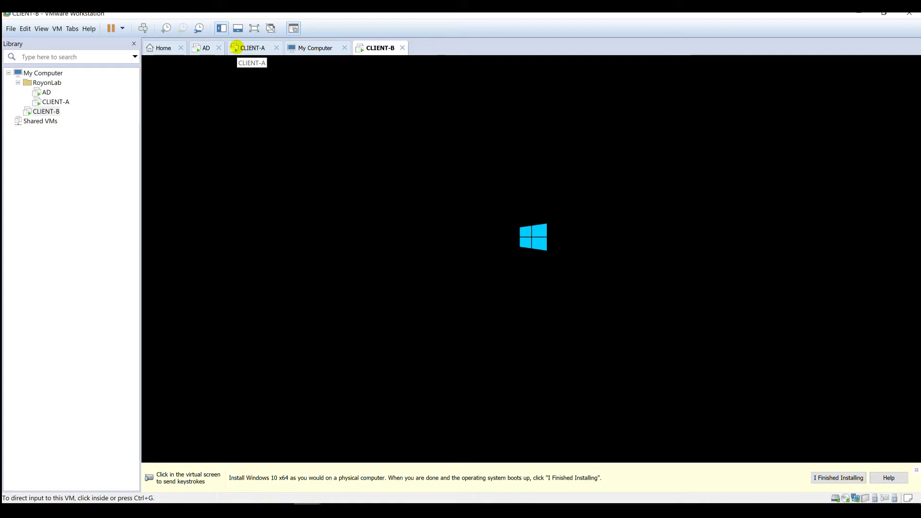
left_click(234, 47)
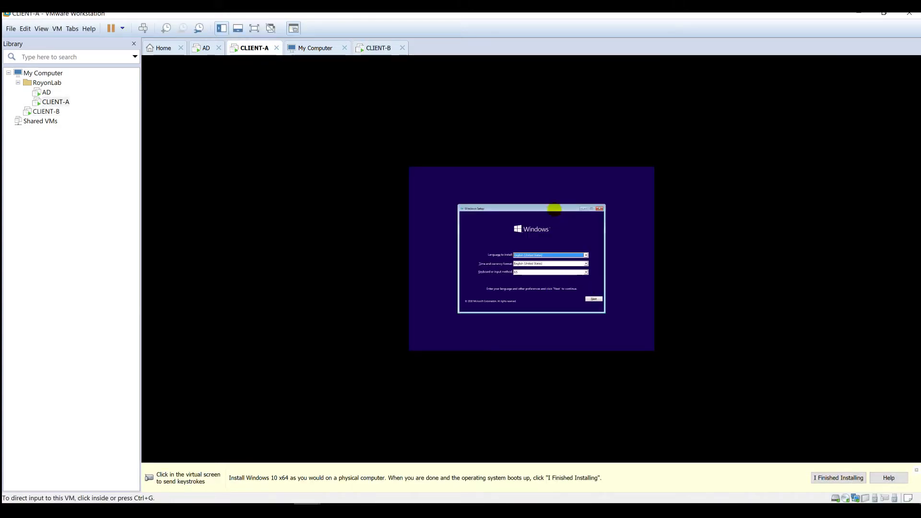
- On CLIENT-A, accept the default language settings and start the Windows installation
left_click(554, 210)
key("ctrl+alt")
left_click(345, 47)
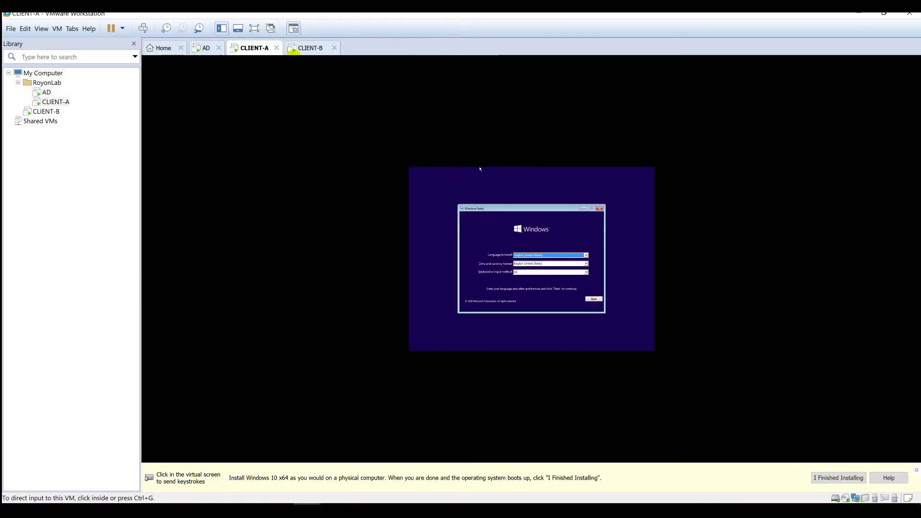
left_click(581, 312)
left_click(594, 298)
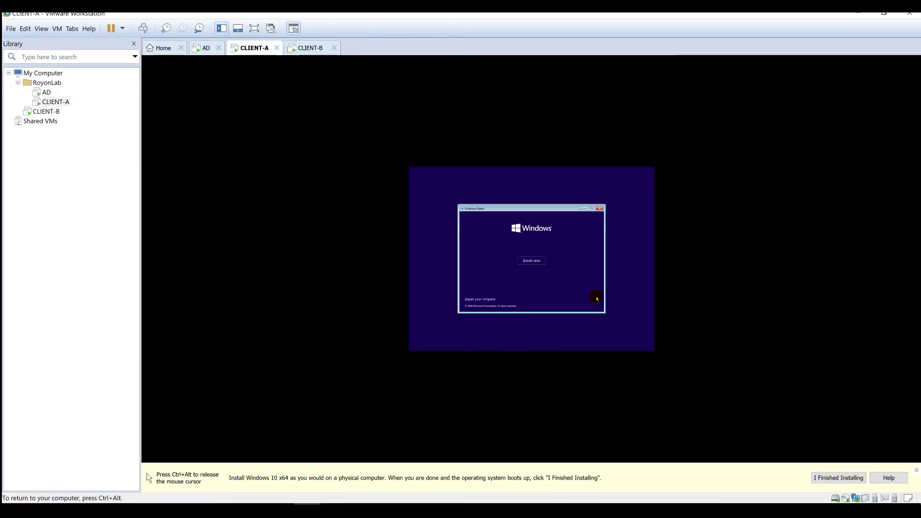
left_click(532, 261)
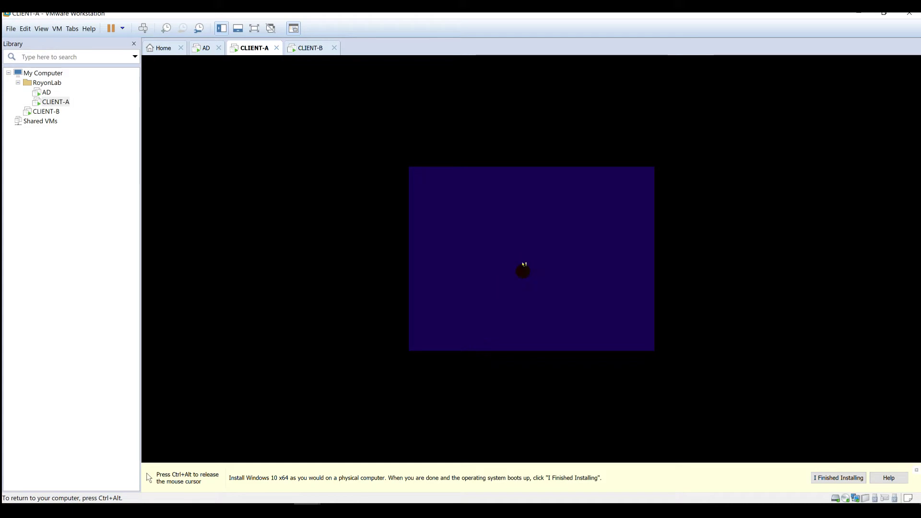
key("ctrl+alt")
- On CLIENT-B, accept the default language settings and start the Windows installation
left_click(302, 48)
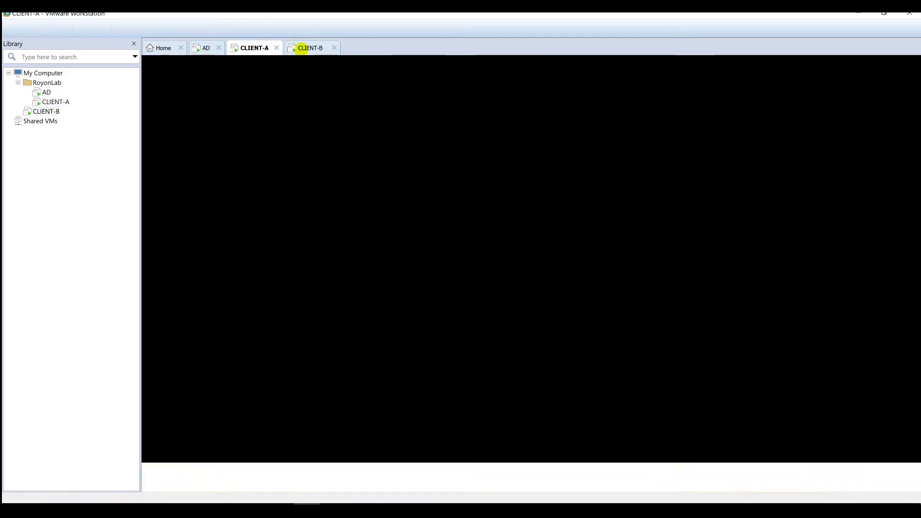
left_click(517, 251)
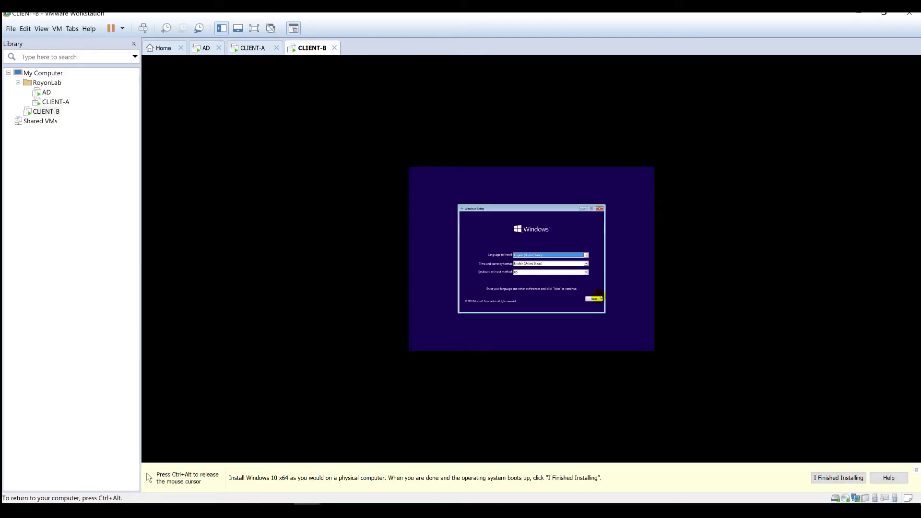
left_click(600, 298)
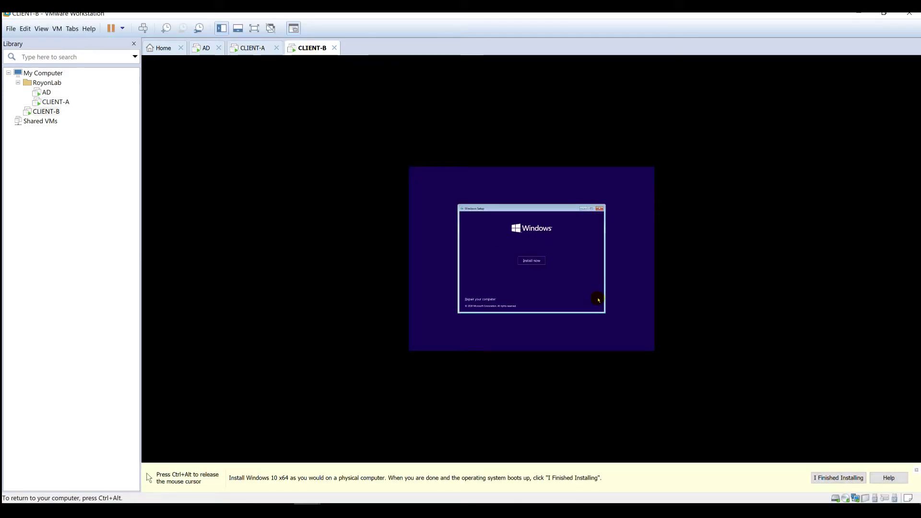
left_click(541, 261)
key("ctrl+alt")
- On CLIENT-A, accept the licence, choose Custom install and install onto Drive 0
left_click(202, 47)
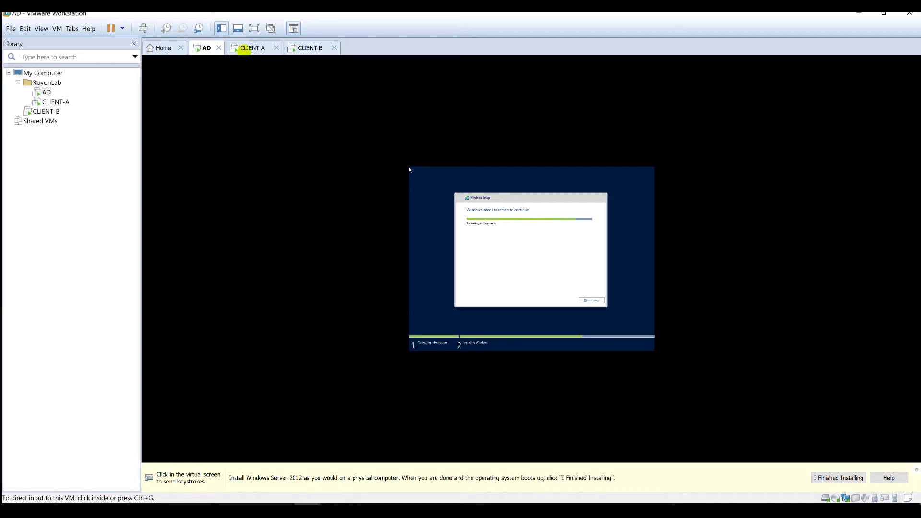
left_click(245, 48)
left_click(550, 248)
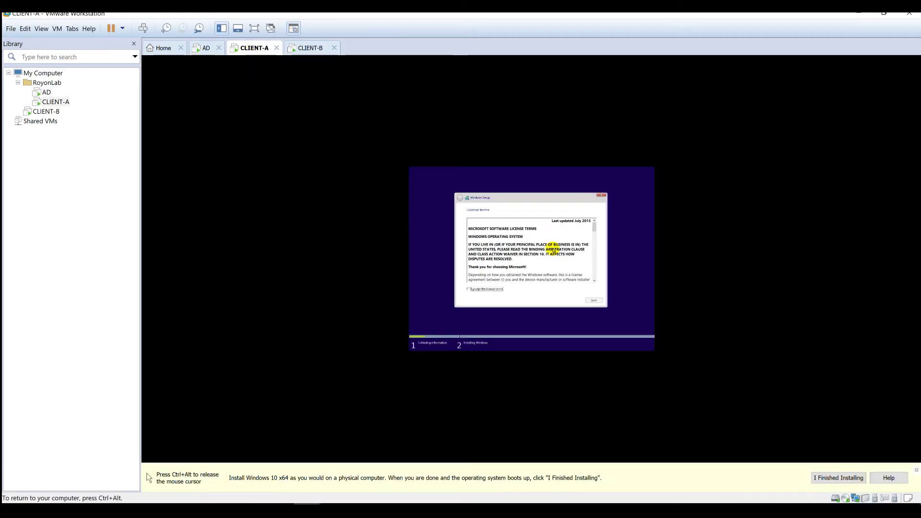
left_click(484, 291)
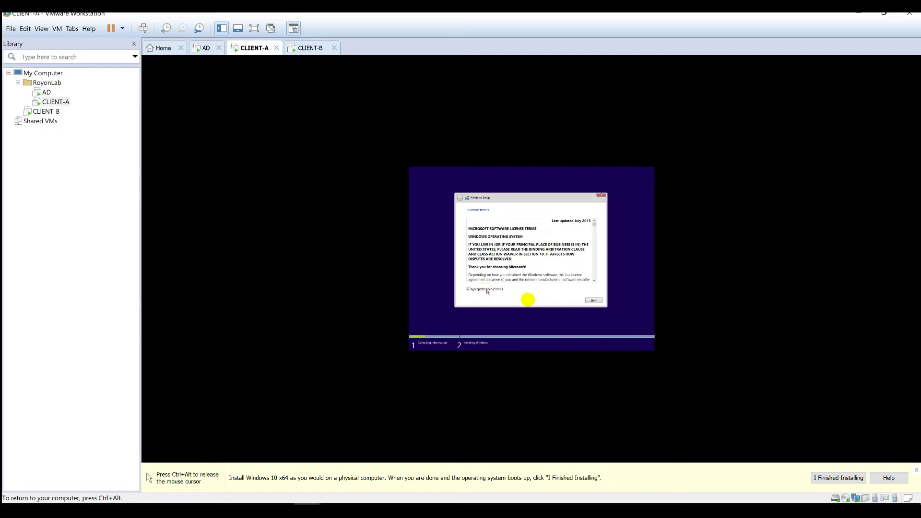
left_click(590, 301)
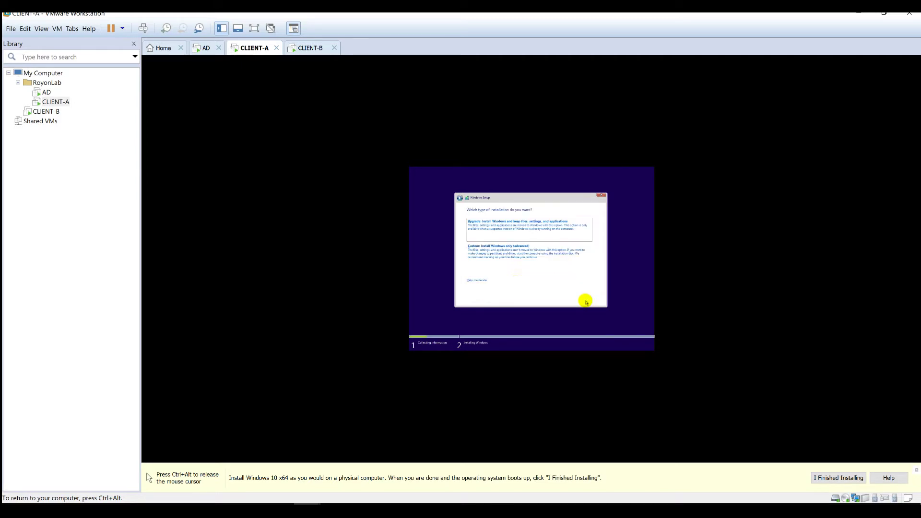
left_click(512, 253)
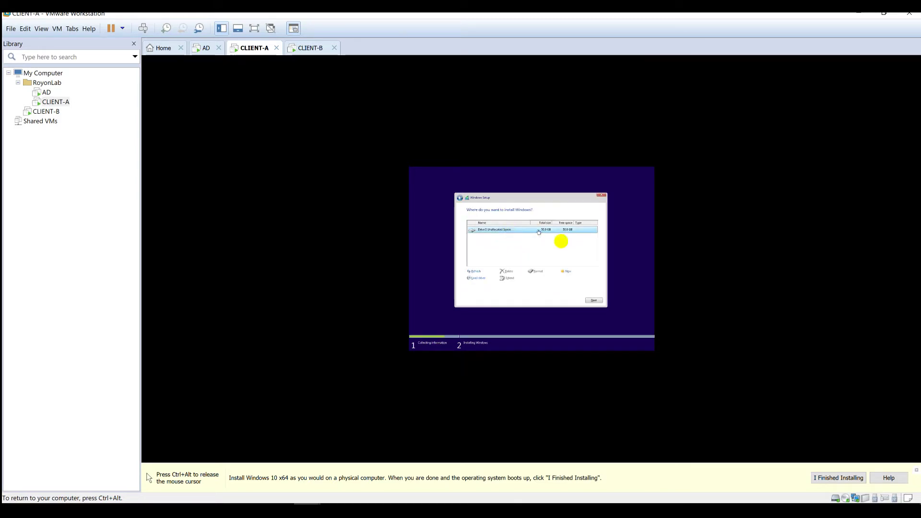
left_click(593, 299)
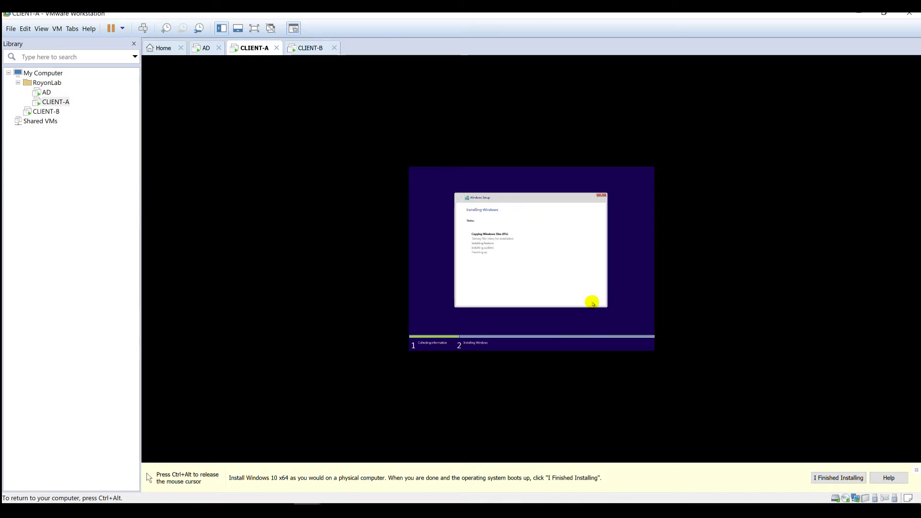
key("ctrl+alt")
- On CLIENT-B, accept the licence, choose Custom install and install onto Drive 0
left_click(309, 48)
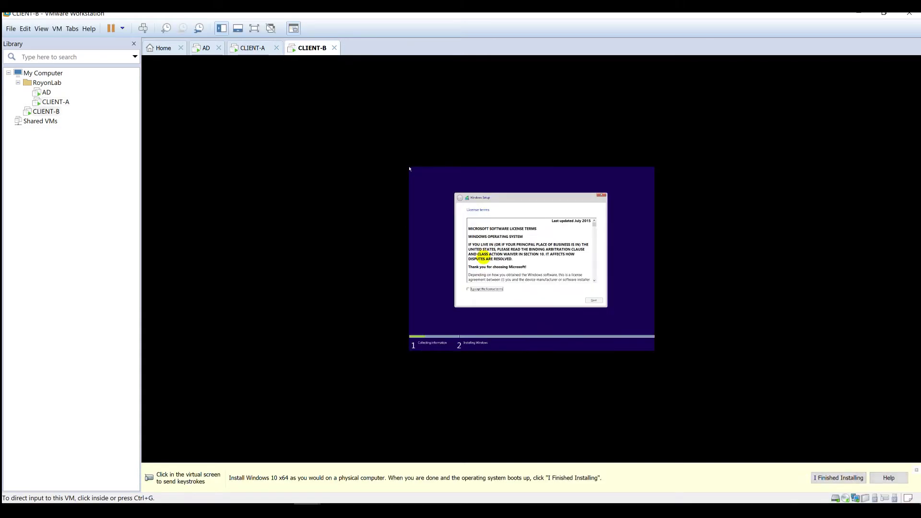
left_click(486, 289)
left_click(486, 289)
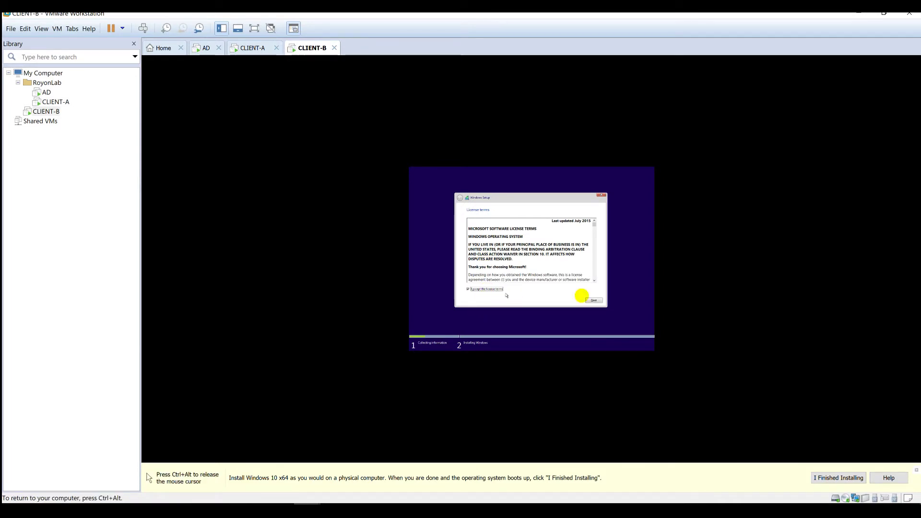
left_click(595, 301)
left_click(551, 256)
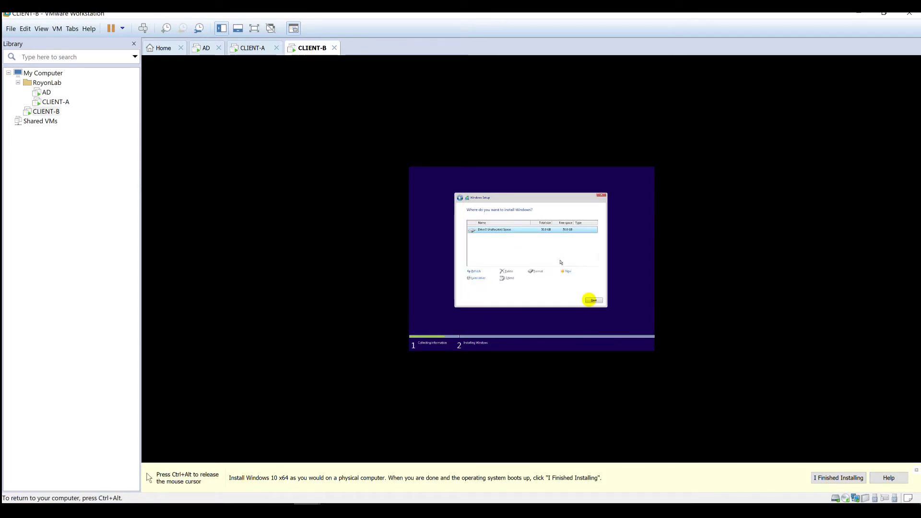
left_click(593, 301)
key("ctrl+alt")
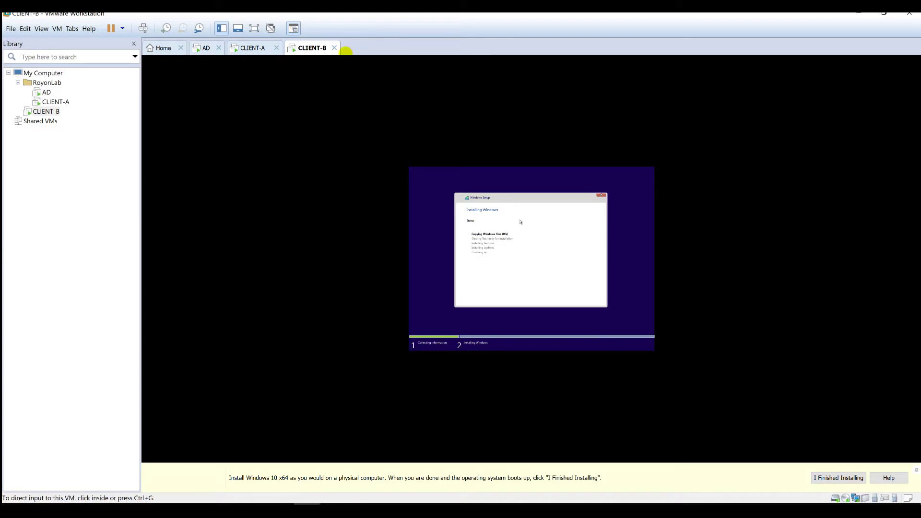
- Check the clients' progress, then set and confirm the AD server's administrator password
left_click(206, 48)
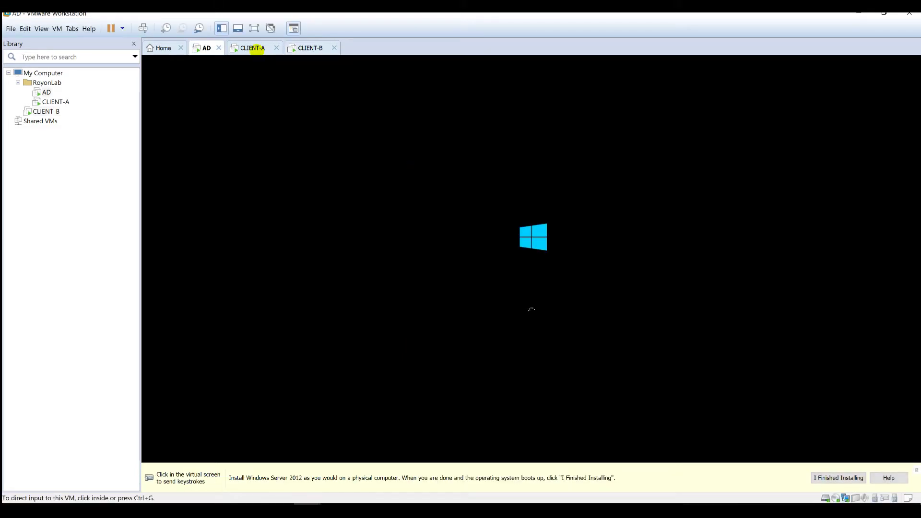
left_click(251, 48)
left_click(309, 48)
left_click(253, 48)
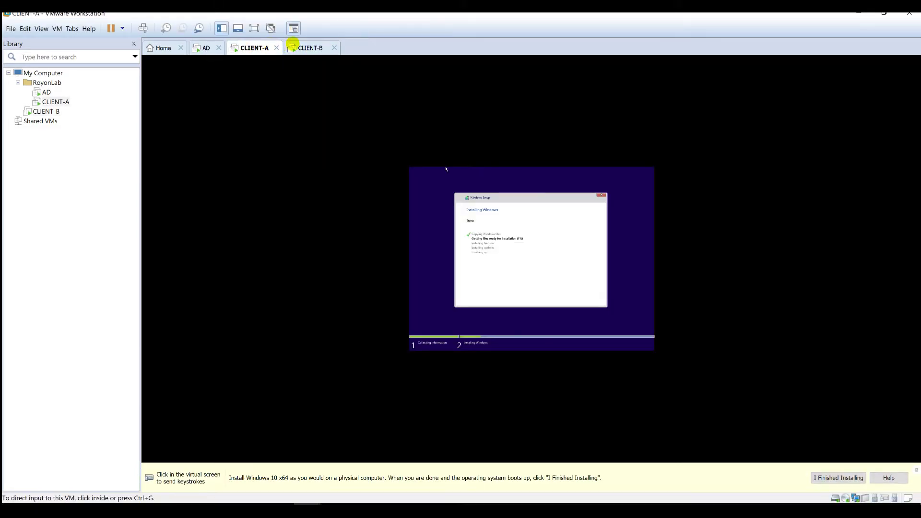
left_click(218, 47)
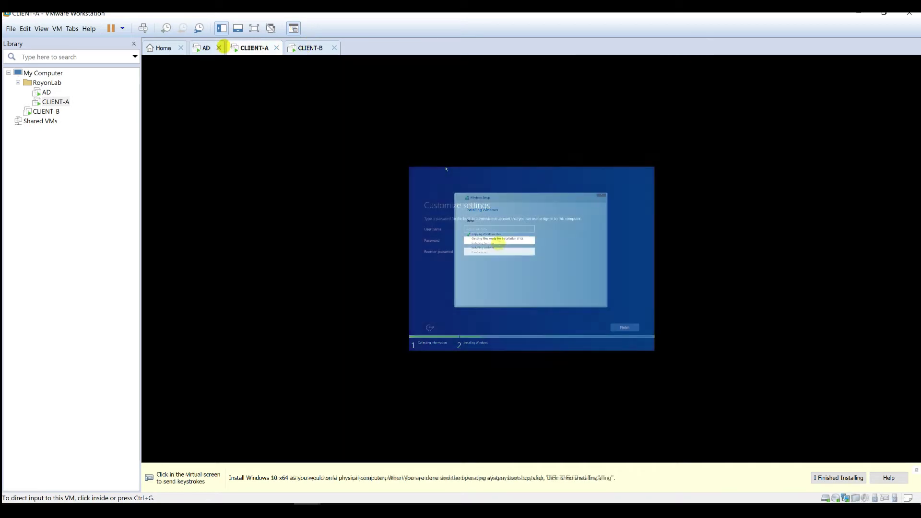
left_click(498, 240)
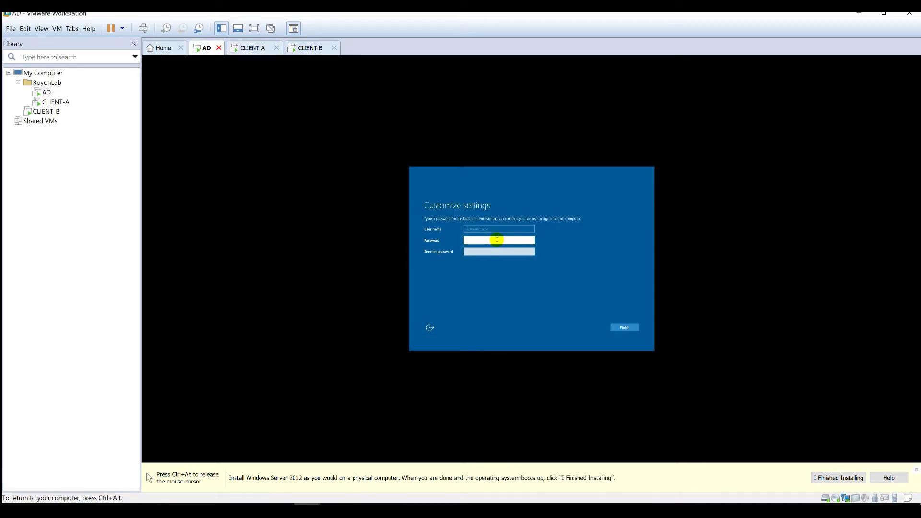
type("P@ssw0rd")
key("Tab")
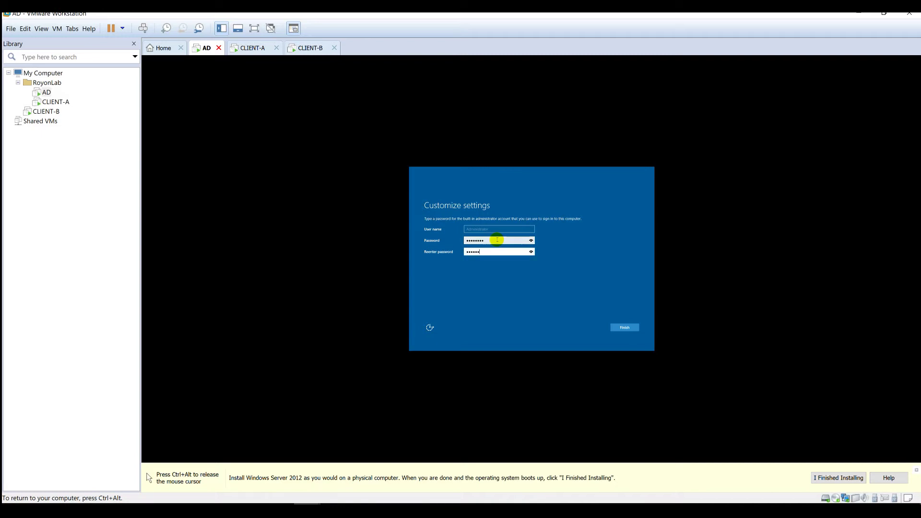
left_click(565, 256)
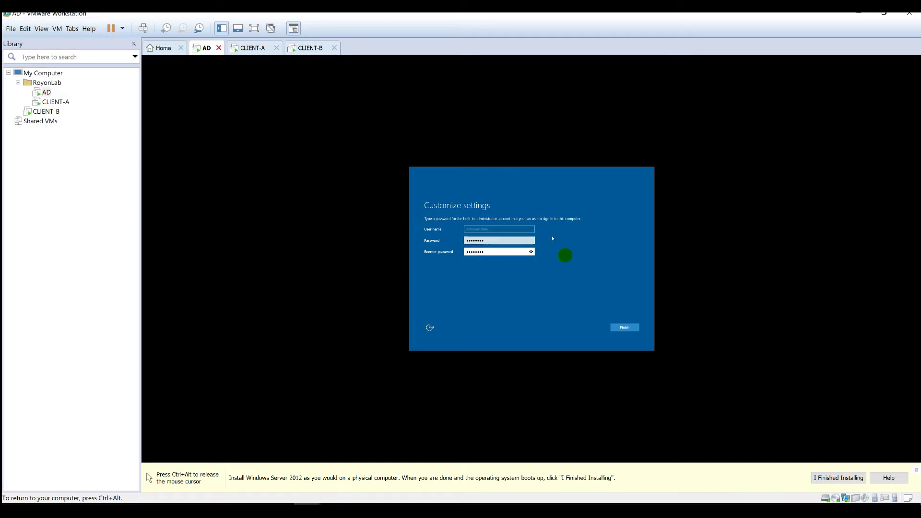
left_click(634, 330)
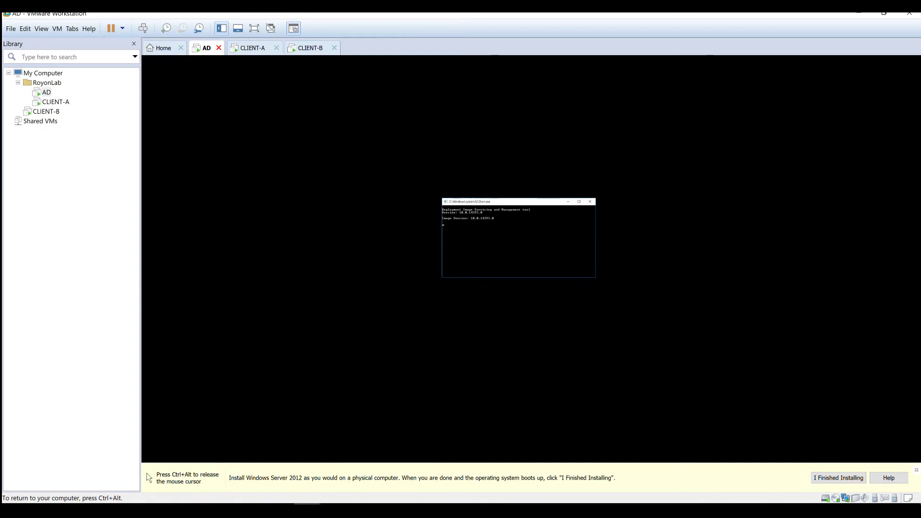
key("ctrl+alt")
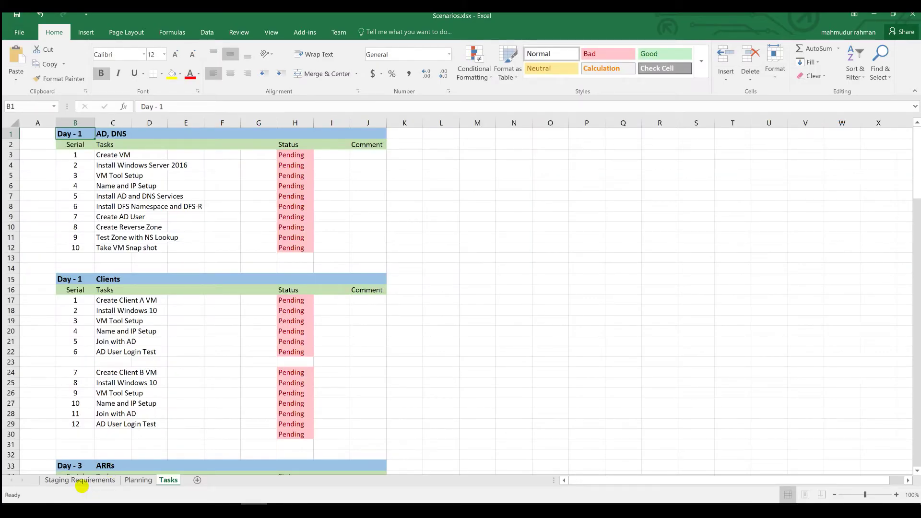
- Look up the password in cell B18 of the Staging Requirements sheet, then minimize Excel
left_click(81, 481)
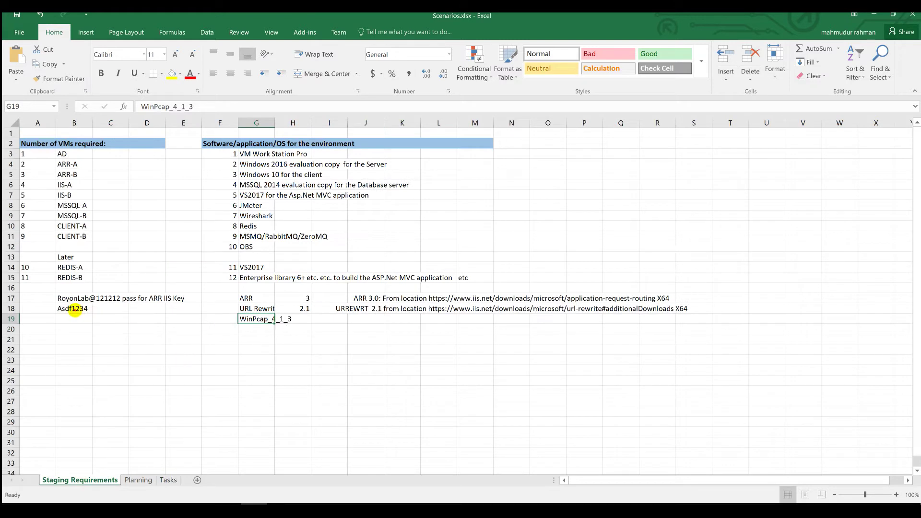
left_click(75, 310)
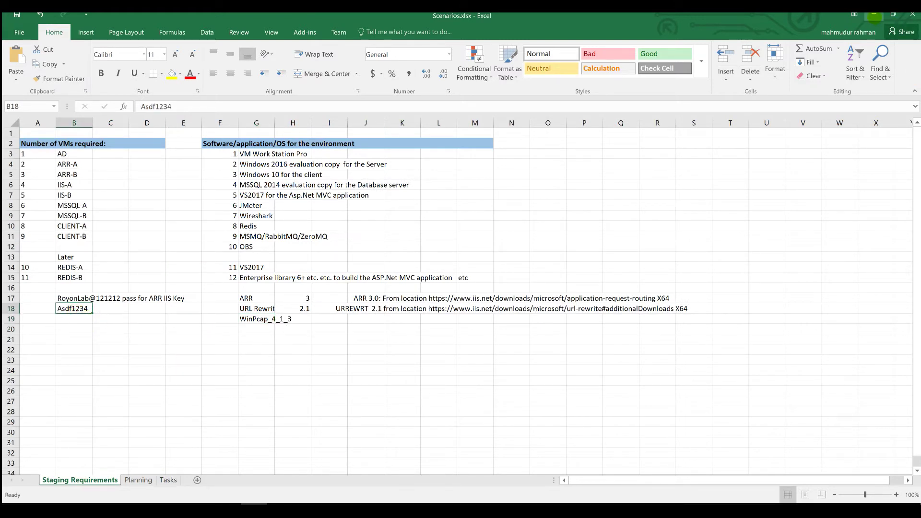
left_click(875, 15)
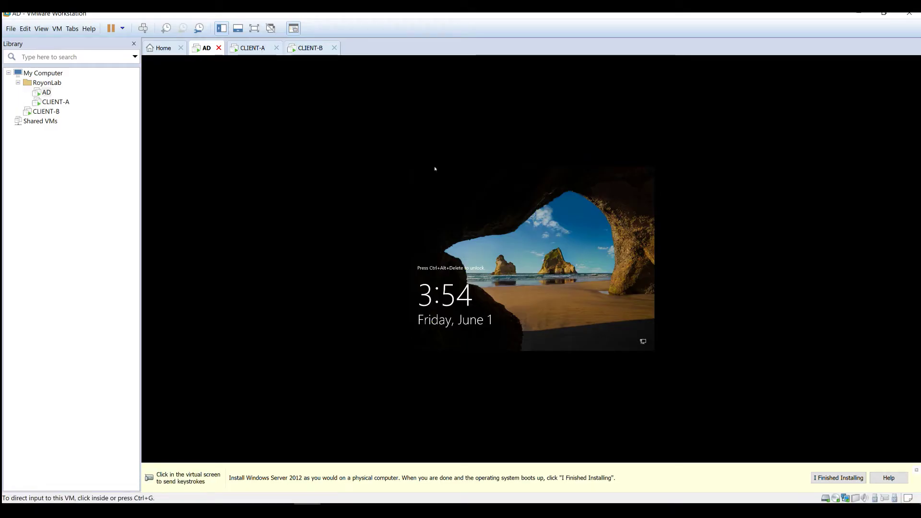
- Unlock the AD server and sign in as Administrator with its password
left_click(490, 263)
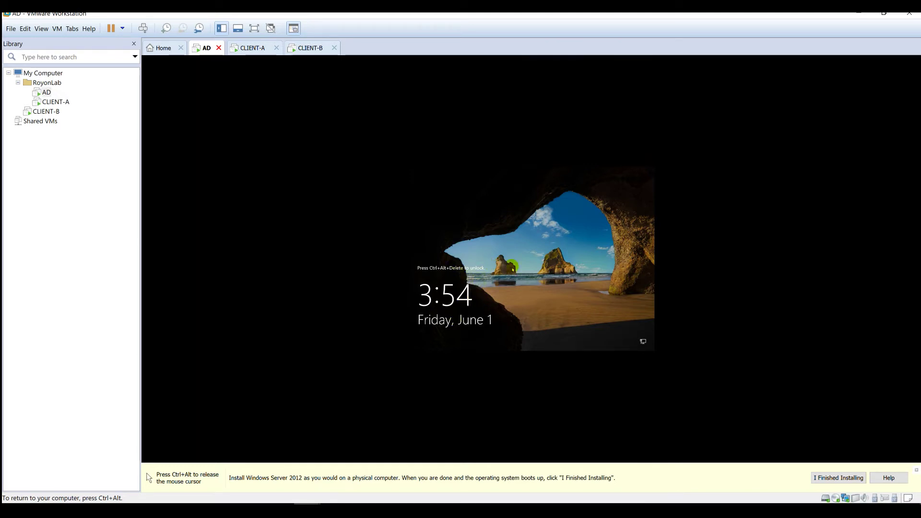
left_click(143, 27)
left_click(559, 300)
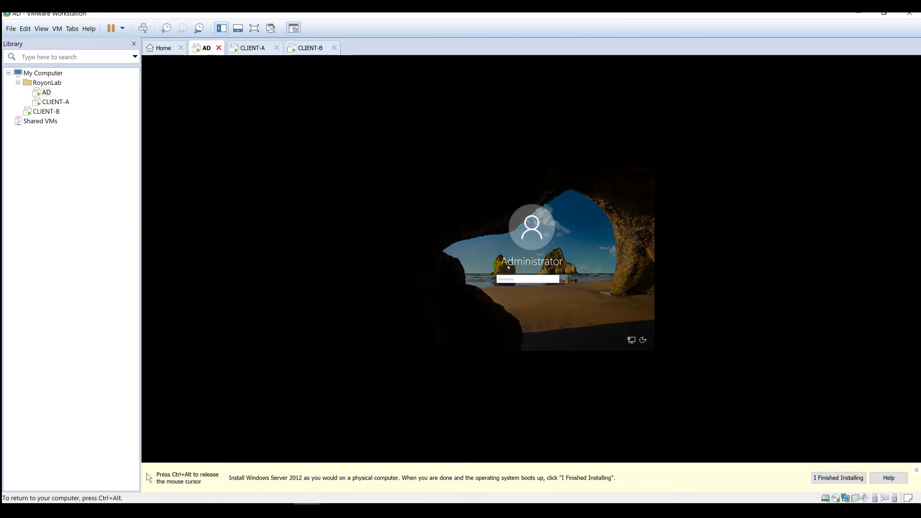
left_click(536, 278)
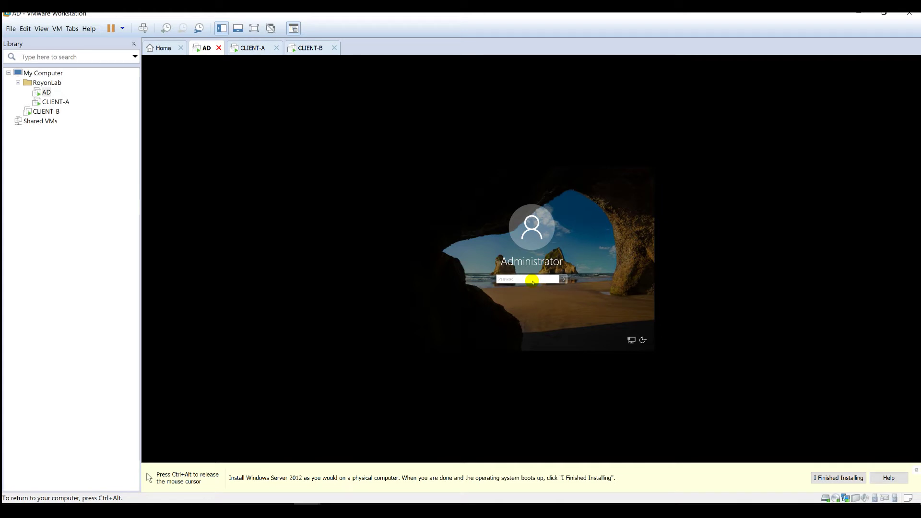
type("P")
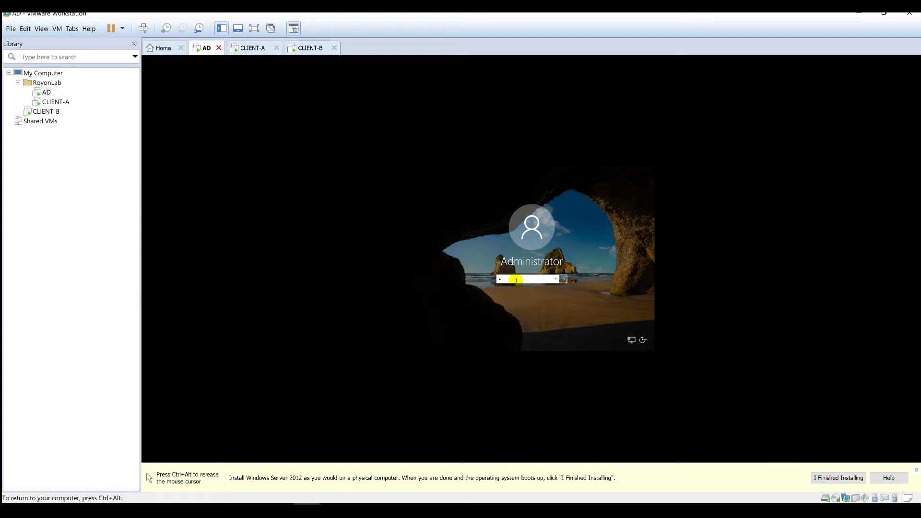
type("@ss")
key("Return")
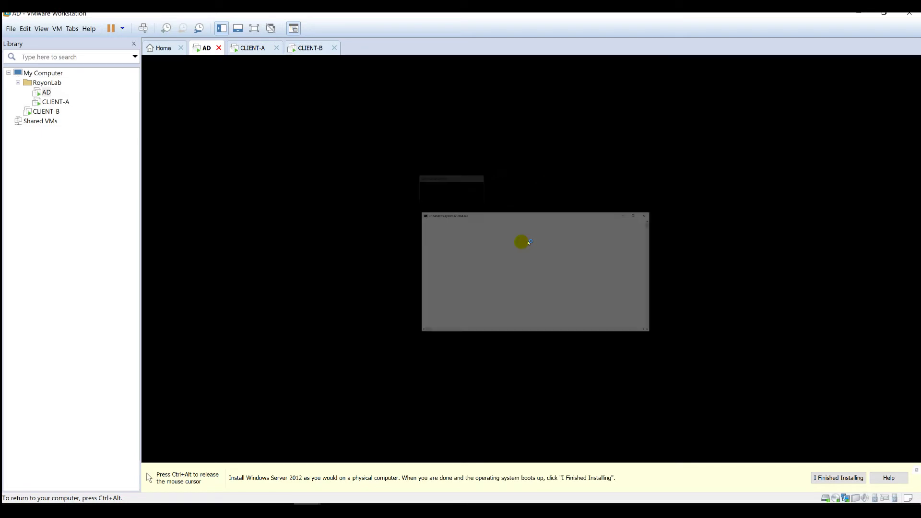
key("ctrl+alt")
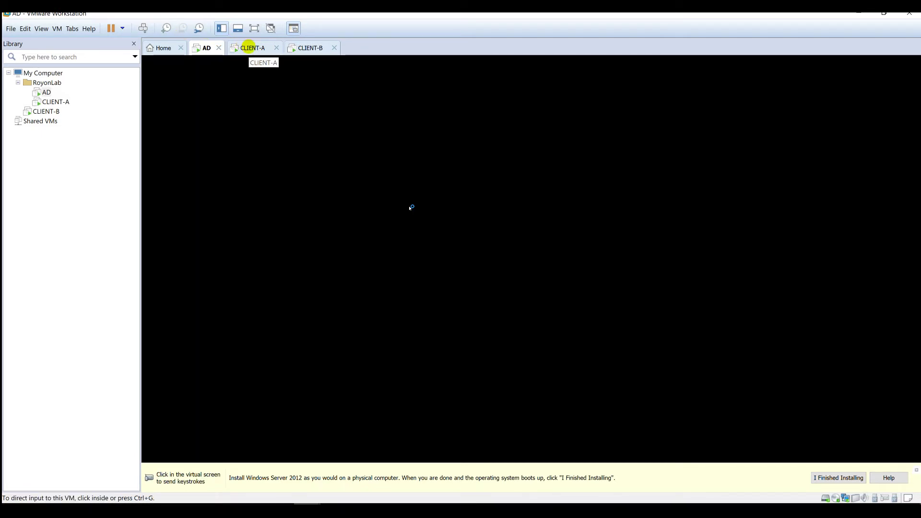
- Glance at CLIENT-A and CLIENT-B installs, then return to the AD desktop
left_click(249, 48)
left_click(305, 48)
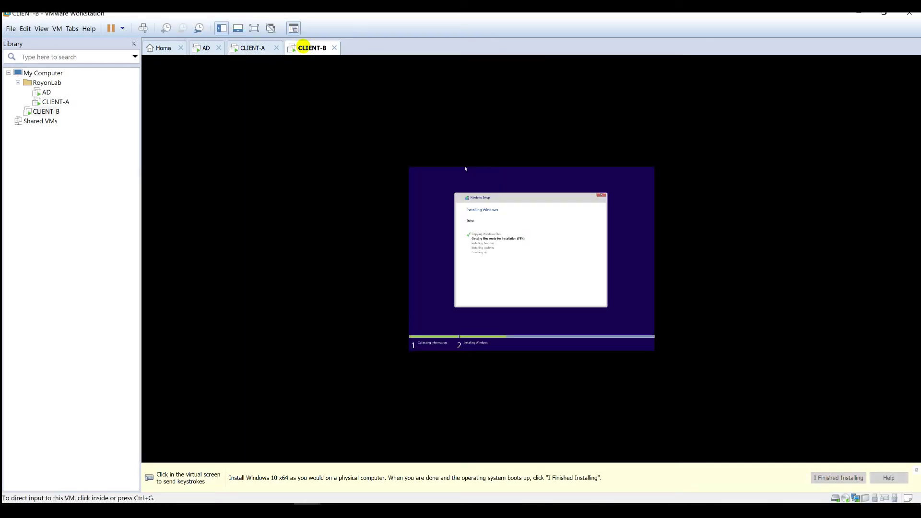
left_click(195, 45)
left_click(548, 276)
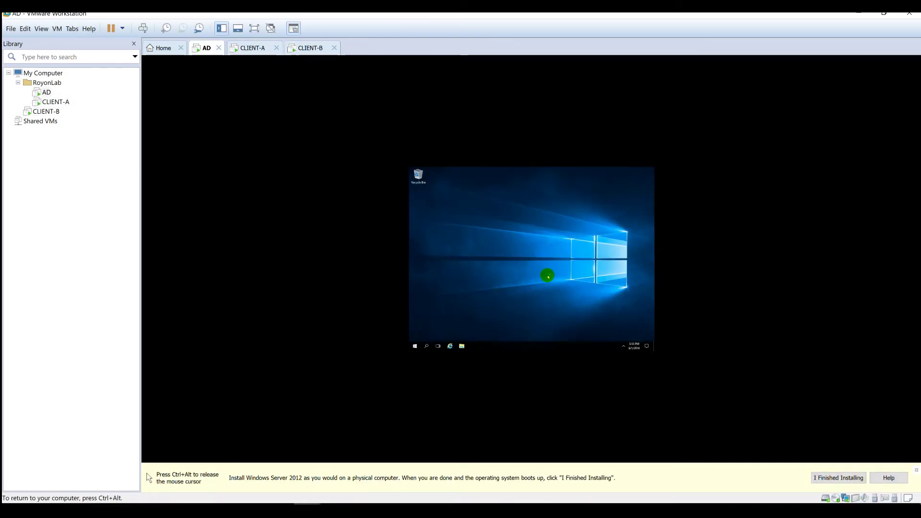
- Dismiss the Networks flyout on AD and wait for Server Manager's Dashboard
left_click(551, 269)
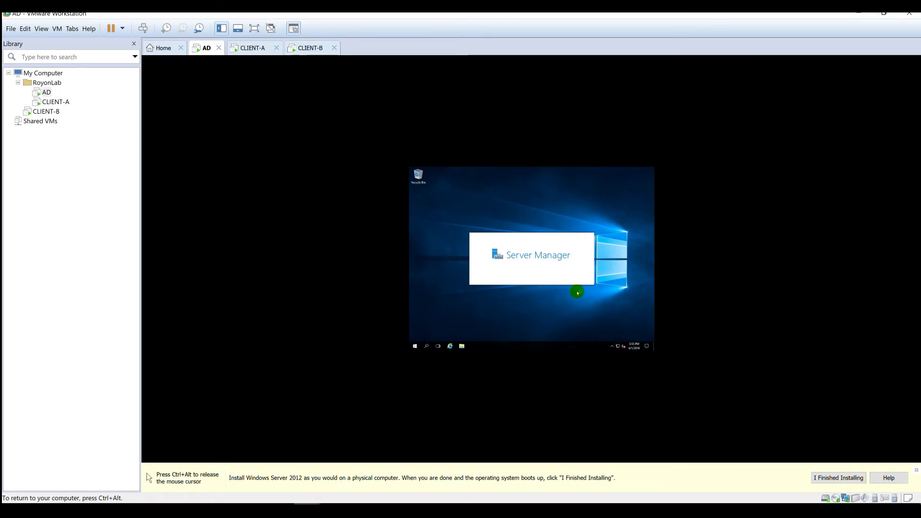
key("ctrl+alt")
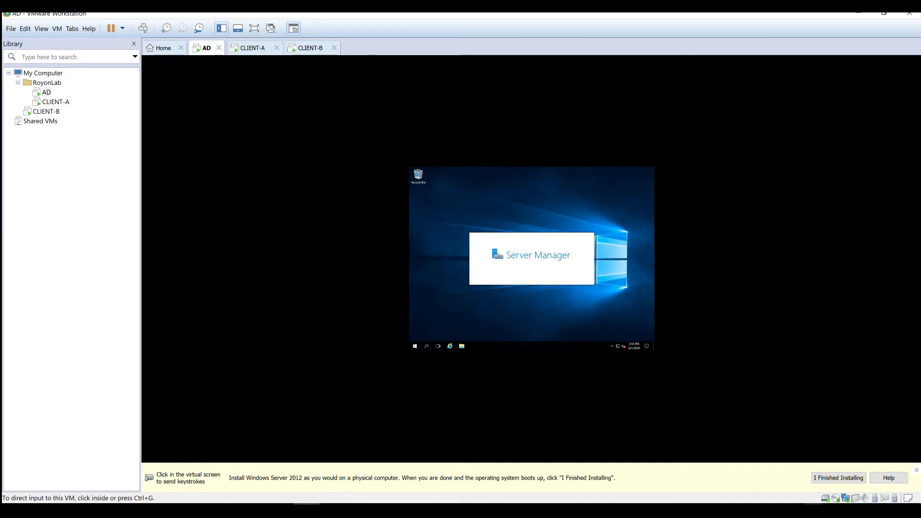
left_click(549, 319)
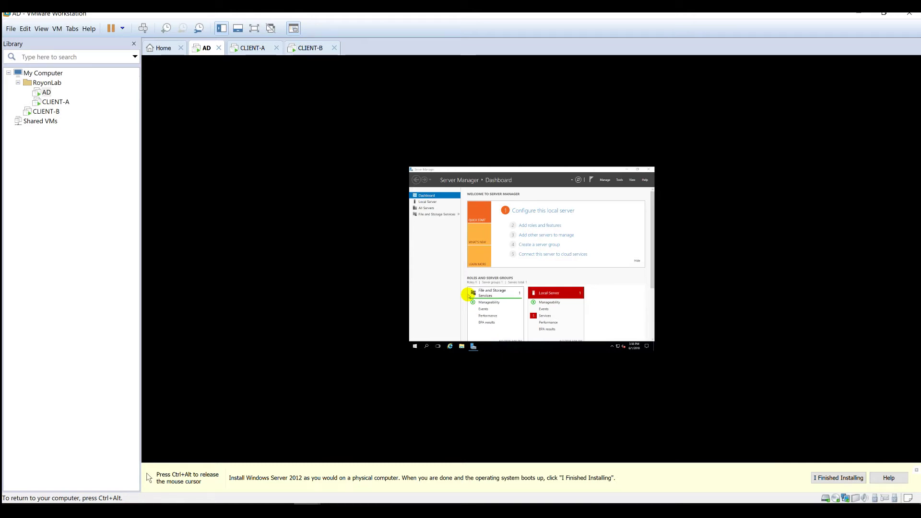
- Minimize Server Manager and choose Install VMware Tools for the AD server
left_click(627, 169)
left_click(41, 28)
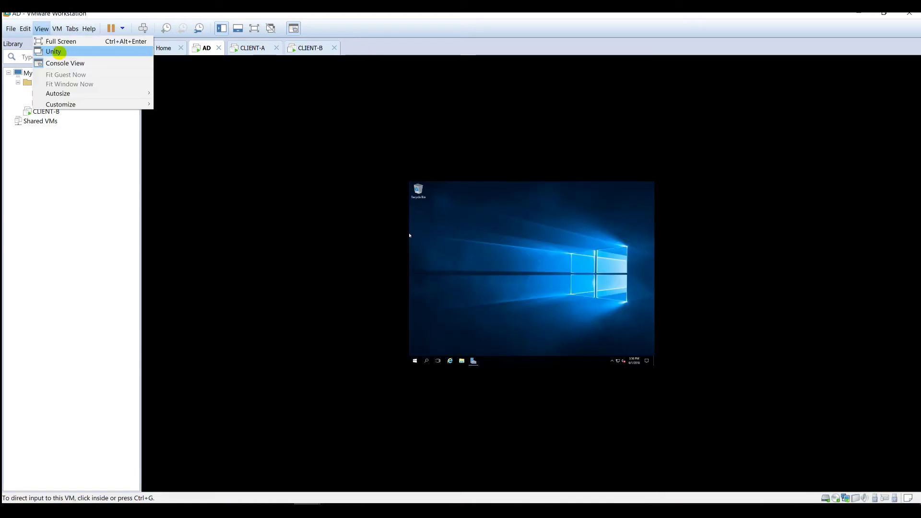
mouse_move(57, 28)
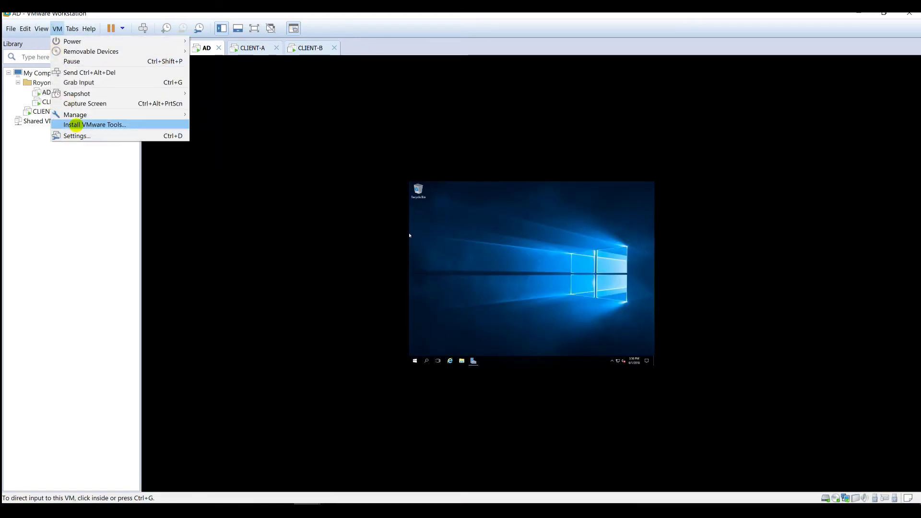
left_click(76, 125)
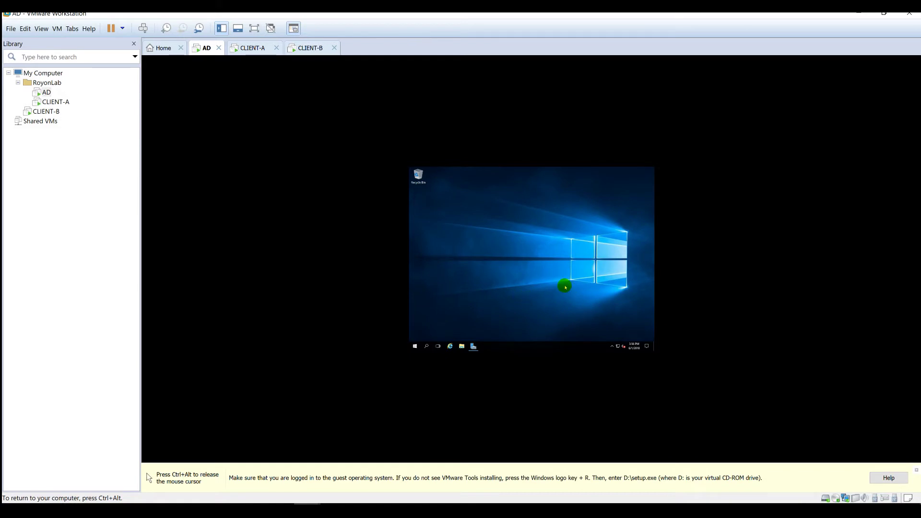
key("ctrl+alt")
left_click(603, 290)
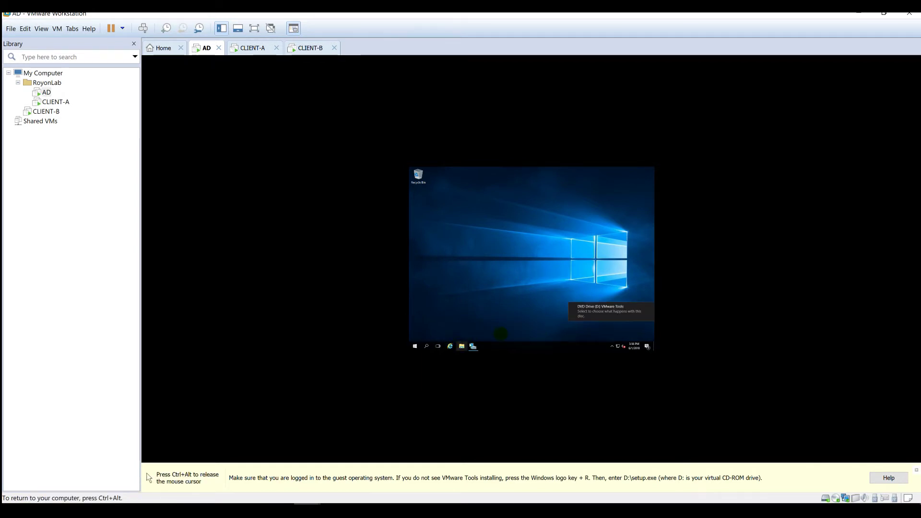
- Run the VMware Tools installer from the DVD drive in This PC, then view CLIENT-A
left_click(607, 313)
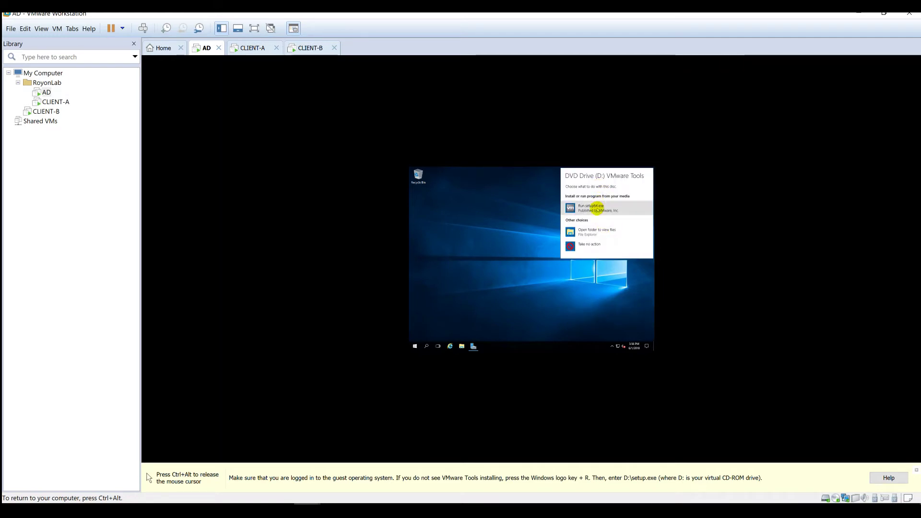
left_click(580, 232)
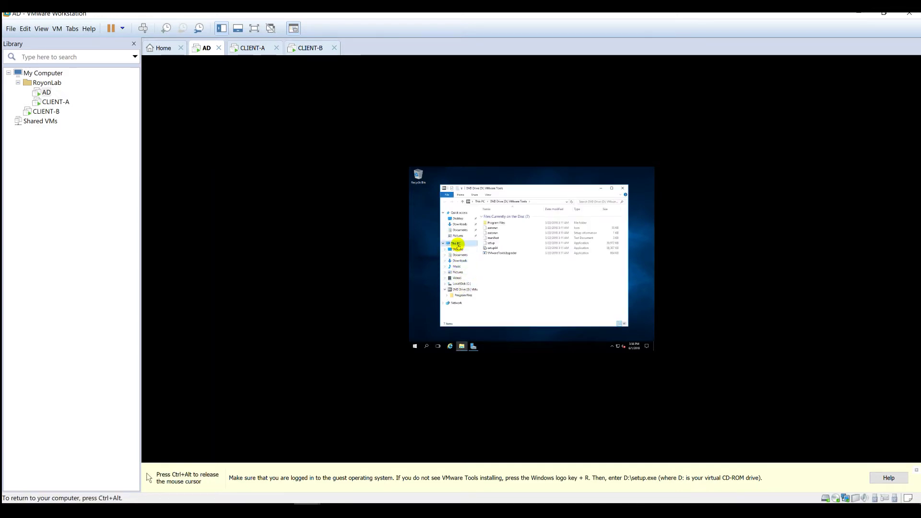
left_click(456, 243)
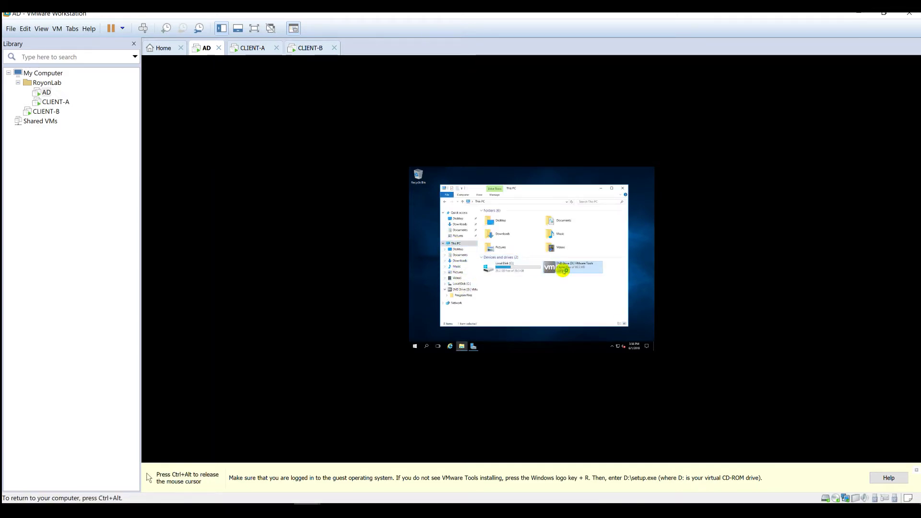
double_click(565, 270)
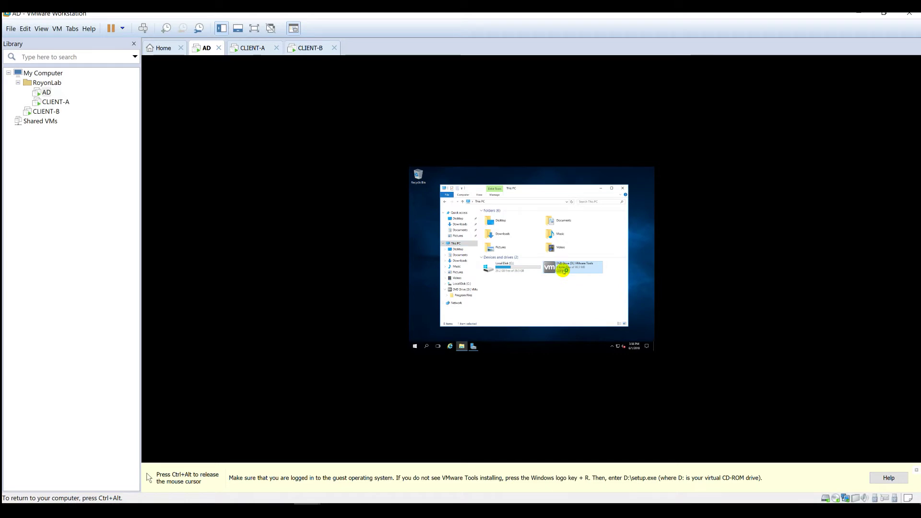
left_click(601, 188)
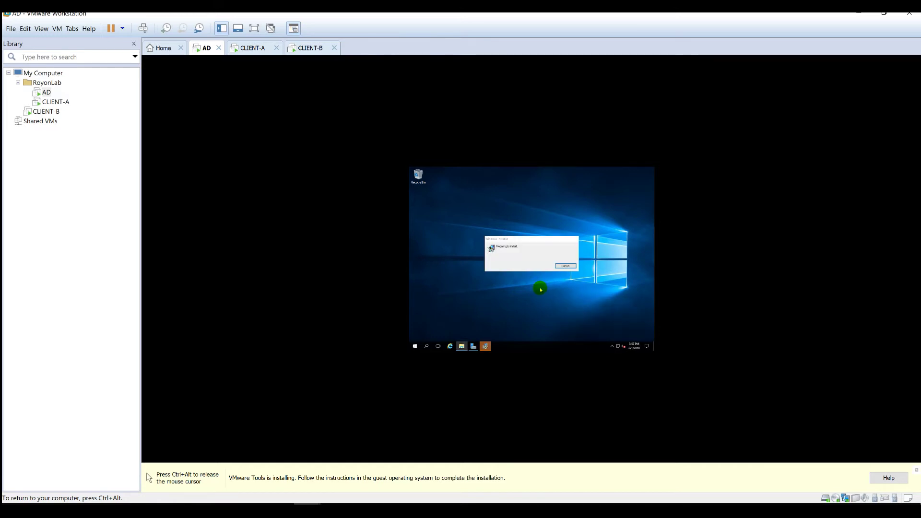
left_click(253, 48)
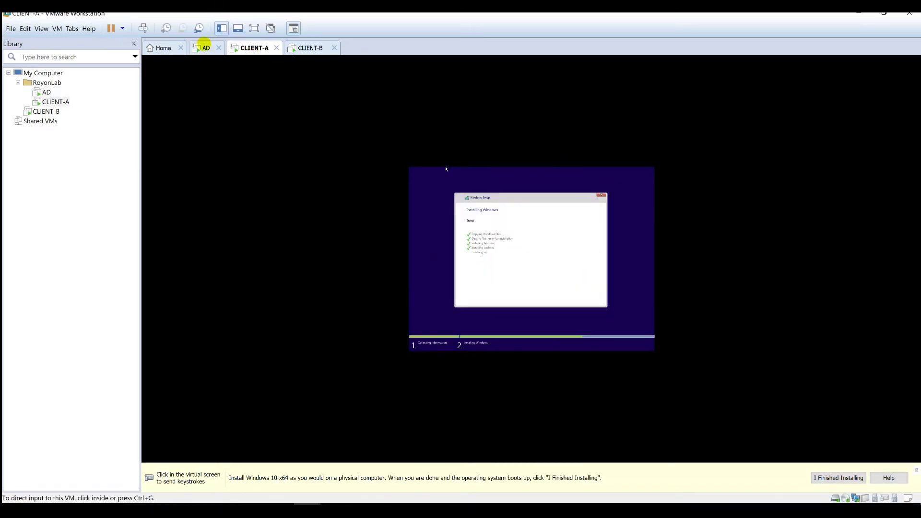
- Advance the VMware Tools Setup wizard with the default setup type and begin installing
left_click(206, 48)
left_click(555, 294)
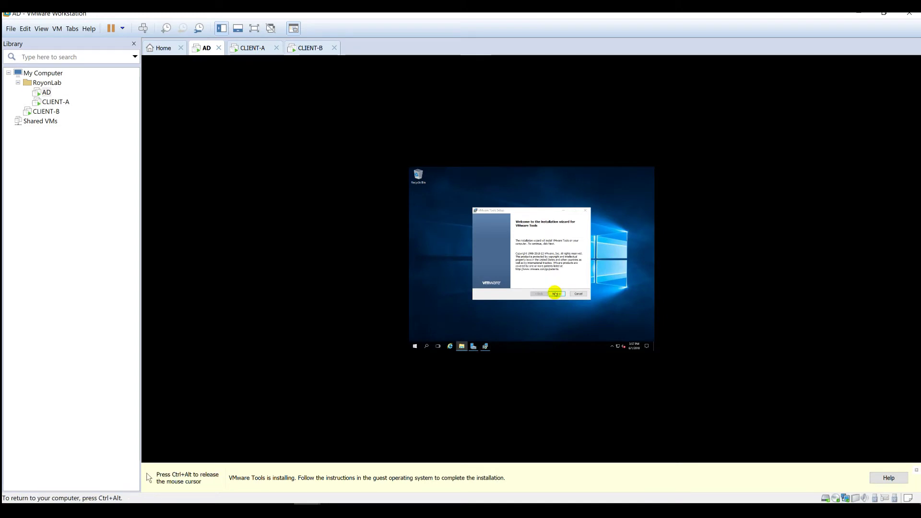
left_click_drag(515, 211, 509, 206)
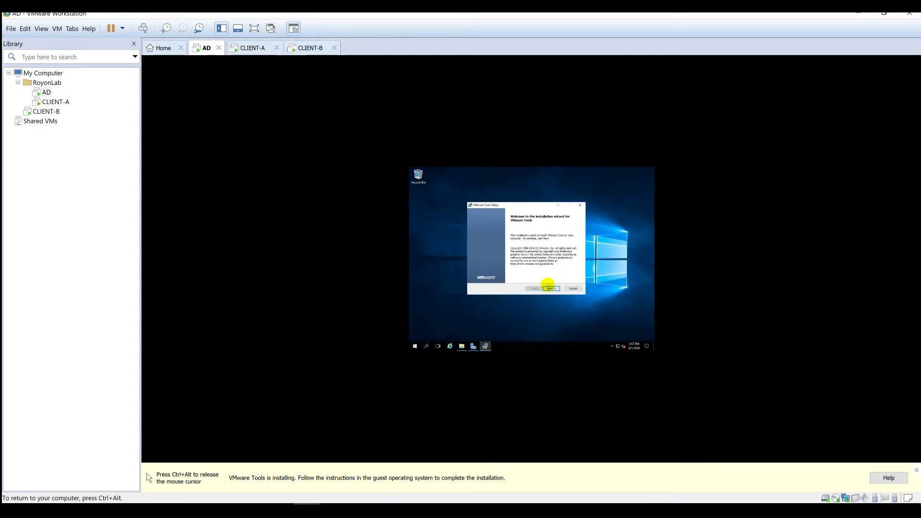
left_click(550, 288)
left_click(550, 289)
left_click(550, 289)
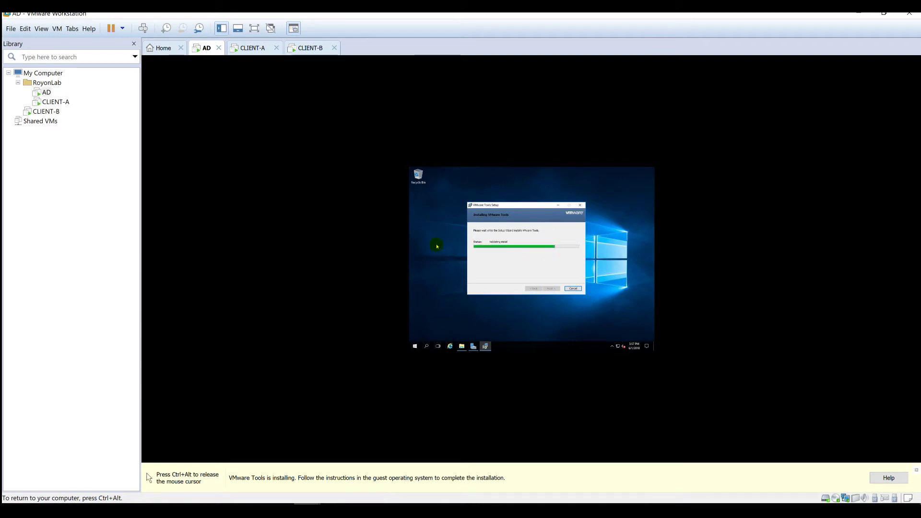
key("ctrl+alt")
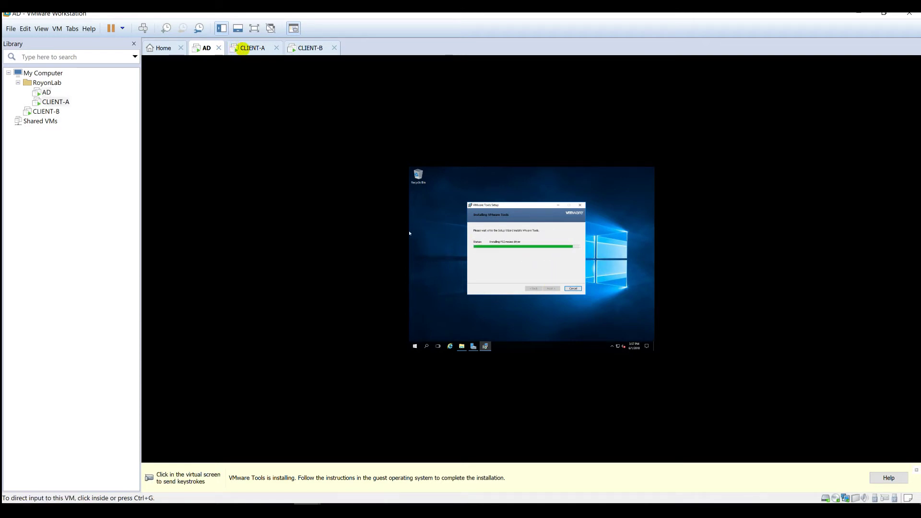
- Check CLIENT-A and CLIENT-B Windows Setup progress, then return to AD
left_click(247, 47)
left_click(525, 277)
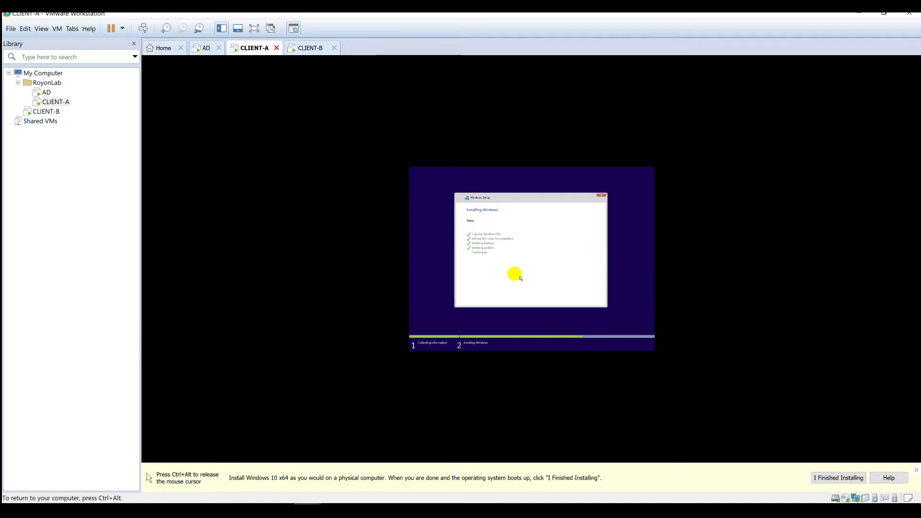
key("ctrl+alt")
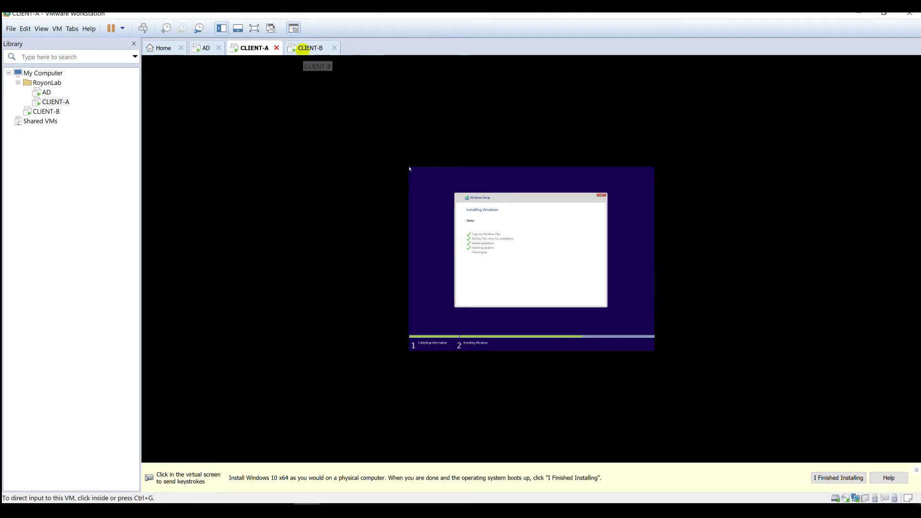
left_click(310, 47)
left_click(499, 208)
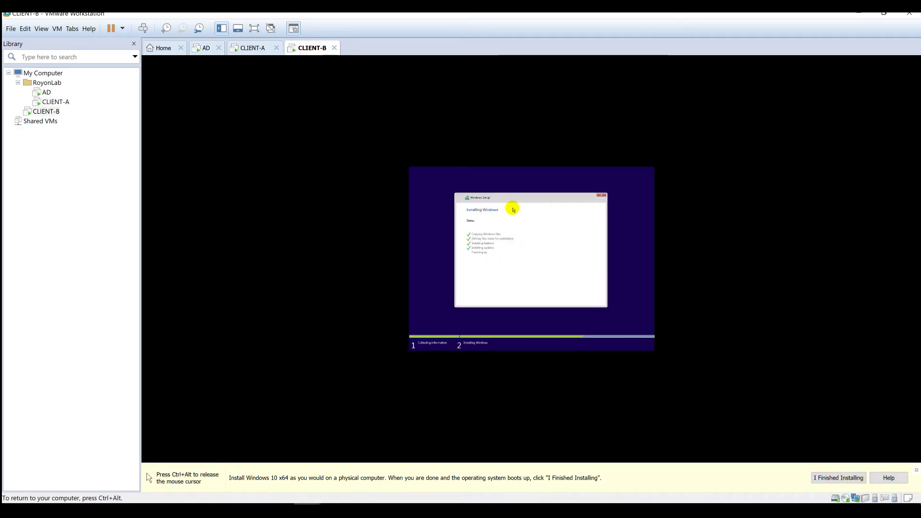
key("ctrl+alt")
left_click(208, 48)
left_click(511, 258)
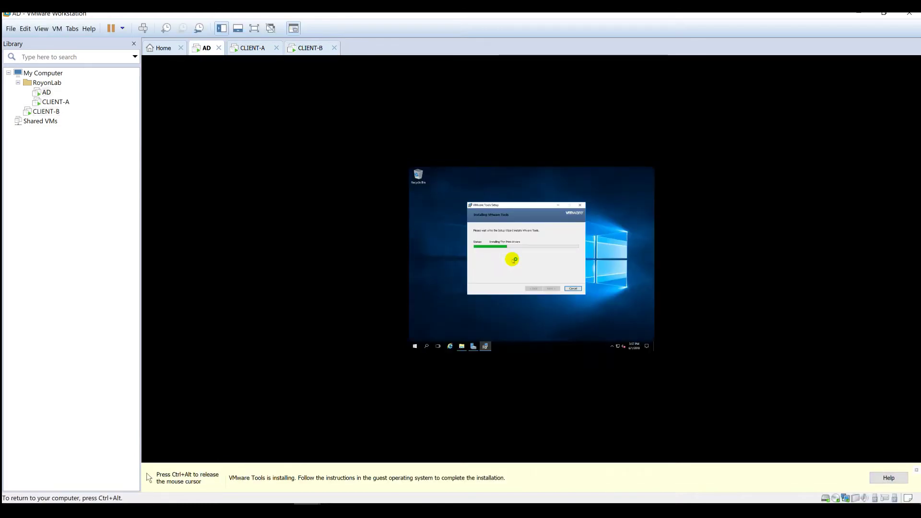
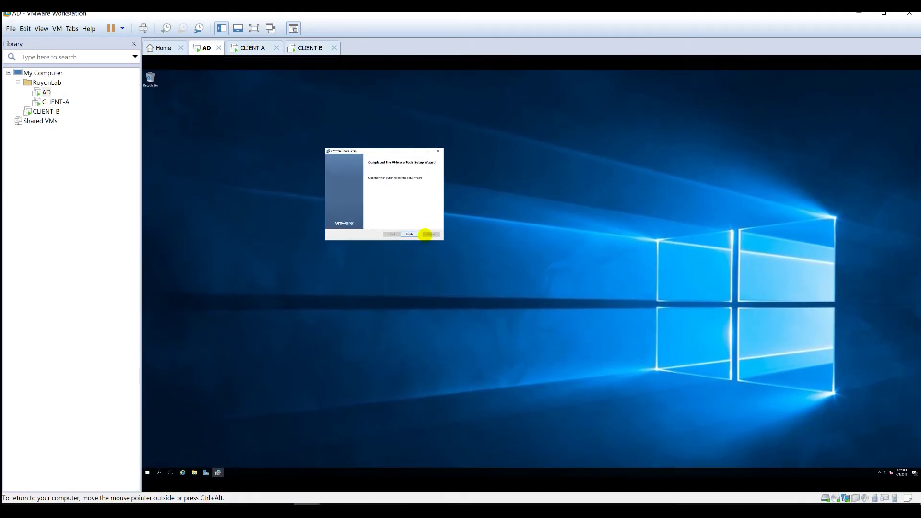
- Finish the VMware Tools install on AD and accept the restart, then glance at CLIENT-A
left_click(410, 234)
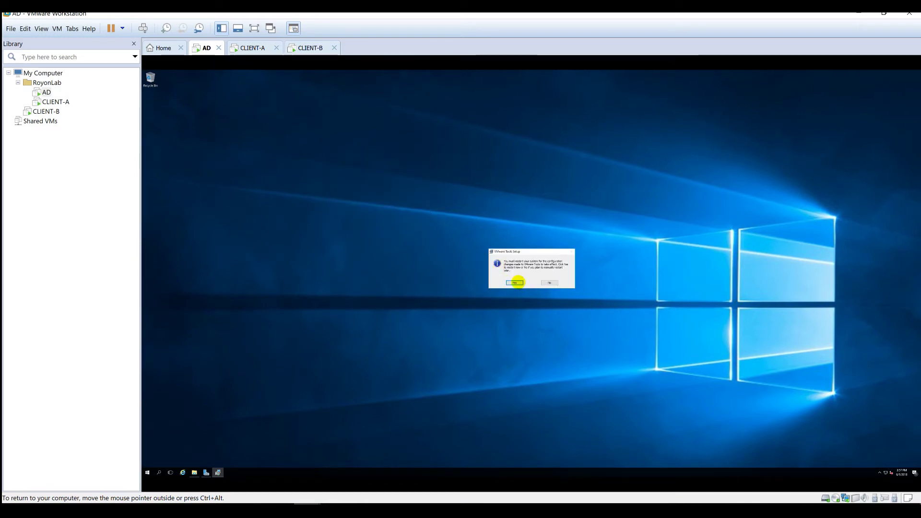
left_click(515, 283)
left_click(256, 46)
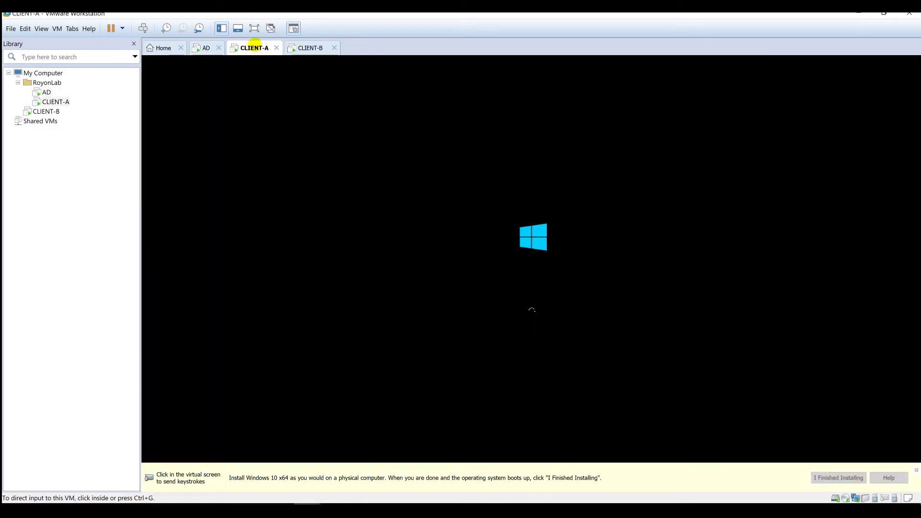
key("ctrl+g")
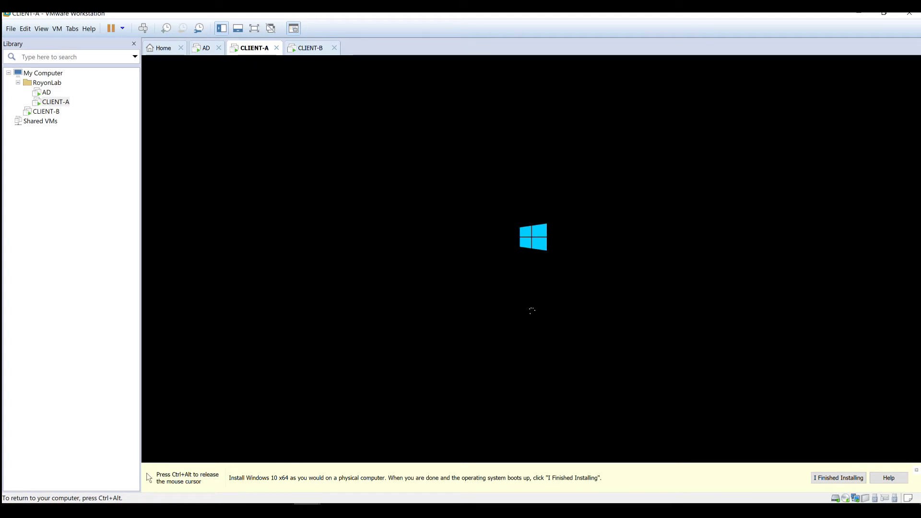
key("ctrl+alt")
- Check CLIENT-A and CLIENT-B setup progress while AD restarts to its lock screen
left_click(309, 47)
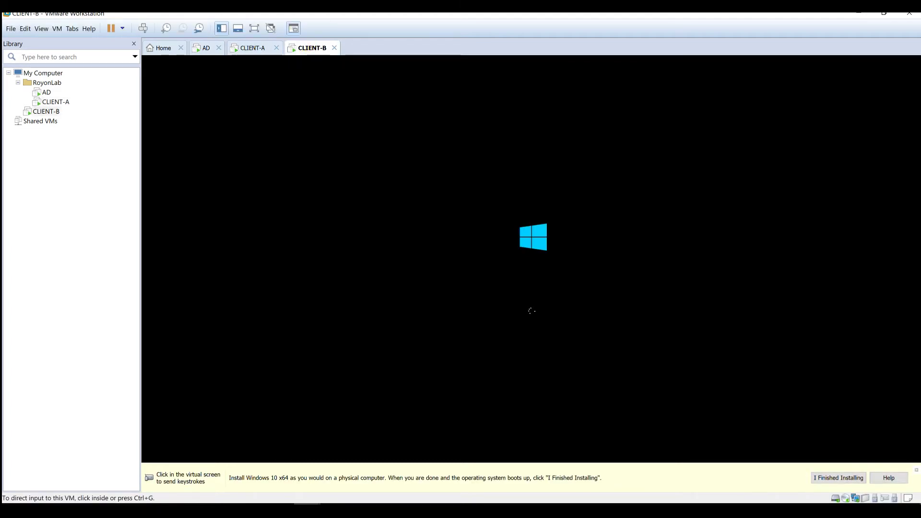
left_click(248, 48)
left_click(201, 47)
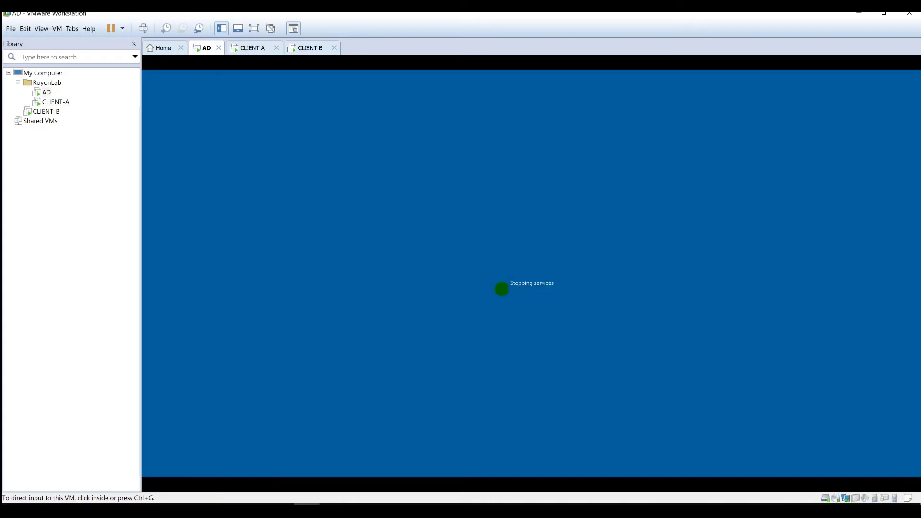
key("ctrl+g")
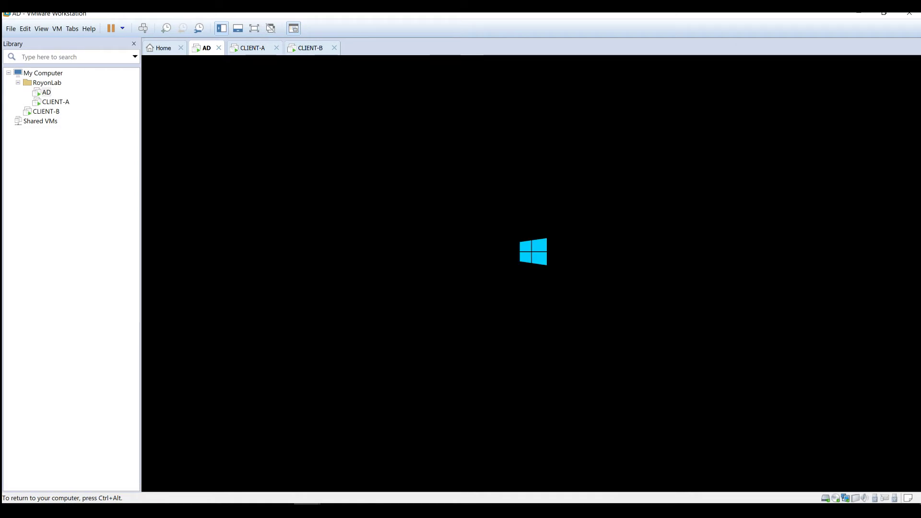
left_click(252, 48)
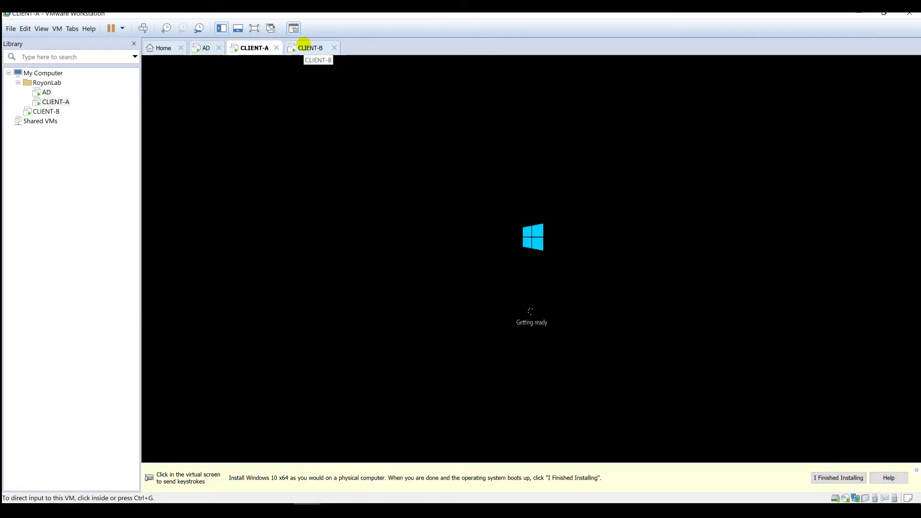
left_click(307, 47)
left_click(205, 48)
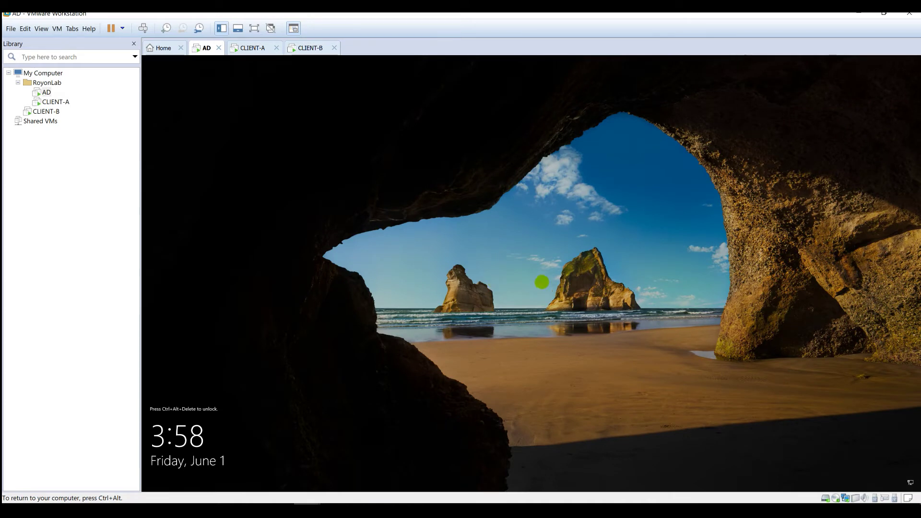
- Sign in to AD as Administrator via Ctrl+Alt+Del and refresh the desktop
left_click(143, 27)
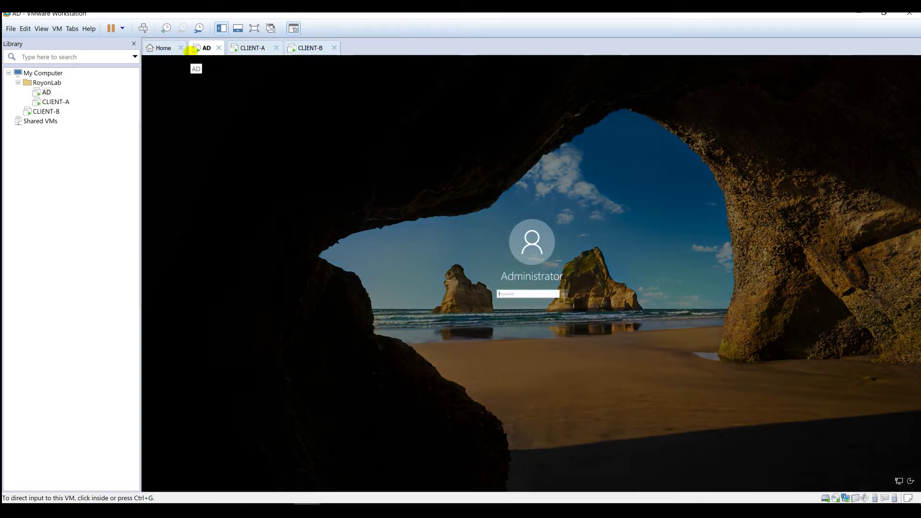
left_click(514, 294)
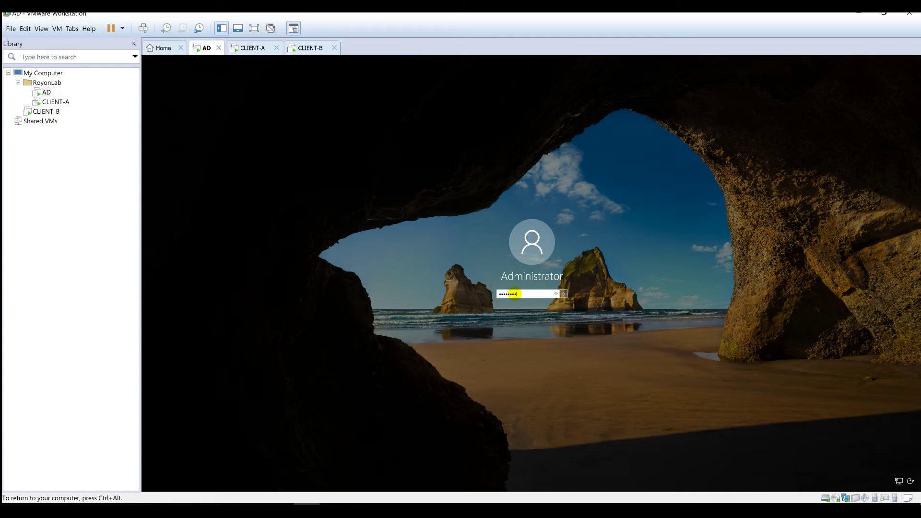
key("Return")
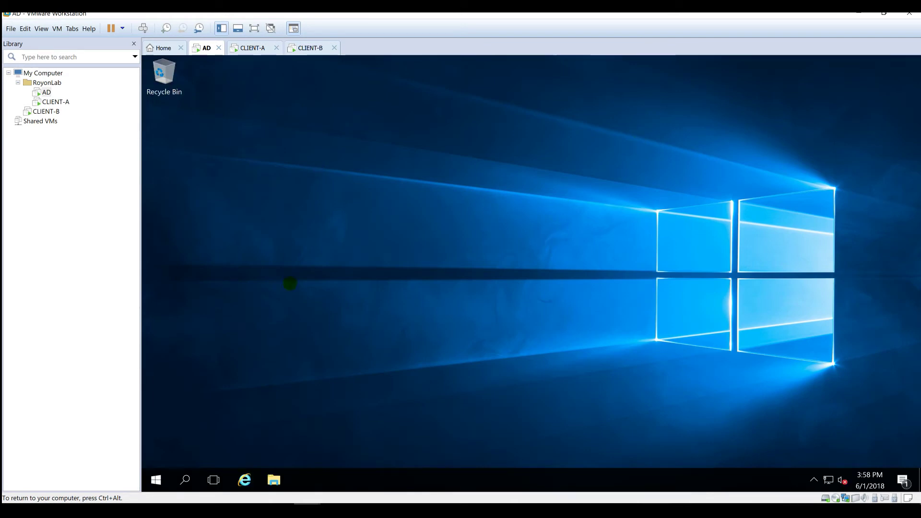
right_click(280, 291)
left_click(299, 322)
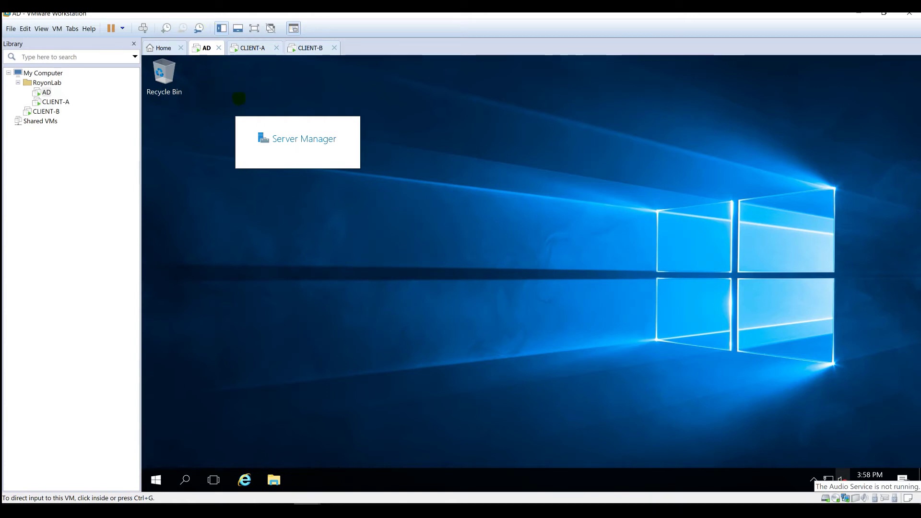
- Minimize Server Manager and move CLIENT-B into the RoyonLab library folder
left_click(247, 45)
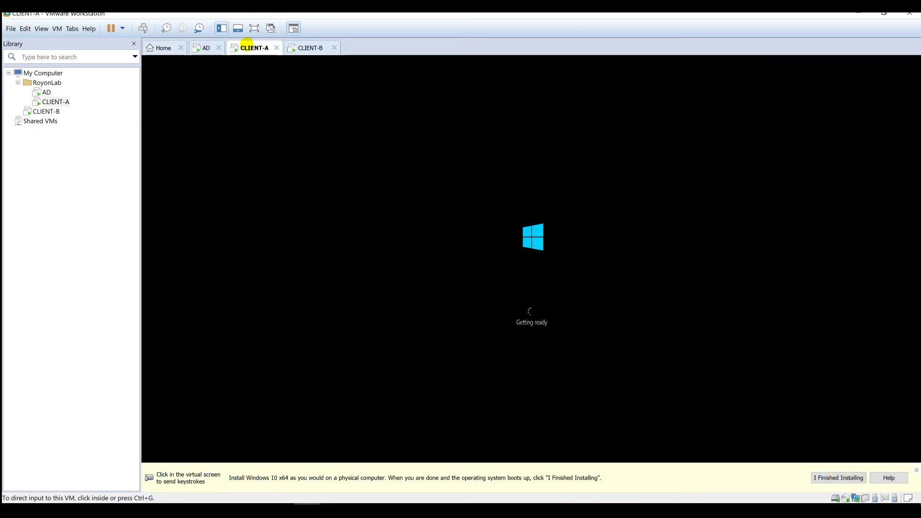
left_click(197, 48)
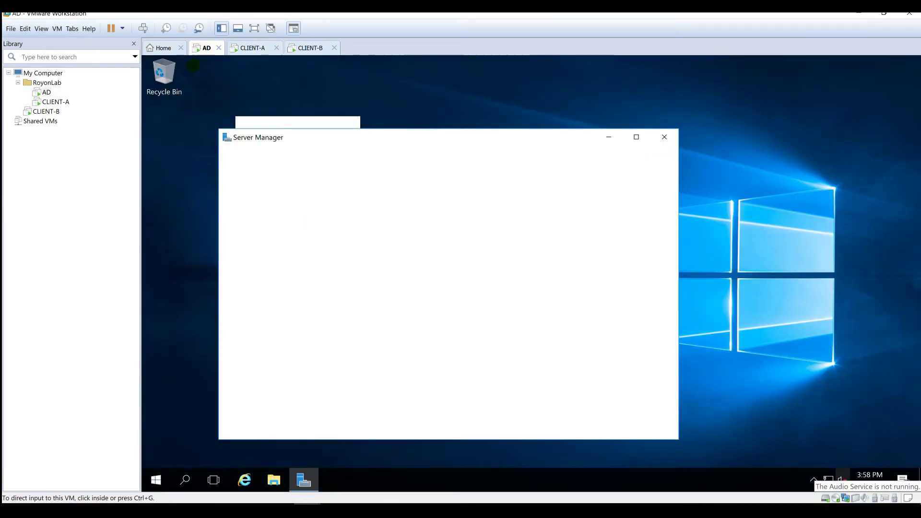
left_click(609, 136)
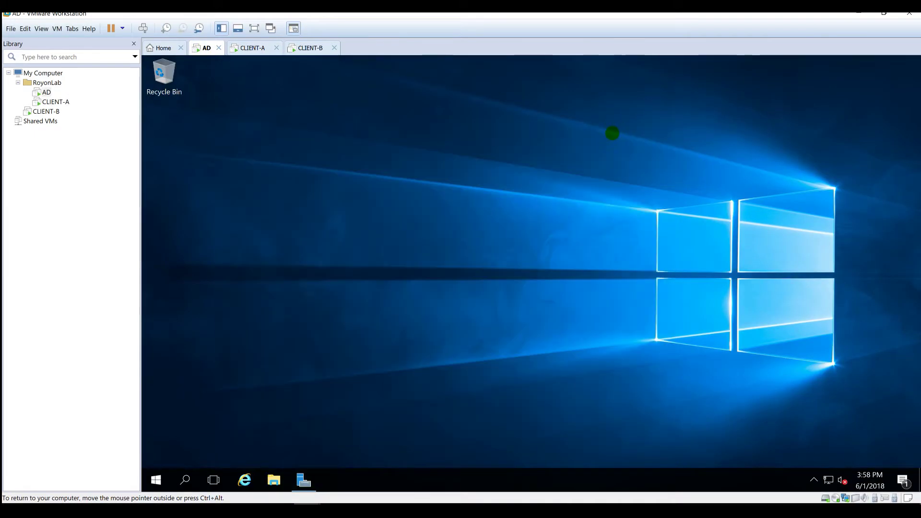
left_click_drag(36, 114, 72, 105)
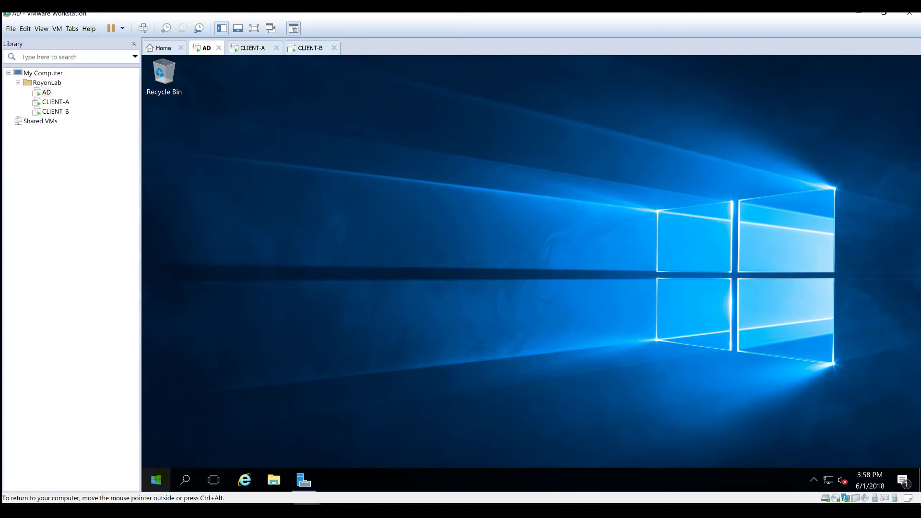
left_click(156, 480)
- Run sconfig and rename the computer to AD, postponing the restart
key("super+r")
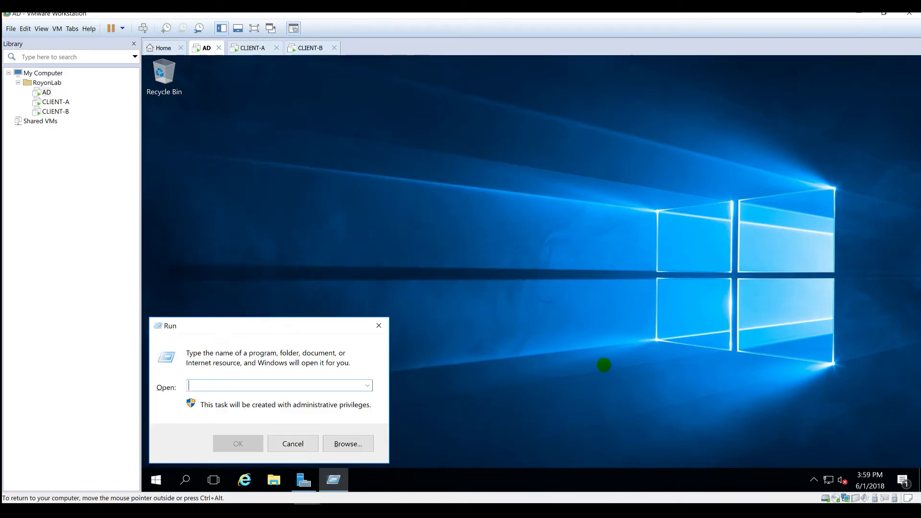
type("sconfig.cmd")
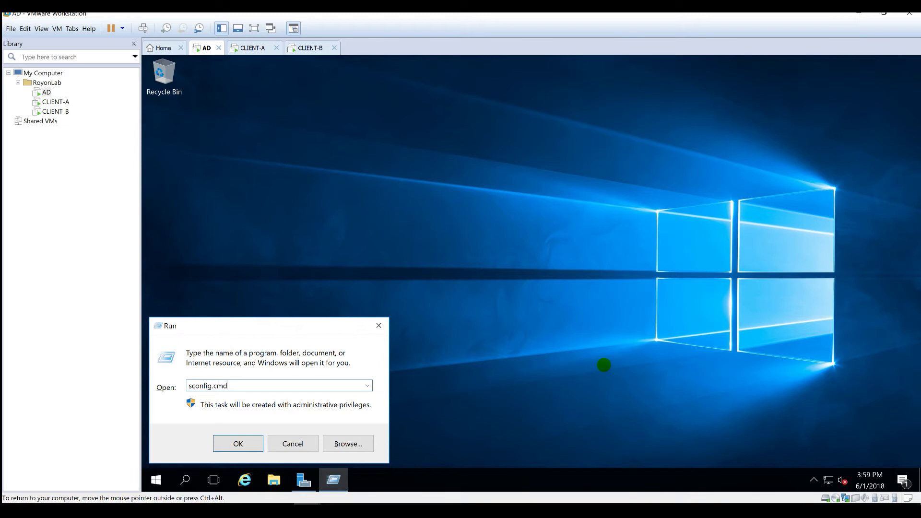
key("Return")
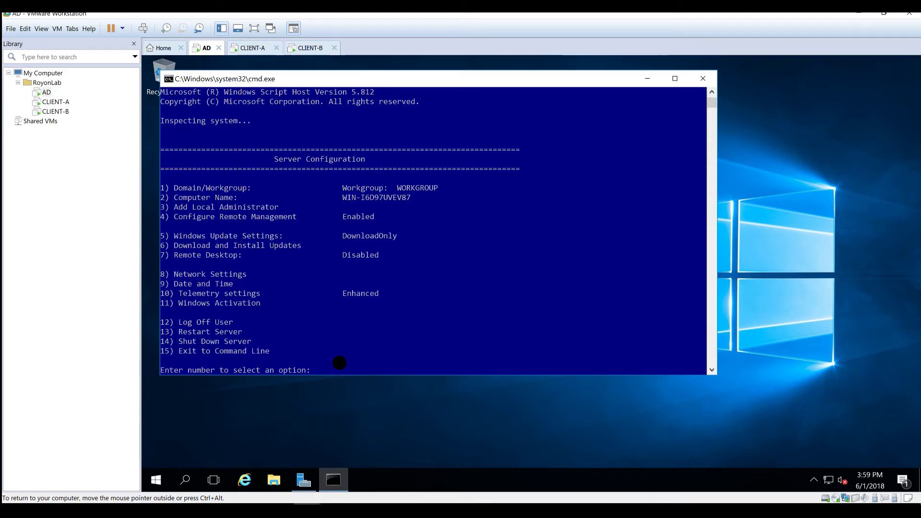
type("2")
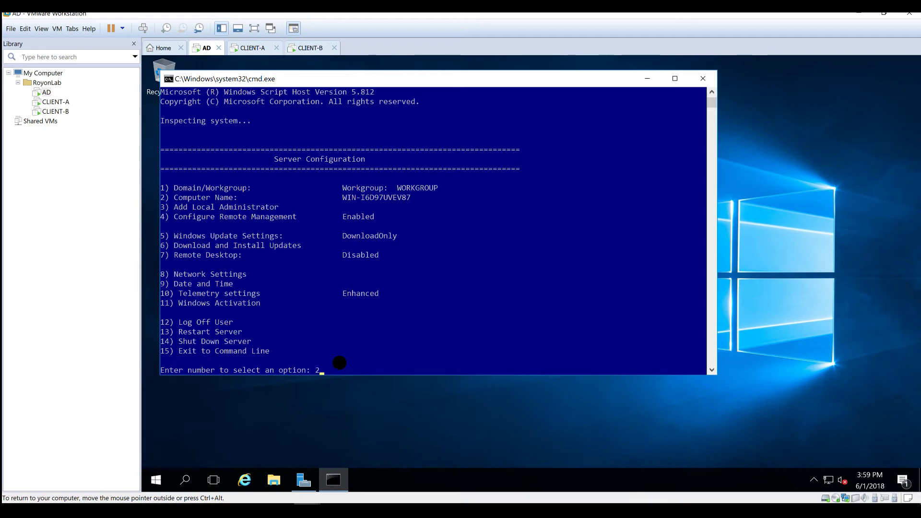
key("Return")
type("AD")
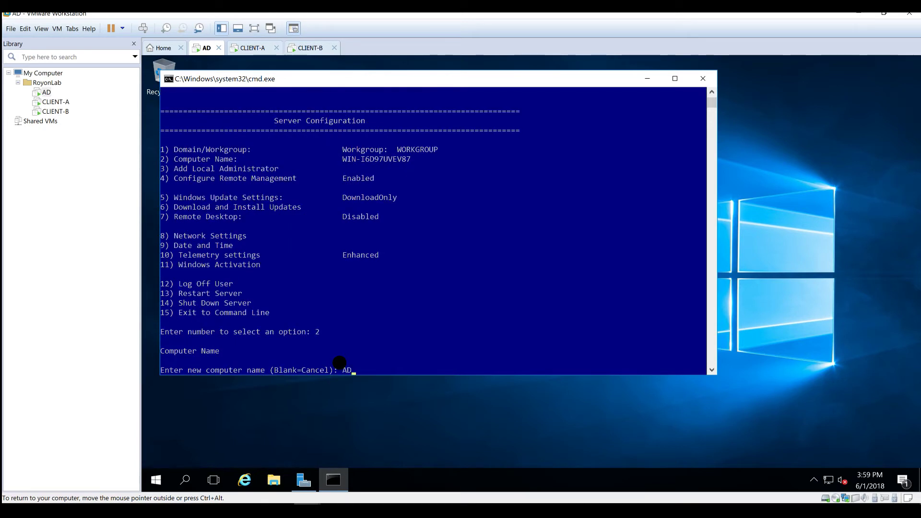
key("Return")
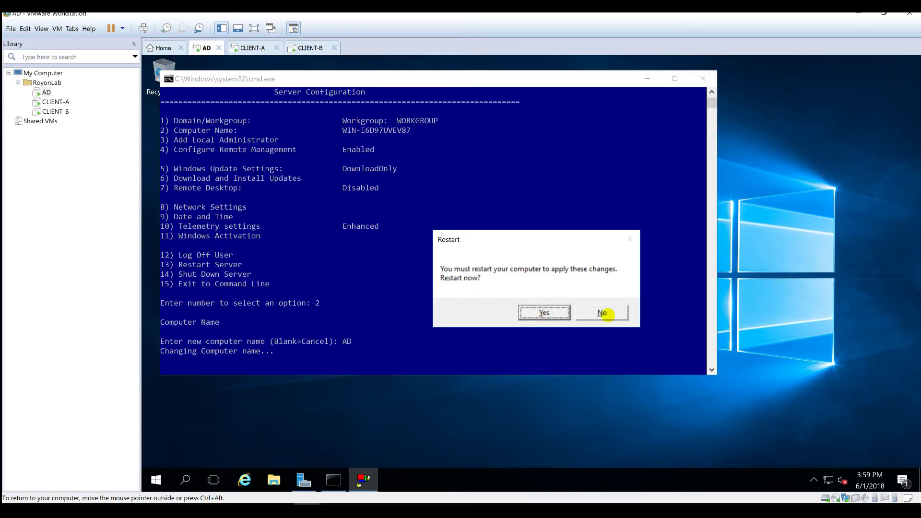
left_click(606, 316)
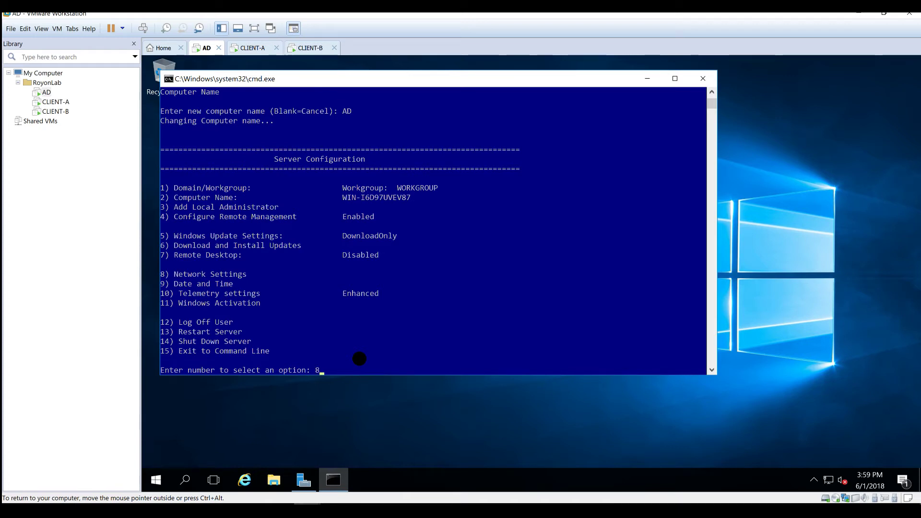
- In sconfig network settings, pick adapter 0 and choose a static address
key("Return")
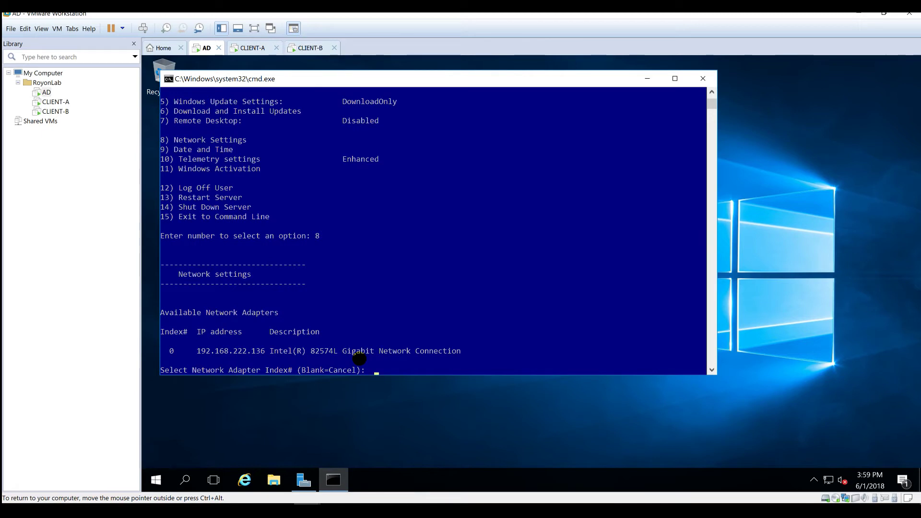
type("0")
key("Return")
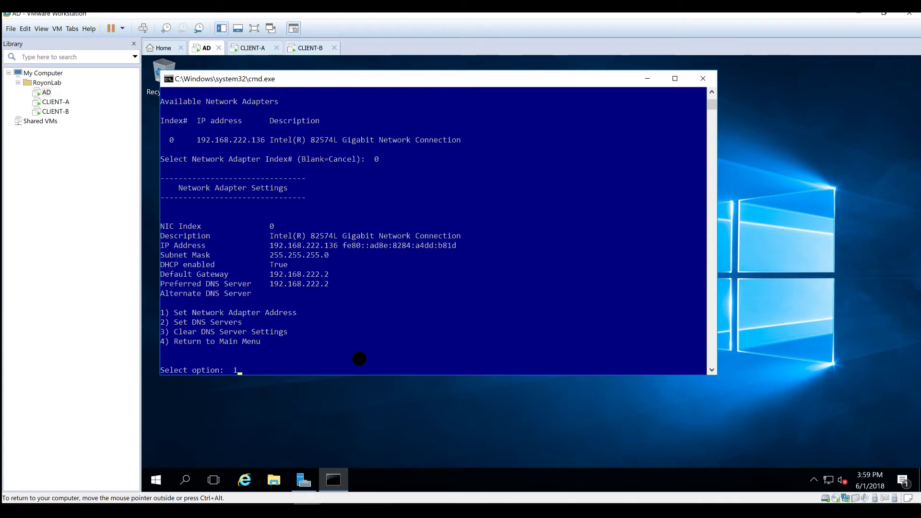
type("1")
key("Return")
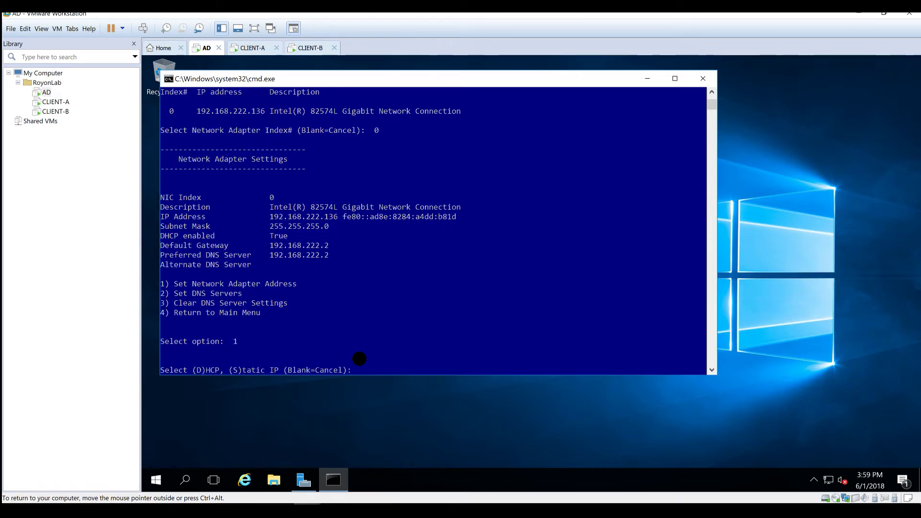
type("S")
key("Return")
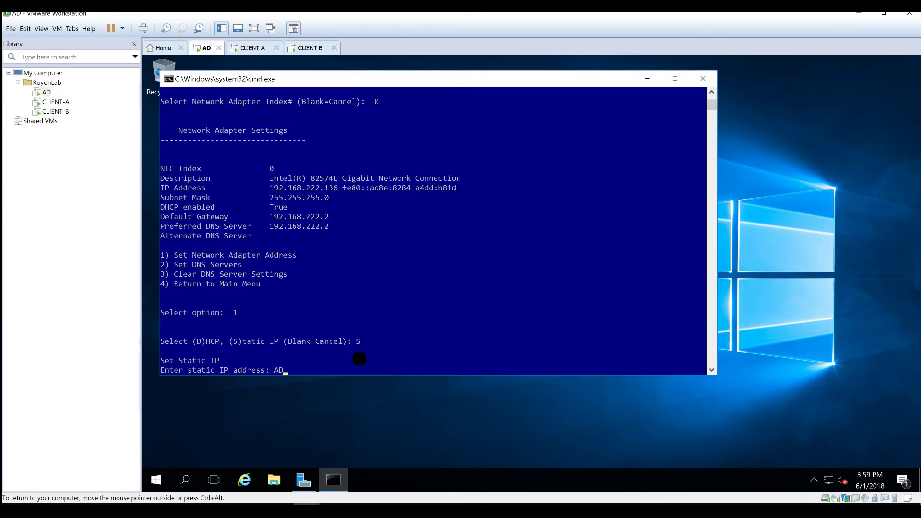
- Enter IP 192.168.1.10, mask 255.255.255.0 and gateway 192.168.1.1
key("BackSpace")
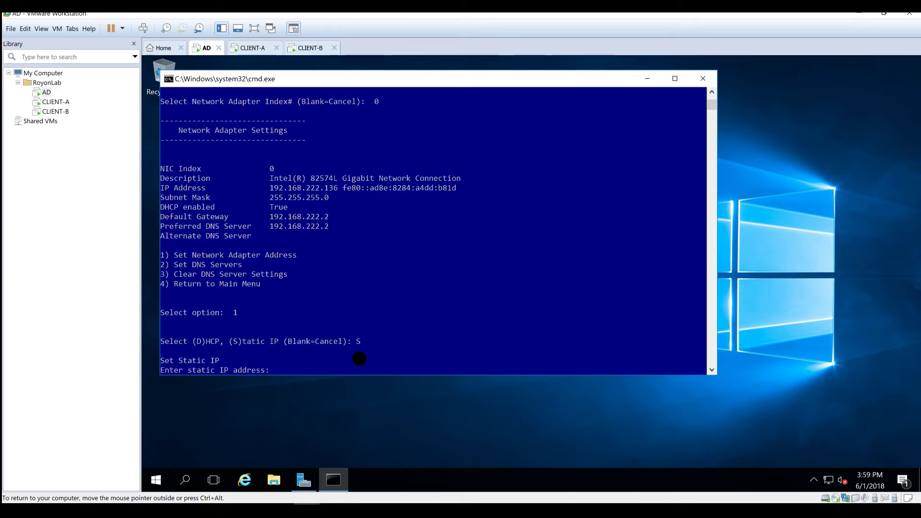
type("192.168.1.10")
key("Return")
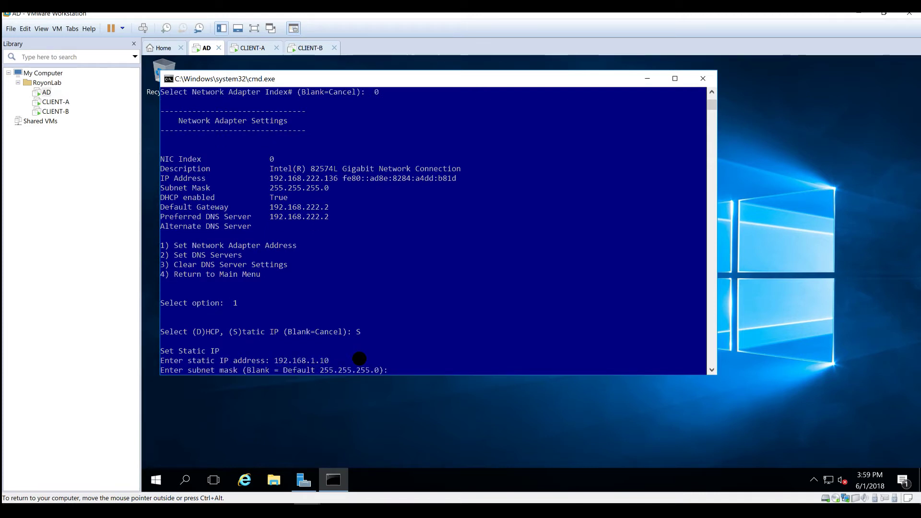
type("255.255.255.0")
key("Return")
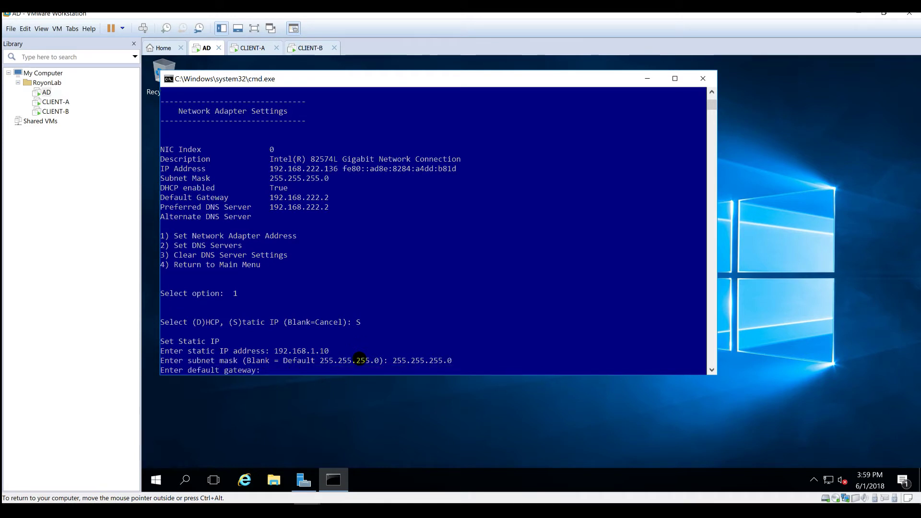
type("192.168.1.1")
key("Return")
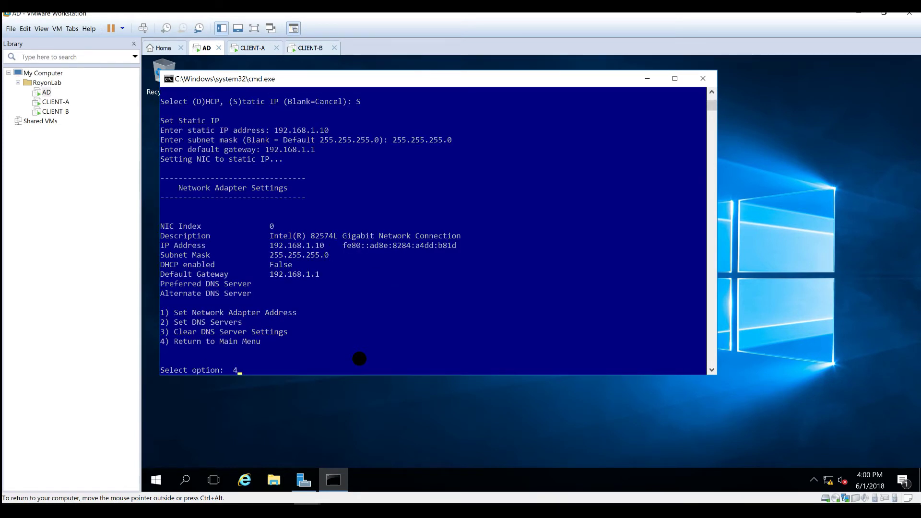
- Return to the sconfig main menu and exit the console
type("4")
key("Return")
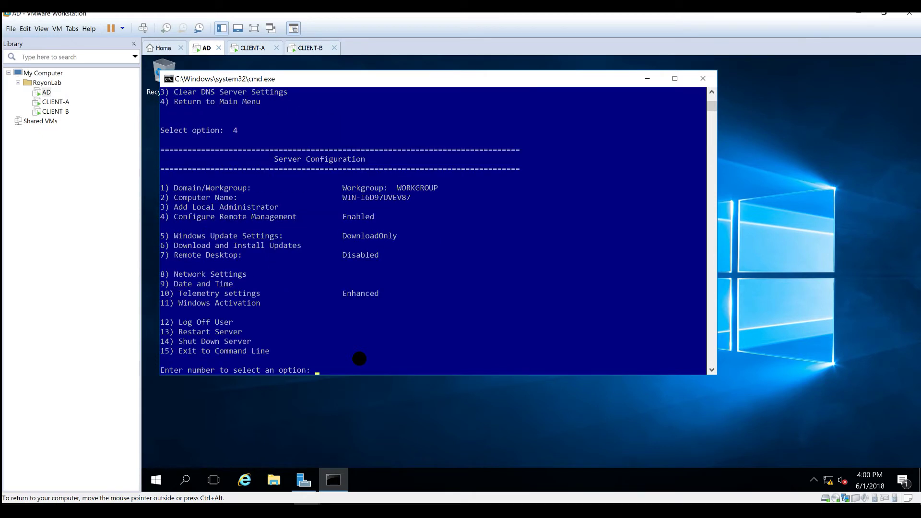
type("5")
key("Return")
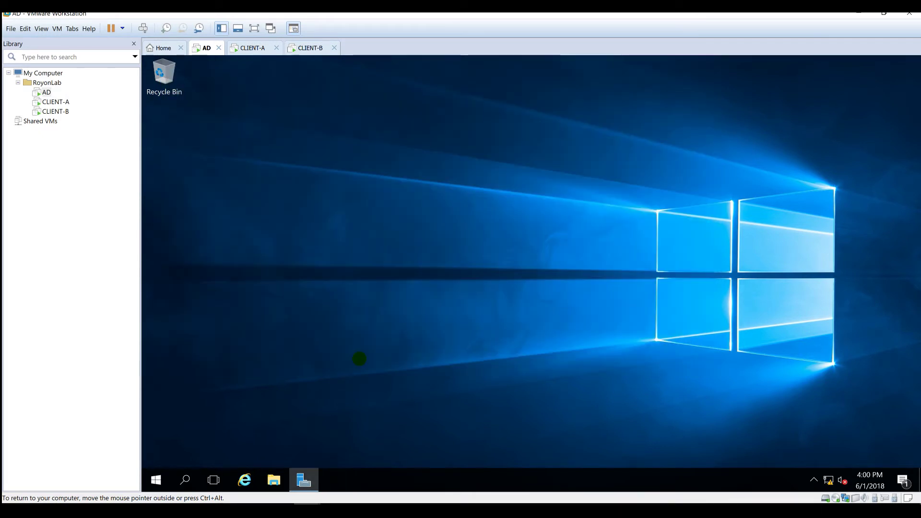
- Restart the AD server from Start > Power, confirming the restart reason
left_click(156, 480)
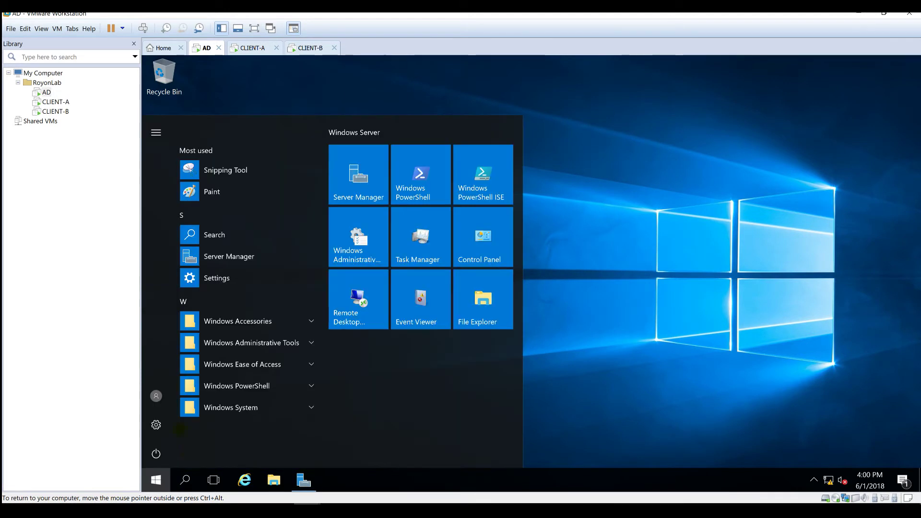
left_click(156, 453)
left_click(163, 422)
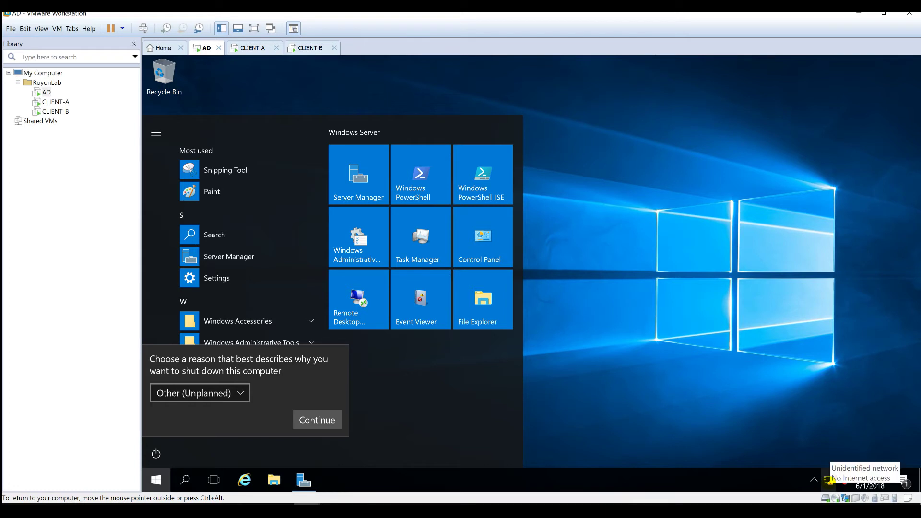
left_click(326, 418)
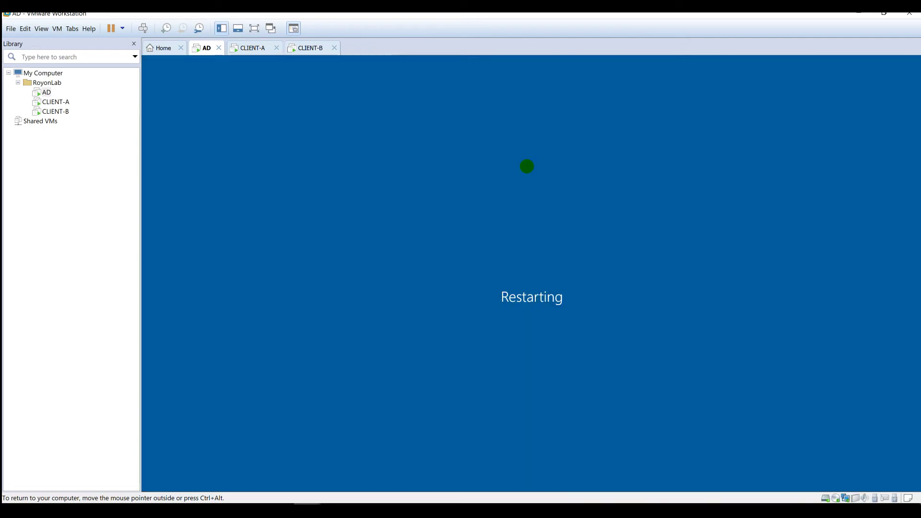
- Accept Express settings in Windows Setup on both CLIENT-A and CLIENT-B
left_click(250, 46)
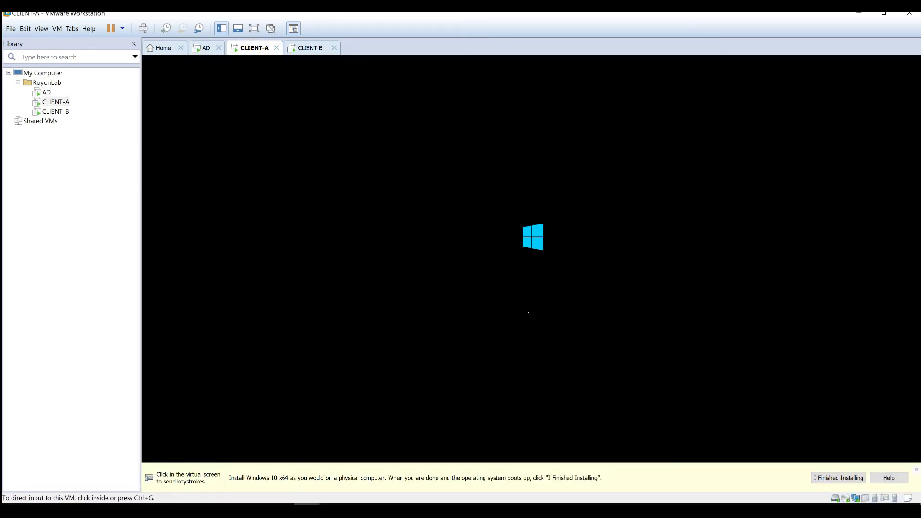
key("ctrl+g")
key("ctrl+alt")
left_click(308, 45)
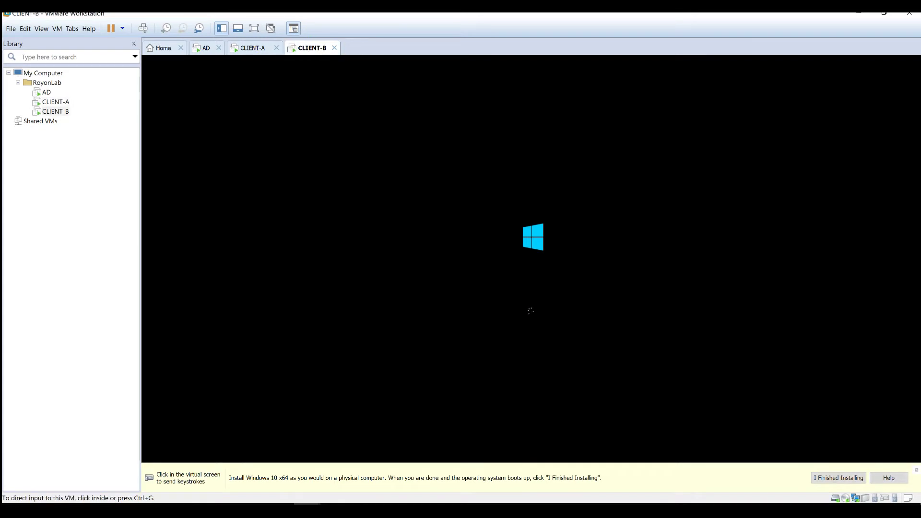
left_click(251, 47)
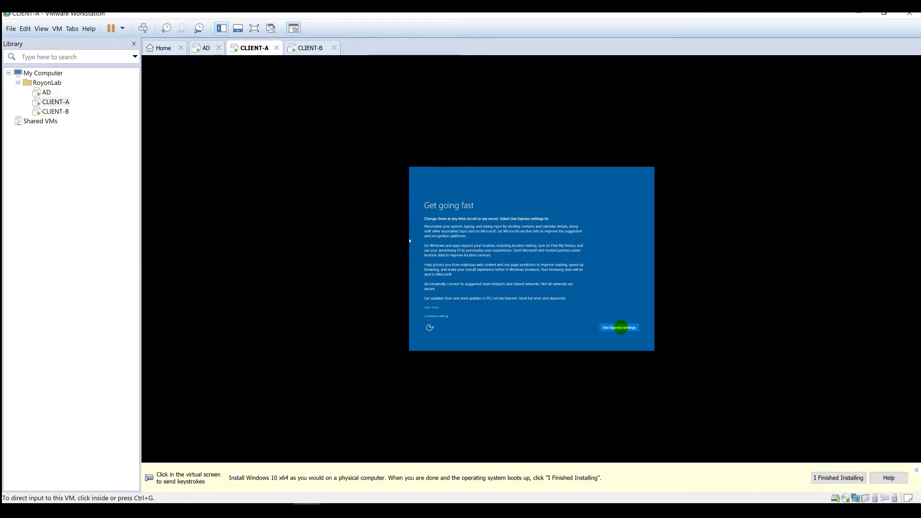
left_click(624, 328)
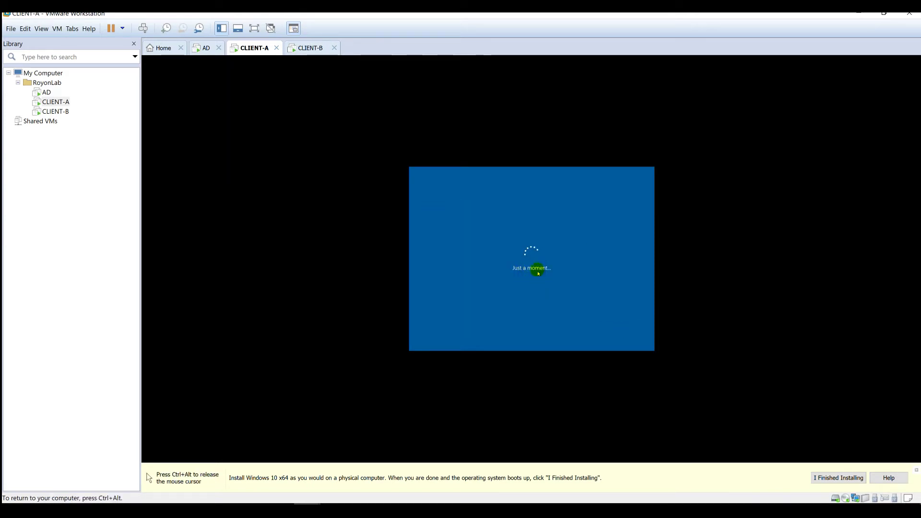
key("ctrl+alt")
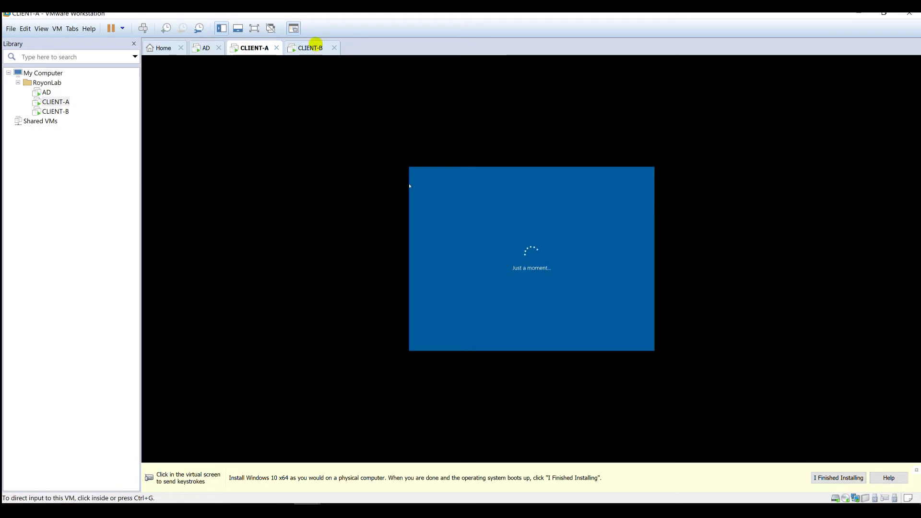
left_click(308, 47)
left_click(615, 327)
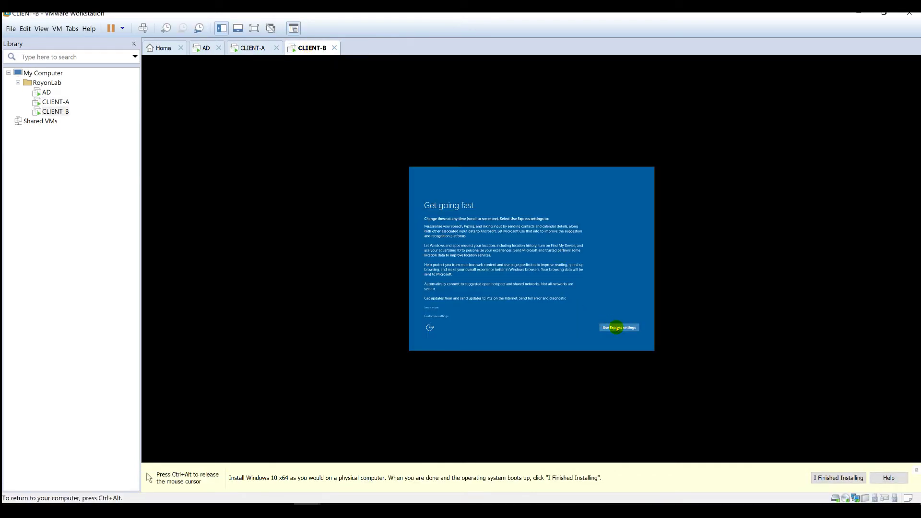
key("ctrl+alt")
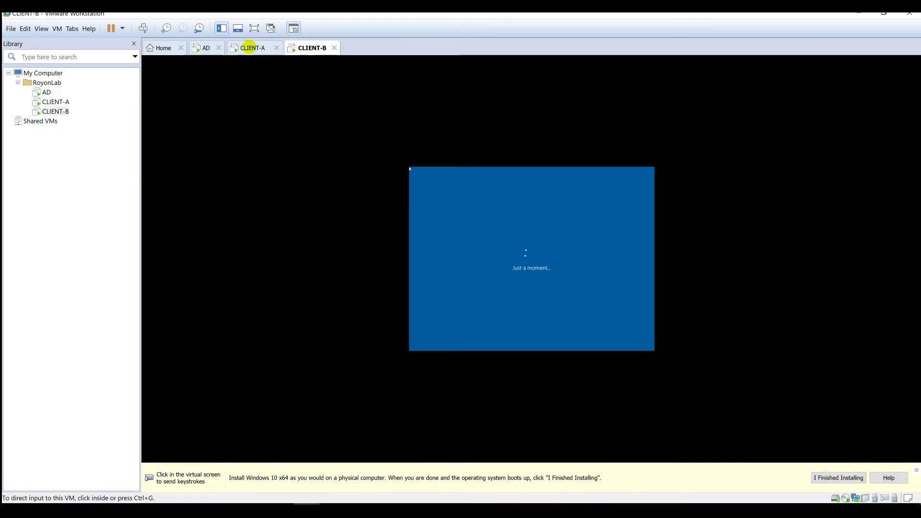
left_click(251, 47)
- Sign back in to AD as Administrator with the account password
left_click(205, 48)
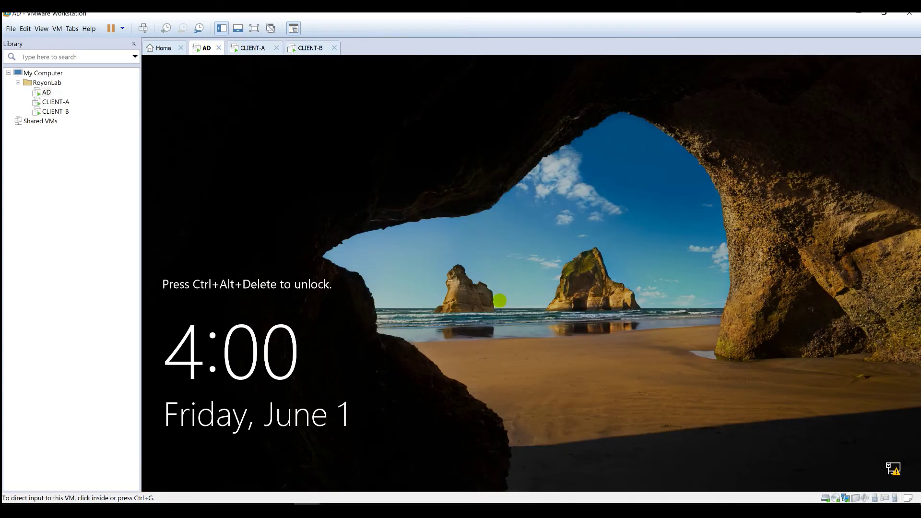
left_click(143, 28)
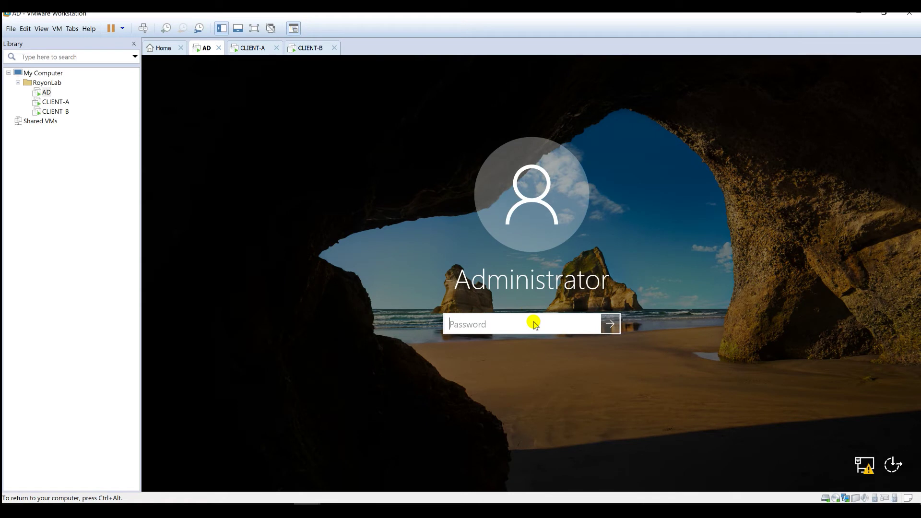
type("•••••••")
key("Return")
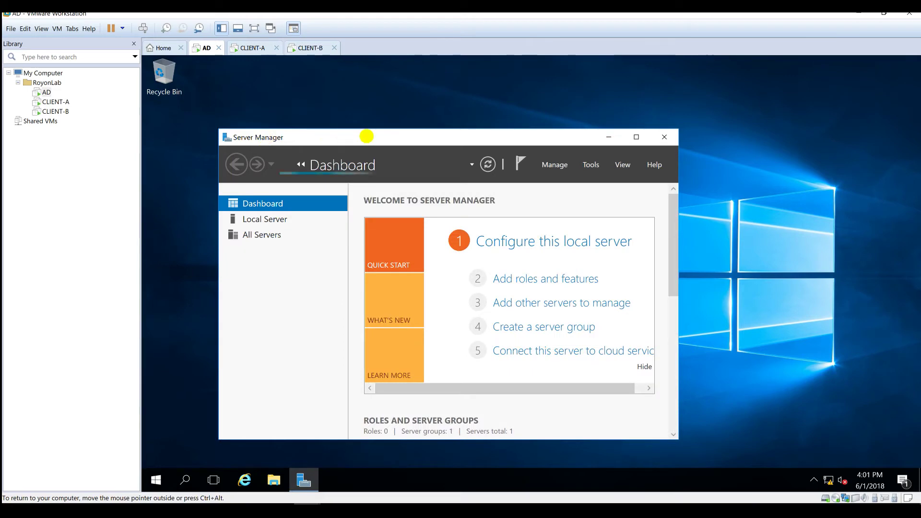
- Maximize Server Manager and open its Manage menu
double_click(370, 138)
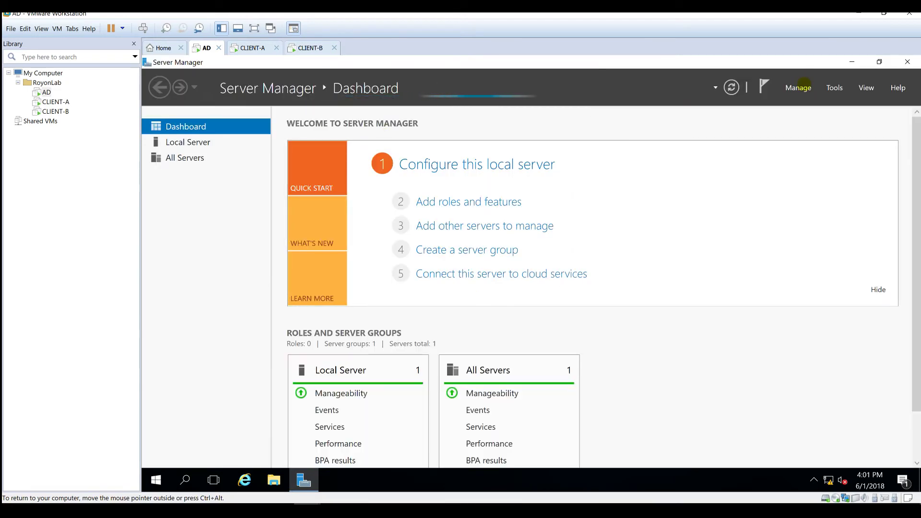
left_click(835, 87)
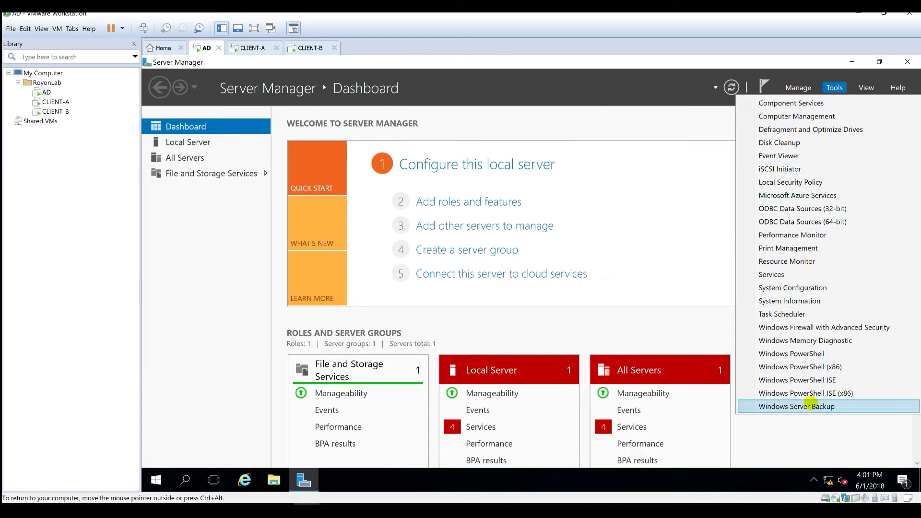
left_click(677, 91)
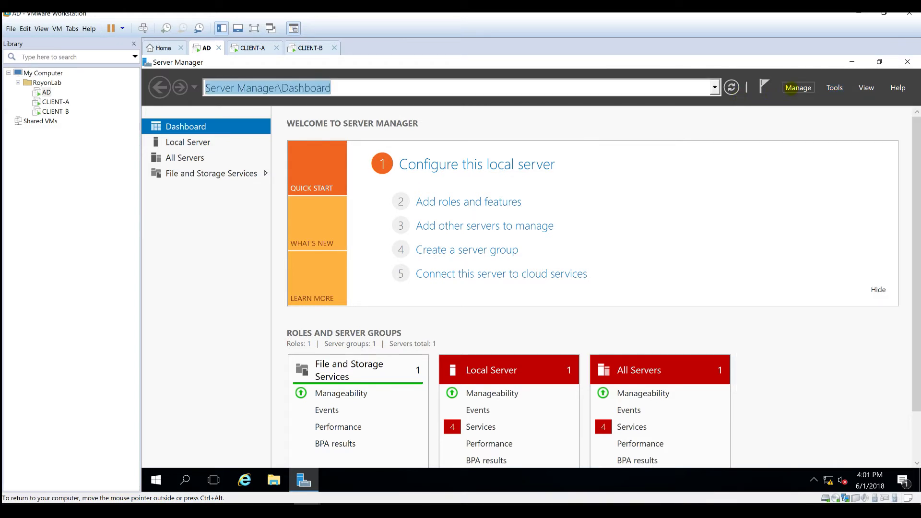
left_click(793, 90)
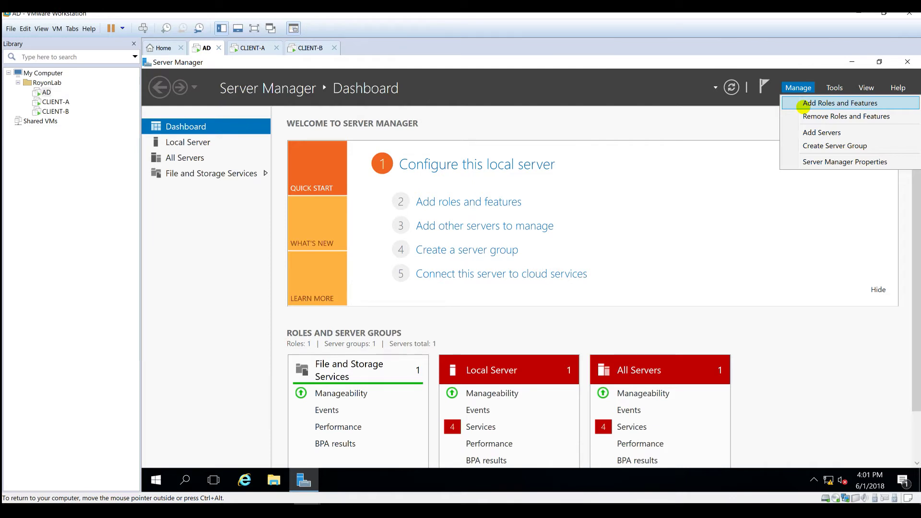
- Start Add Roles and Features with role-based installation on destination server AD
left_click(803, 105)
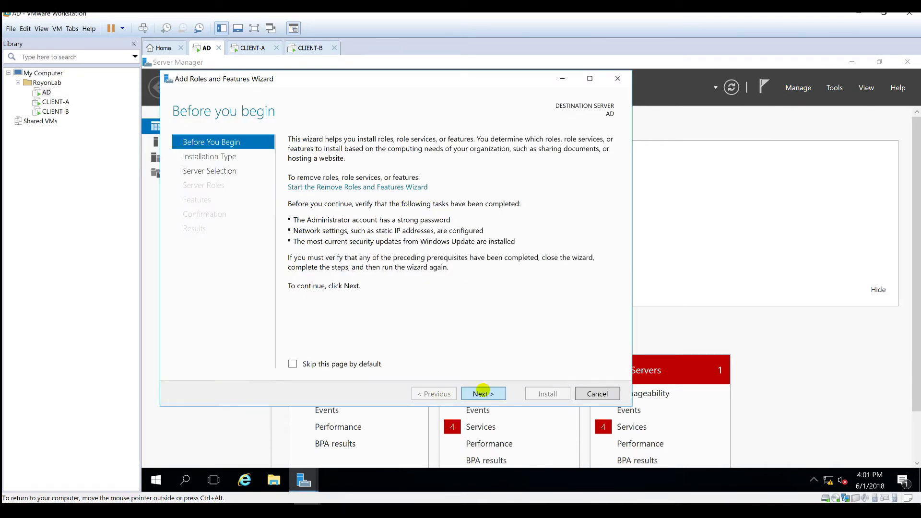
left_click(482, 391)
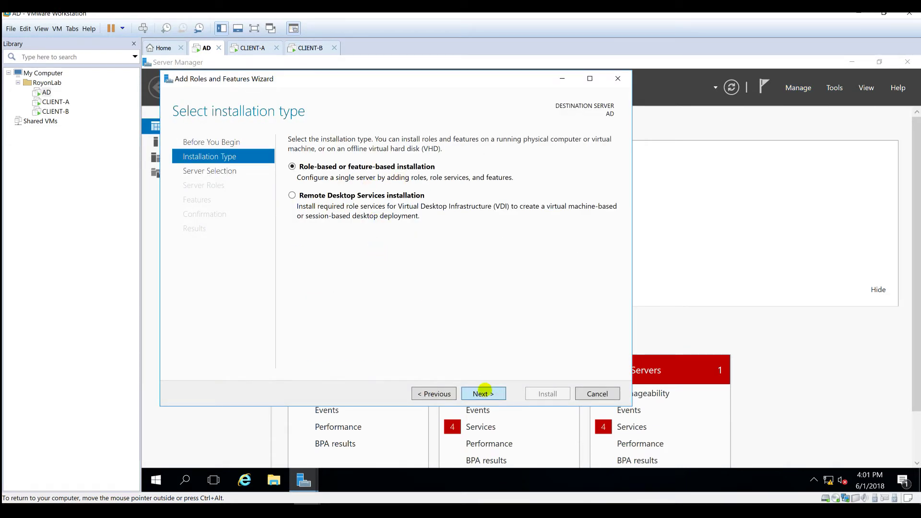
left_click(484, 393)
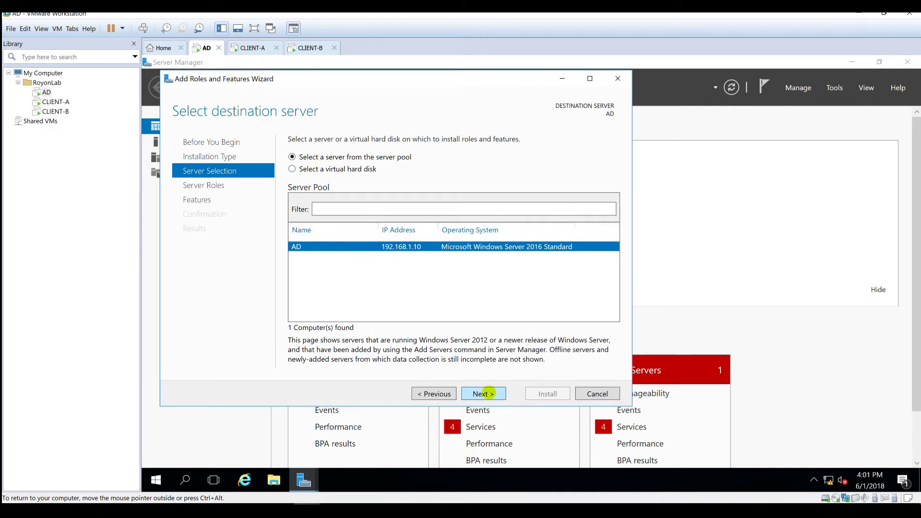
left_click(487, 393)
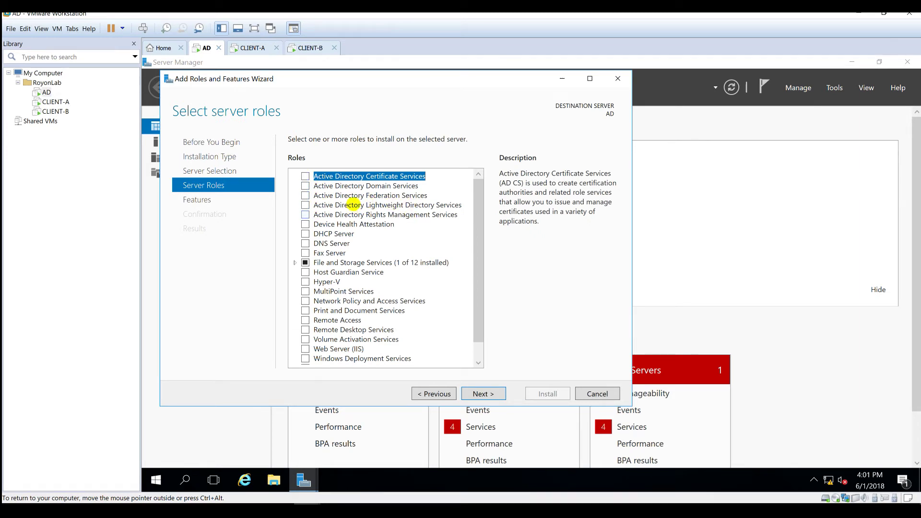
- Select the Active Directory Domain Services and DNS Server roles with their required features
left_click(353, 196)
left_click(373, 187)
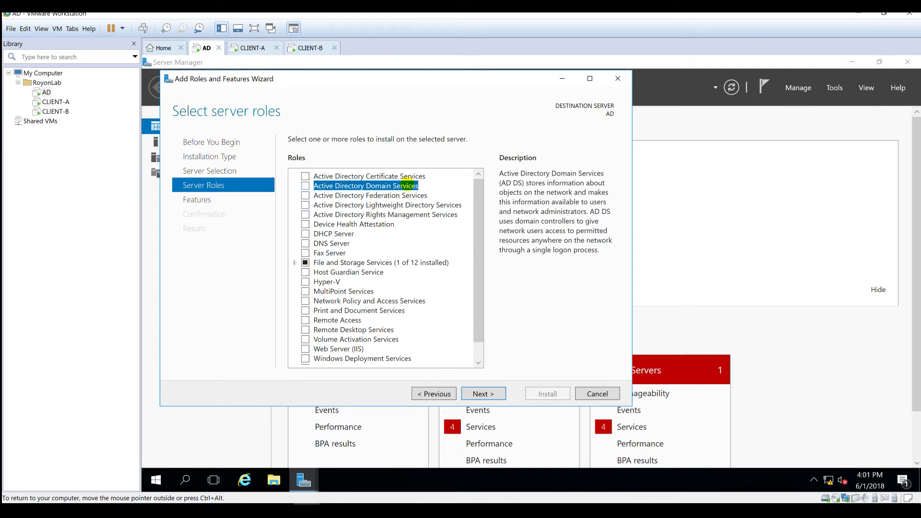
left_click(305, 186)
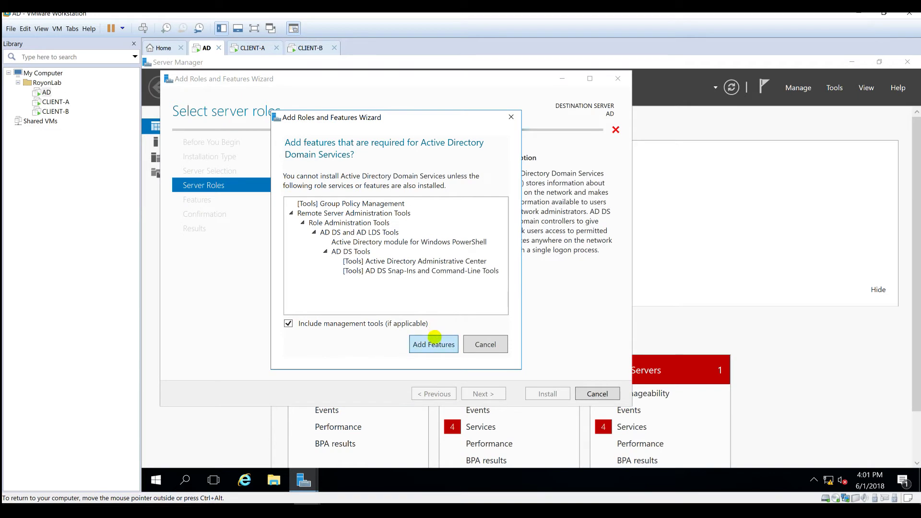
left_click(434, 341)
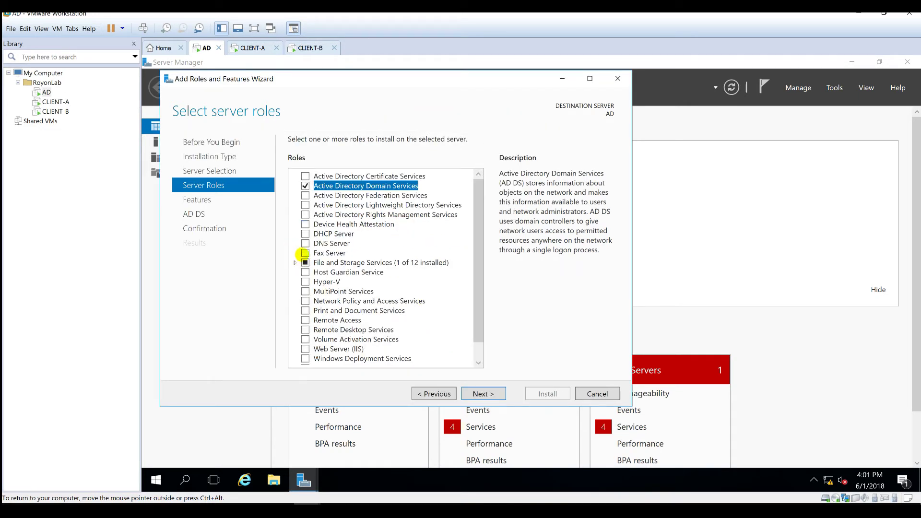
left_click(305, 244)
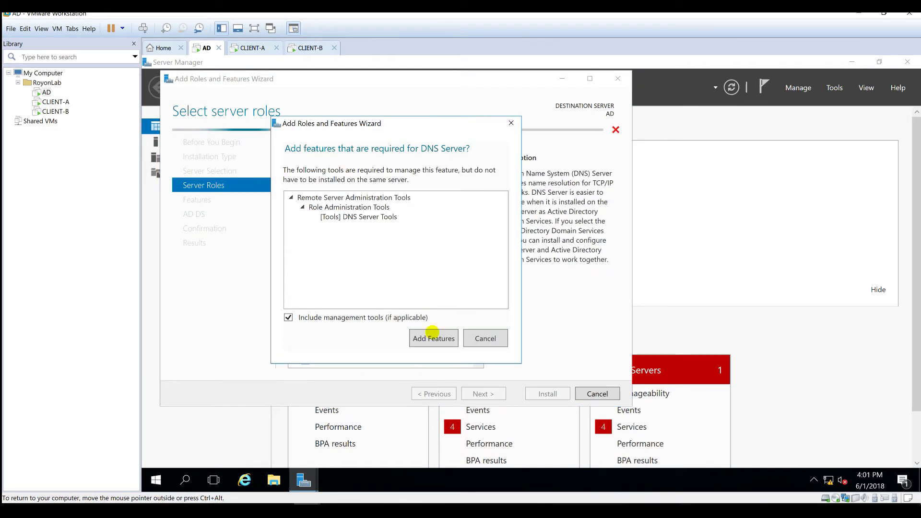
left_click(433, 336)
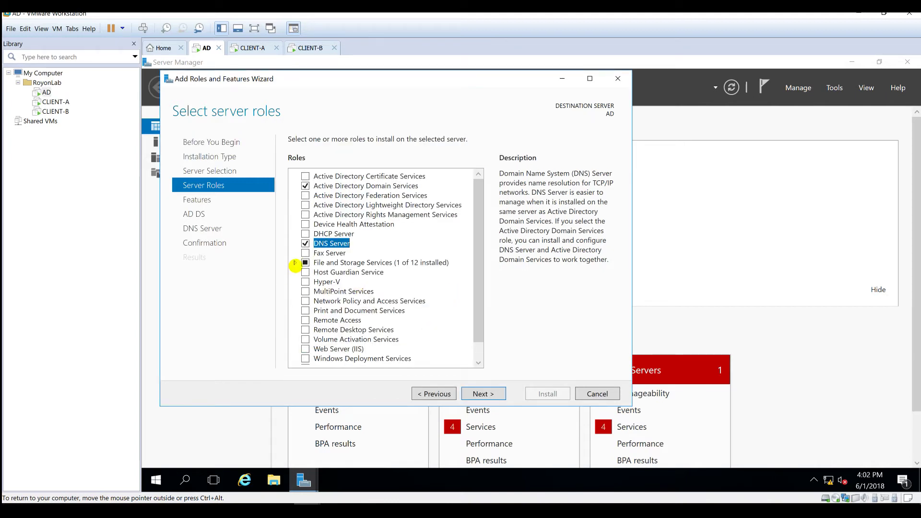
- Add DFS Namespaces and DFS Replication under File and iSCSI Services, then continue
left_click(294, 263)
left_click(306, 272)
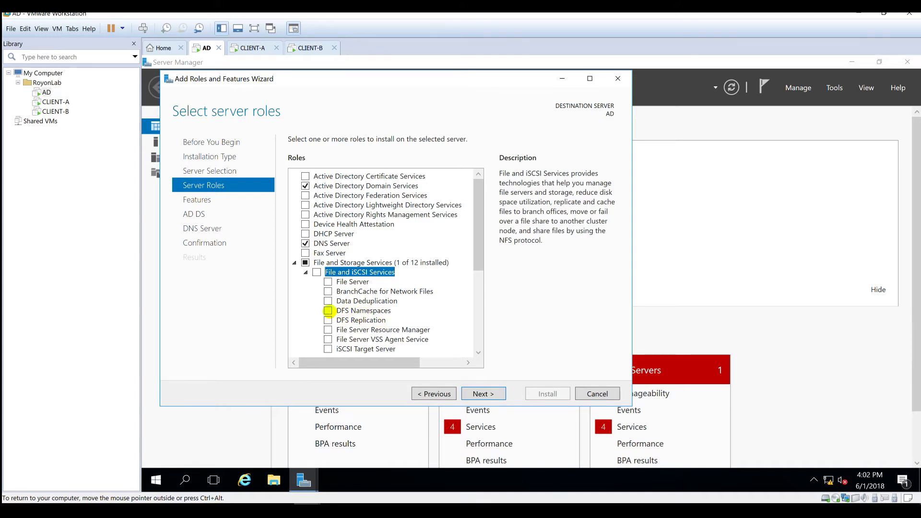
left_click(327, 311)
left_click(413, 334)
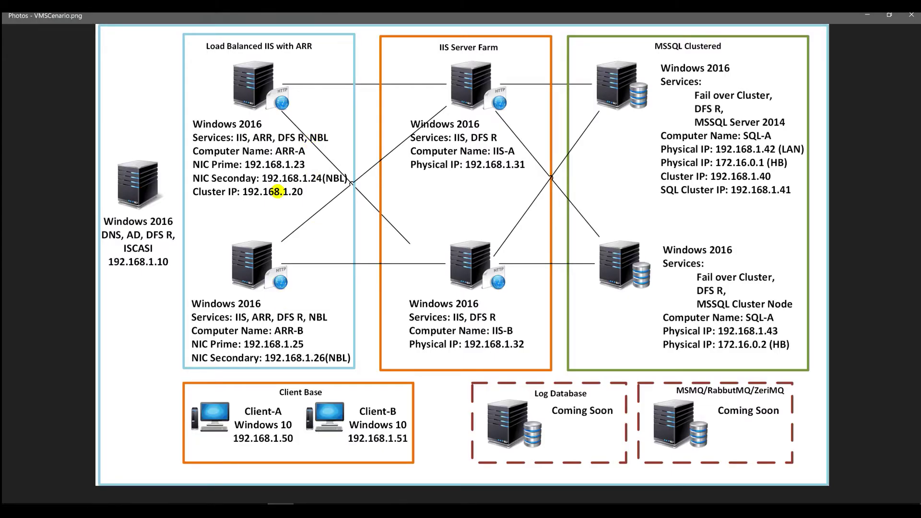
left_click(328, 320)
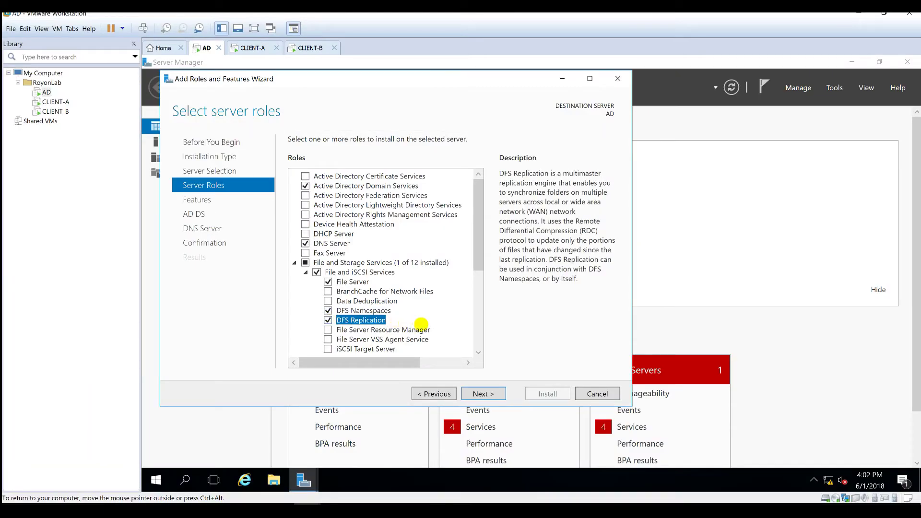
scroll(421, 324, "down", 2)
scroll(421, 325, "down", 3)
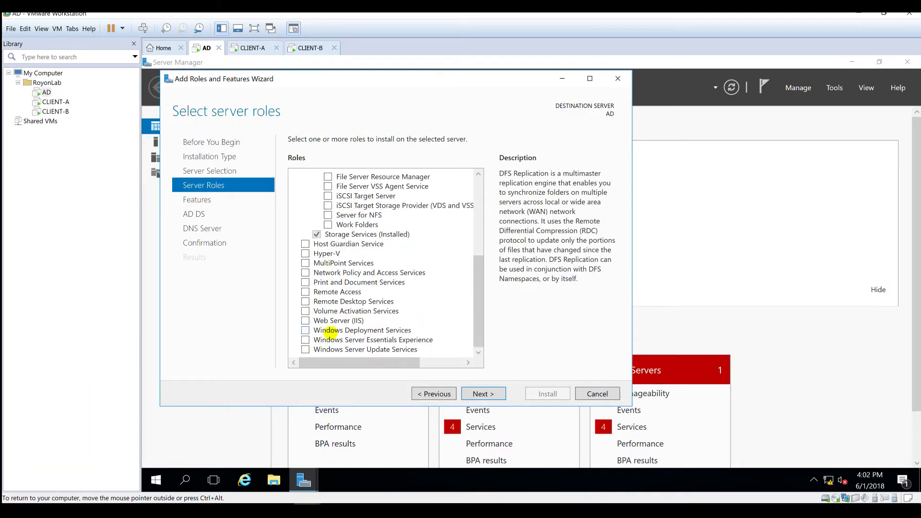
left_click(480, 393)
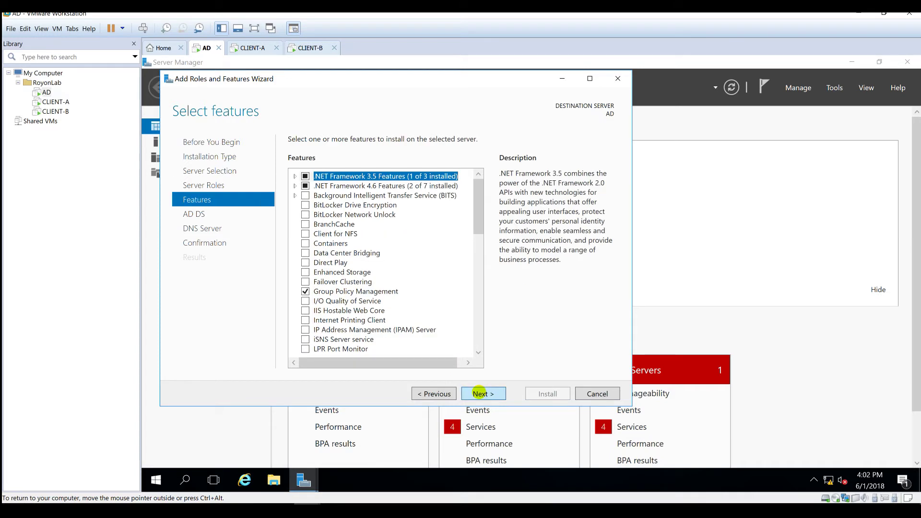
- Skip past the Features, AD DS and DNS pages, start the installation, then view CLIENT-A
left_click(480, 392)
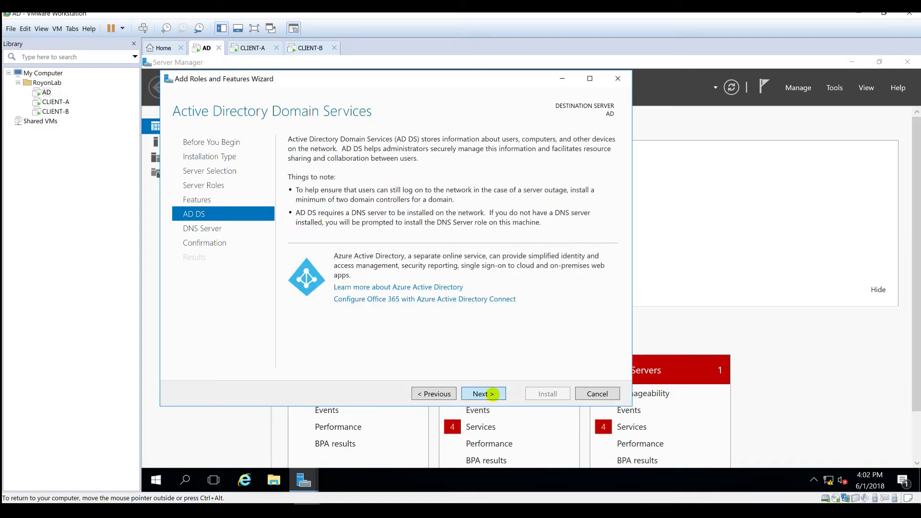
left_click(487, 392)
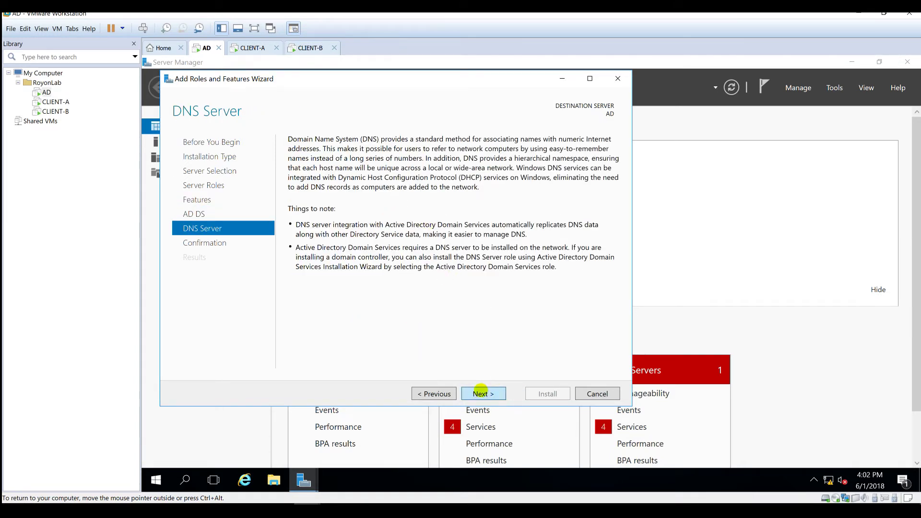
left_click(480, 392)
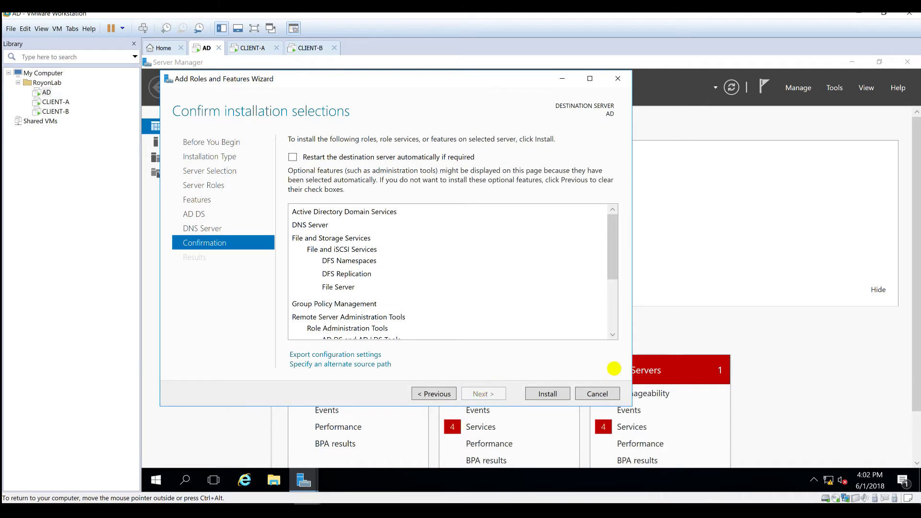
scroll(489, 302, "down", 4)
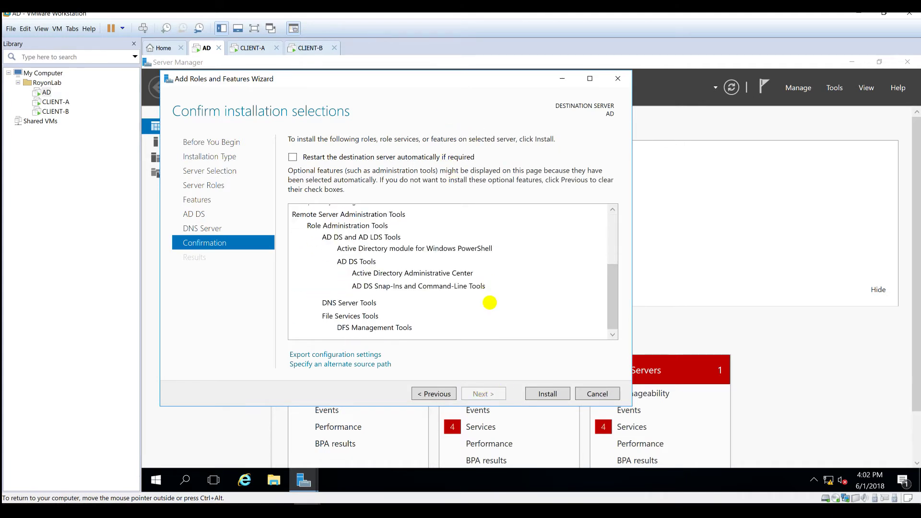
scroll(490, 302, "up", 4)
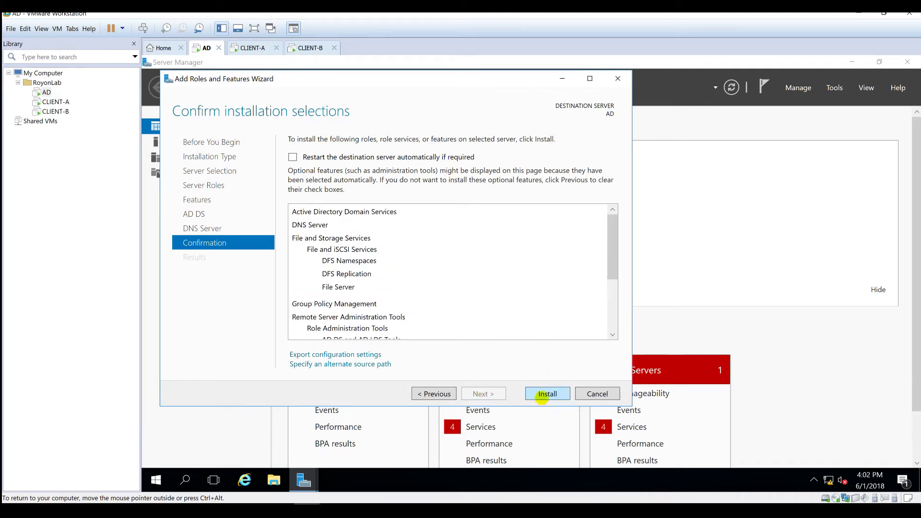
left_click(543, 396)
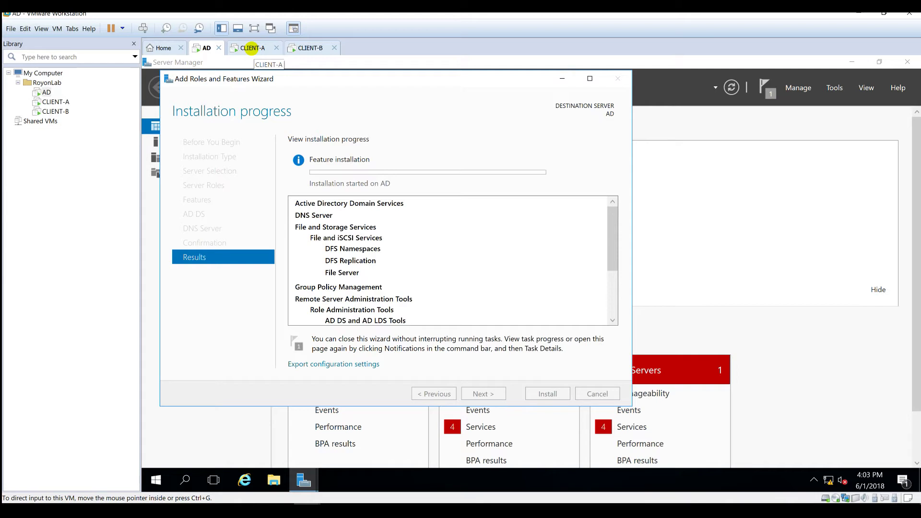
left_click(251, 48)
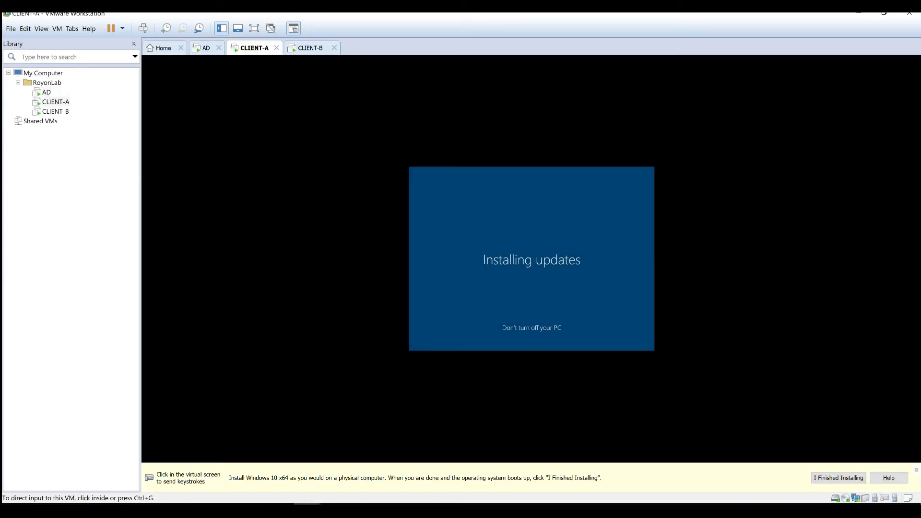
- Check both clients' updates, then return to AD and move the installation progress window
left_click(482, 276)
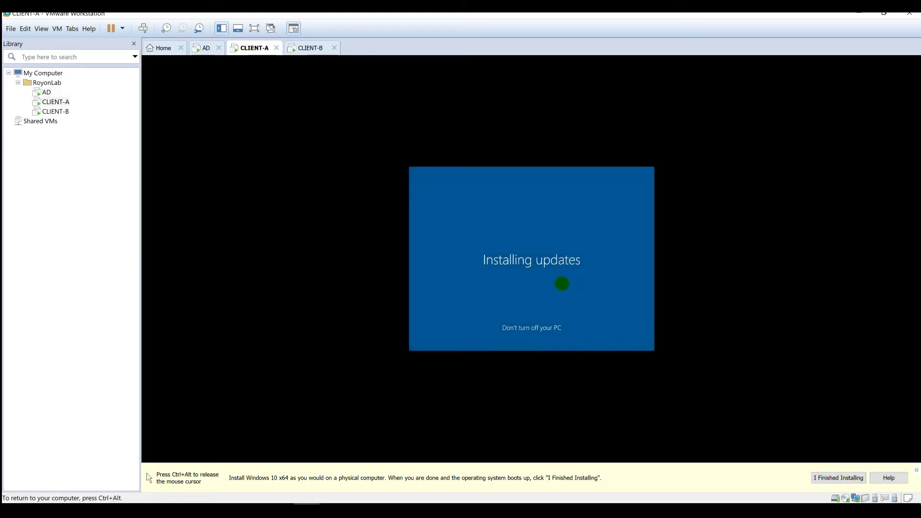
key("ctrl+alt")
left_click(307, 48)
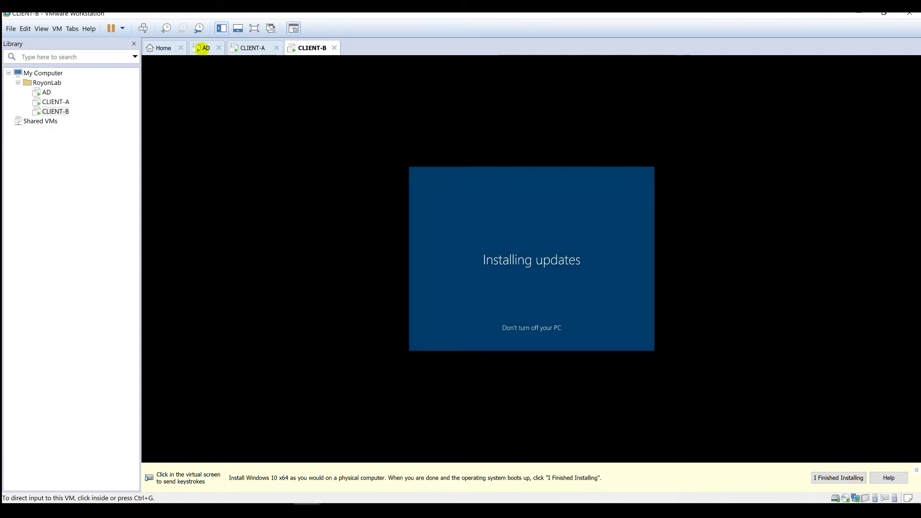
left_click(204, 48)
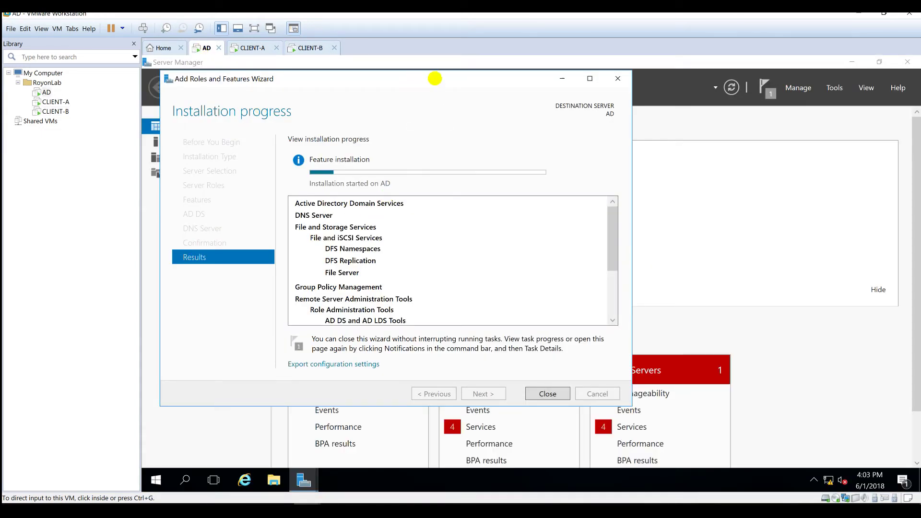
left_click(435, 79)
left_click_drag(455, 78, 464, 100)
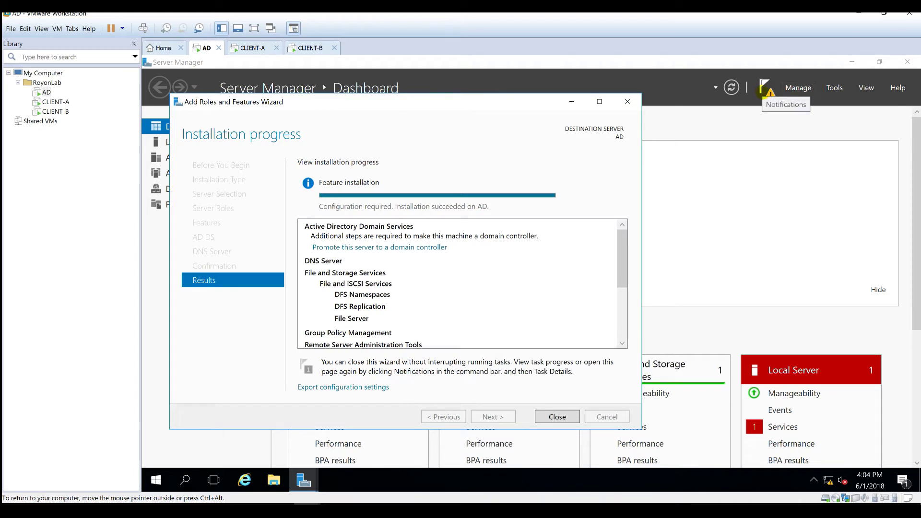
- From the post-deployment notification, launch promotion of the server to a domain controller
left_click(764, 88)
left_click(766, 91)
left_click(767, 91)
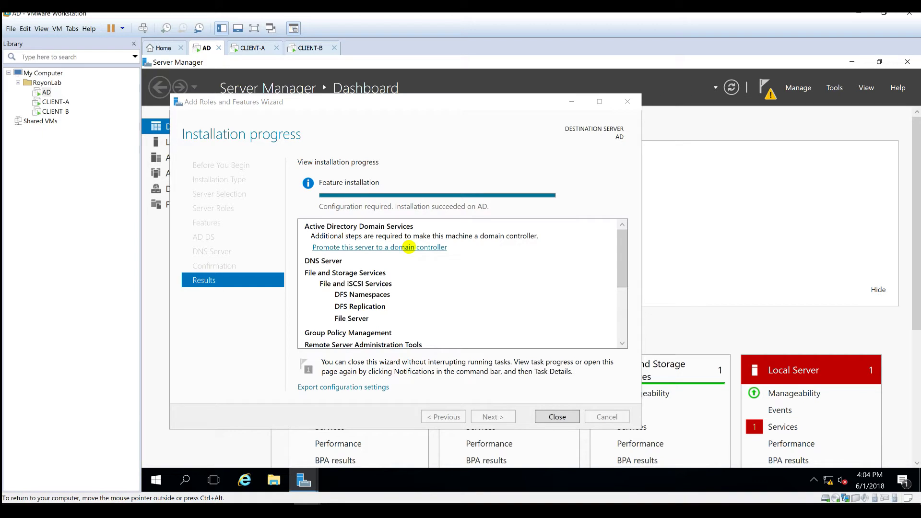
left_click(408, 247)
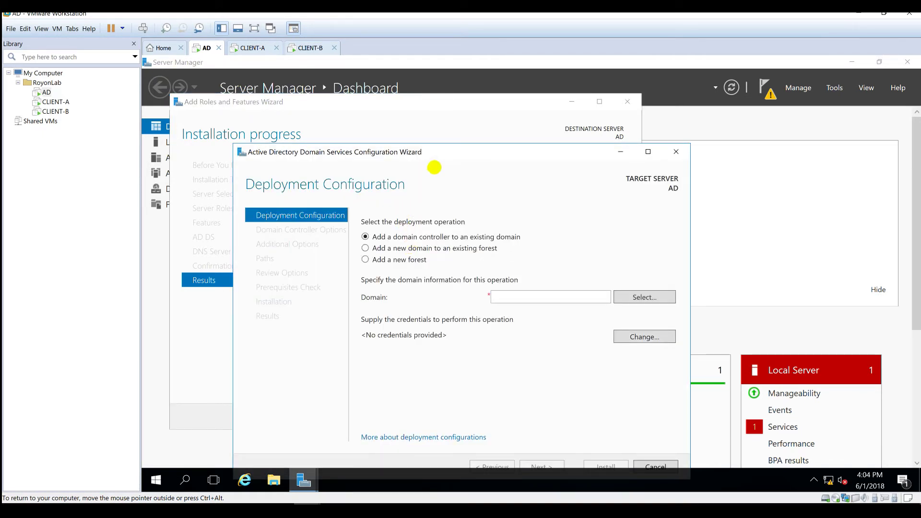
left_click_drag(438, 150, 430, 117)
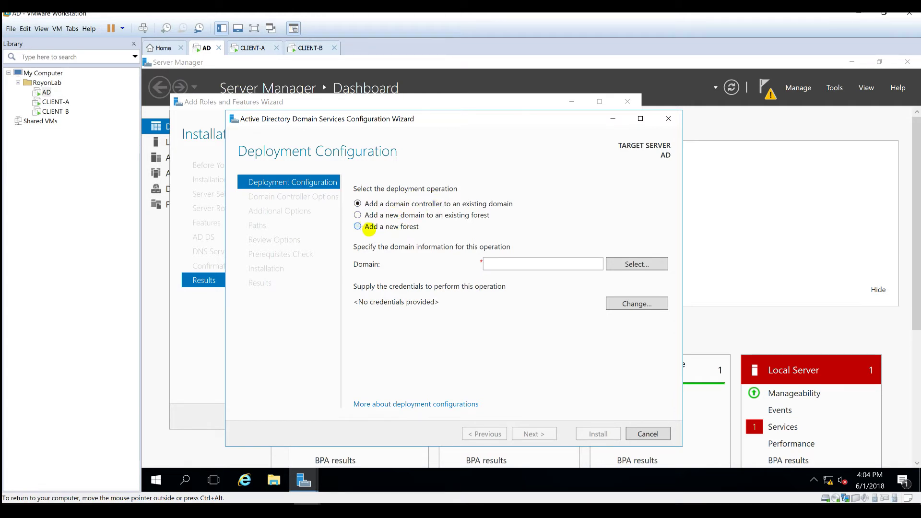
- Choose Add a new forest with root domain royonlab.local and advance
left_click(368, 227)
left_click(502, 267)
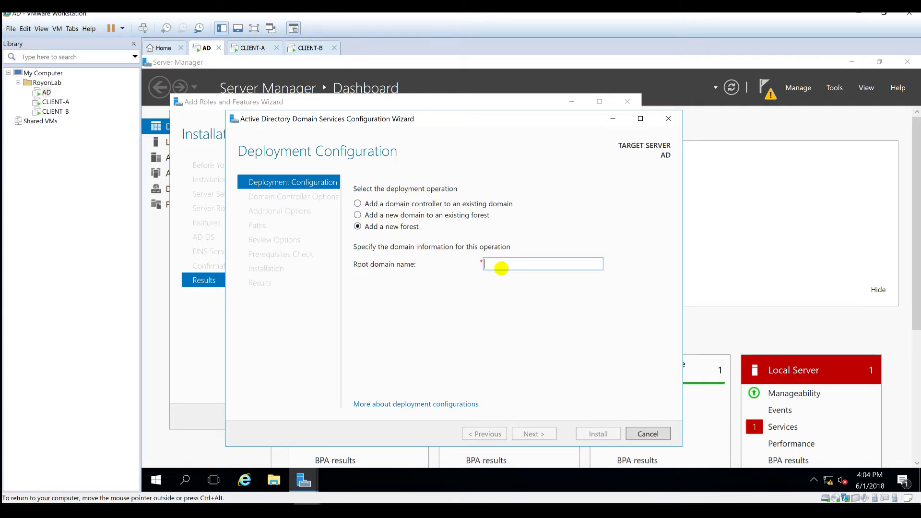
type("royonlab.local")
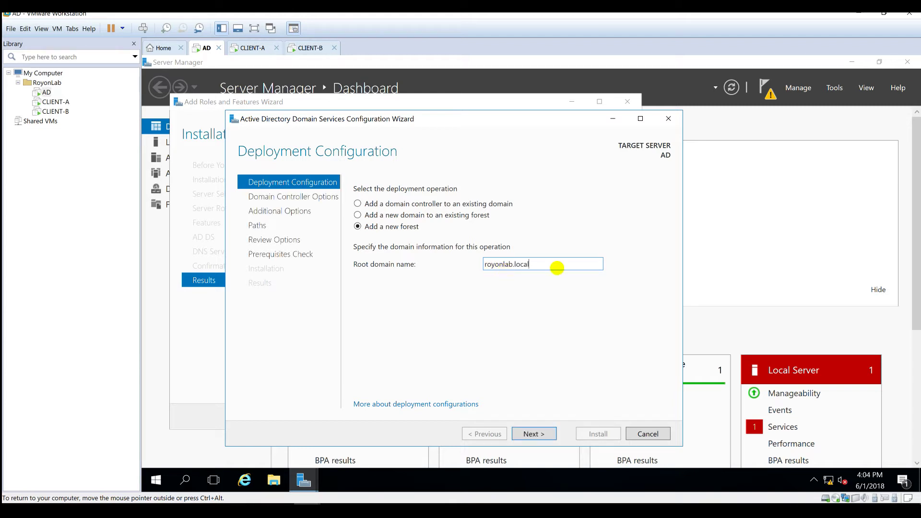
left_click_drag(557, 269, 366, 266)
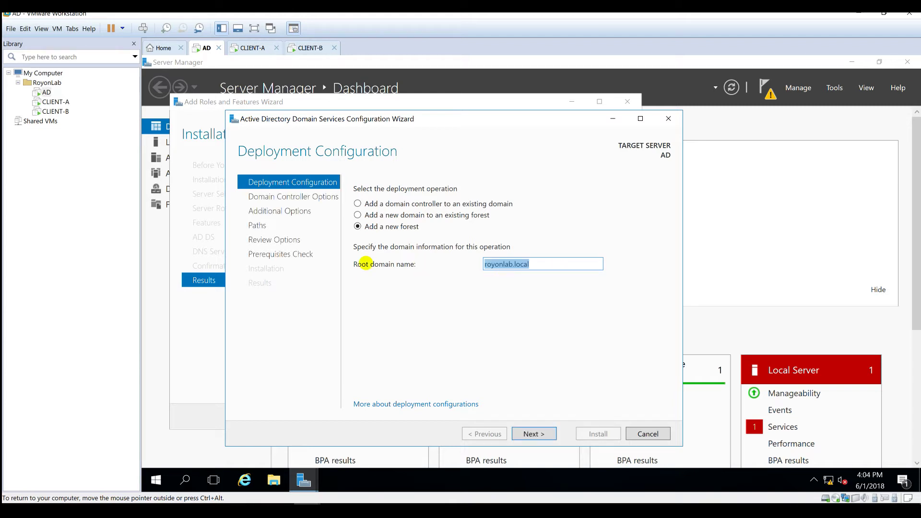
left_click(47, 83)
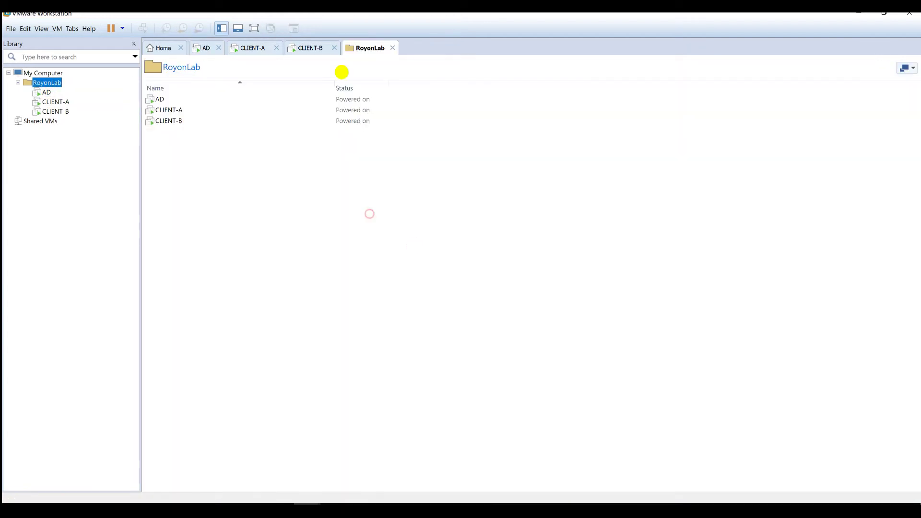
left_click(203, 48)
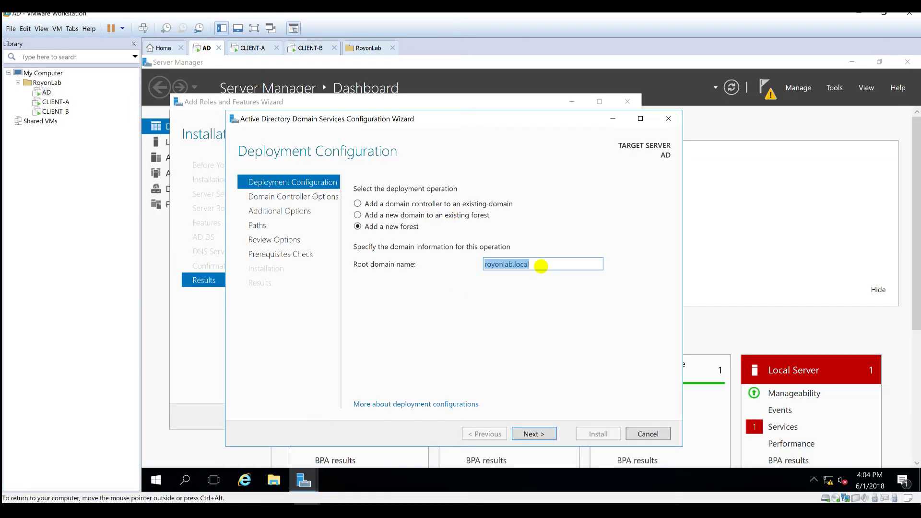
left_click(541, 266)
left_click(539, 433)
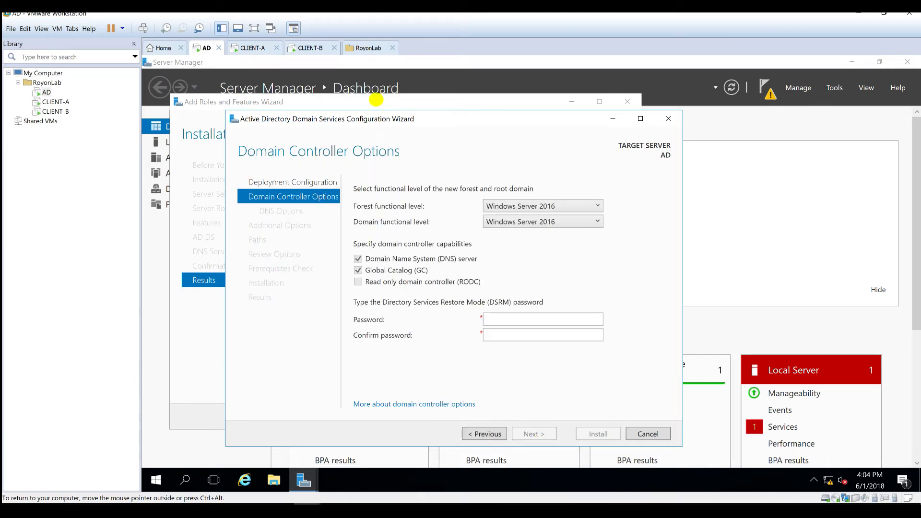
- Enter the restore mode password and keep Windows Server 2016 as the forest functional level
left_click(513, 319)
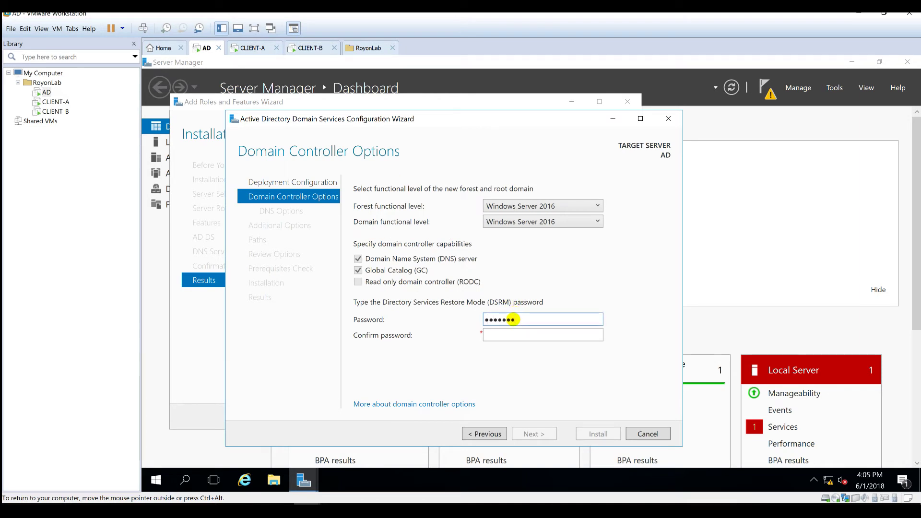
type("rd")
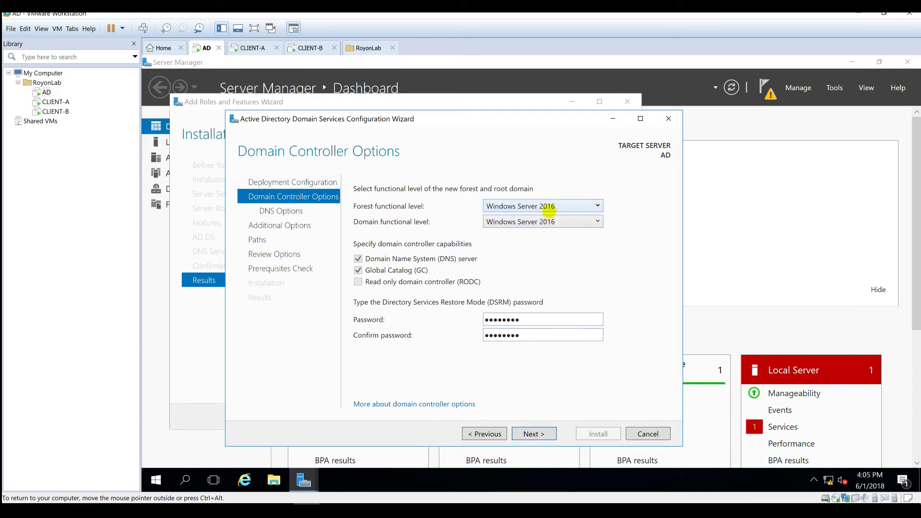
left_click(549, 205)
left_click(561, 267)
- Accept the DNS options, the ROYONLAB NetBIOS name and default folders, then run prerequisite checks
left_click(533, 434)
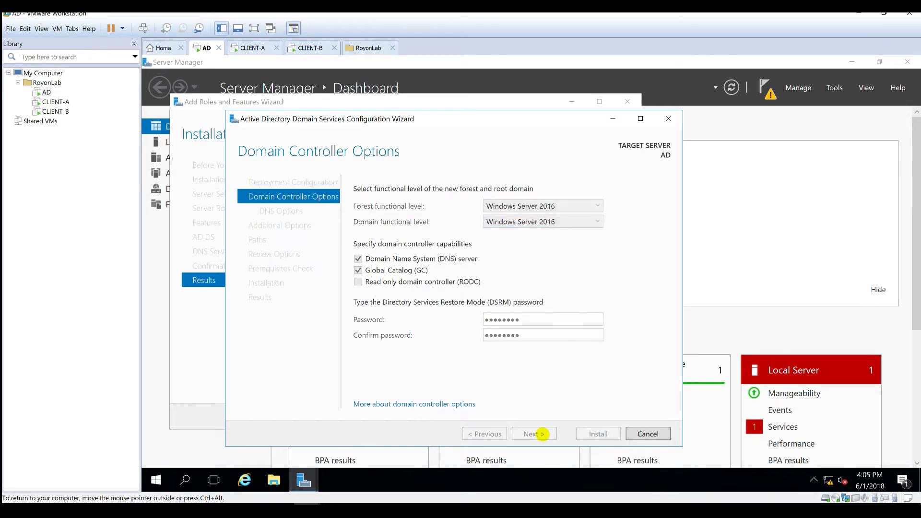
left_click(531, 434)
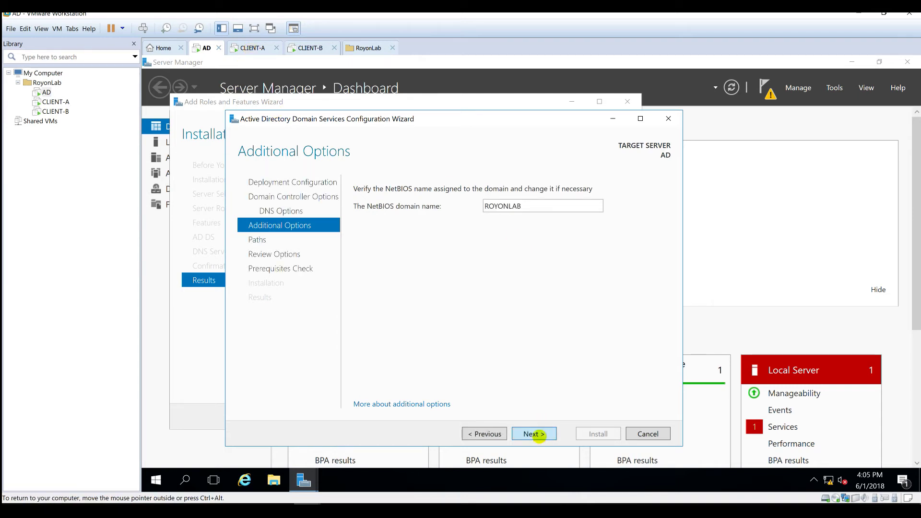
left_click(538, 434)
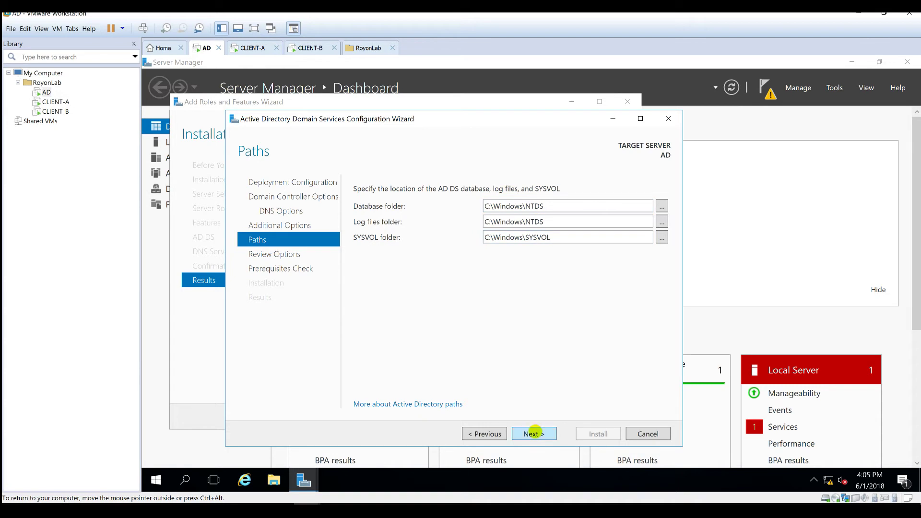
left_click(534, 433)
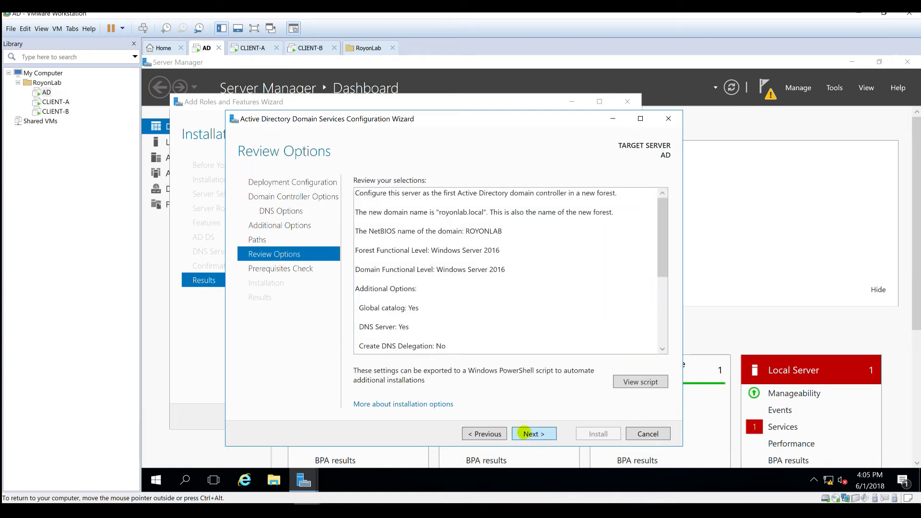
left_click(525, 433)
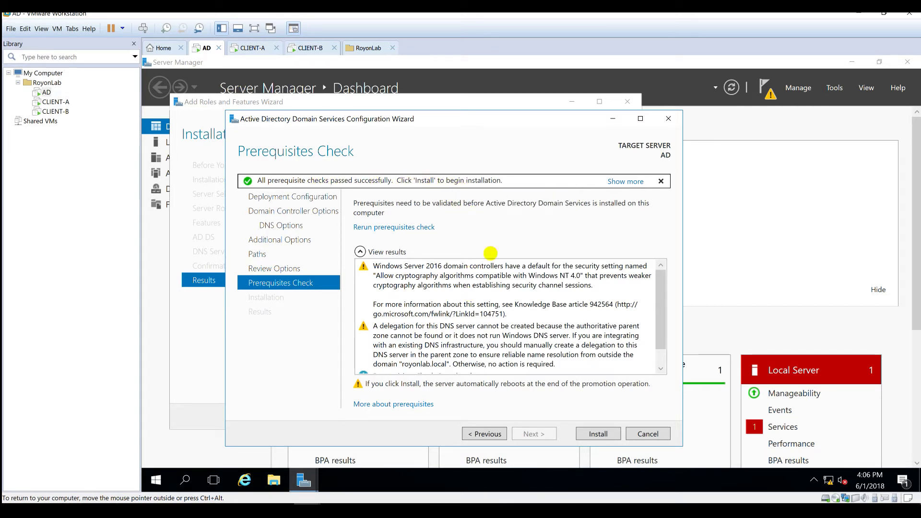
- Start the domain controller installation after prerequisites pass, then bring up the CLIENT-A VM
scroll(509, 331, "down", 1)
left_click(486, 368)
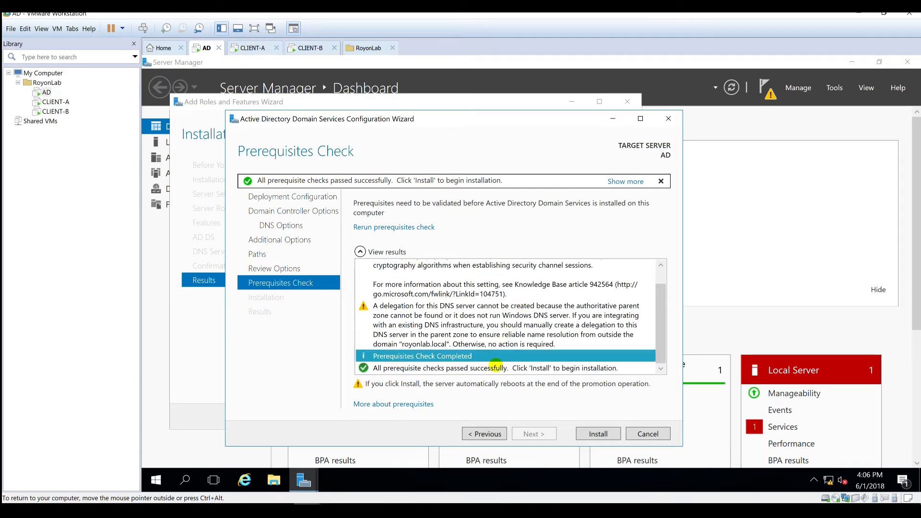
left_click(590, 435)
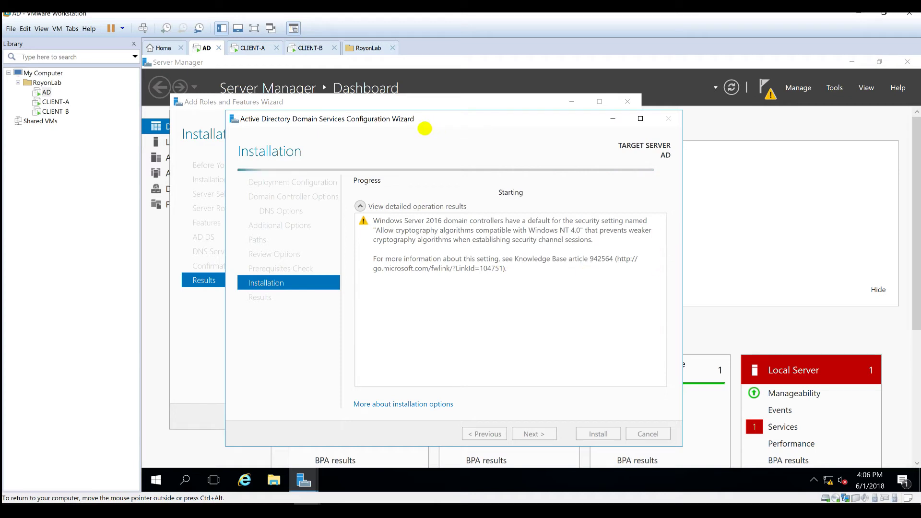
left_click(248, 48)
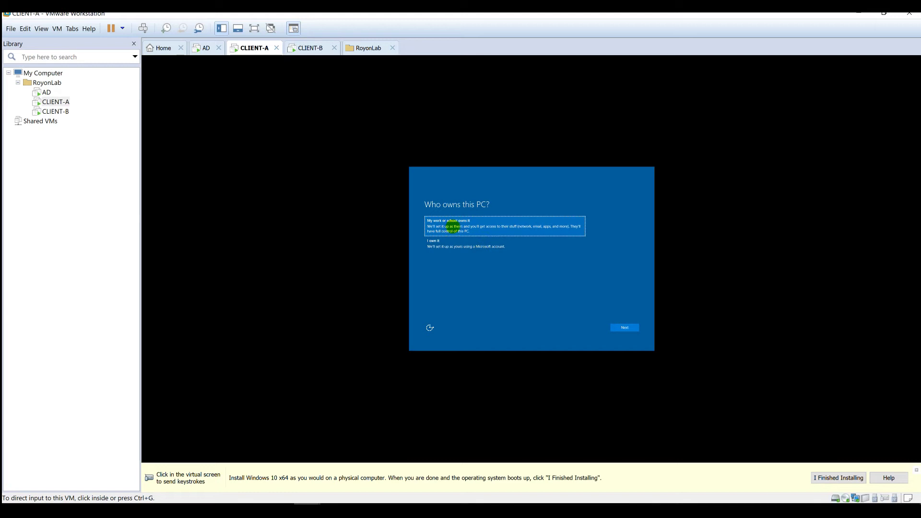
- Mark CLIENT-A as work-owned, choose Azure AD join, then opt for a local account
left_click(459, 225)
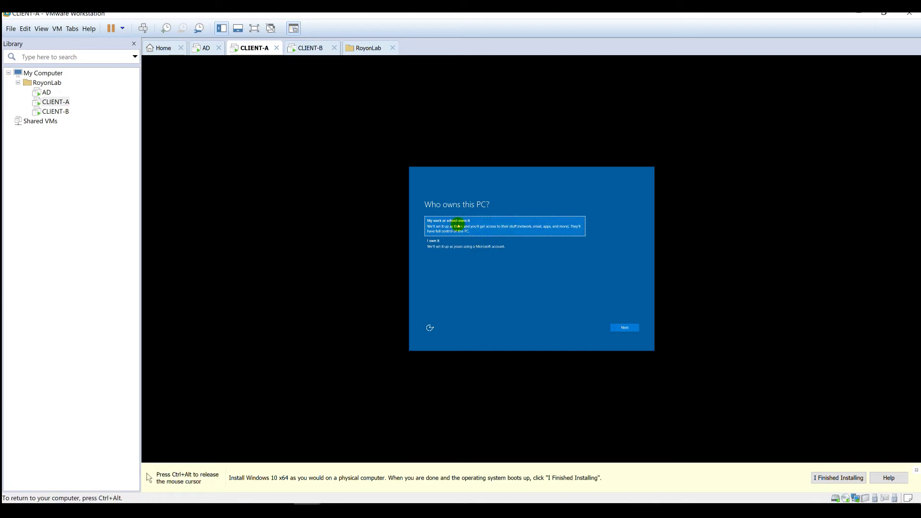
left_click(625, 328)
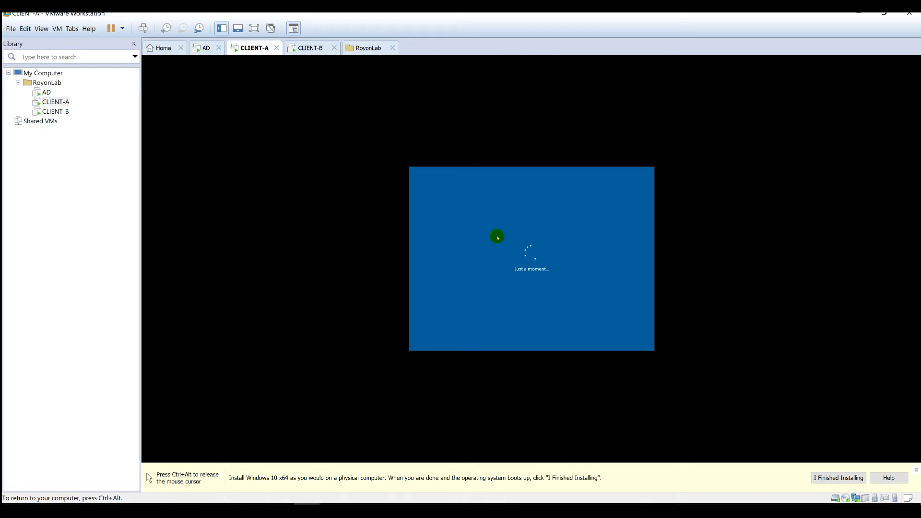
key("ctrl+alt")
left_click(317, 47)
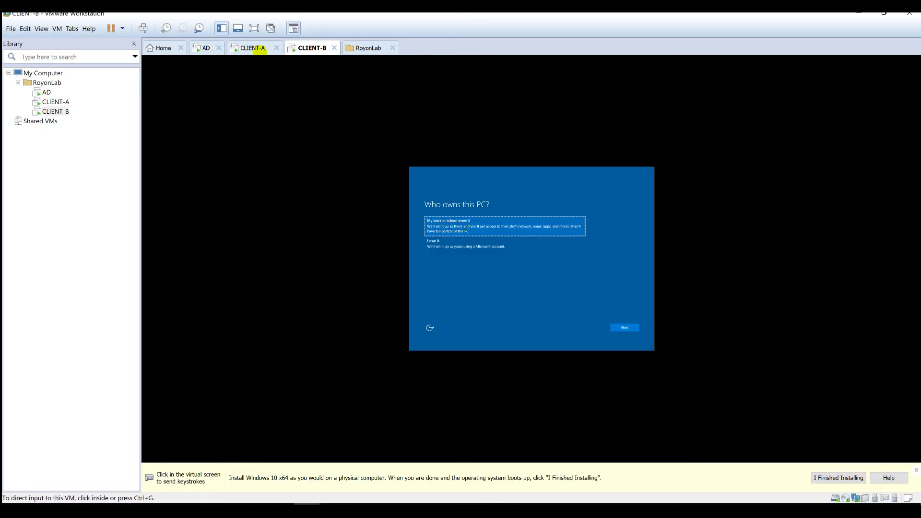
left_click(255, 47)
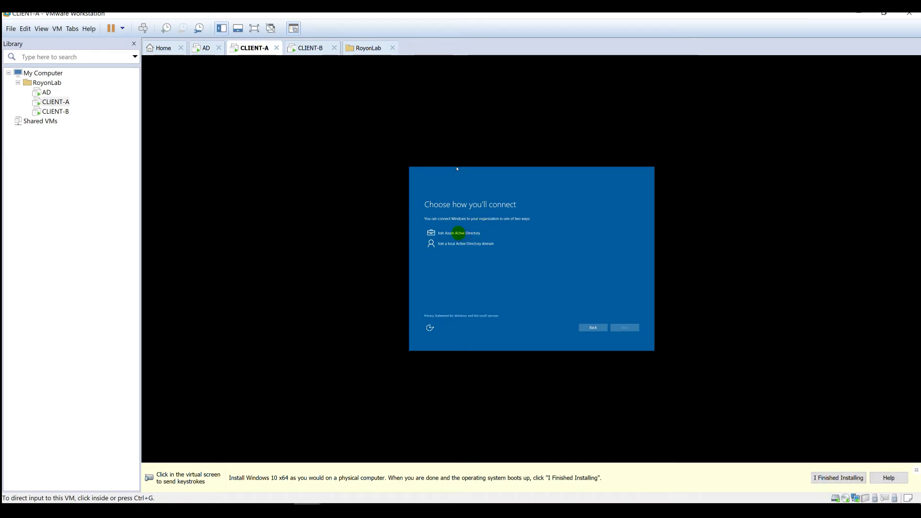
left_click(460, 233)
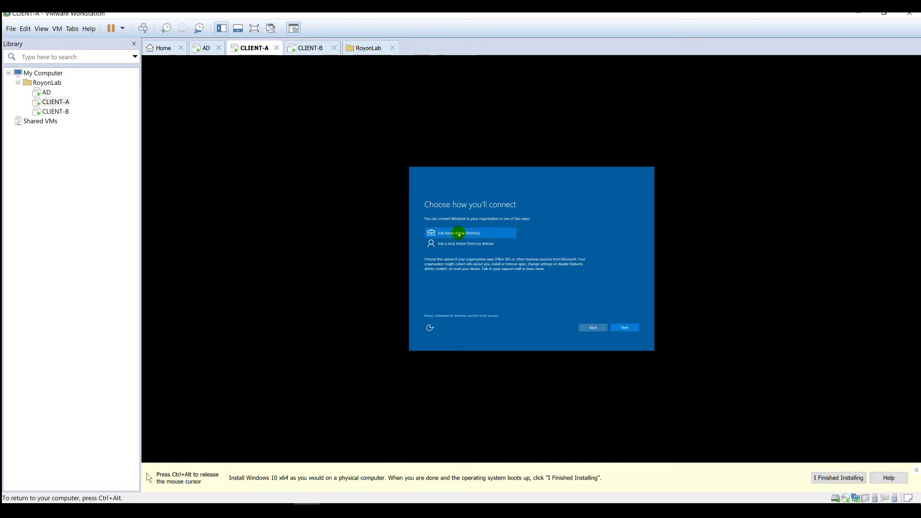
left_click(624, 329)
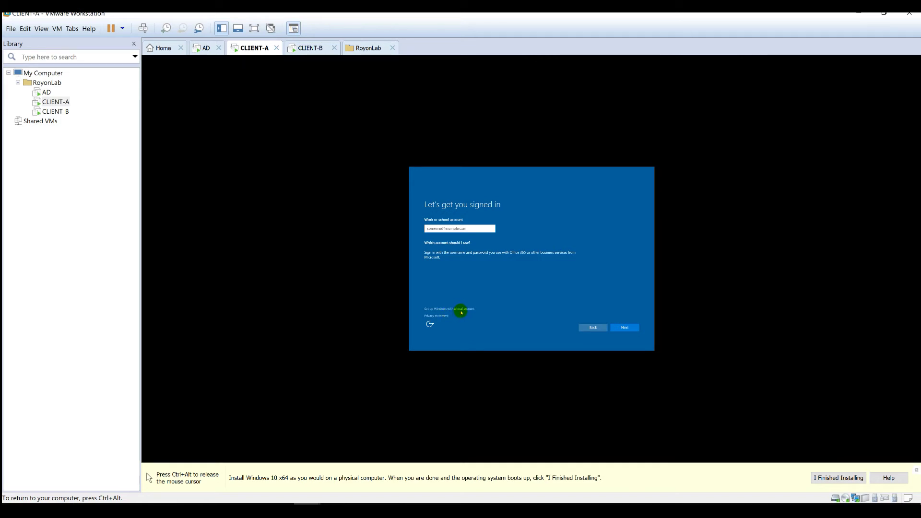
left_click(460, 310)
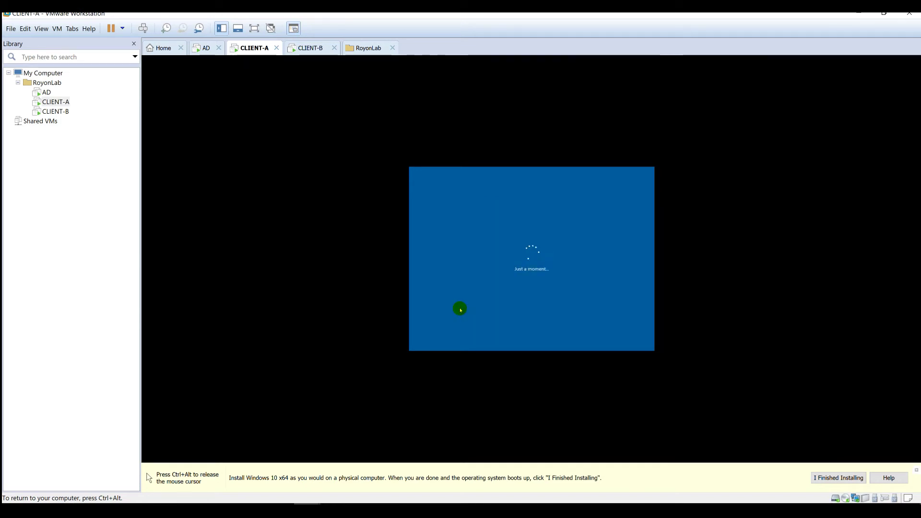
- Create the local account CLIENT-A with a password and hint, and submit it
left_click(467, 246)
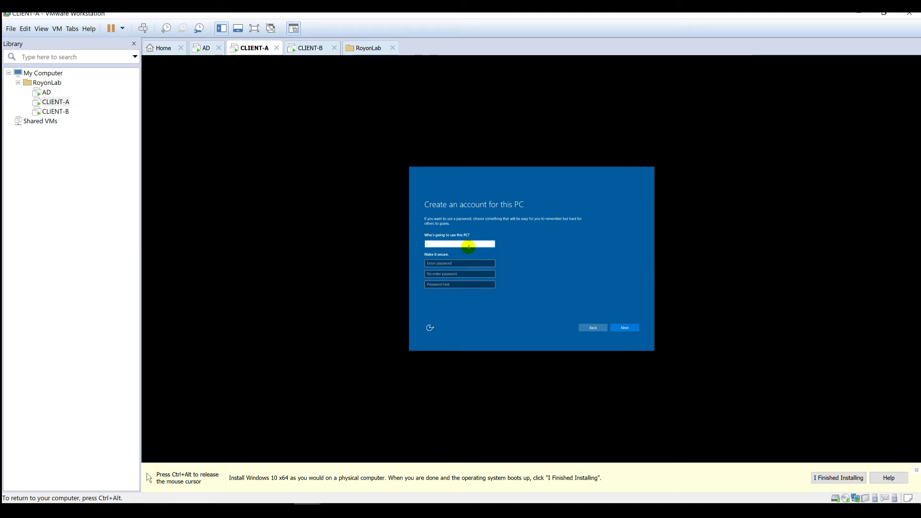
type("CLIENT-A")
key("Tab")
type("P@ssw0r")
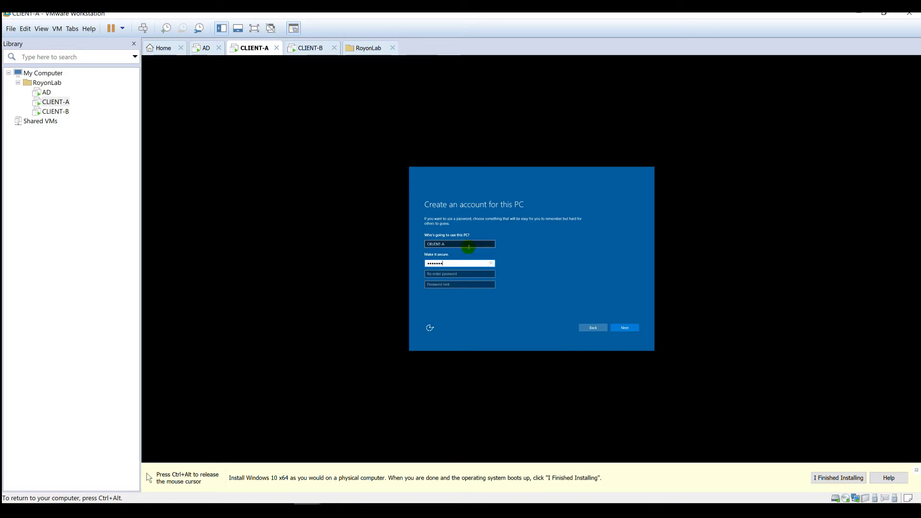
type("d")
key("Tab")
type("P@ssw0rd")
key("Tab")
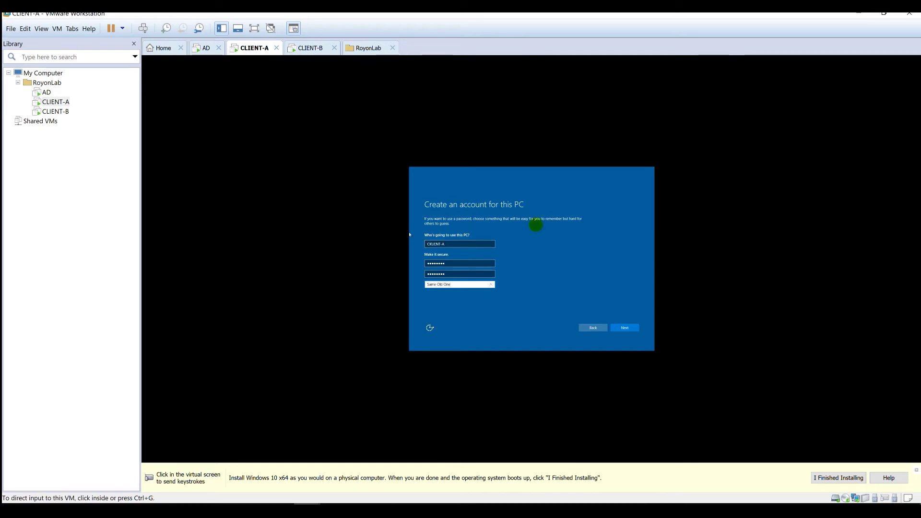
left_click(624, 328)
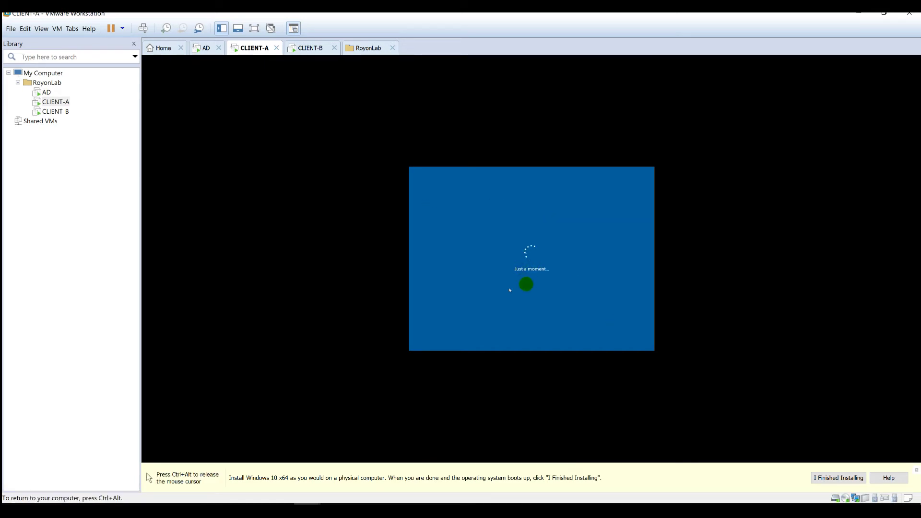
key("ctrl+alt")
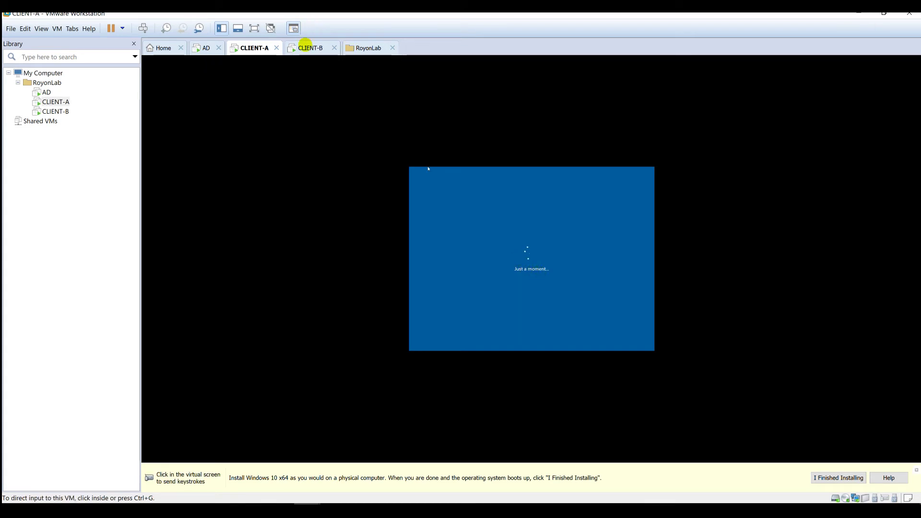
- On CLIENT-B, mark the PC as work-owned, choose Azure AD join, then opt for a local account
left_click(309, 48)
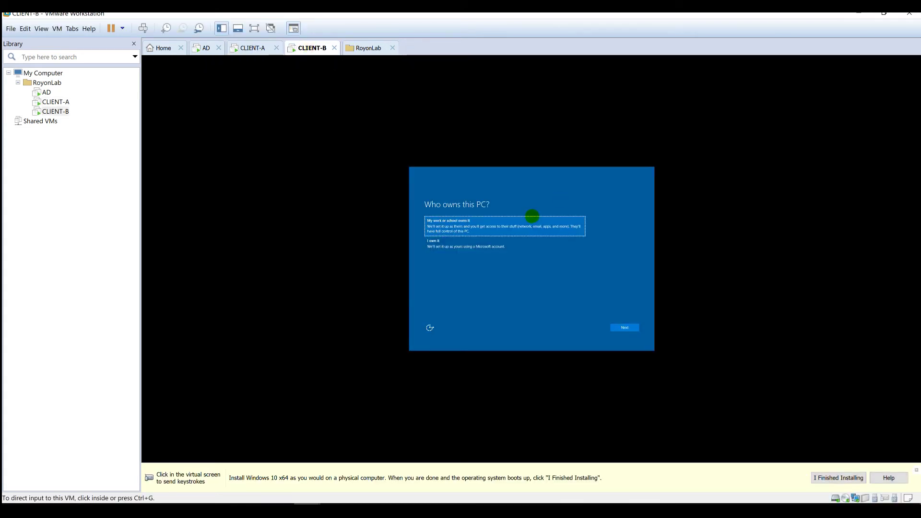
left_click(524, 217)
left_click(614, 327)
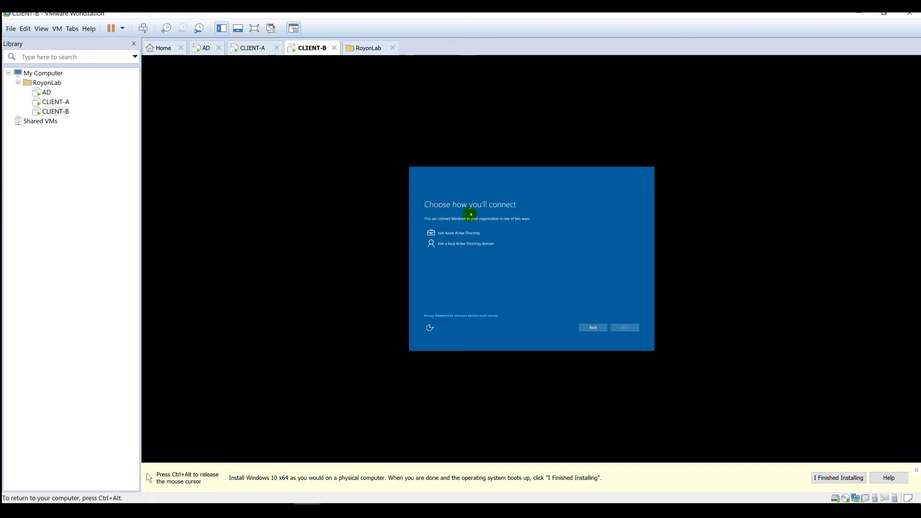
left_click(463, 232)
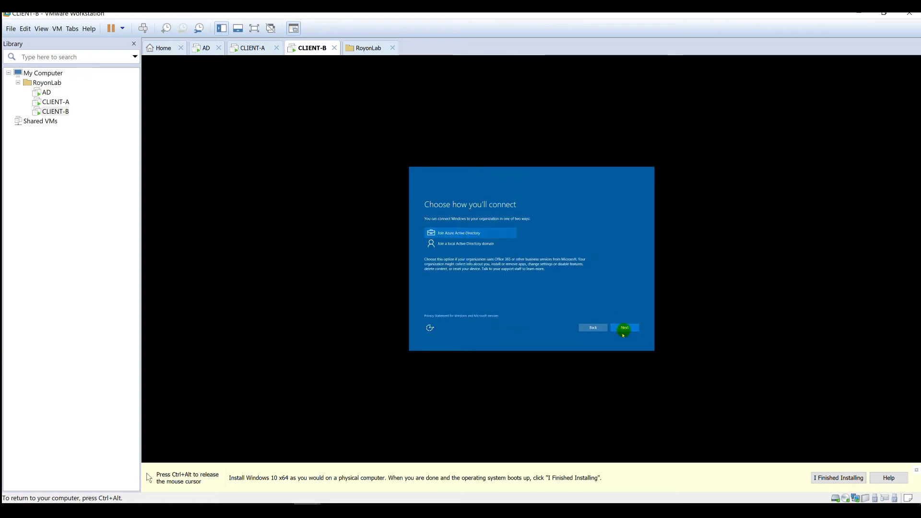
left_click(624, 327)
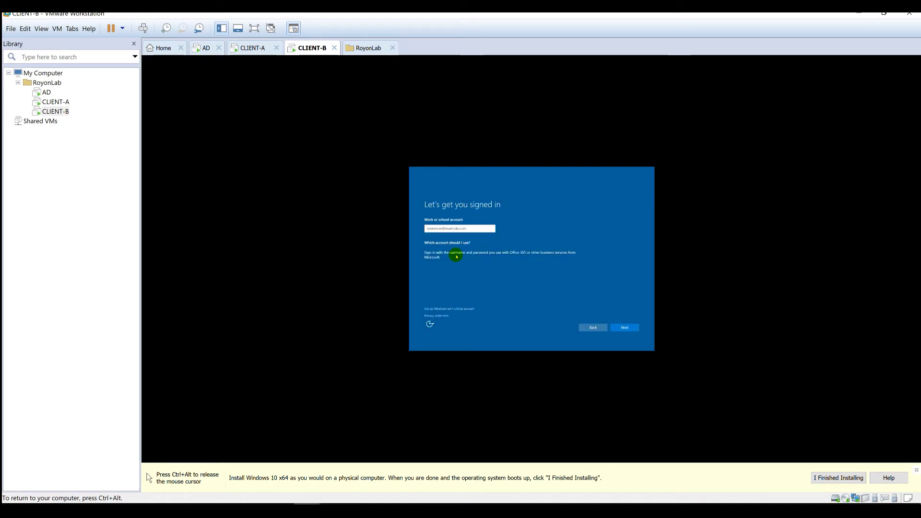
left_click(467, 309)
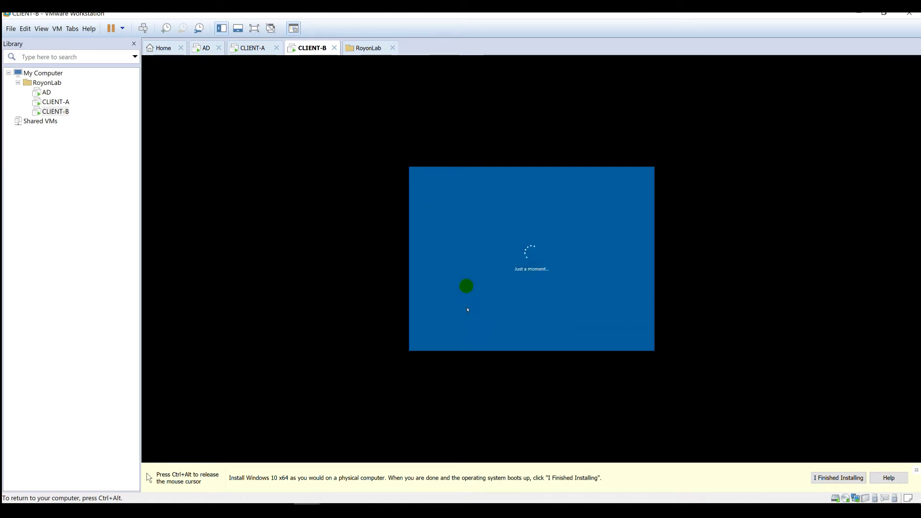
- Create the local account CLIENT-B with a password and hint, then bring up the AD server
left_click(460, 243)
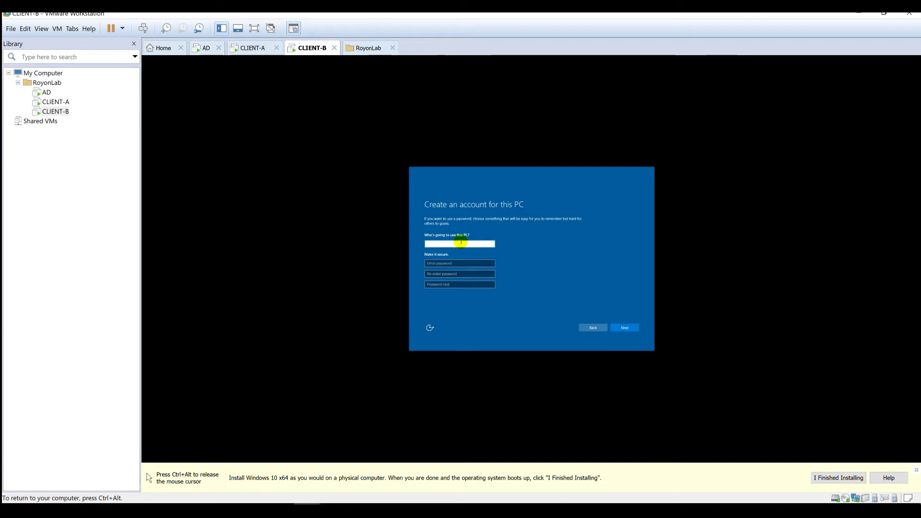
type("CLIENT-B")
key("Tab")
type("Password")
key("Tab")
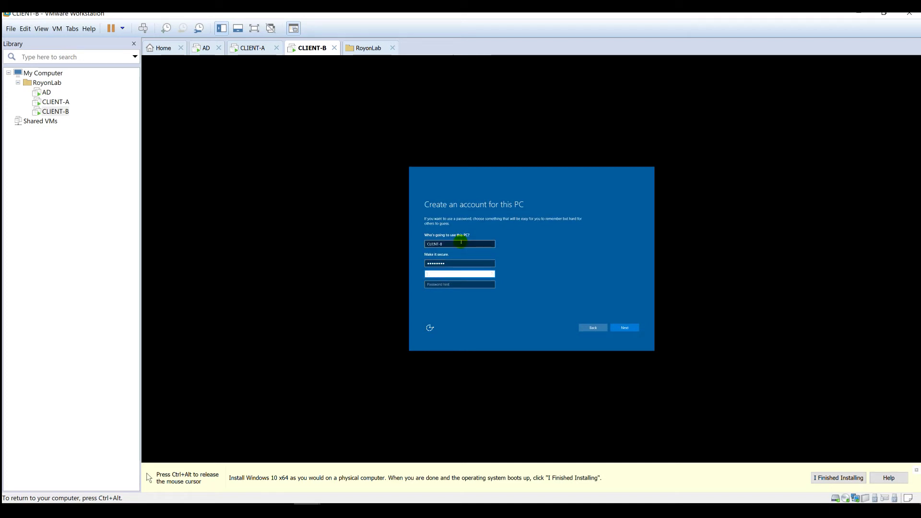
type("Password")
key("Tab")
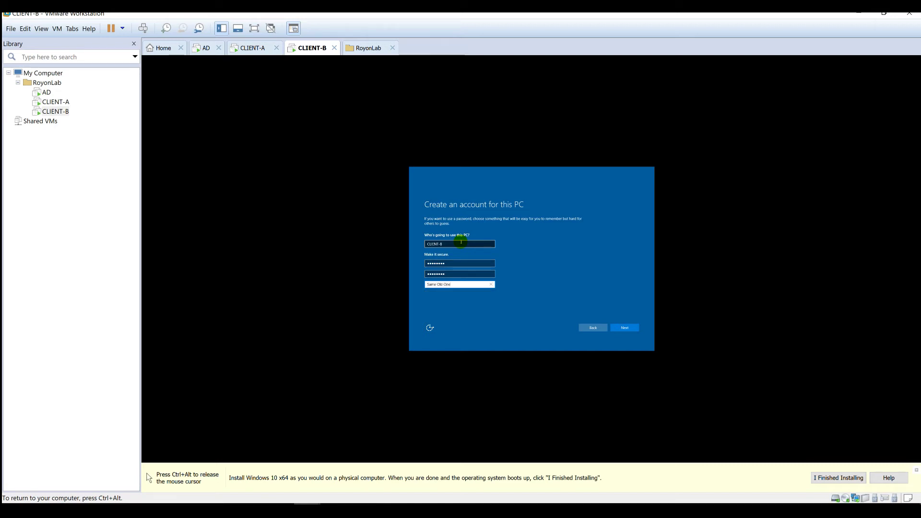
left_click(626, 329)
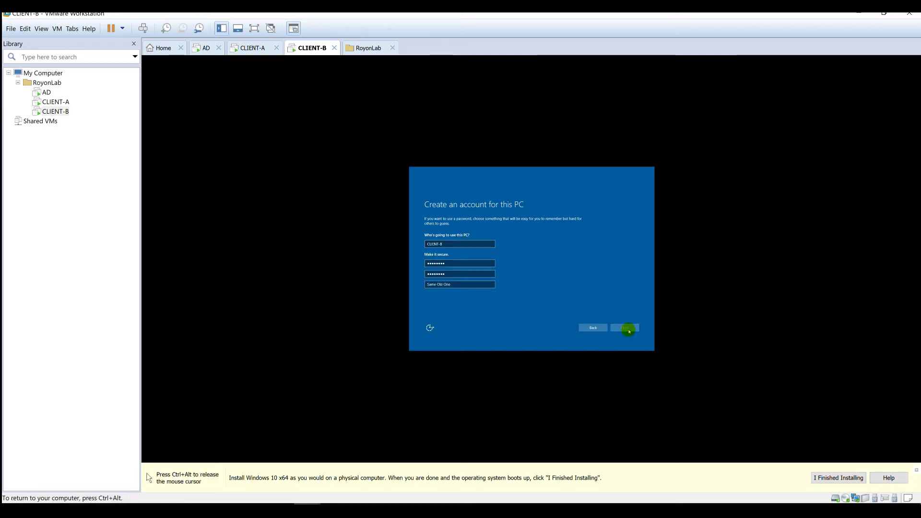
left_click(210, 51)
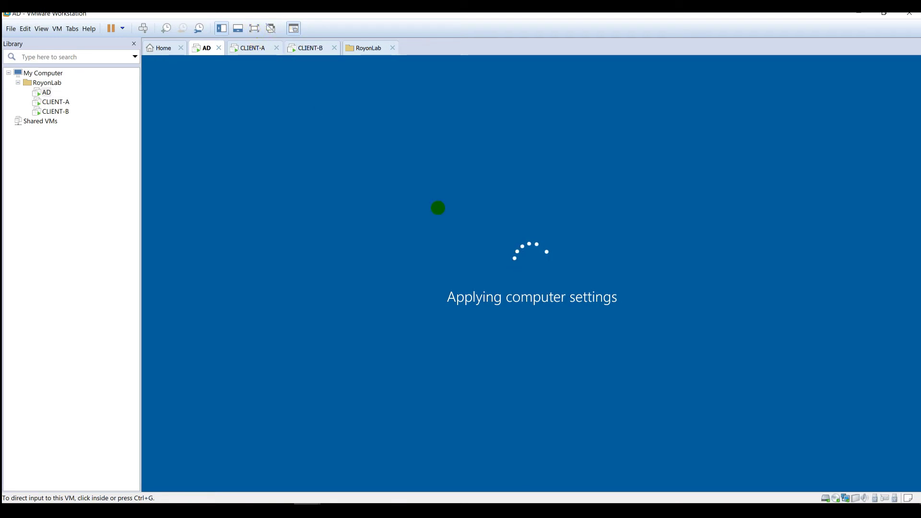
- Check both client VMs, then sign in to the AD server with the Administrator password
left_click(254, 47)
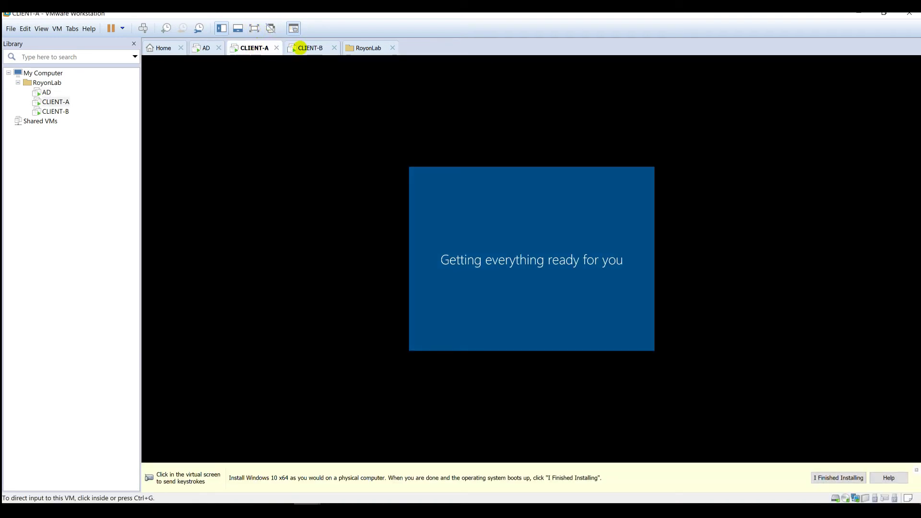
left_click(303, 47)
left_click(248, 47)
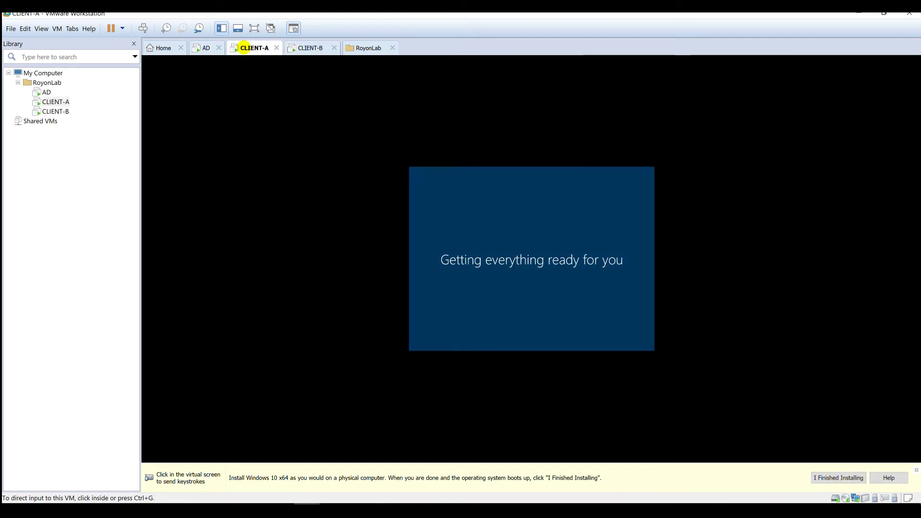
left_click(204, 47)
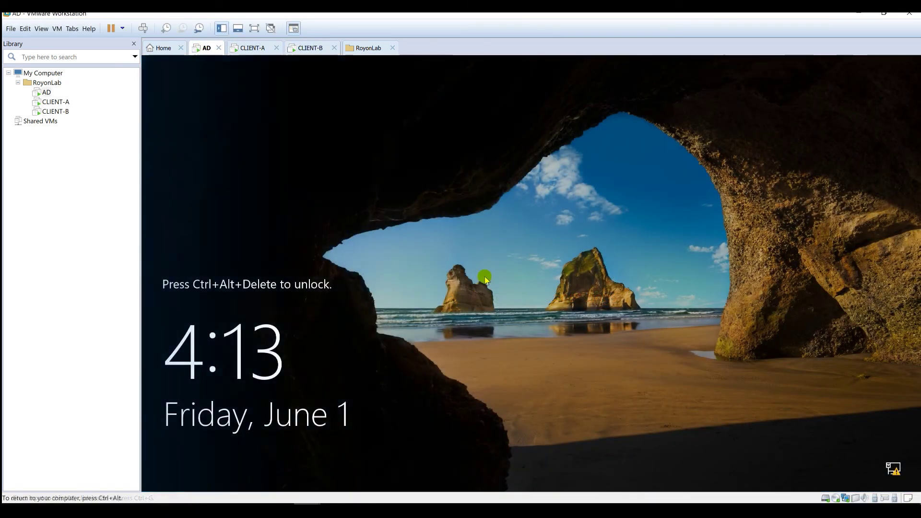
left_click(144, 27)
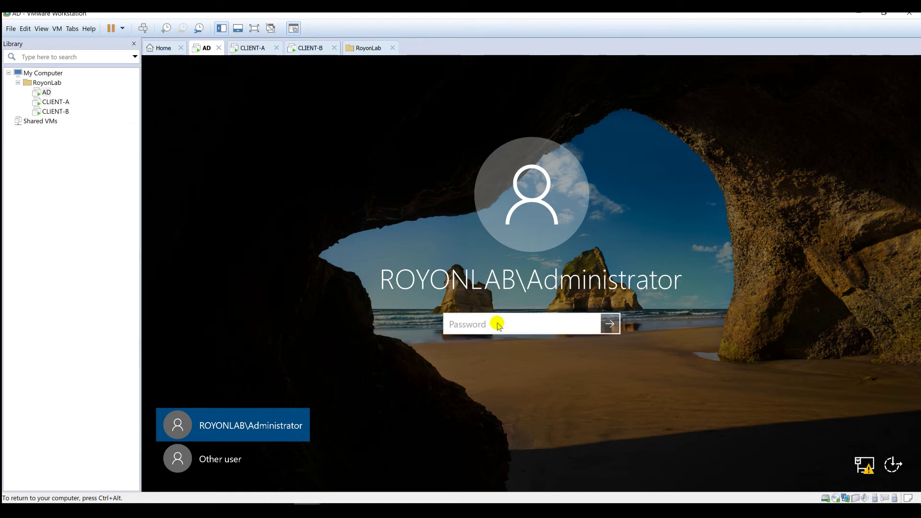
type("••••••••")
key("Return")
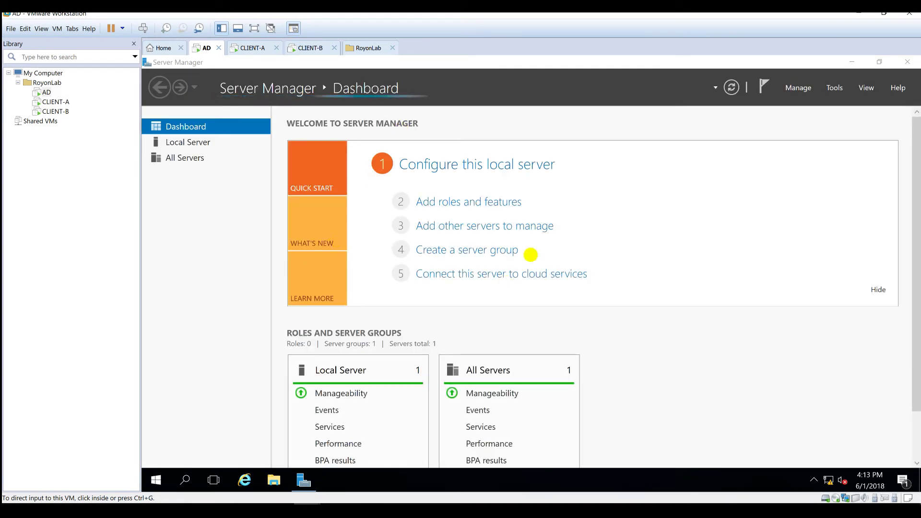
- Launch Active Directory Users and Computers from Tools, maximize it, and open royonlab.local's Users container
left_click(834, 87)
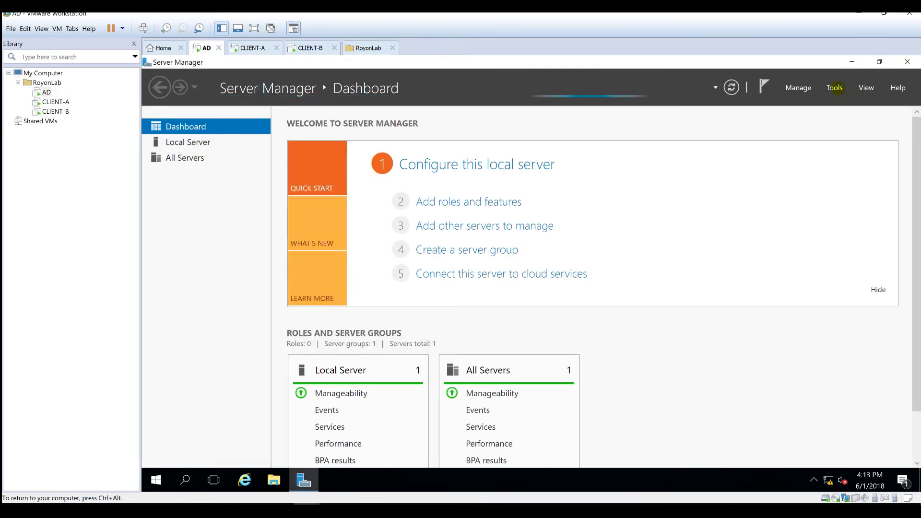
left_click(835, 87)
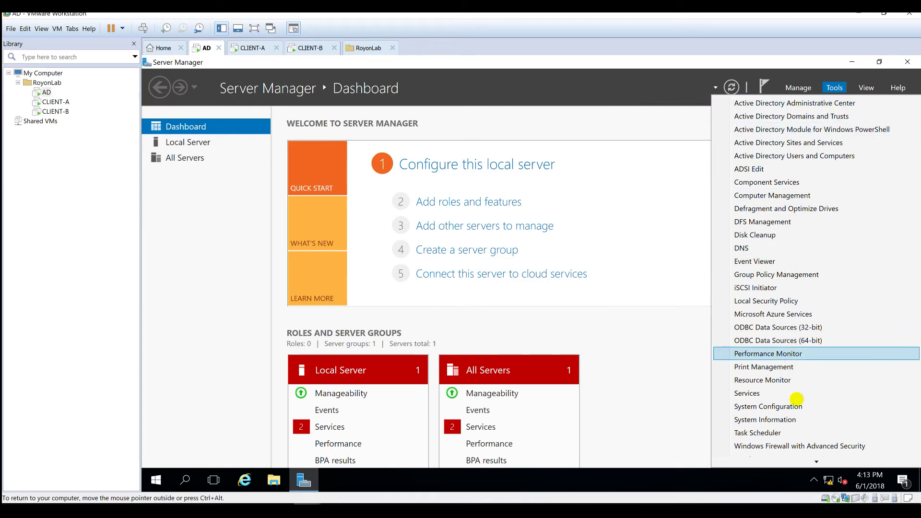
mouse_move(804, 461)
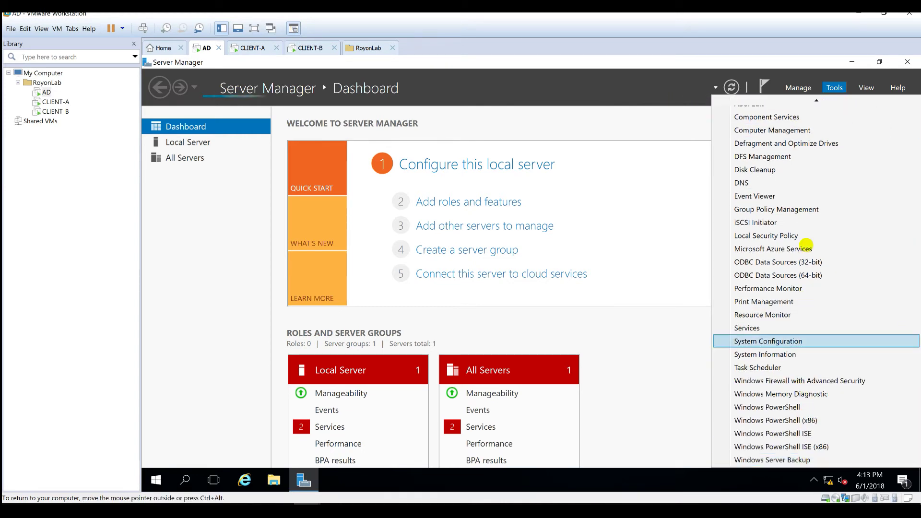
mouse_move(796, 102)
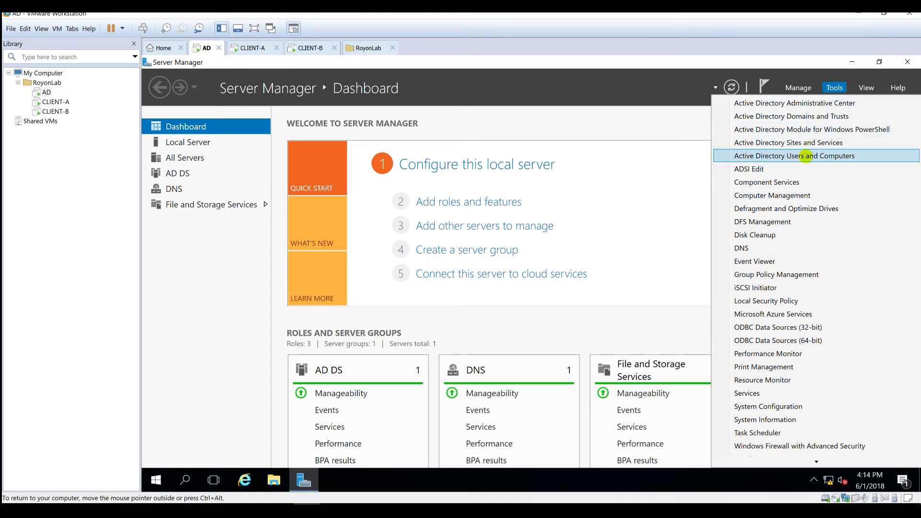
left_click(806, 157)
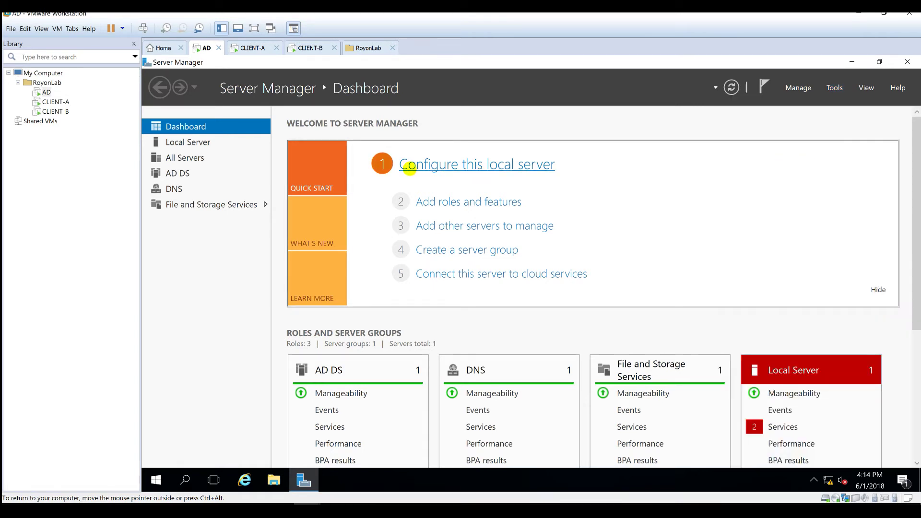
double_click(362, 118)
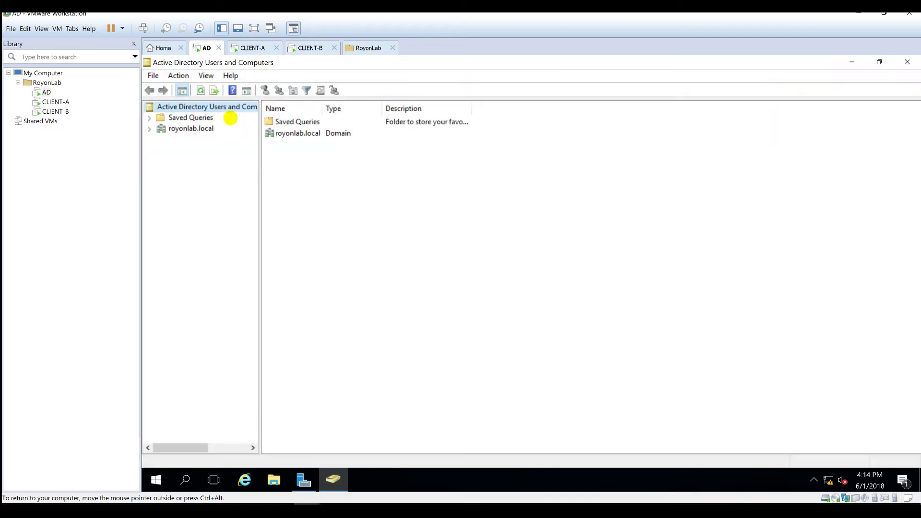
left_click(205, 128)
double_click(199, 127)
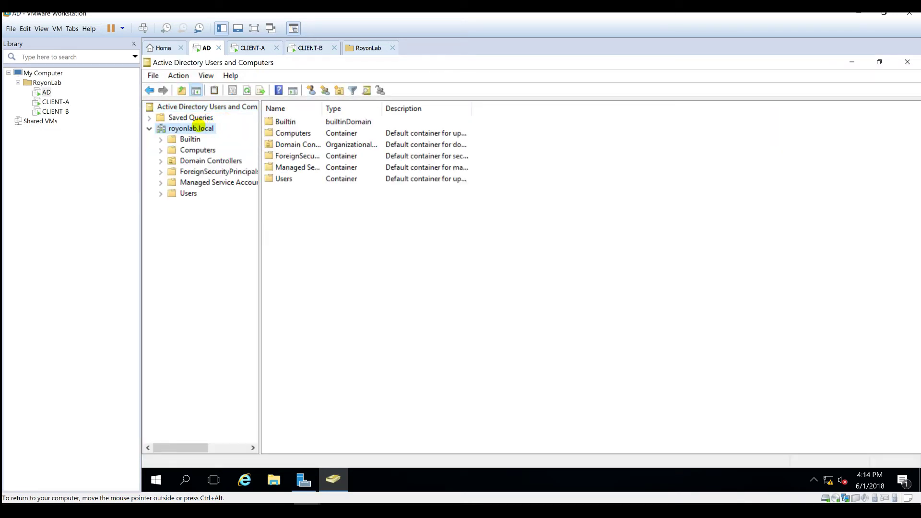
left_click(191, 193)
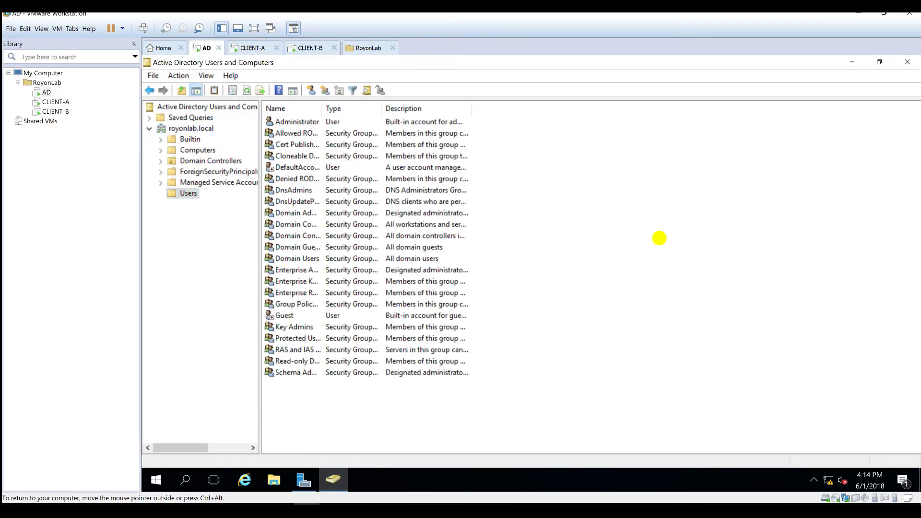
- Start a new user in Users and enter the appadmin mr. name and logon details
right_click(661, 240)
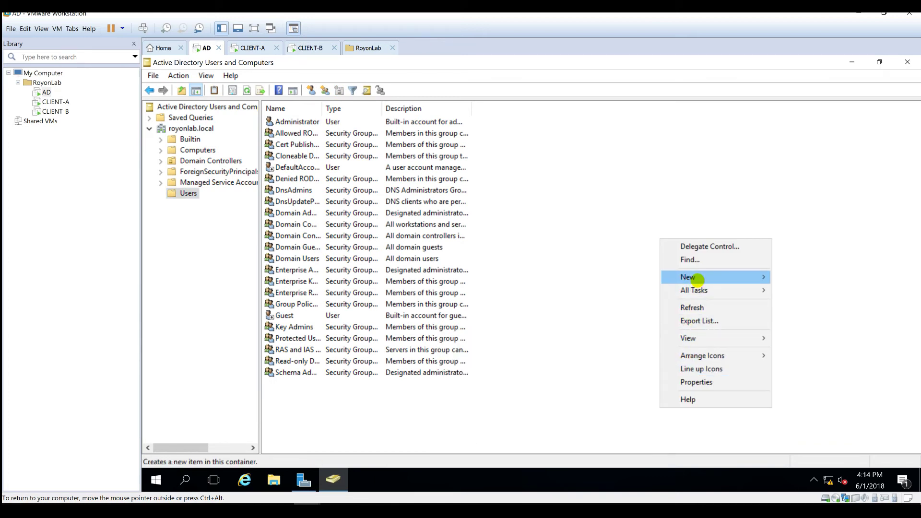
mouse_move(686, 278)
left_click(563, 408)
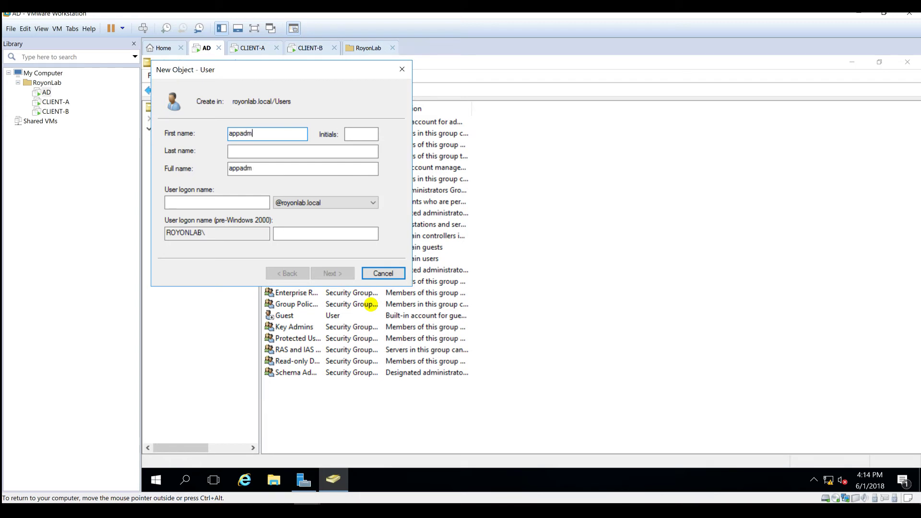
key("Tab")
key("Tab")
key("Tab")
key("Tab")
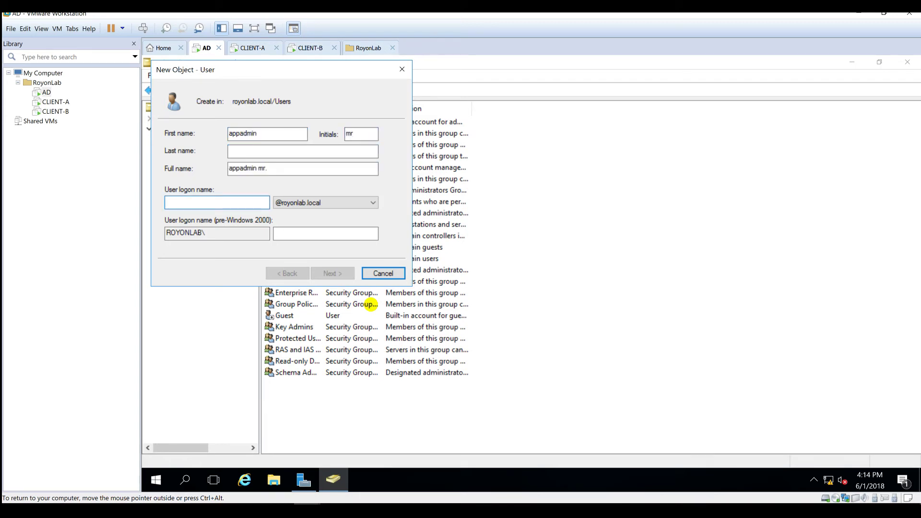
type("appadmin")
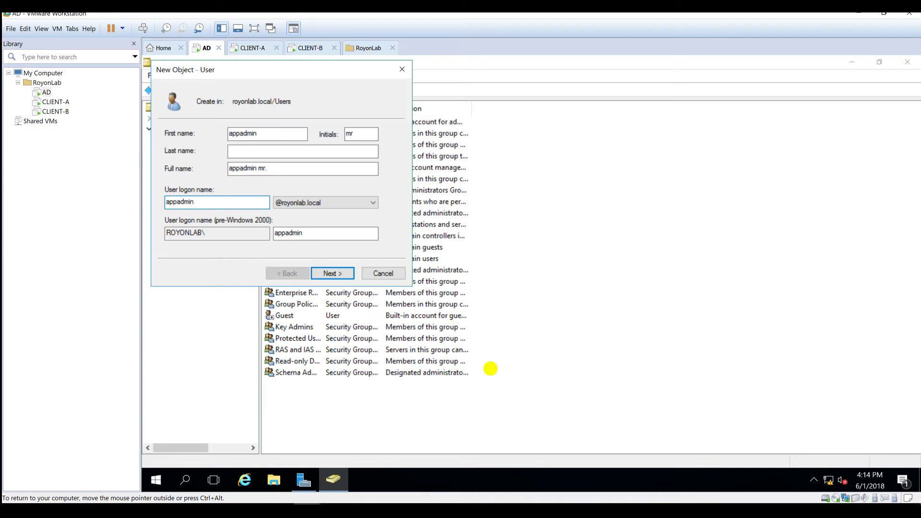
left_click(329, 272)
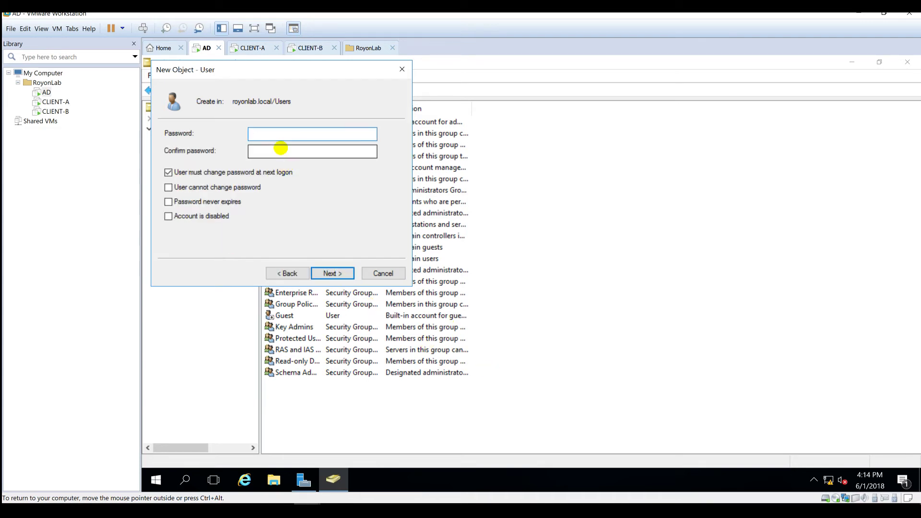
- Give appadmin a password that never expires and cannot be changed, then finish creating the user
type("Pa$$w0rd")
left_click(281, 149)
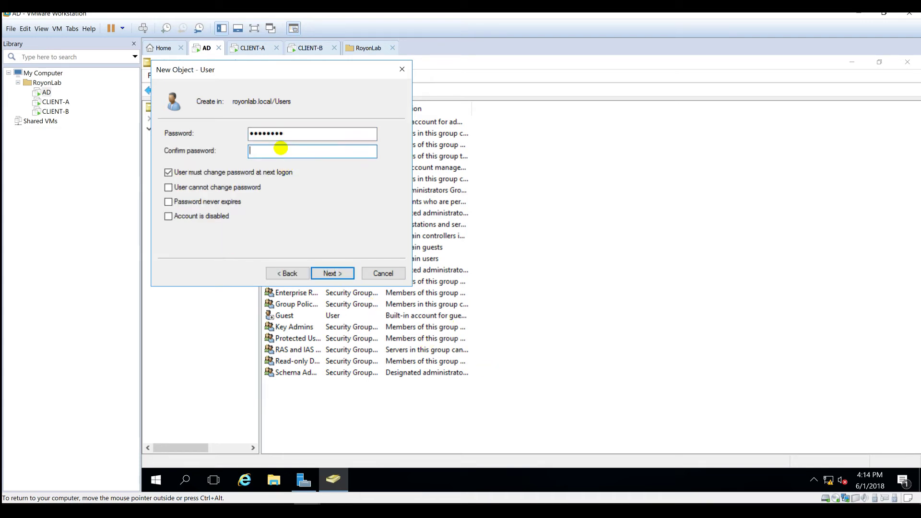
type("Pa$$w0rd")
key("Tab")
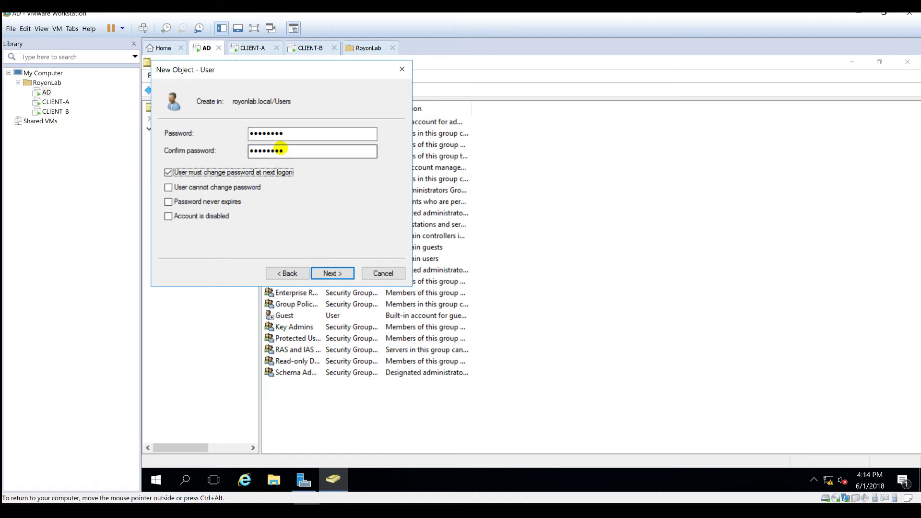
key("space")
key("Tab")
key("Tab")
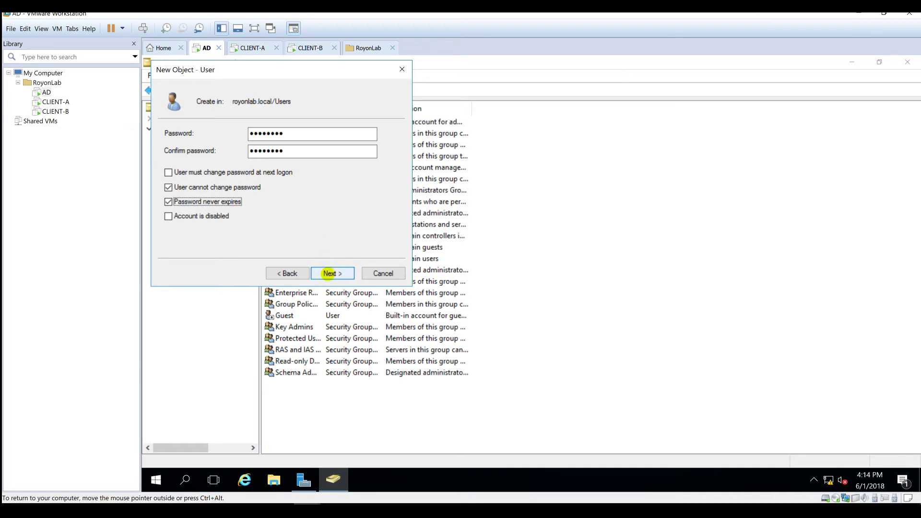
left_click(329, 273)
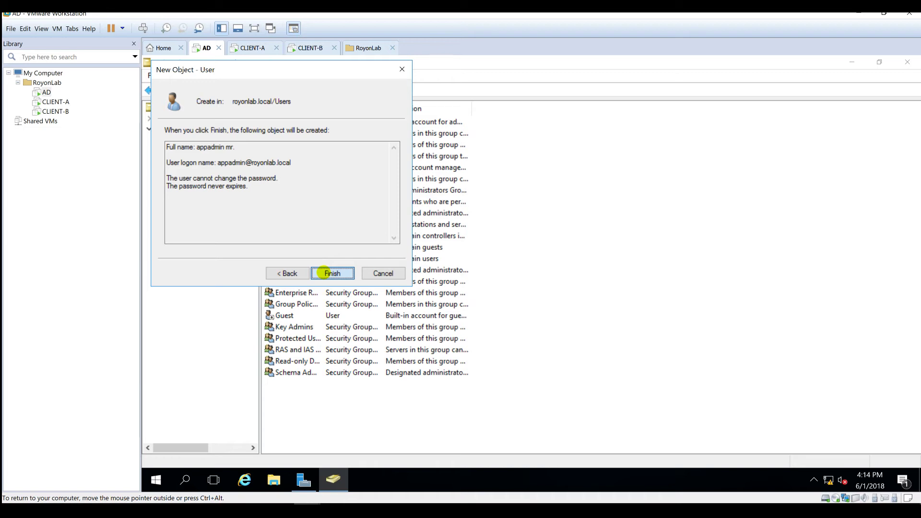
left_click(324, 273)
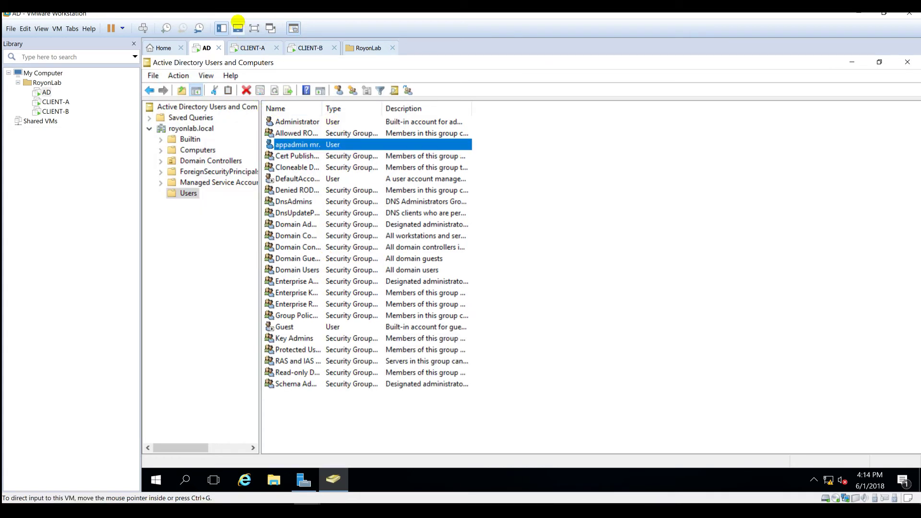
- Add appadmin mr. to the Domain Admins group through its Member Of properties
right_click(284, 147)
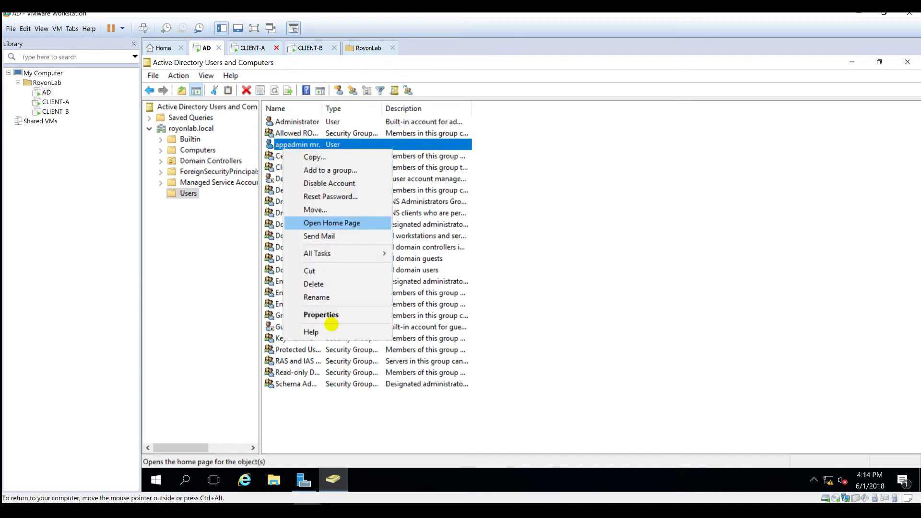
left_click(321, 315)
left_click(449, 129)
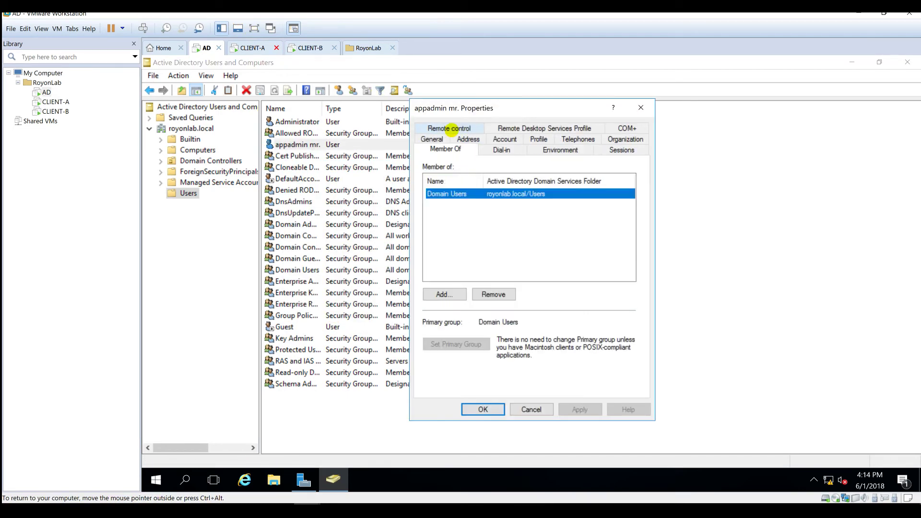
left_click(456, 289)
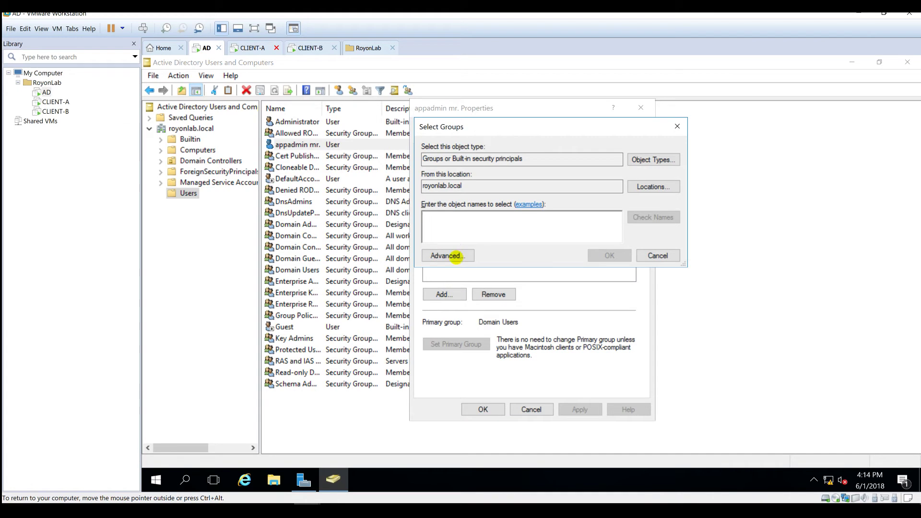
left_click(454, 256)
left_click(697, 239)
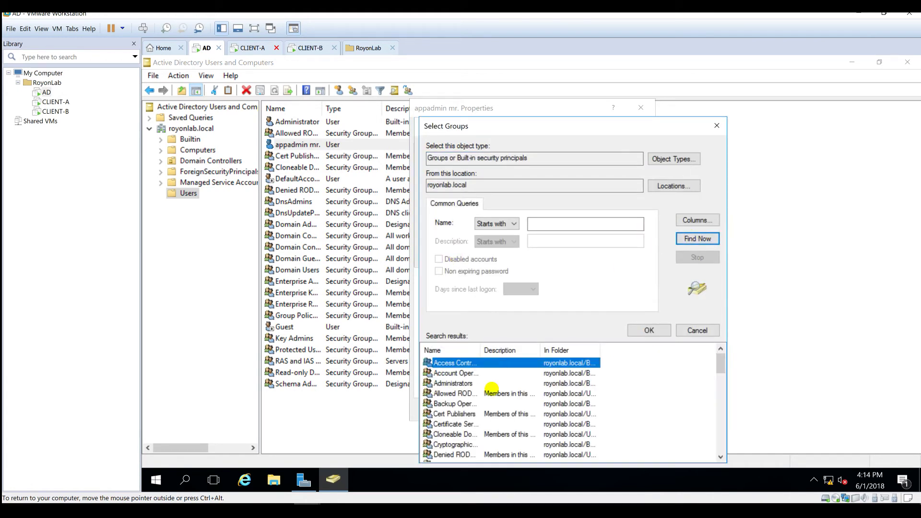
scroll(480, 396, "down", 2)
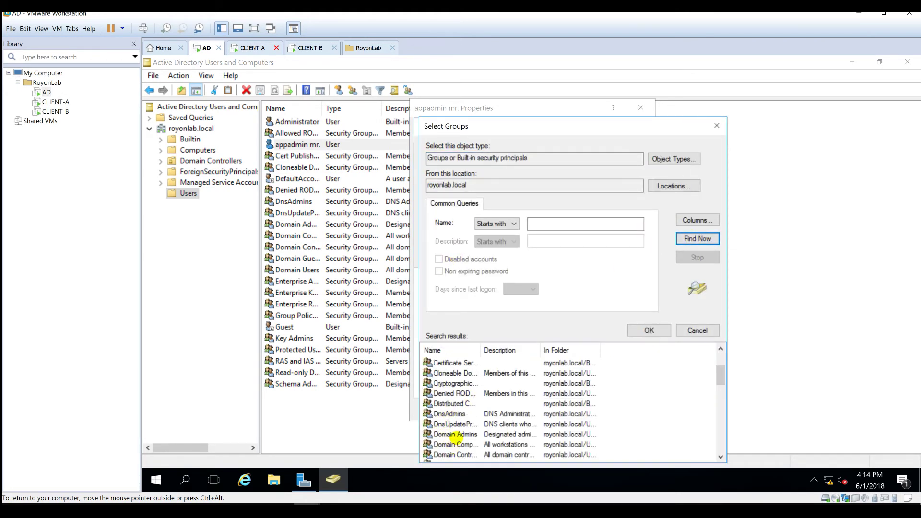
left_click(455, 435)
left_click(646, 331)
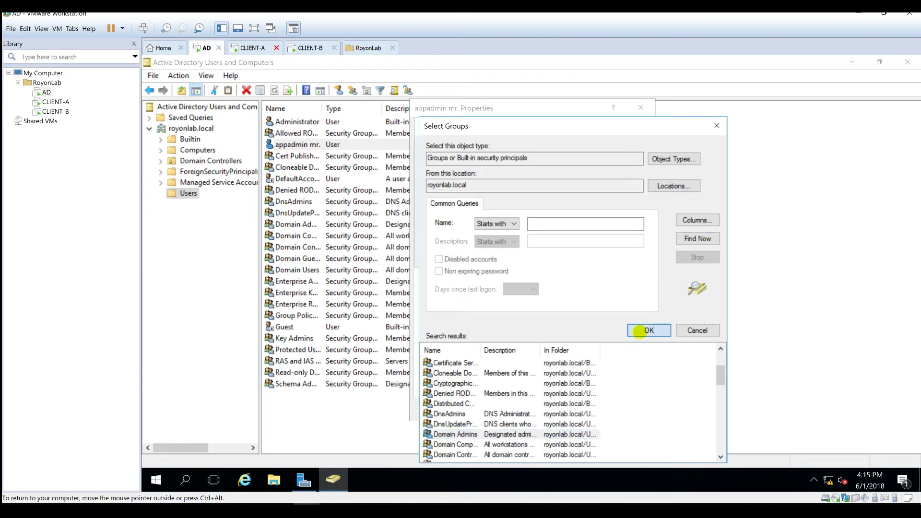
left_click(610, 260)
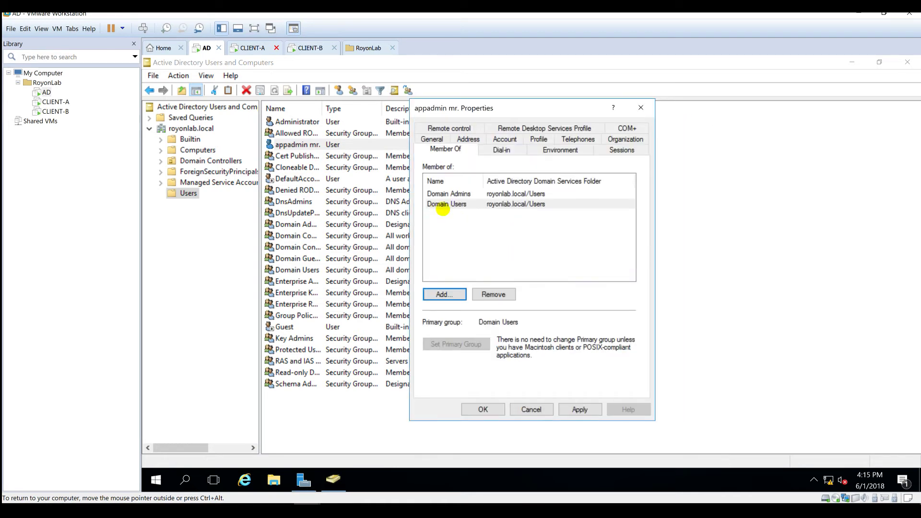
left_click(576, 409)
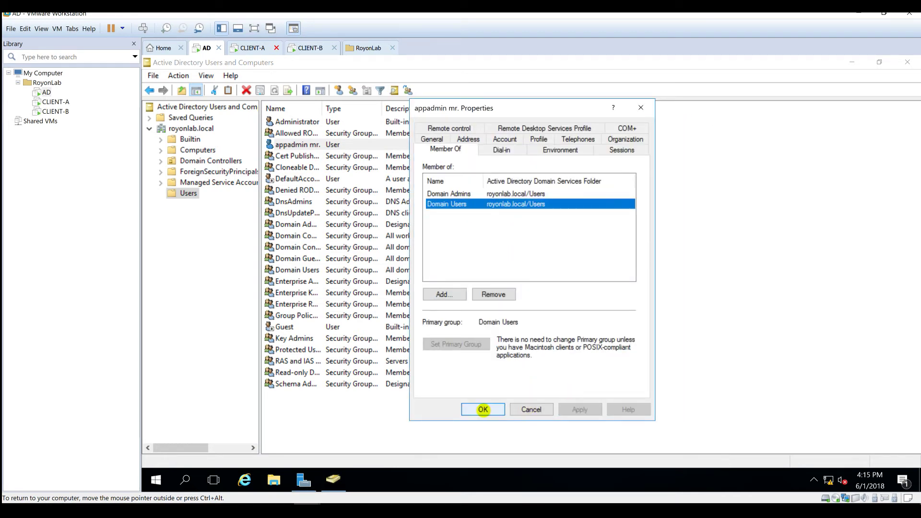
left_click(482, 409)
- Start a new user named client-a with initials mr and logon name client-a
right_click(584, 181)
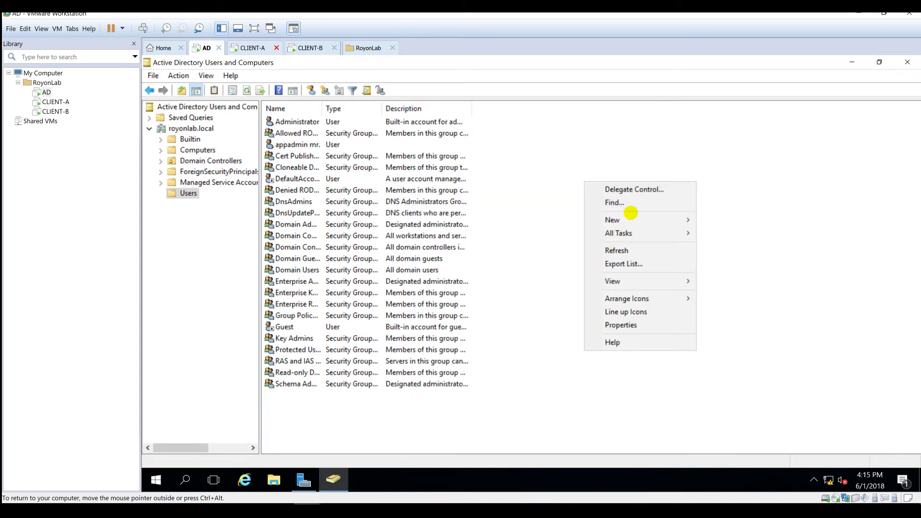
mouse_move(632, 218)
left_click(776, 353)
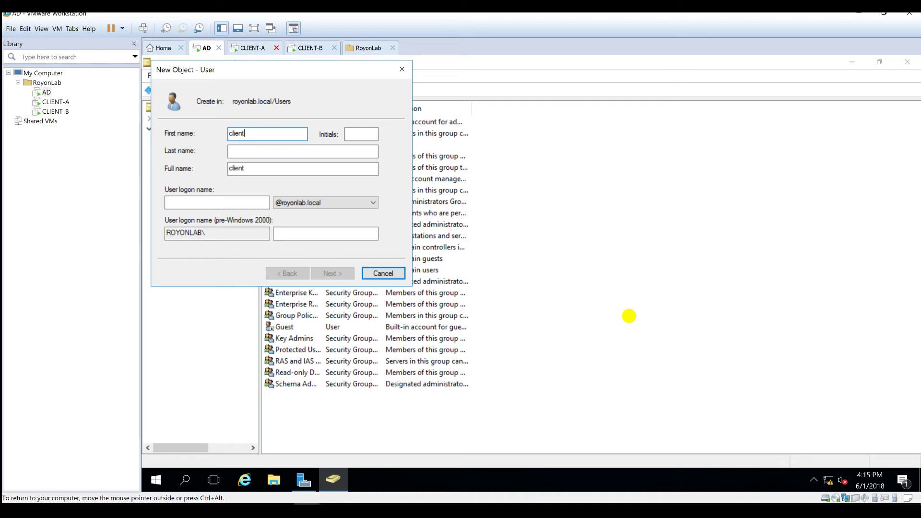
type("client-a")
key("Tab")
type("mr")
key("Tab")
key("Tab")
key("Tab")
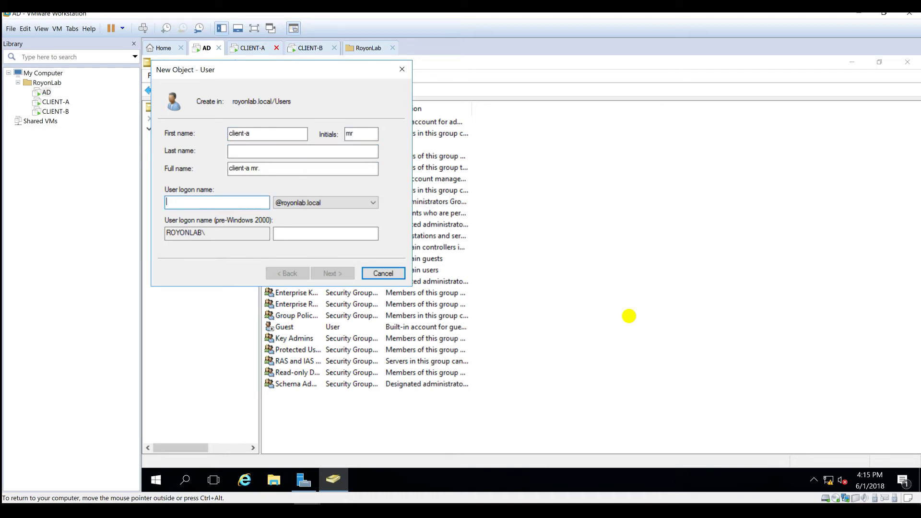
type("client-a")
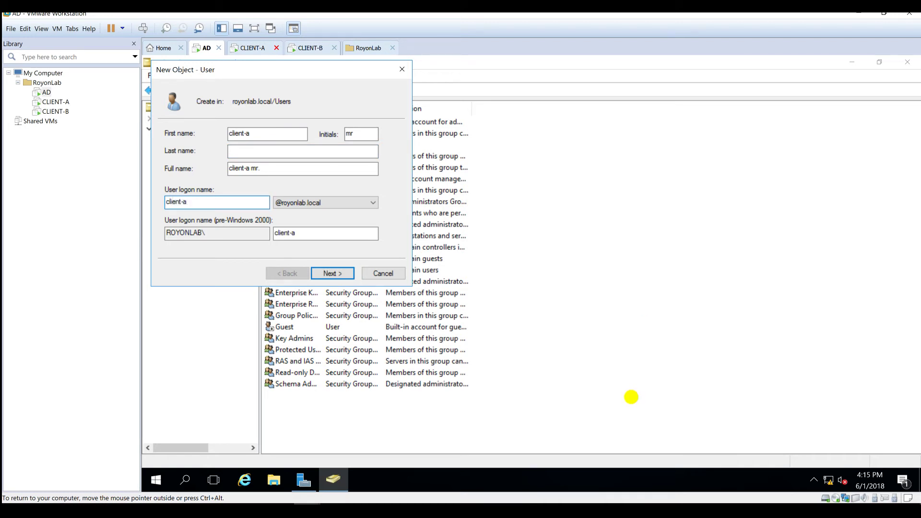
left_click(347, 273)
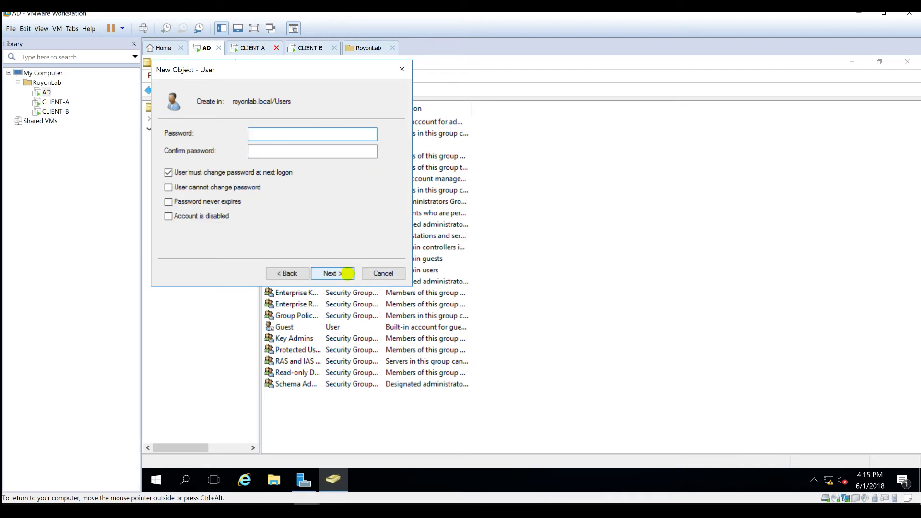
- Give client-a a never-expiring password with no forced change at logon, then finish
key("Tab")
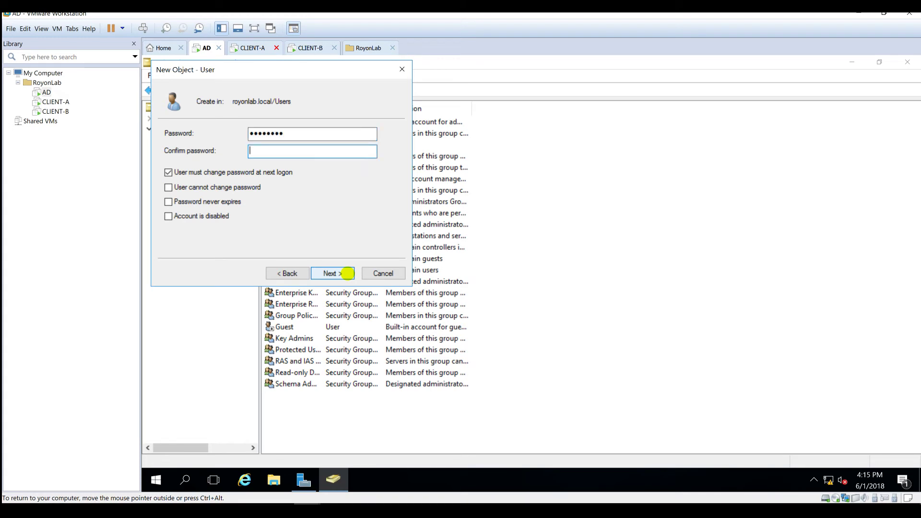
type("P@ssw0rd")
key("Tab")
key("space")
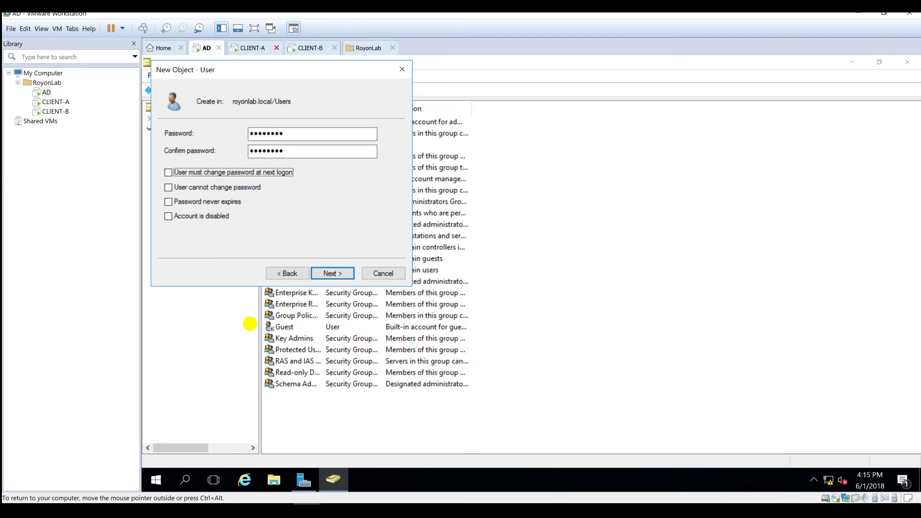
left_click(230, 200)
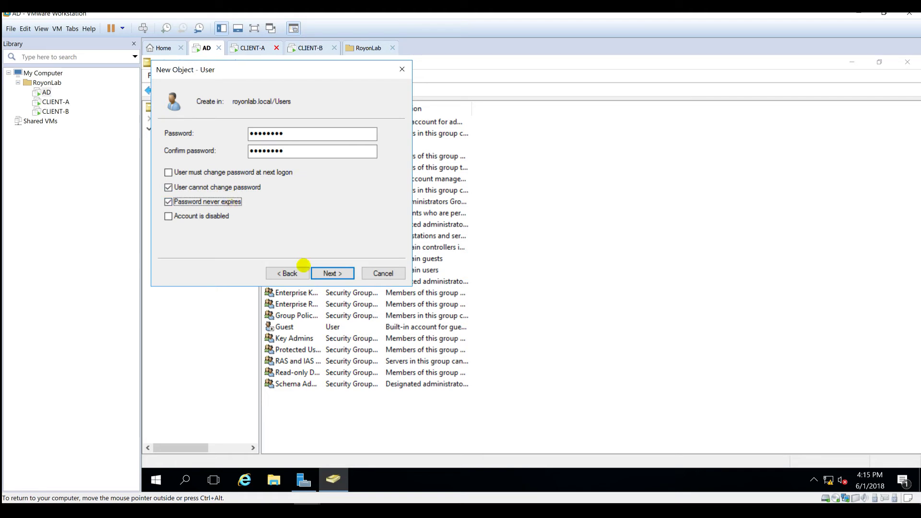
left_click(325, 272)
left_click(325, 272)
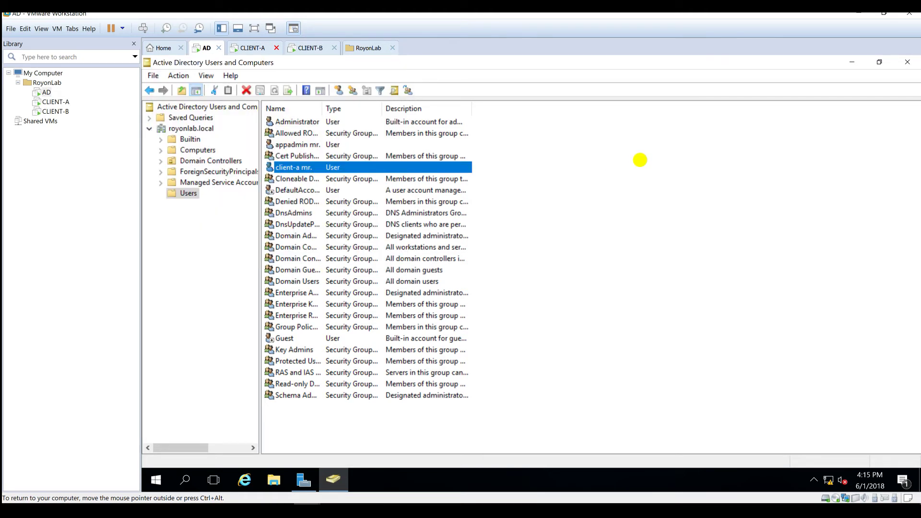
- Start a new user client-b with initials mr and logon name client-b
right_click(641, 159)
mouse_move(696, 199)
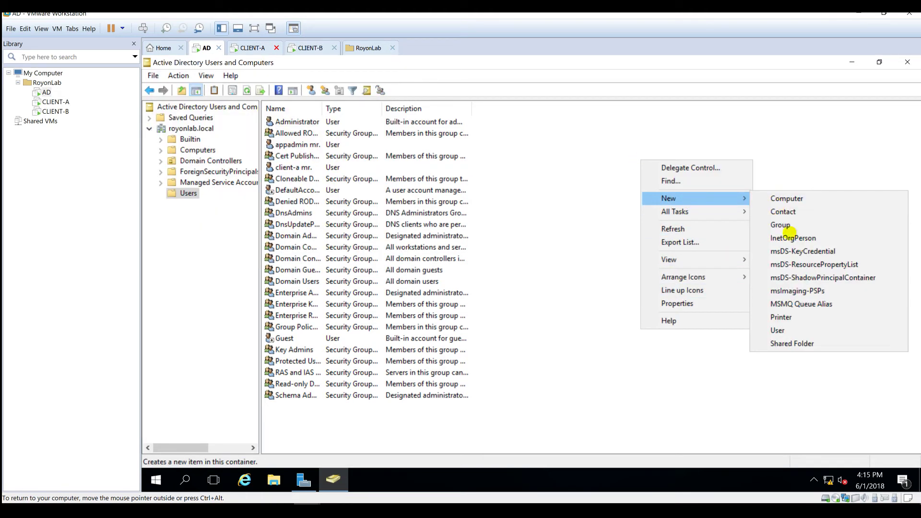
left_click(777, 330)
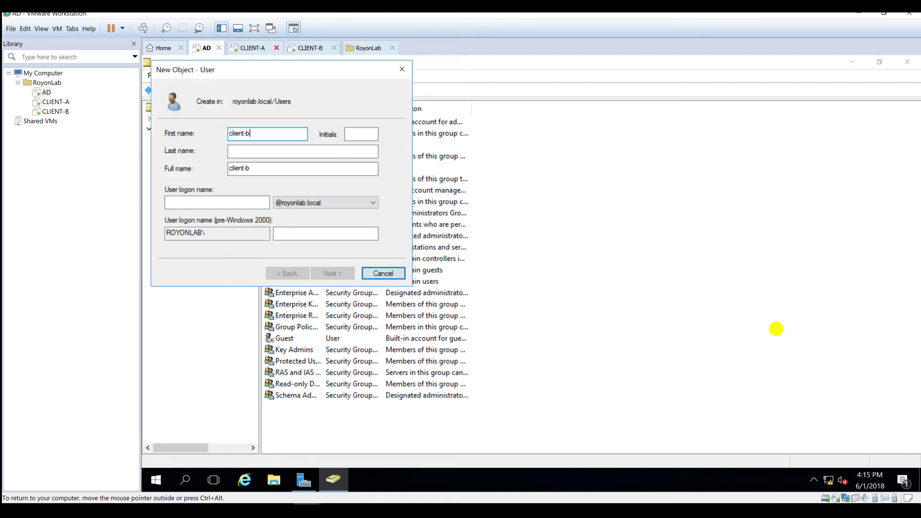
key("Tab")
key("Tab")
key("Tab")
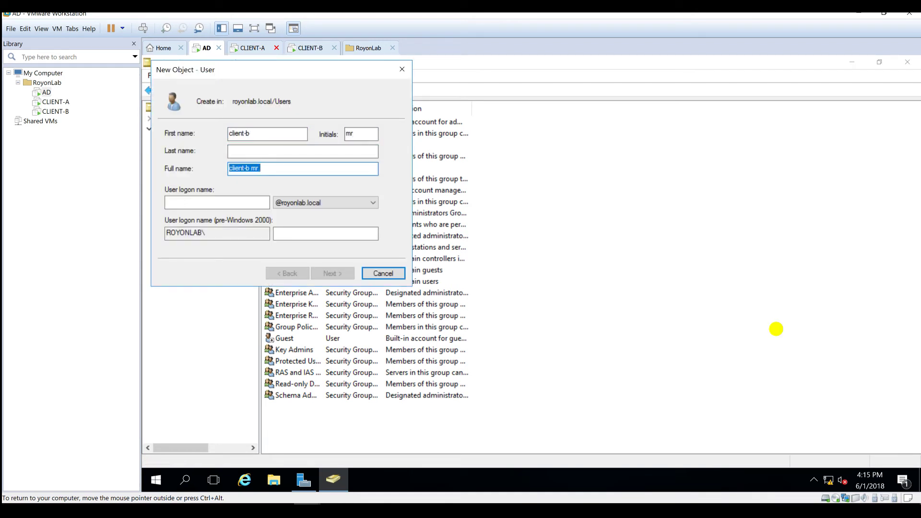
key("Tab")
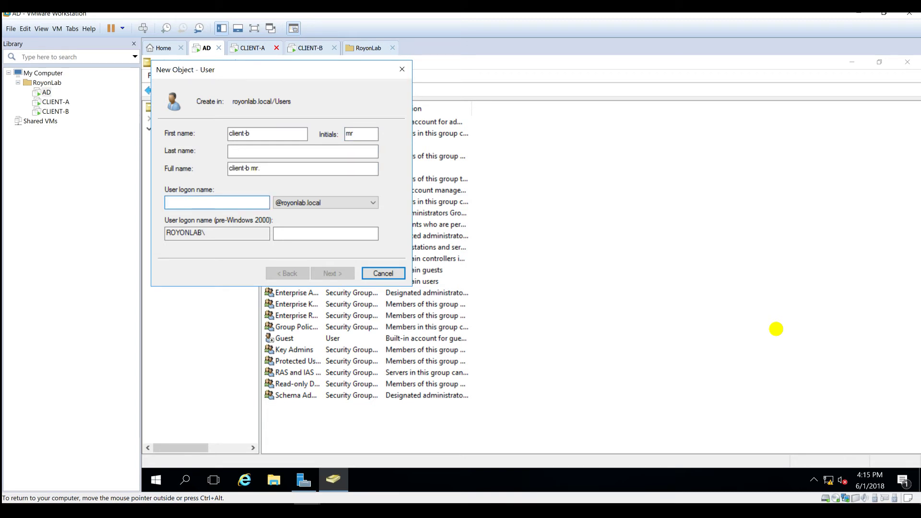
type("client-b")
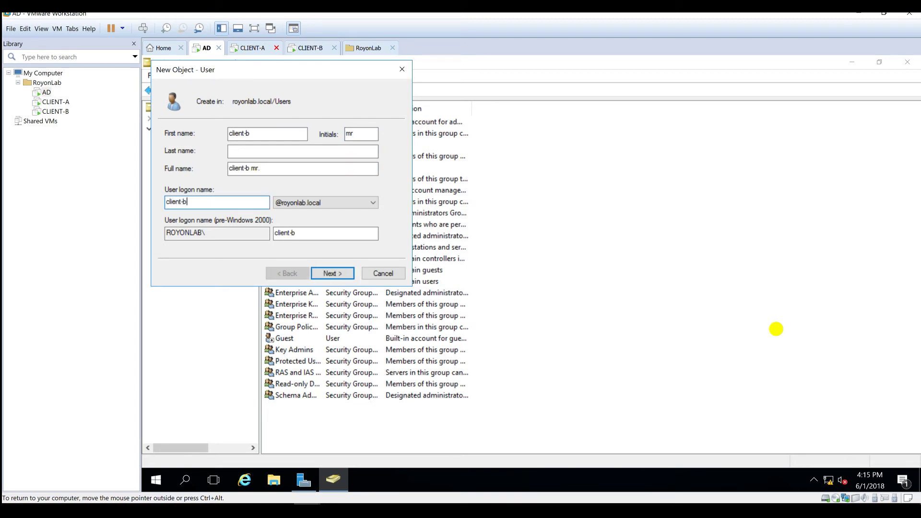
key("Tab")
key("Tab")
key("Tab")
key("Tab")
key("Tab")
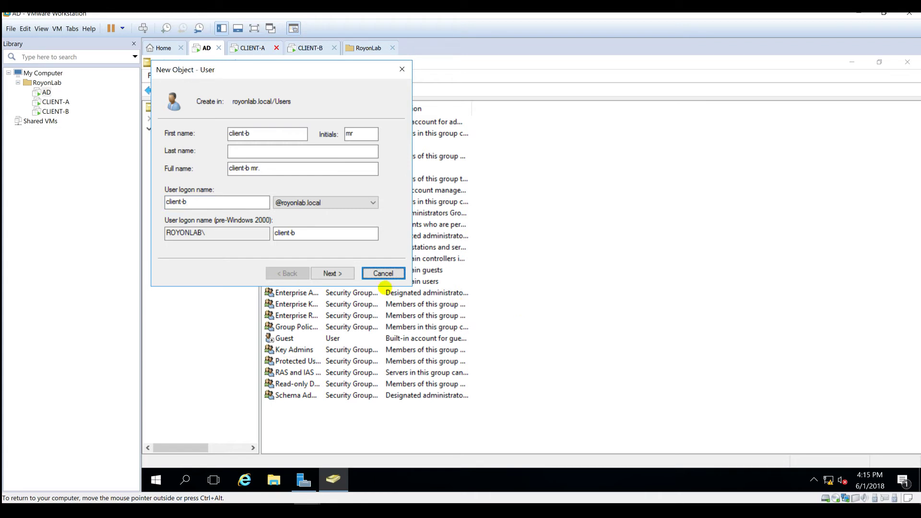
left_click(331, 272)
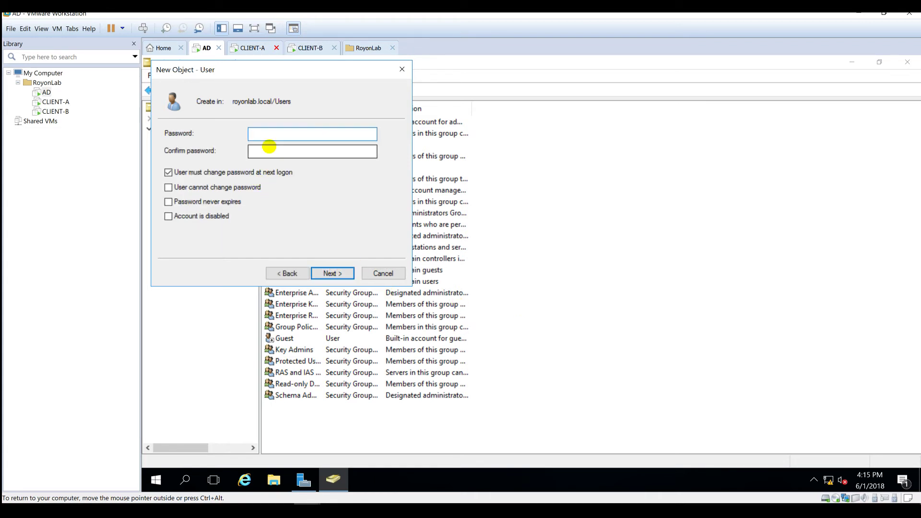
- Give client-b a password that never expires and cannot be changed, then finish
type("••••••••")
key("Tab")
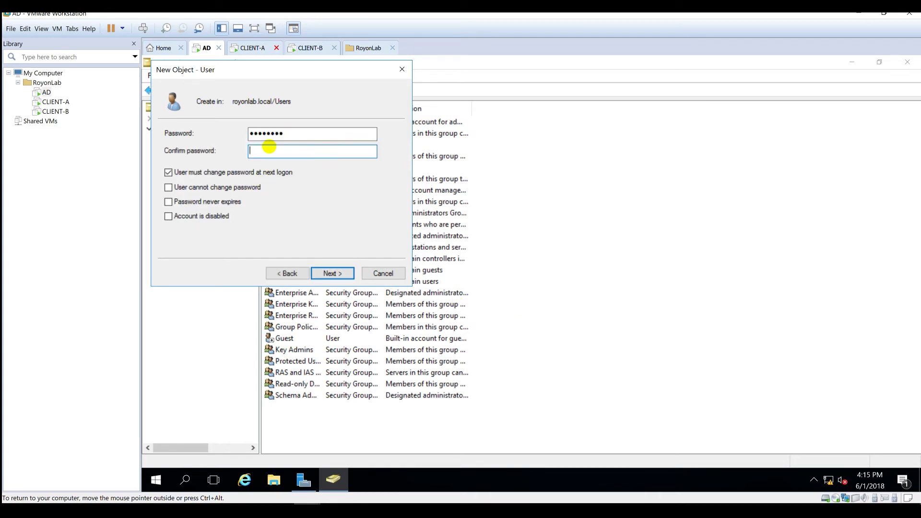
type("••••••••")
key("Tab")
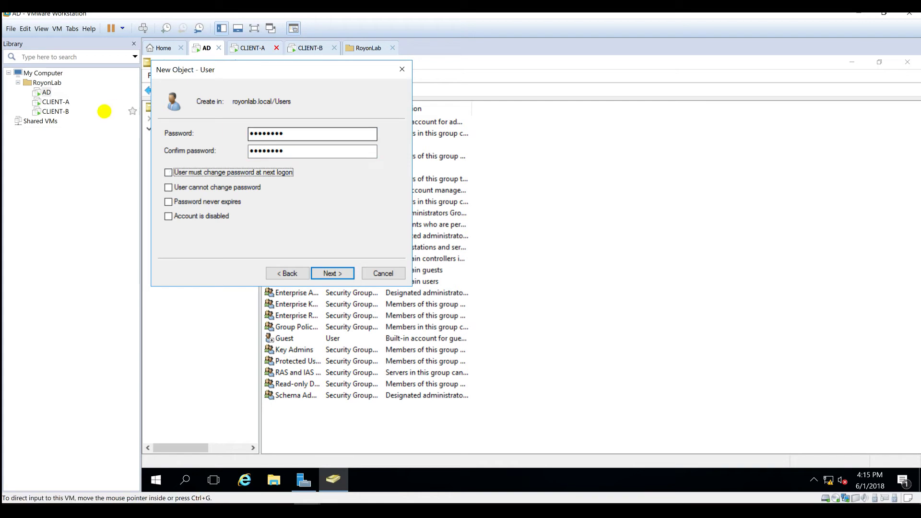
left_click(169, 173)
left_click(196, 201)
left_click(211, 187)
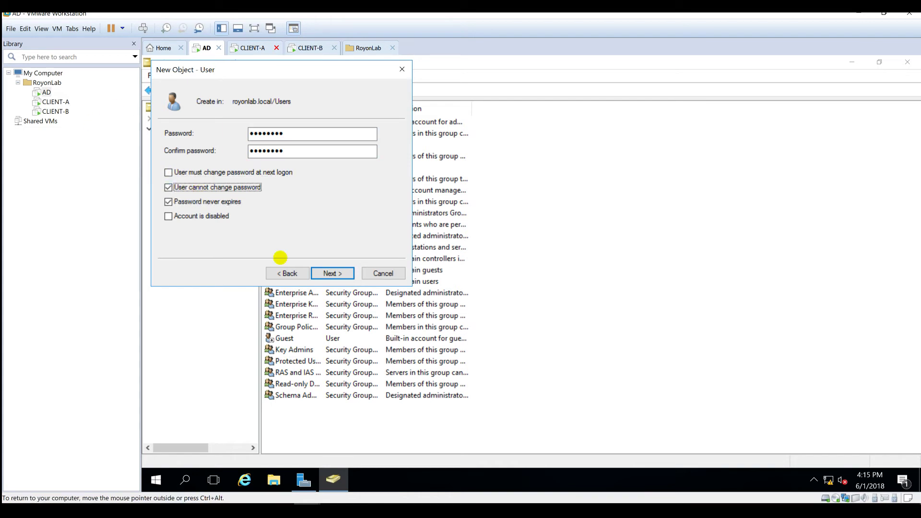
left_click(333, 273)
left_click(333, 273)
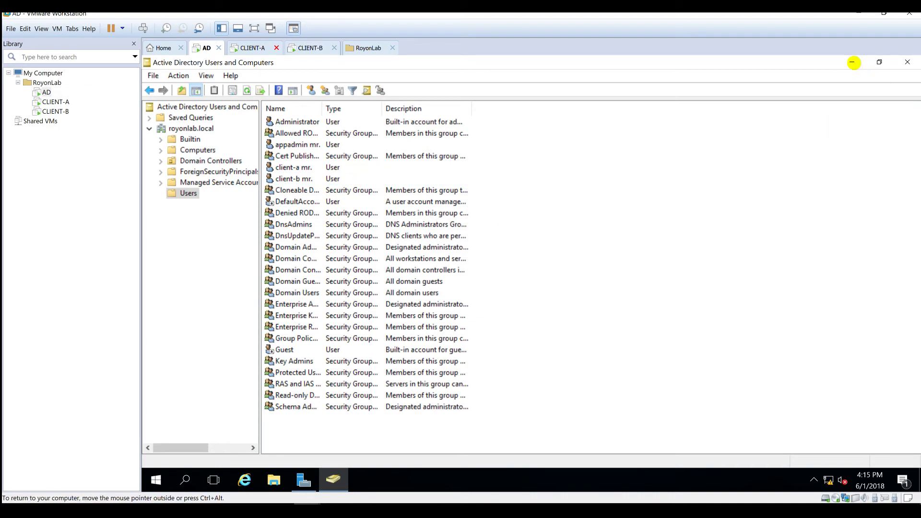
- Minimize Active Directory Users and Computers, then launch DNS Manager and maximize it
left_click(852, 61)
left_click(835, 87)
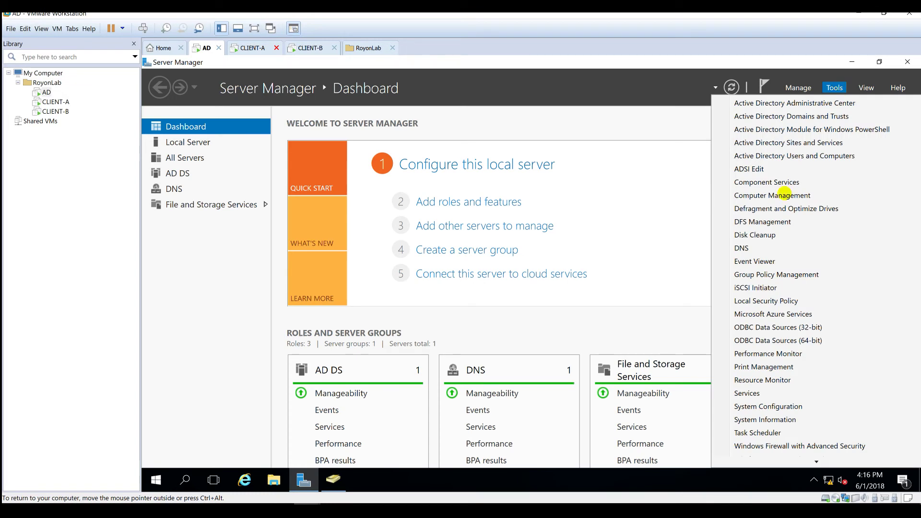
left_click(765, 249)
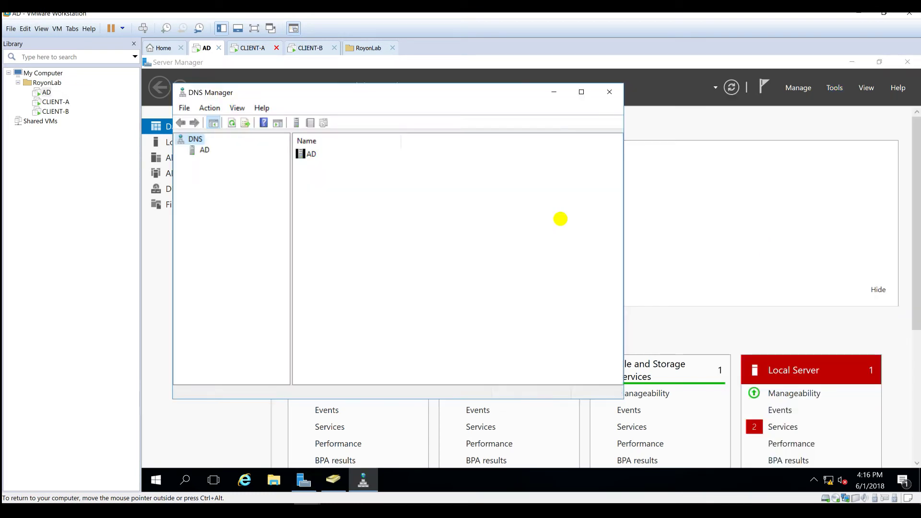
double_click(381, 85)
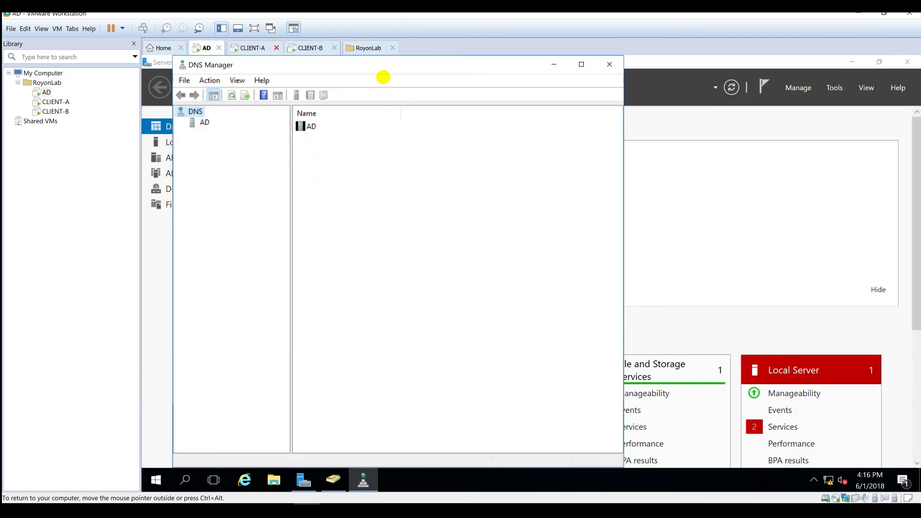
double_click(395, 65)
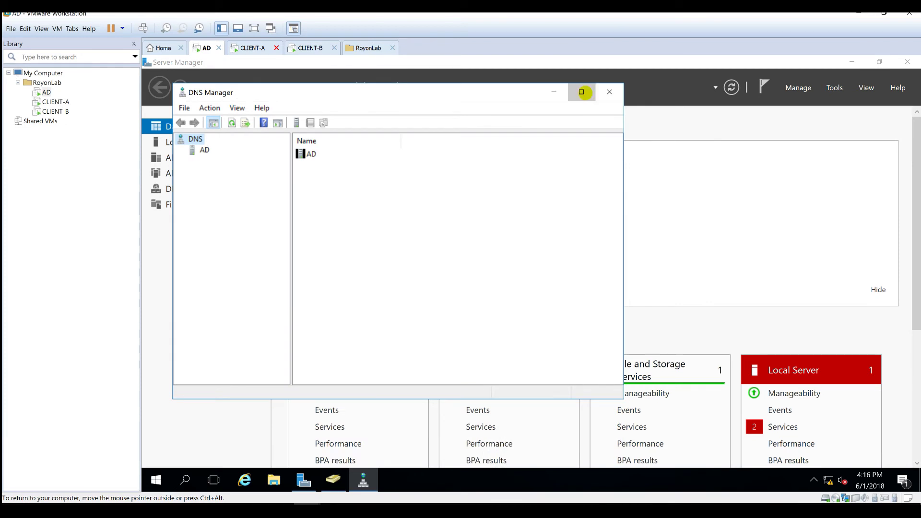
left_click(582, 91)
- Expand the AD server and the royonlab.local forward zone, then view Reverse Lookup Zones
left_click(173, 118)
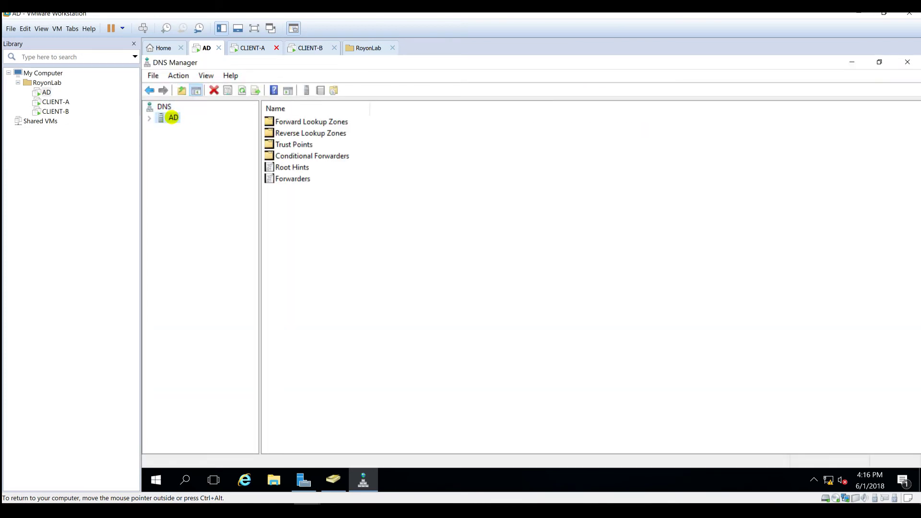
double_click(174, 117)
double_click(201, 128)
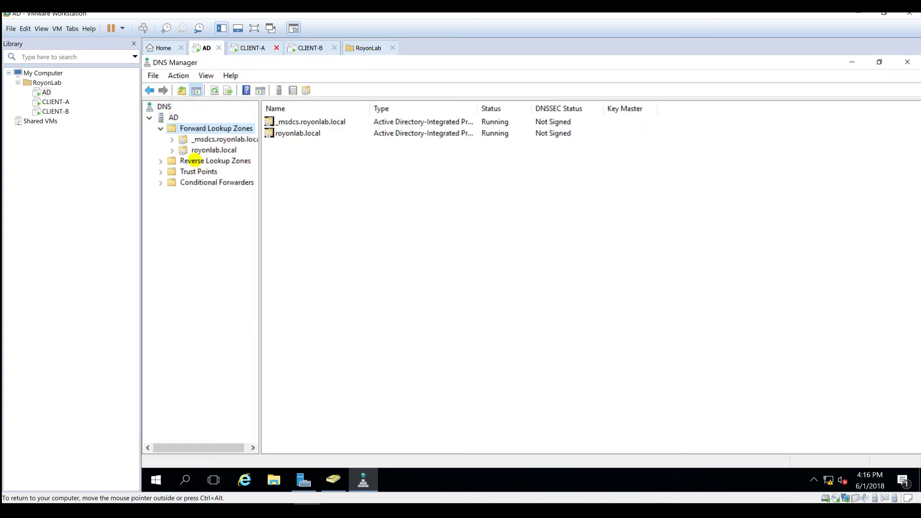
left_click(194, 161)
double_click(207, 150)
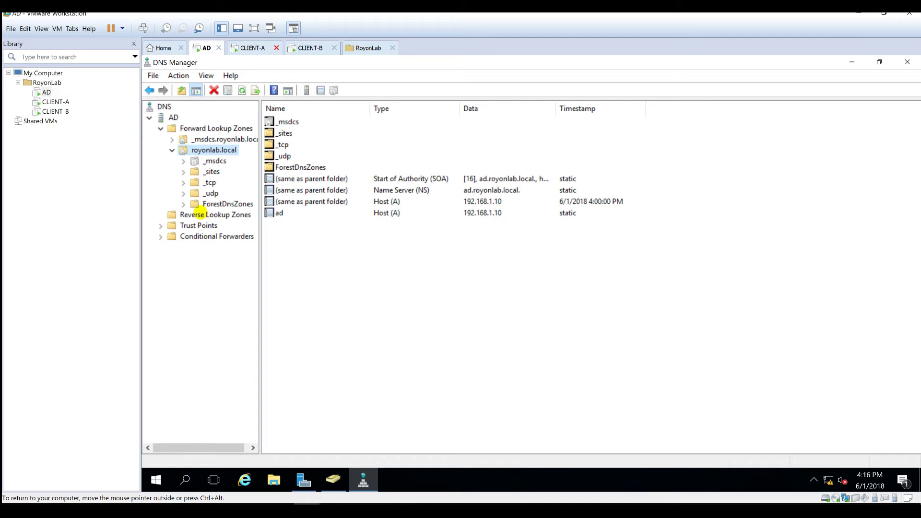
left_click(200, 214)
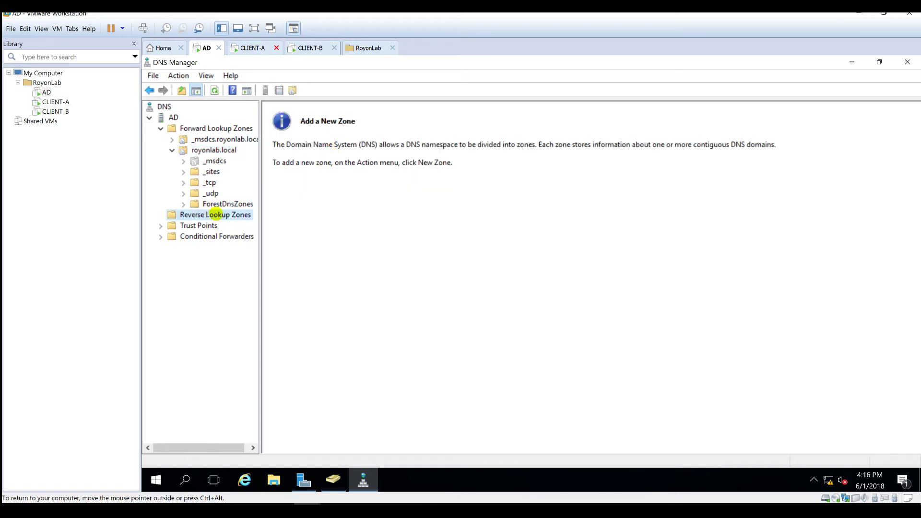
- Create an IPv4 reverse lookup zone for network ID 192.168.1, keeping the default wizard options
right_click(215, 215)
left_click(234, 220)
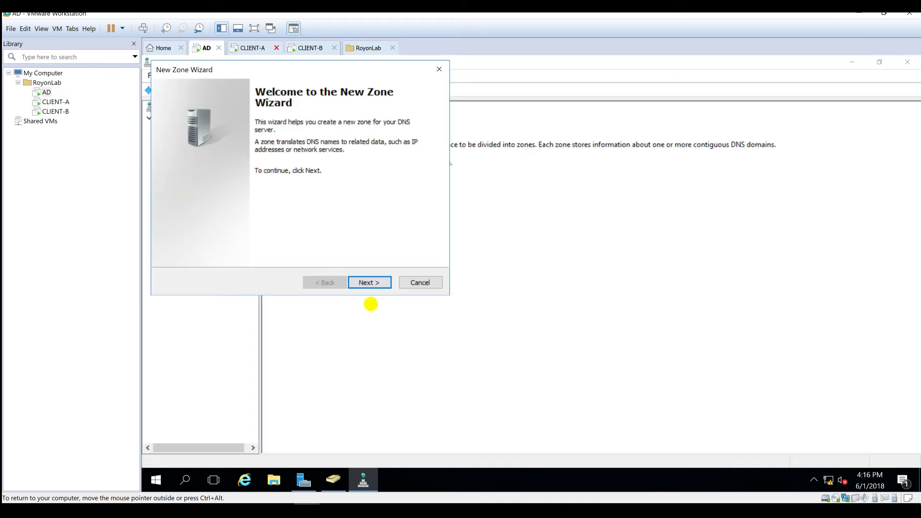
left_click(368, 282)
left_click(374, 283)
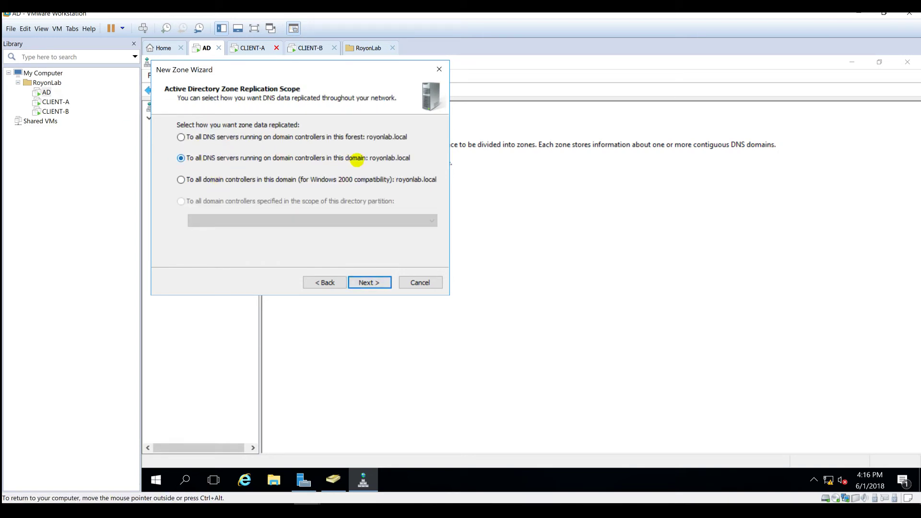
left_click(369, 282)
left_click(369, 282)
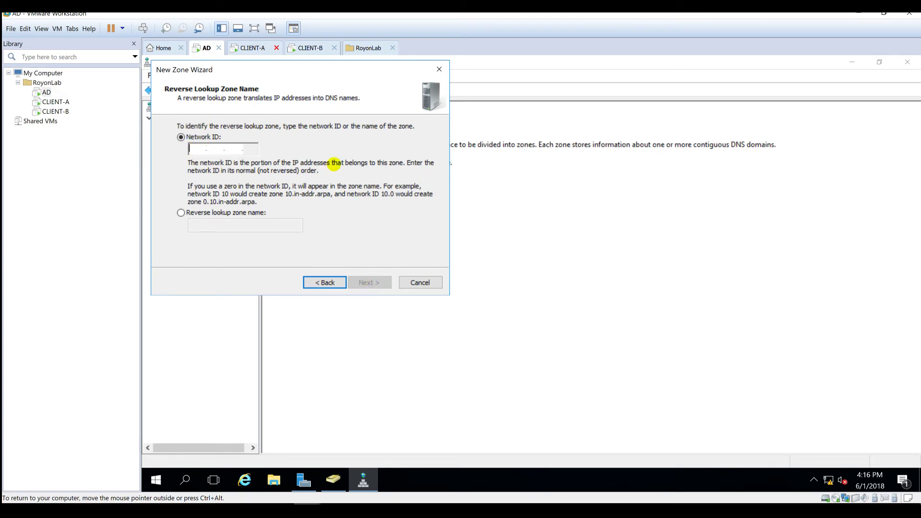
type("192 .168 .1 .")
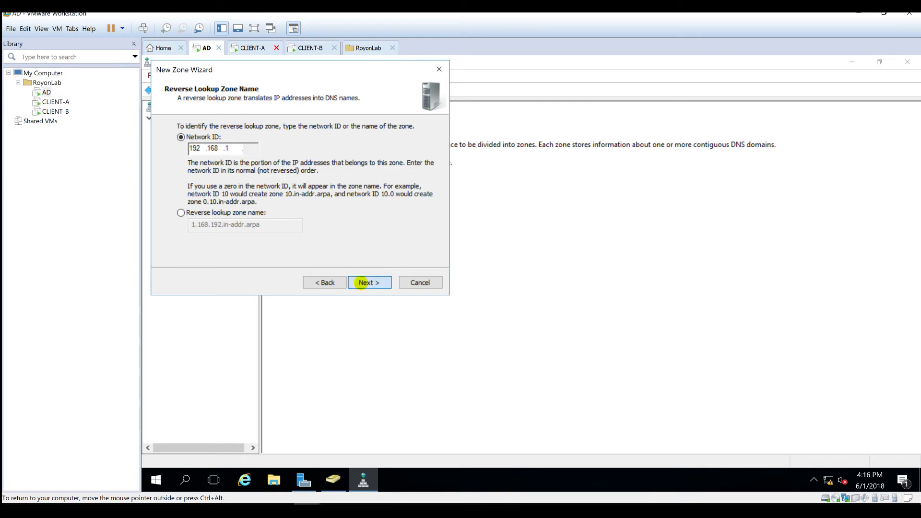
left_click(362, 282)
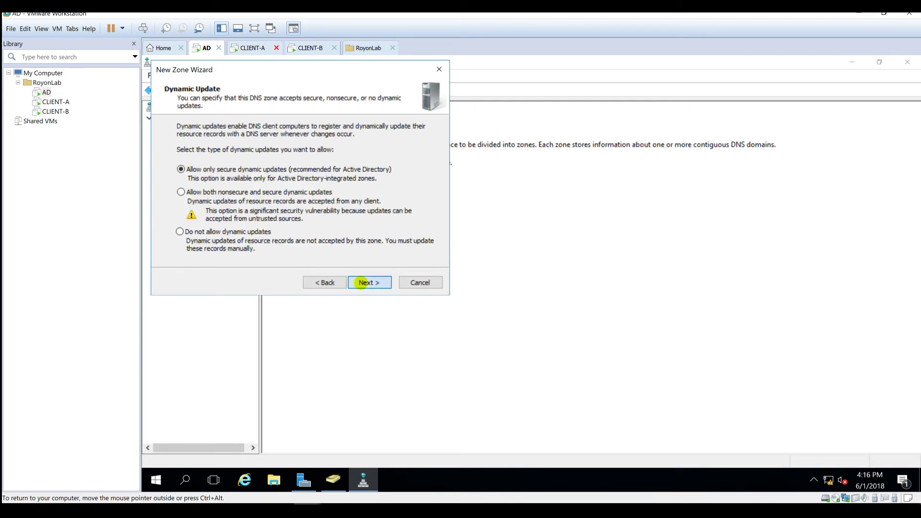
left_click(361, 283)
left_click(362, 282)
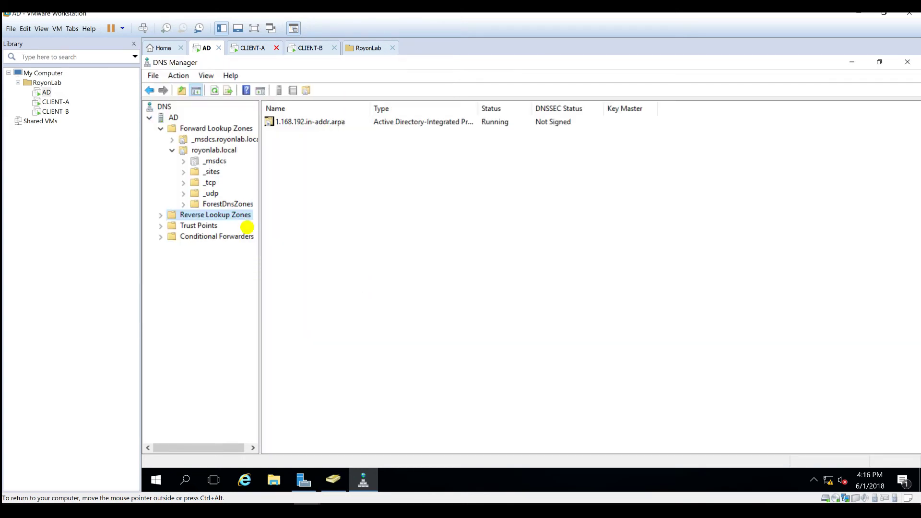
- Check the new 1.168.192.in-addr.arpa zone, then select the ad host record in royonlab.local
double_click(242, 215)
left_click(225, 226)
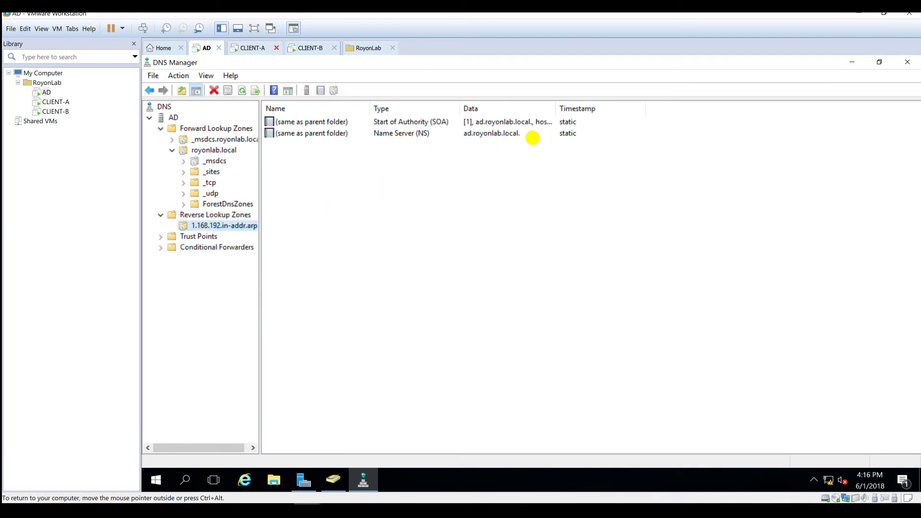
left_click(210, 150)
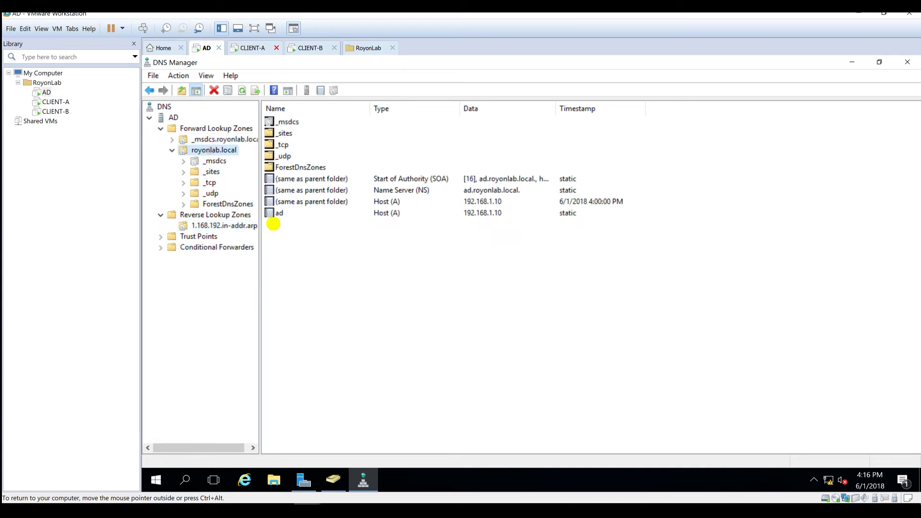
left_click(280, 213)
- Enable updating of the associated PTR record in the ad host record's properties
right_click(280, 213)
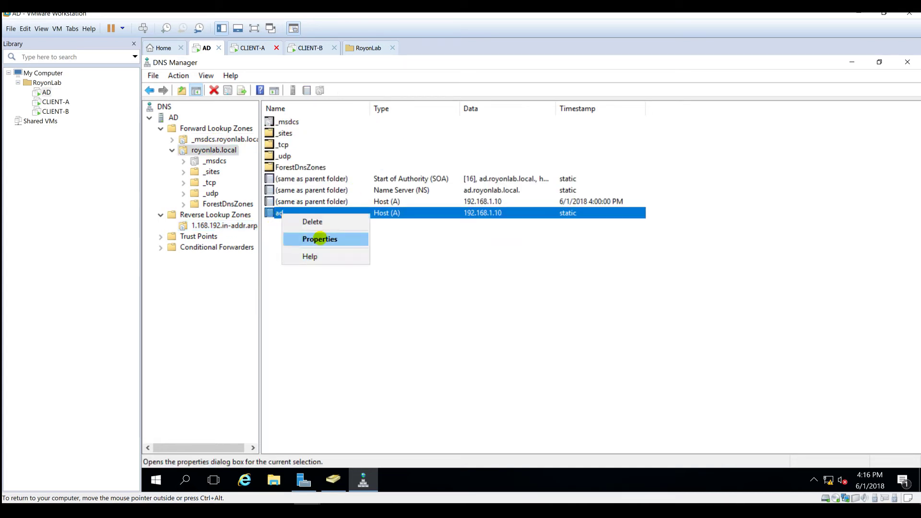
left_click(320, 238)
left_click(429, 261)
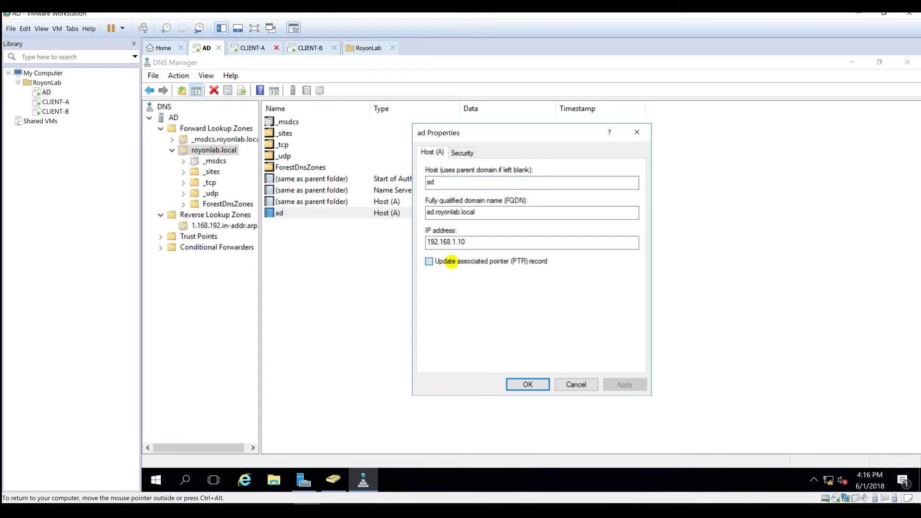
left_click(528, 385)
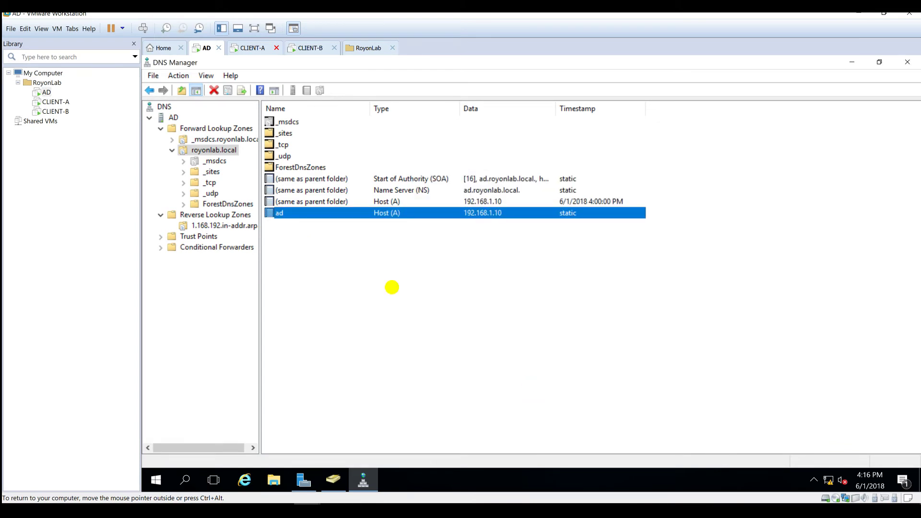
- View the new 192.168.1.10 pointer record in the 1.168.192.in-addr.arpa zone
left_click(212, 225)
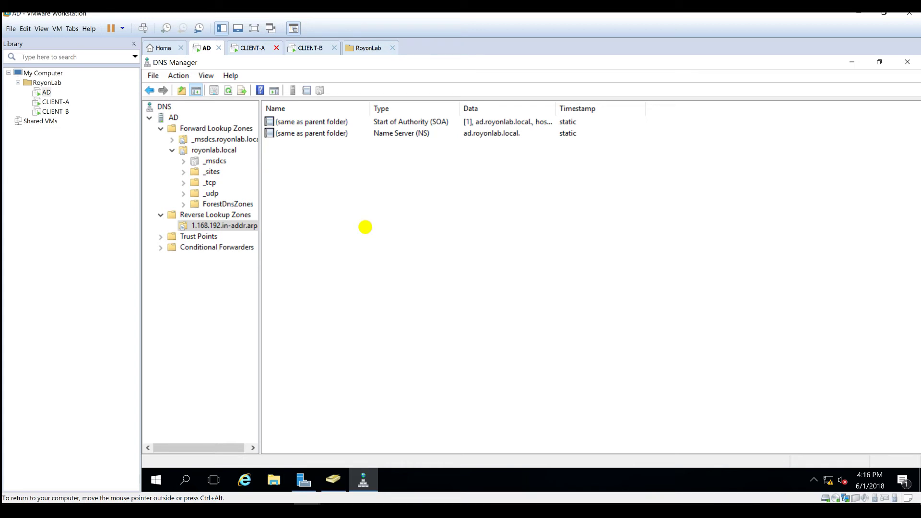
left_click(346, 146)
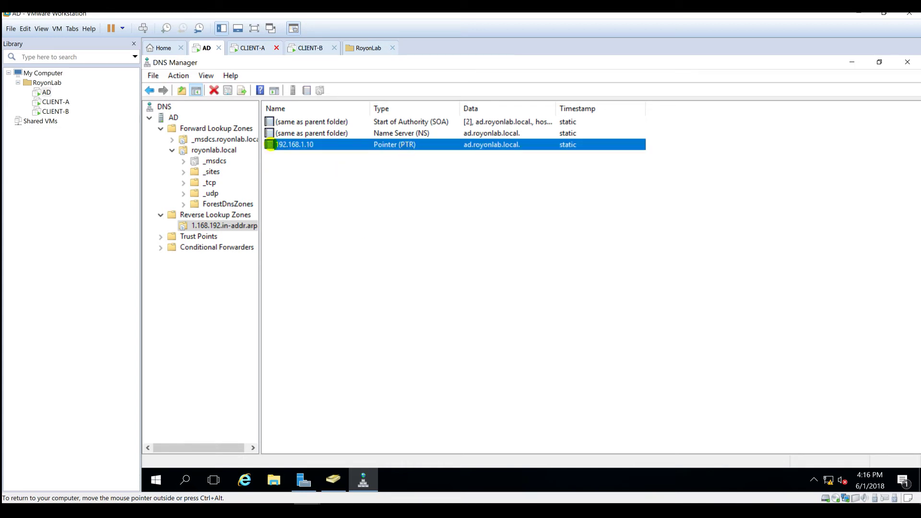
left_click(347, 247)
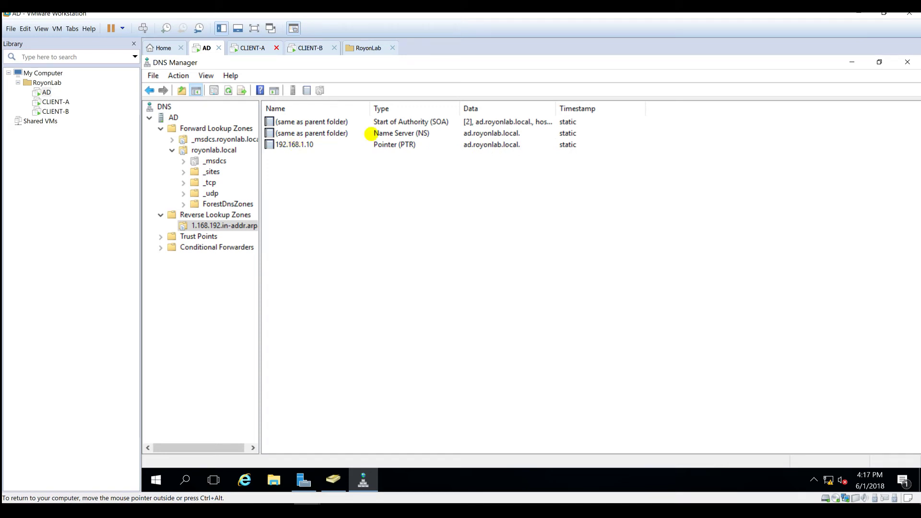
- Run nslookup on the AD DNS server for royonlab.local and 192.168.1.10, then close it
left_click(164, 107)
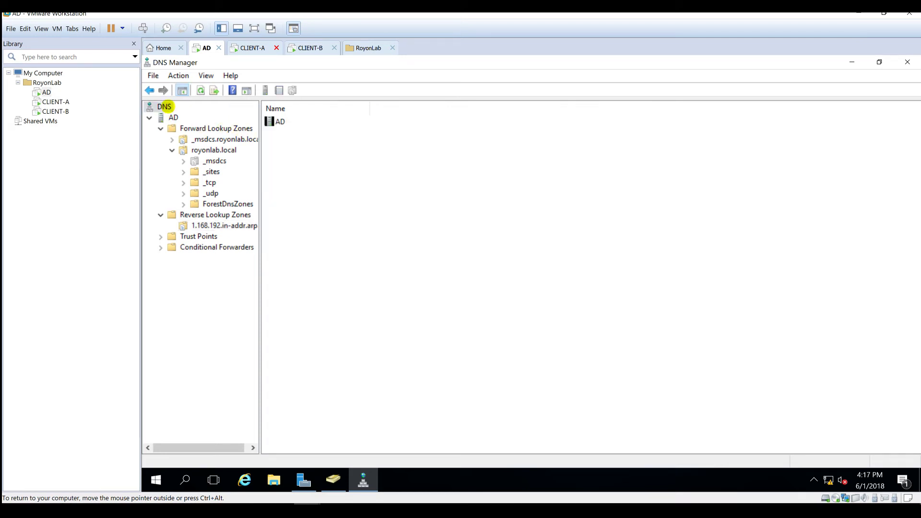
right_click(171, 116)
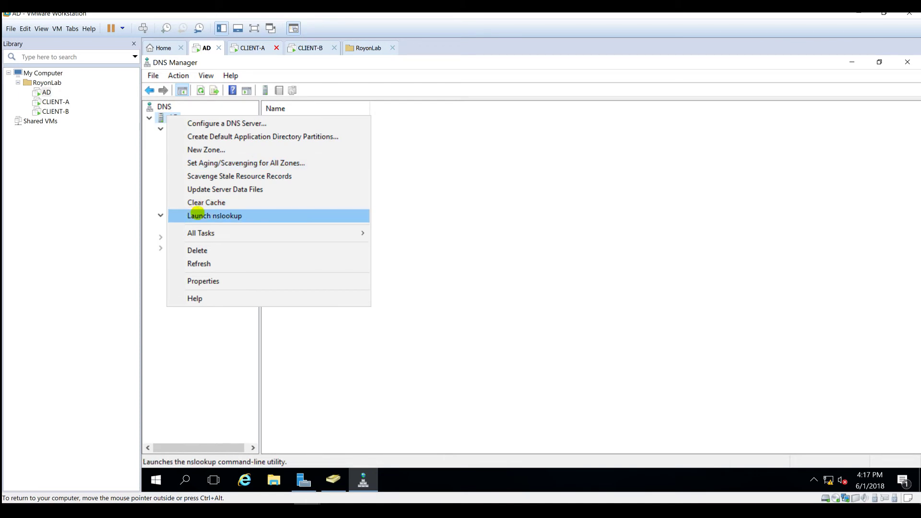
left_click(197, 216)
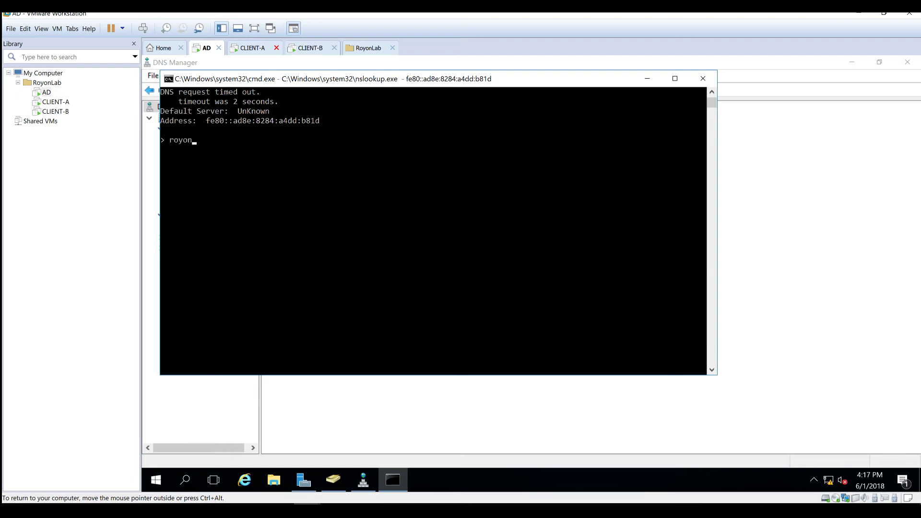
type("royonlab.local")
key("Return")
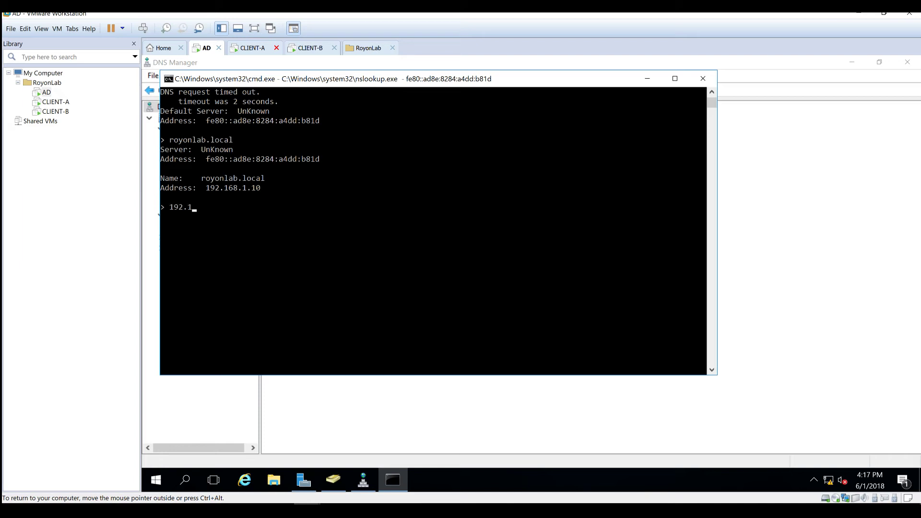
type("192.168.1.10")
key("Return")
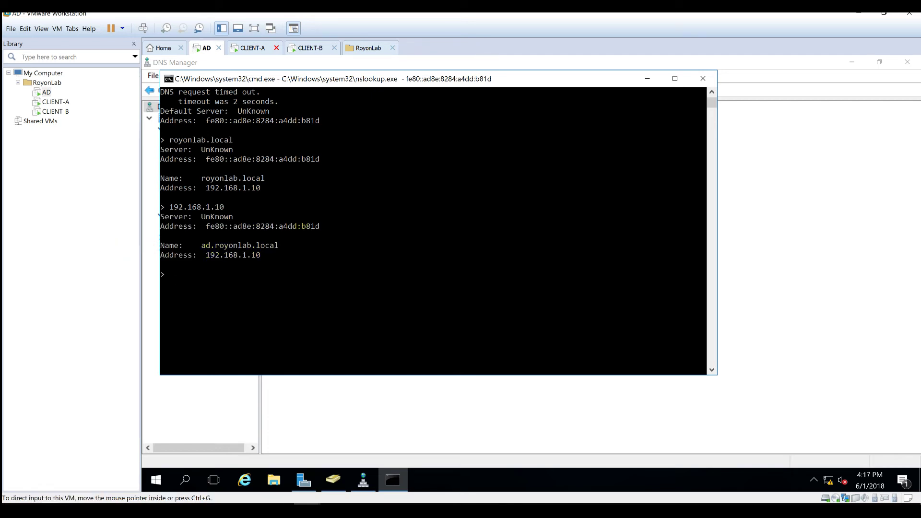
left_click(703, 78)
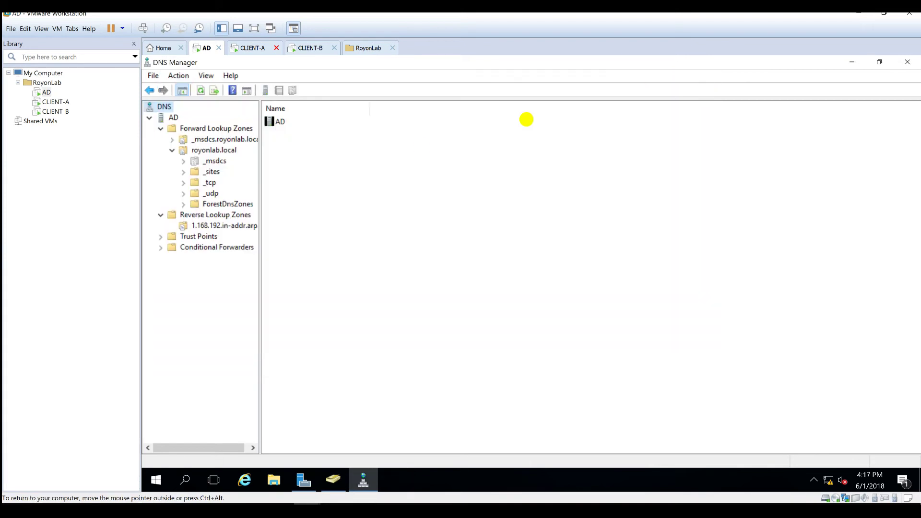
- Switch to the CLIENT-A machine and view its finished Windows 10 desktop
left_click(149, 118)
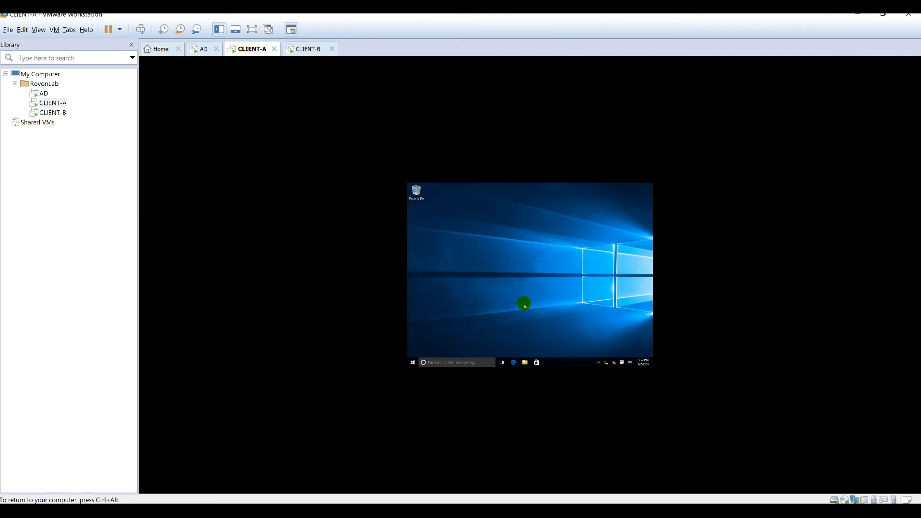
left_click(304, 48)
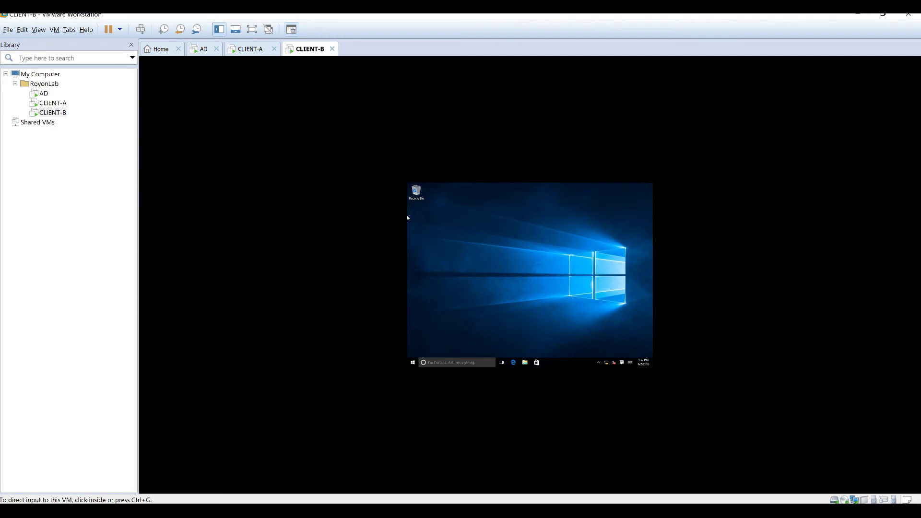
left_click(256, 50)
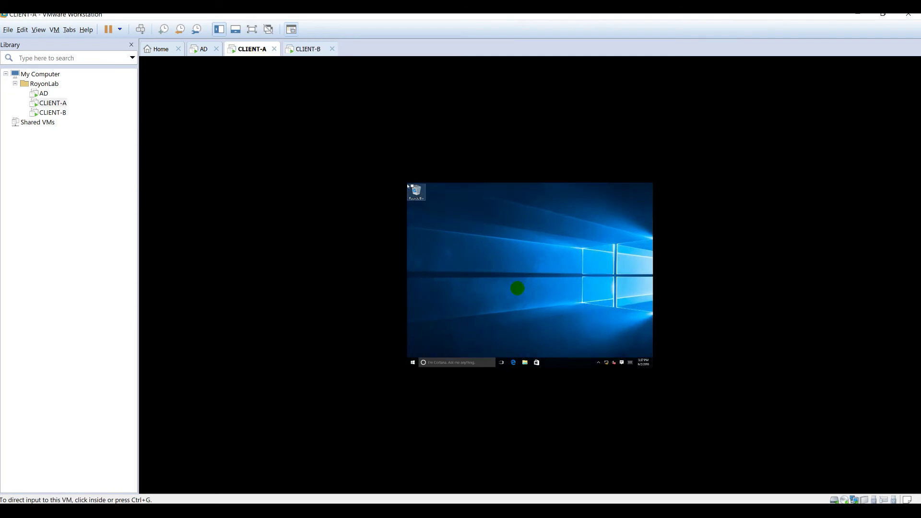
left_click(501, 277)
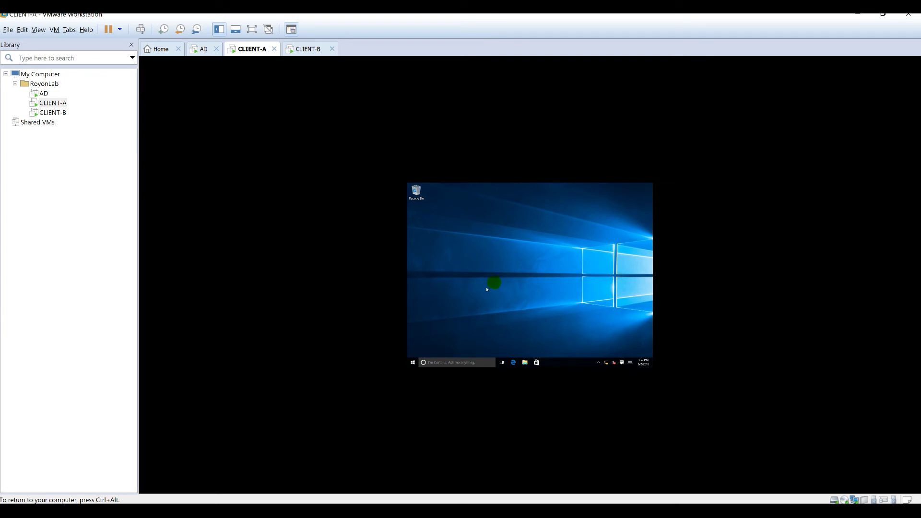
key("ctrl+alt")
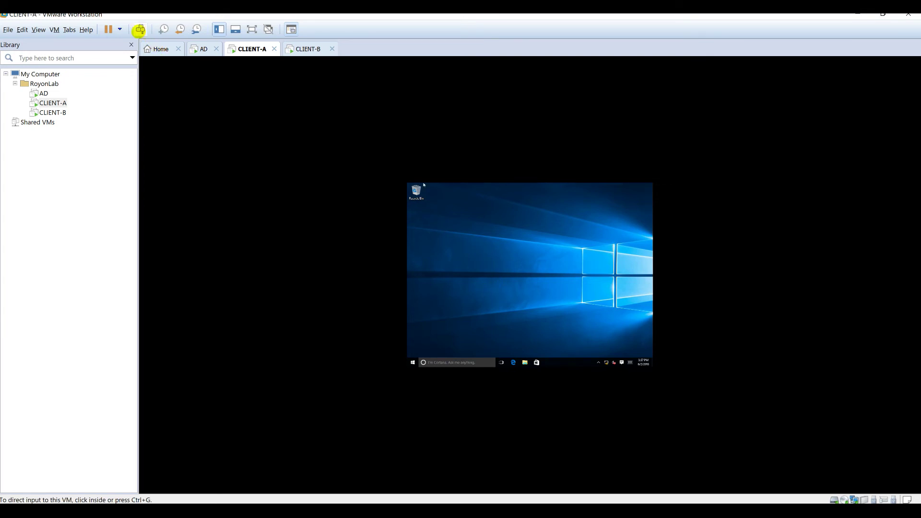
- Install VMware Tools on CLIENT-A by running its setup program with the Typical setup type
left_click(55, 29)
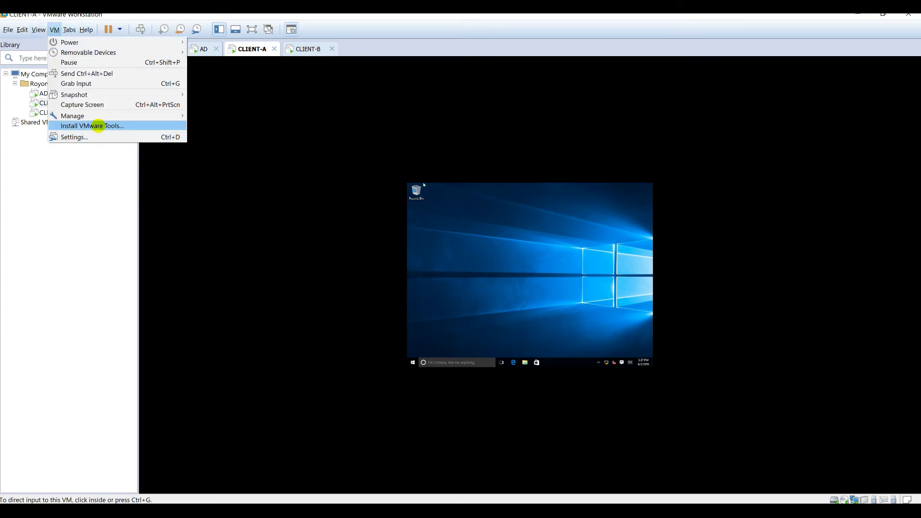
left_click(98, 126)
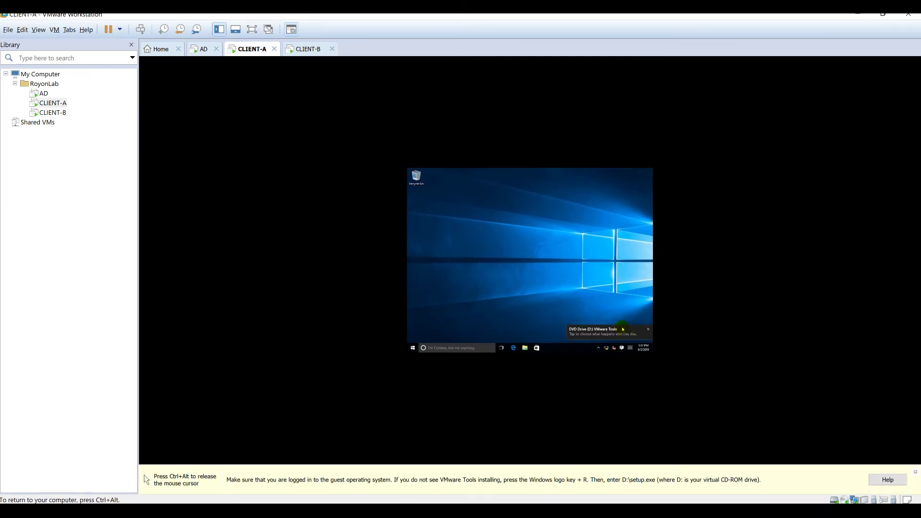
left_click(623, 330)
left_click(612, 211)
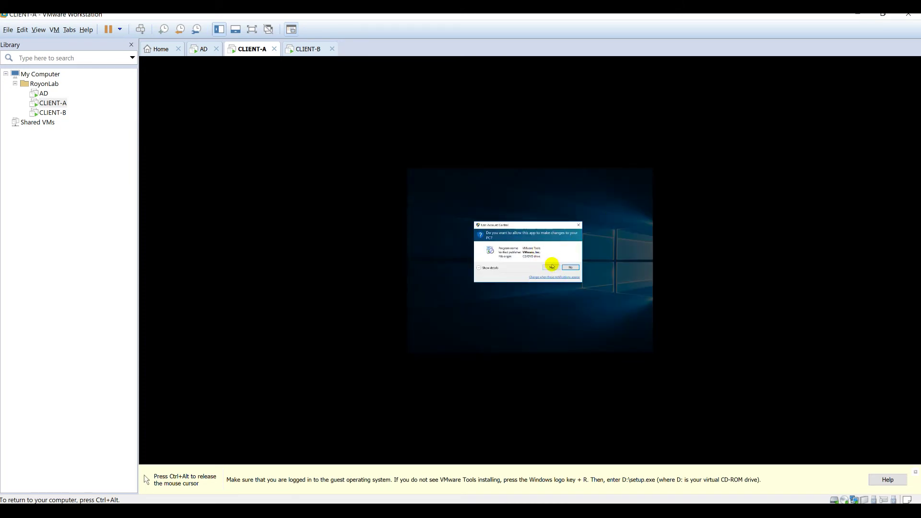
left_click(552, 267)
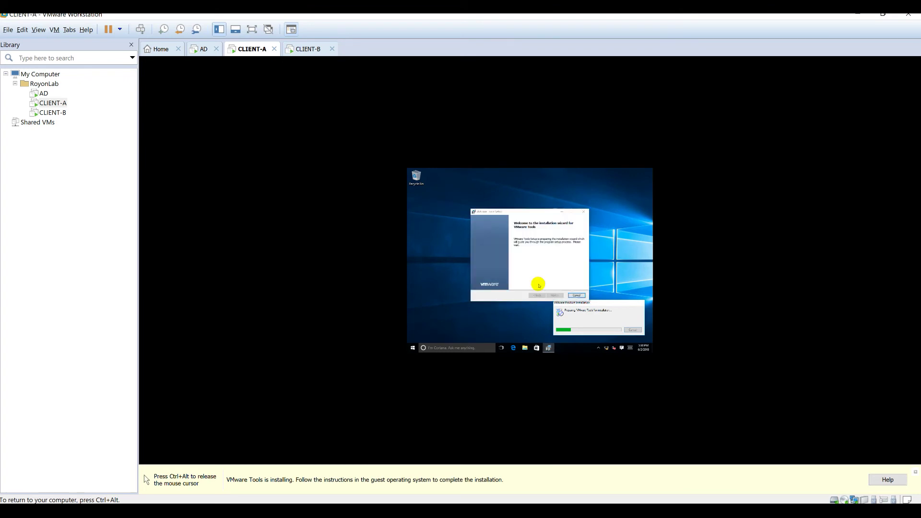
left_click(553, 295)
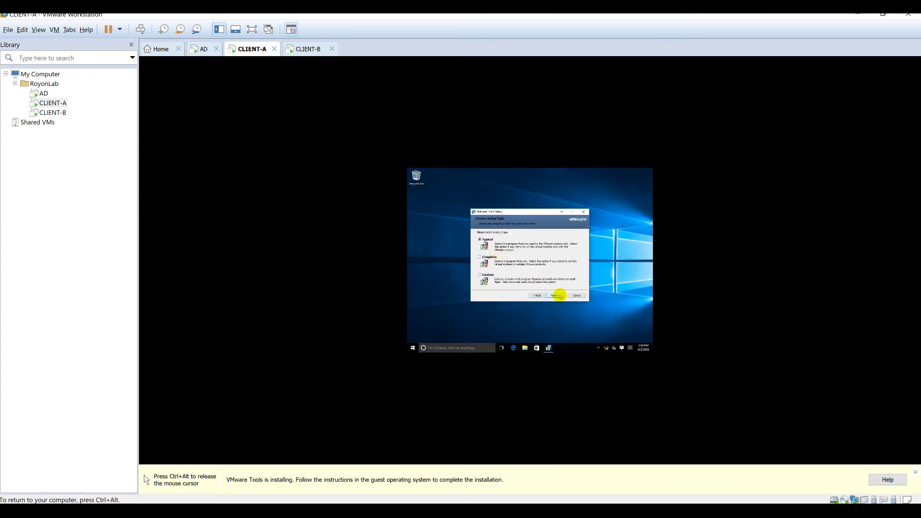
left_click(555, 295)
left_click(555, 295)
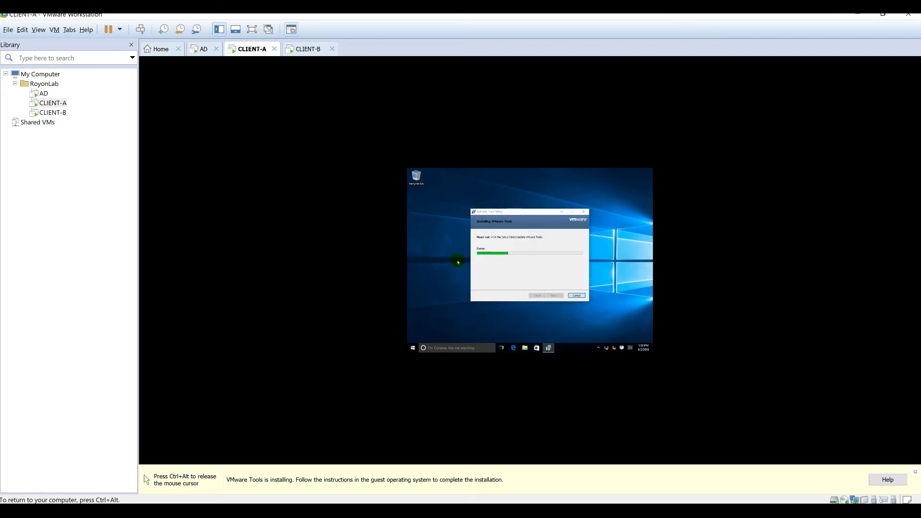
left_click(312, 48)
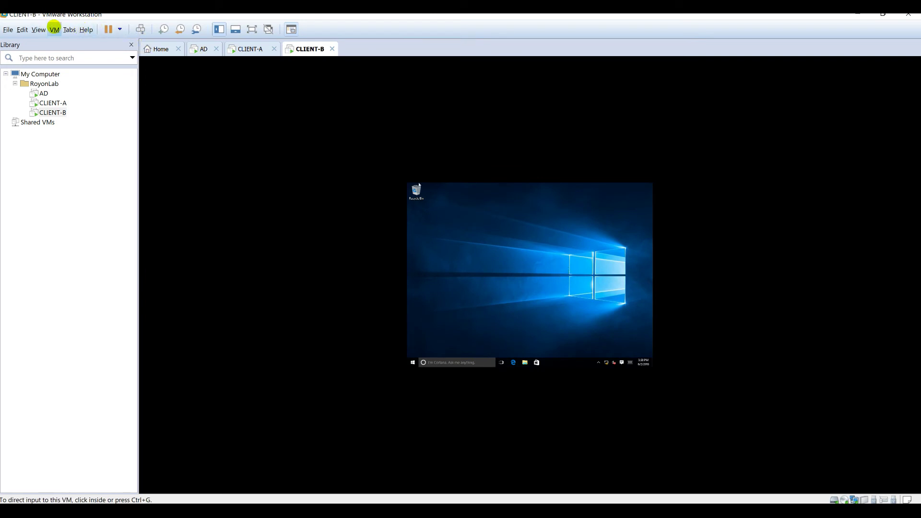
- Mount VMware Tools on CLIENT-B and launch its setup program, approving the UAC prompt
left_click(54, 29)
left_click(91, 126)
left_click(597, 247)
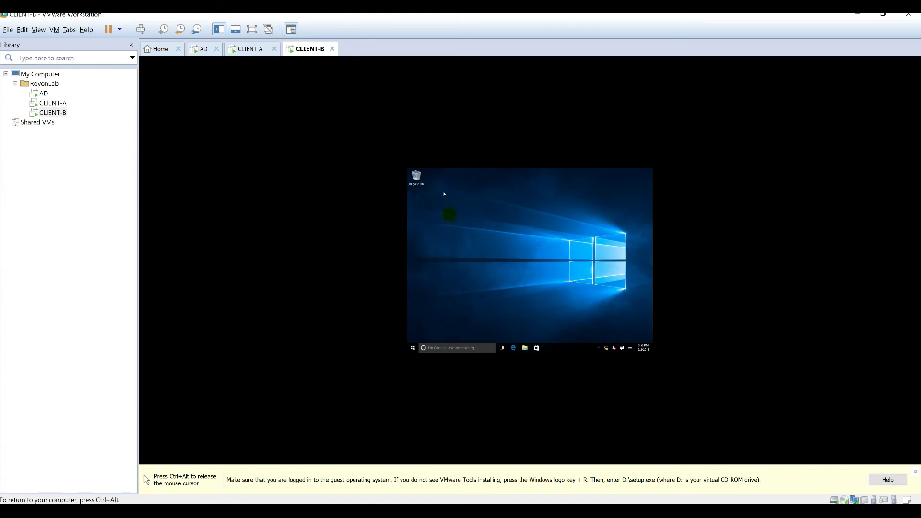
key("ctrl+alt")
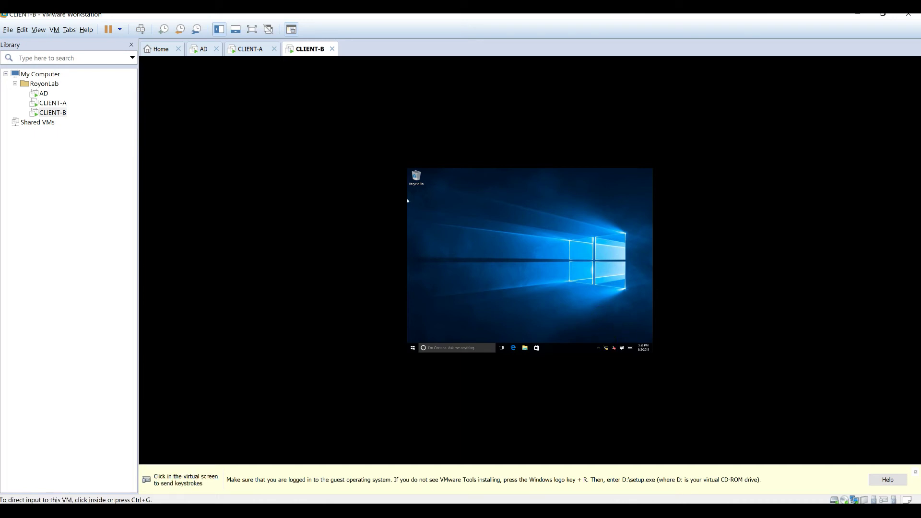
left_click(610, 331)
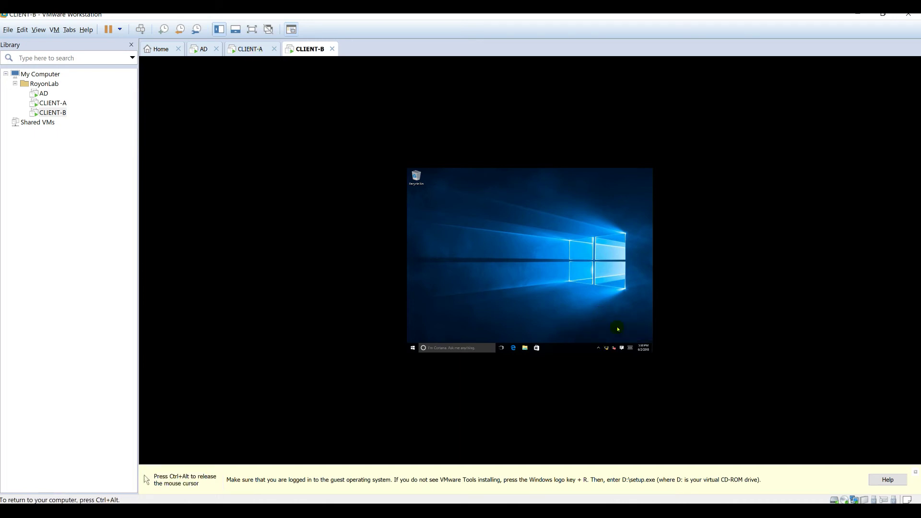
left_click(614, 209)
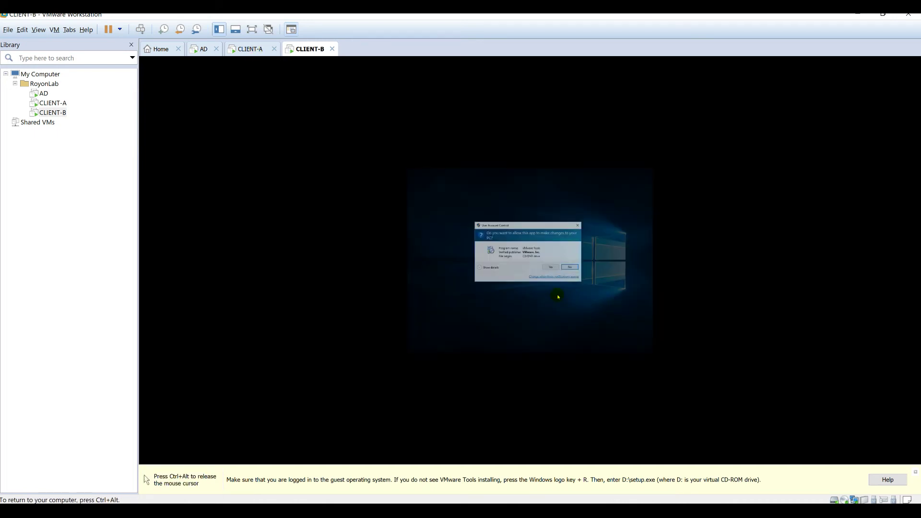
left_click(553, 269)
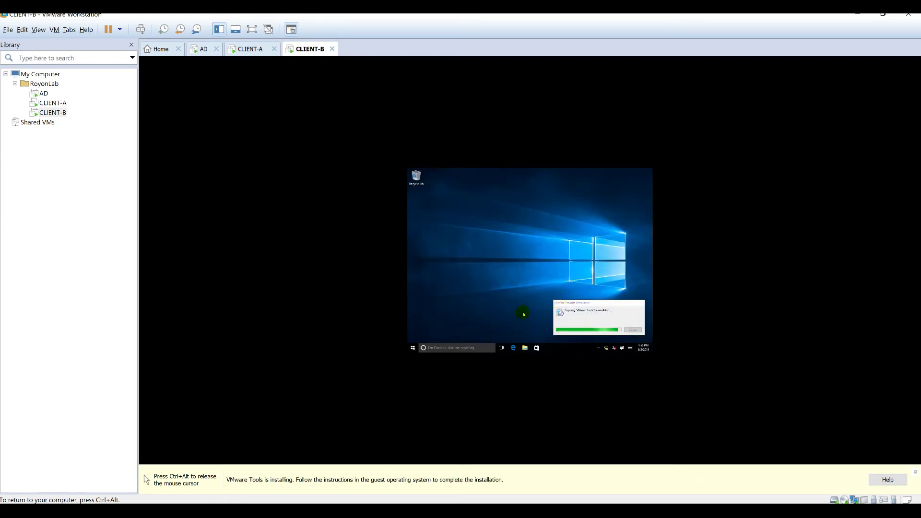
key("ctrl+alt")
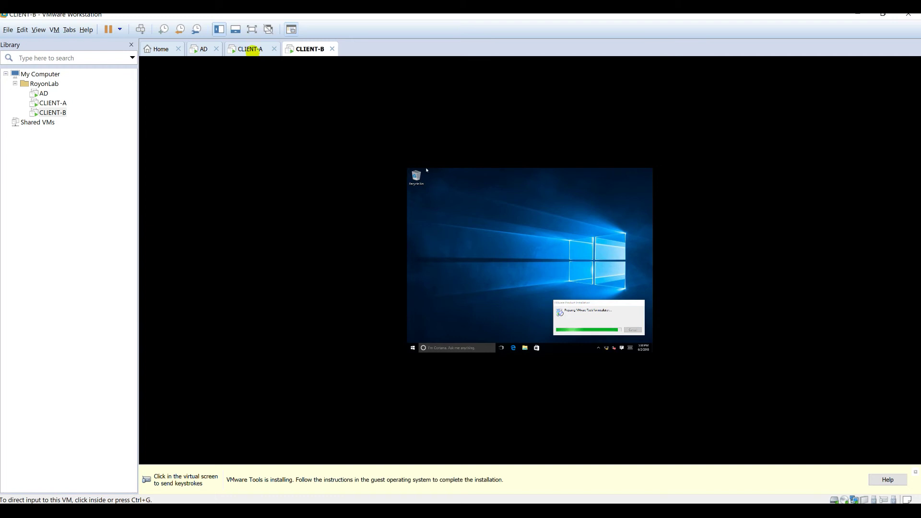
- Advance CLIENT-B's VMware Tools wizard to start installing, then return to CLIENT-A's completed setup
left_click(250, 49)
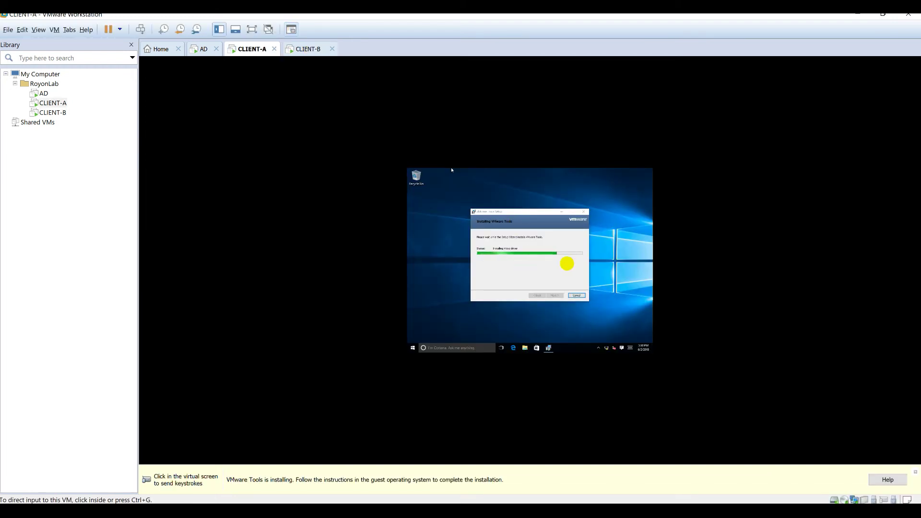
left_click(305, 48)
left_click(523, 261)
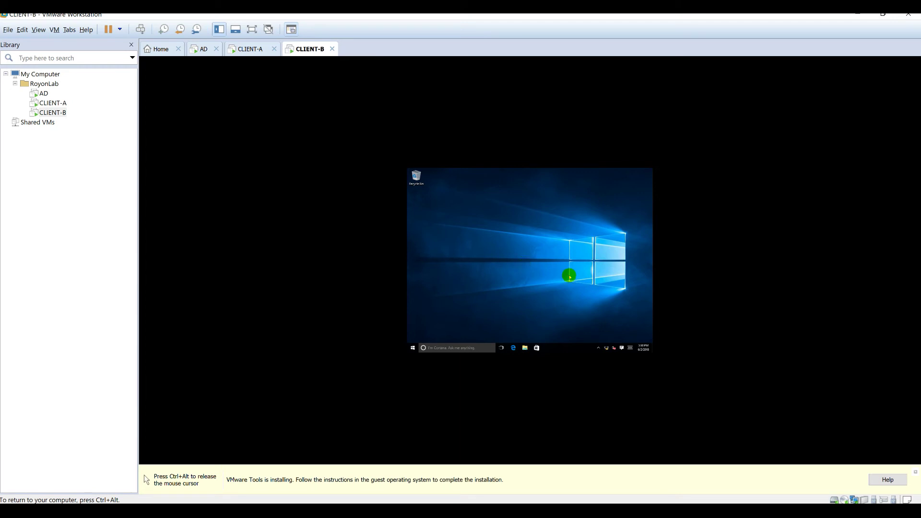
key("ctrl+alt")
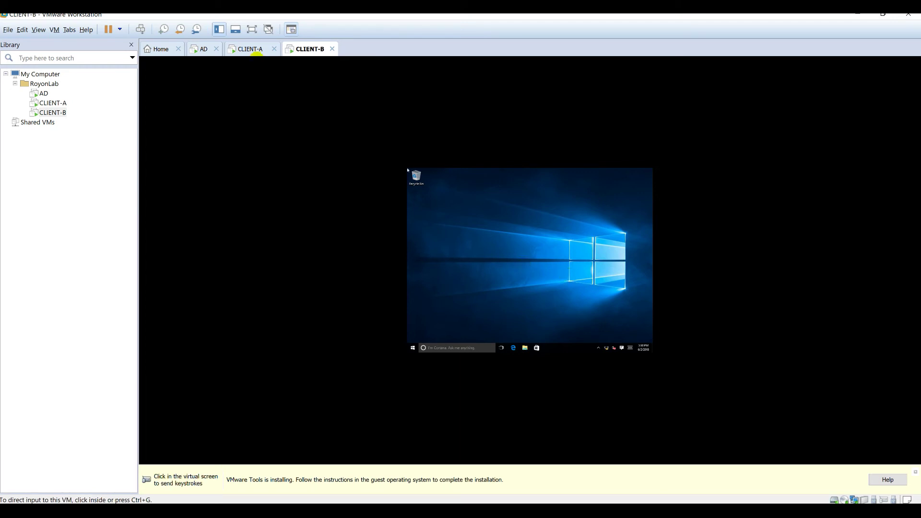
left_click(565, 247)
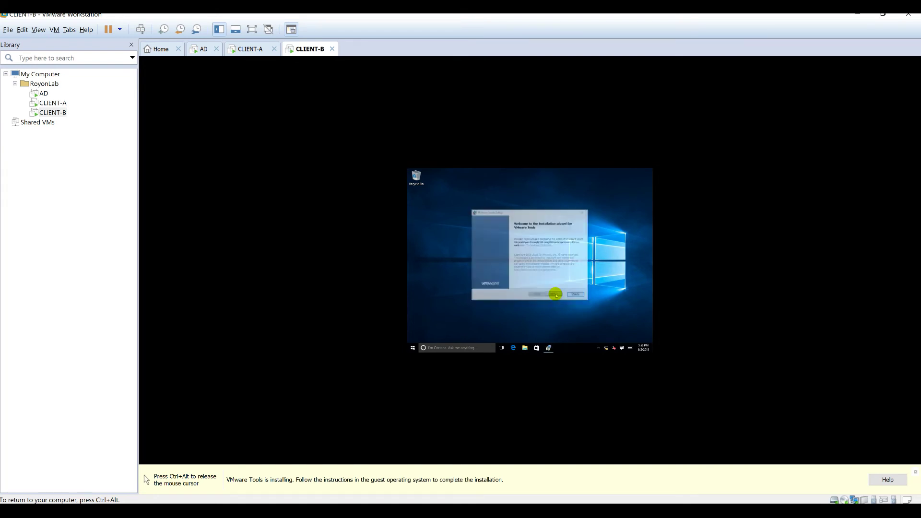
left_click(556, 296)
left_click(556, 296)
left_click(556, 295)
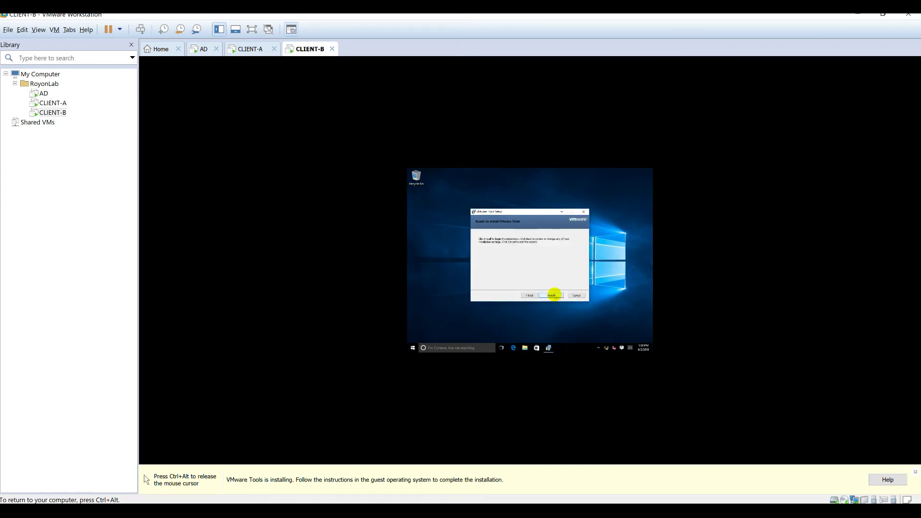
left_click(555, 296)
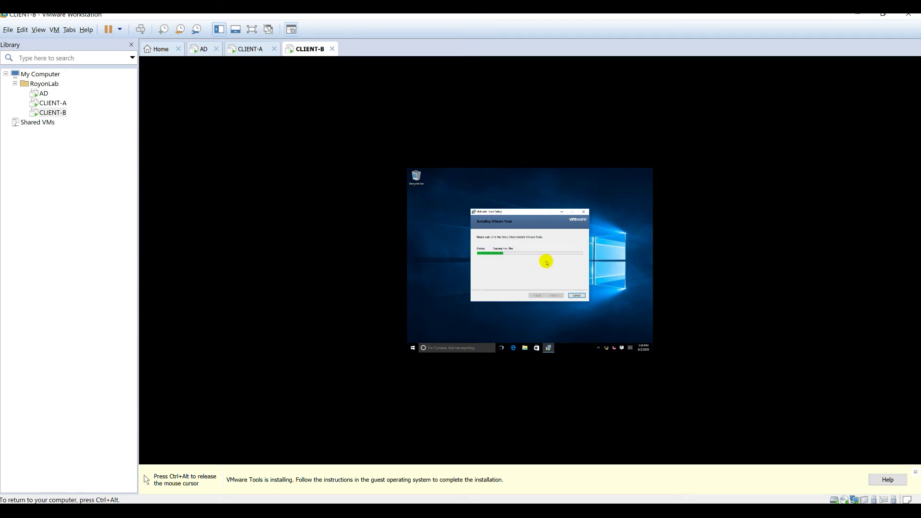
key("ctrl+alt")
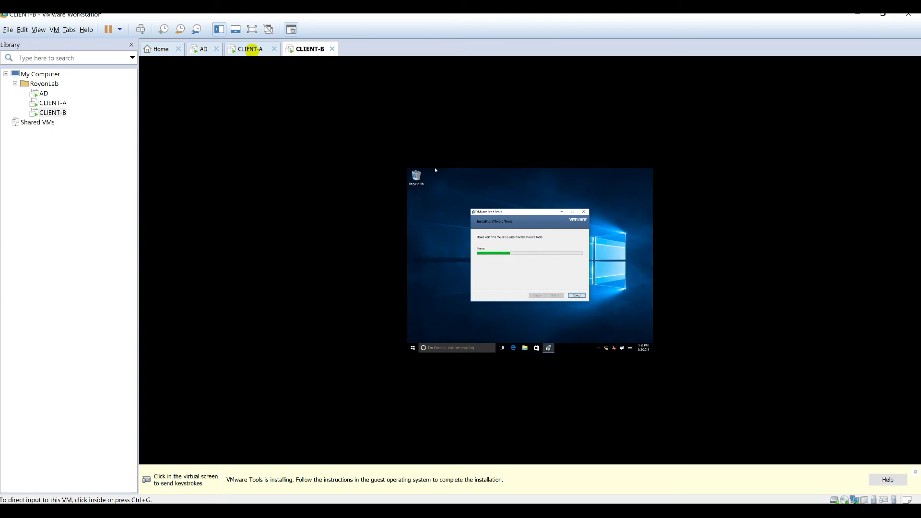
left_click(250, 49)
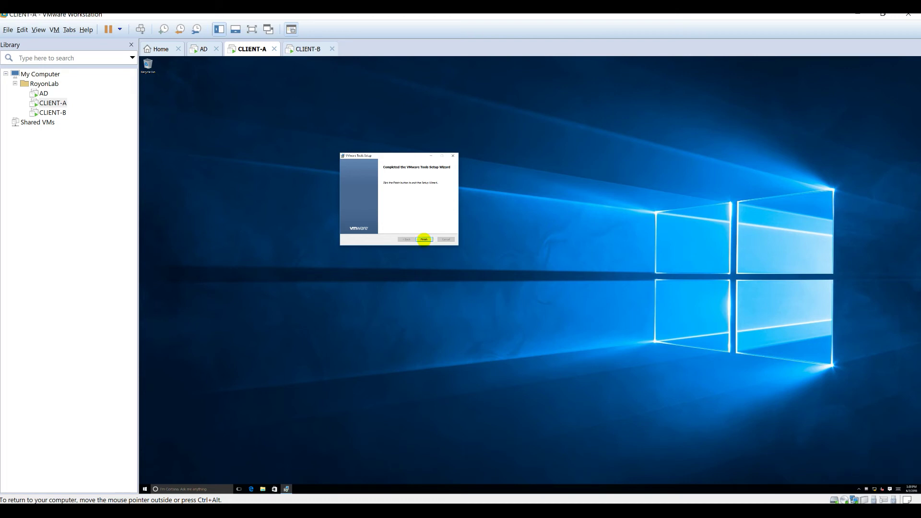
- Finish CLIENT-A's VMware Tools setup and agree to restart it
left_click(424, 240)
left_click(510, 284)
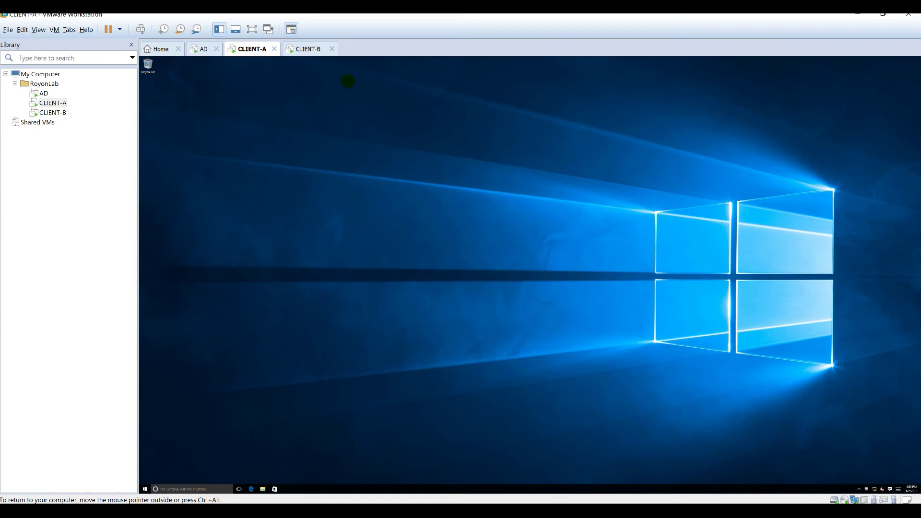
left_click(303, 50)
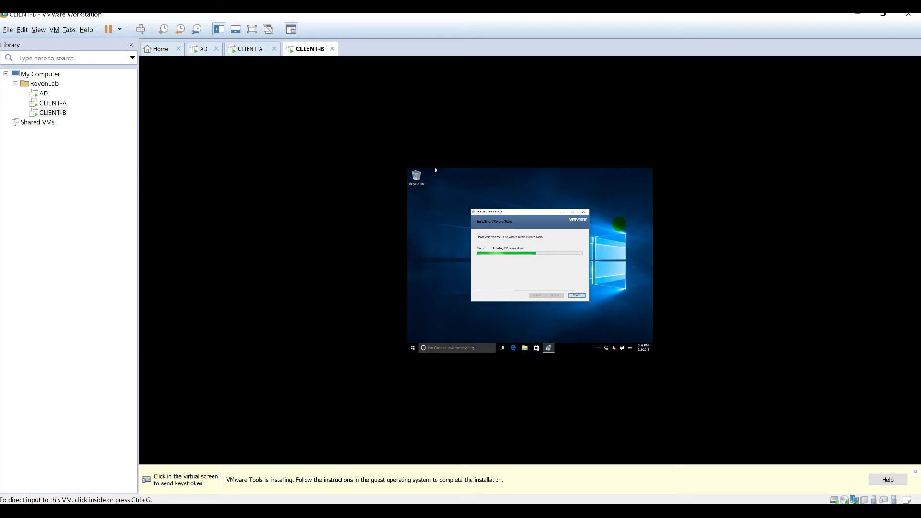
left_click(248, 47)
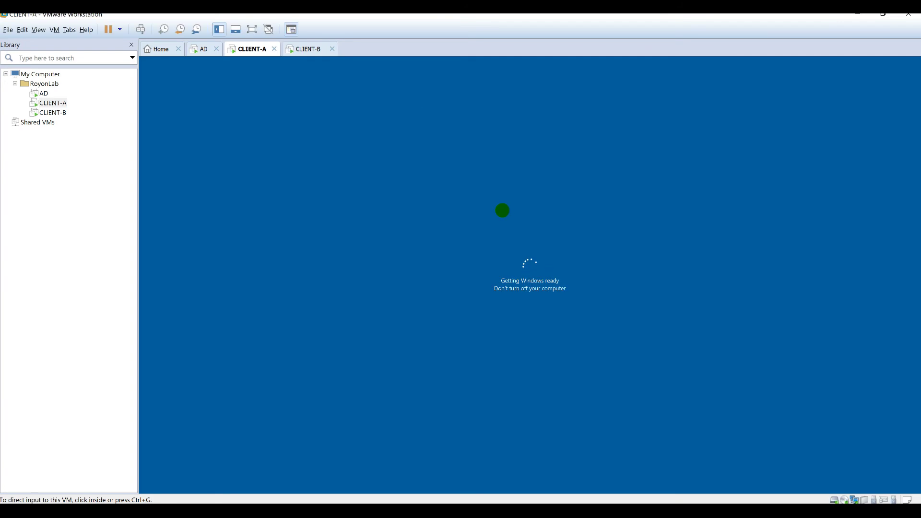
left_click(526, 278)
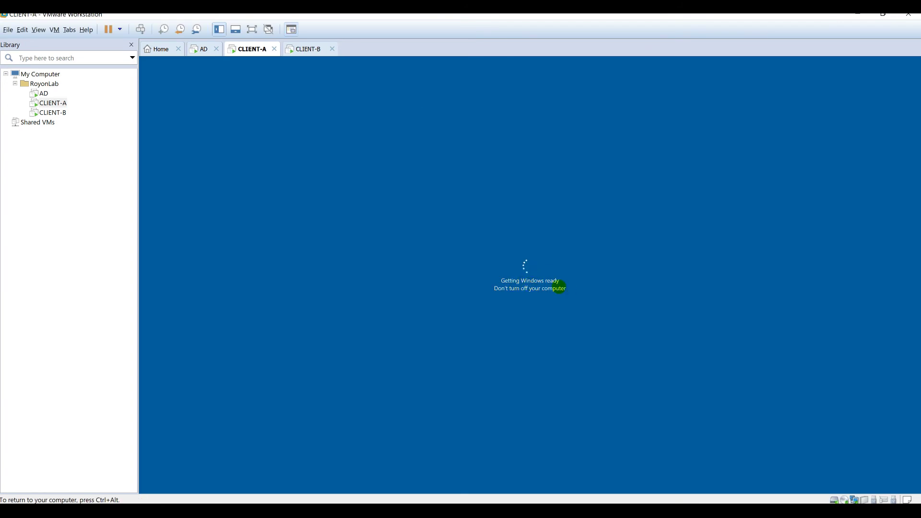
- Monitor both machines until CLIENT-B reaches its lock screen and CLIENT-A restarts
left_click(303, 50)
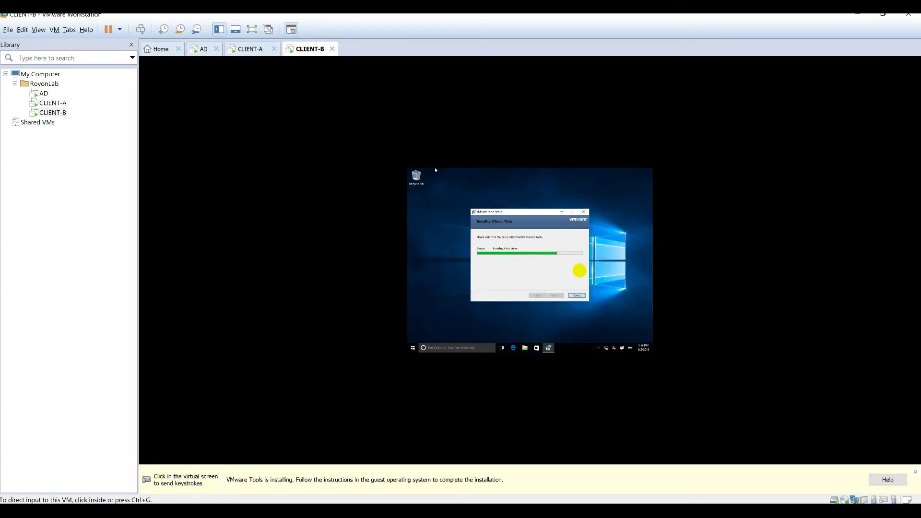
left_click(579, 271)
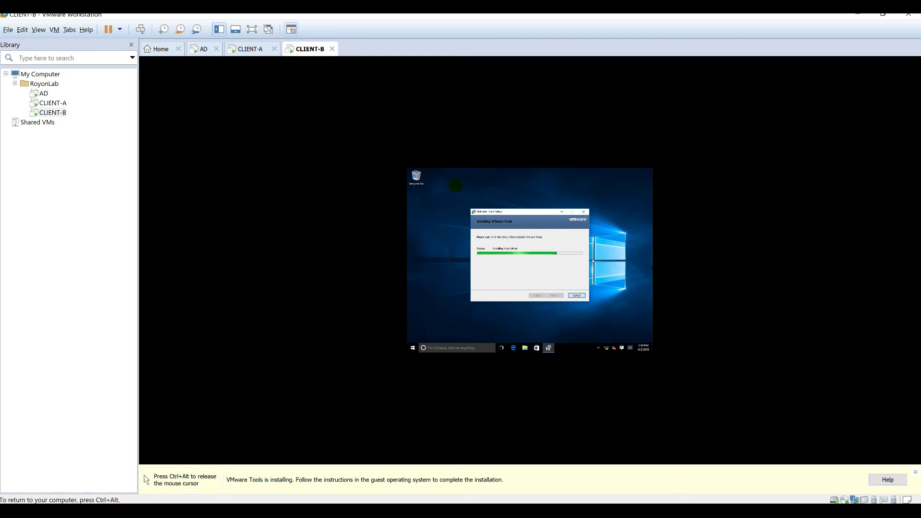
key("ctrl+alt")
left_click(253, 49)
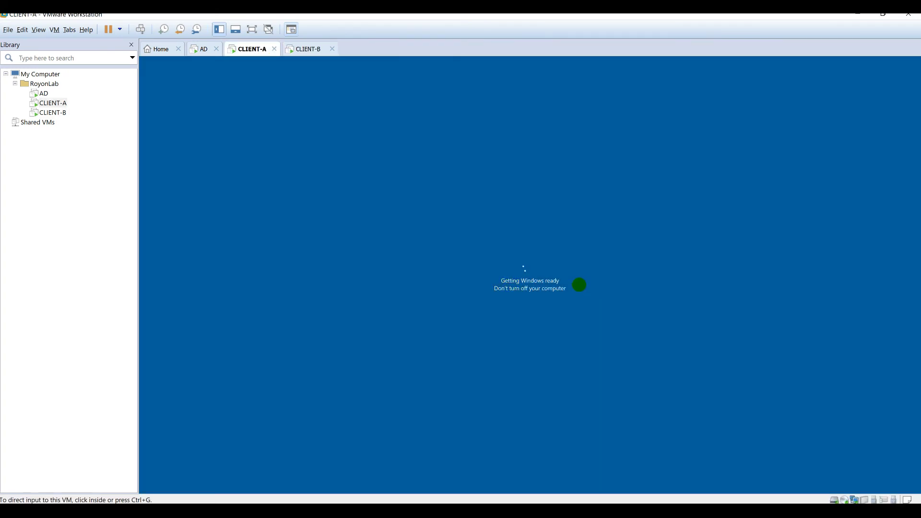
left_click(545, 271)
key("ctrl+alt")
left_click(305, 48)
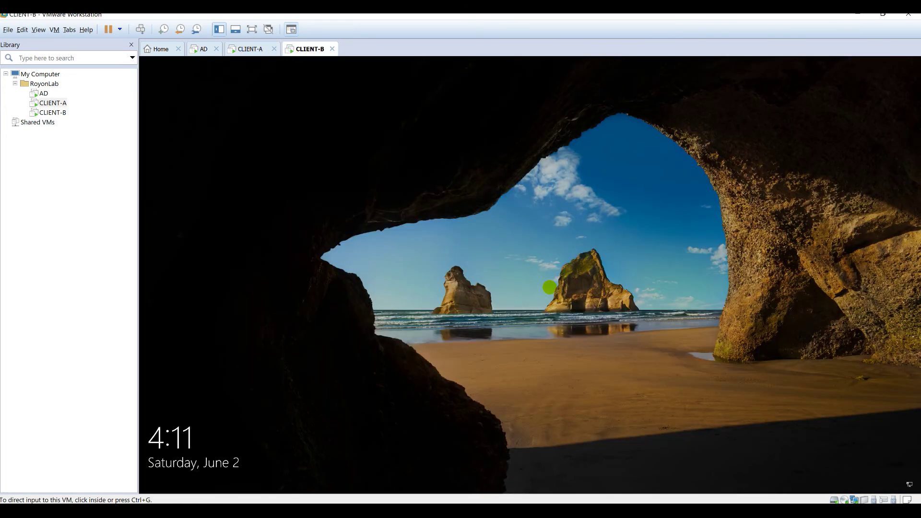
- Sign in to CLIENT-A with the account password, retrying after an incorrect entry
left_click(248, 49)
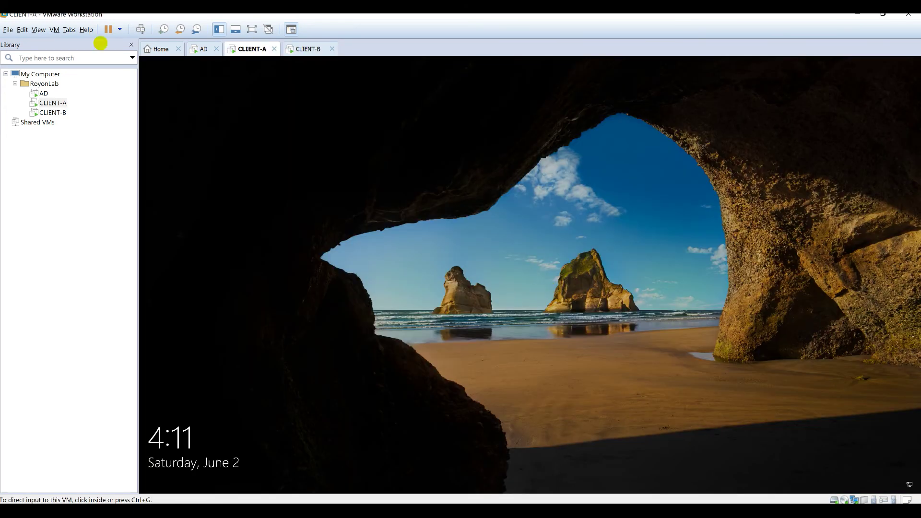
left_click(511, 295)
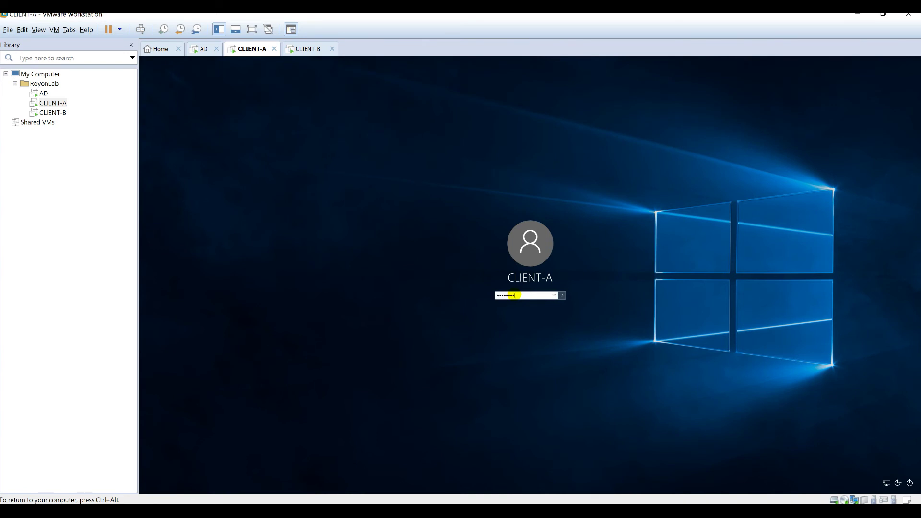
key("Return")
left_click(531, 307)
key("Return")
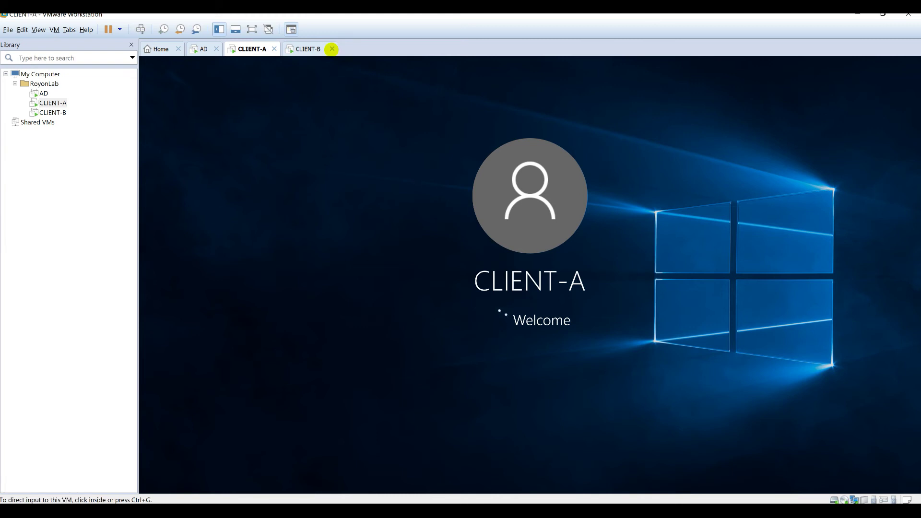
- Sign in to CLIENT-B with the account password and return to CLIENT-A
left_click(309, 48)
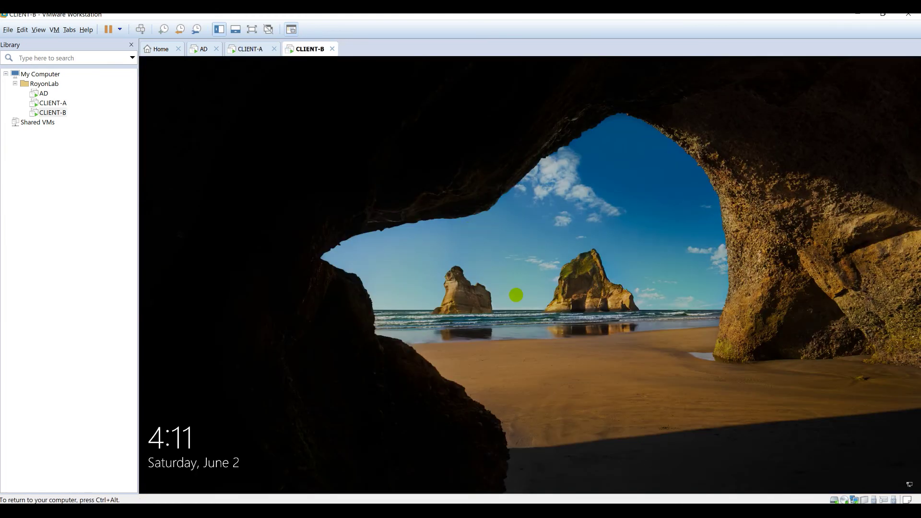
left_click(517, 295)
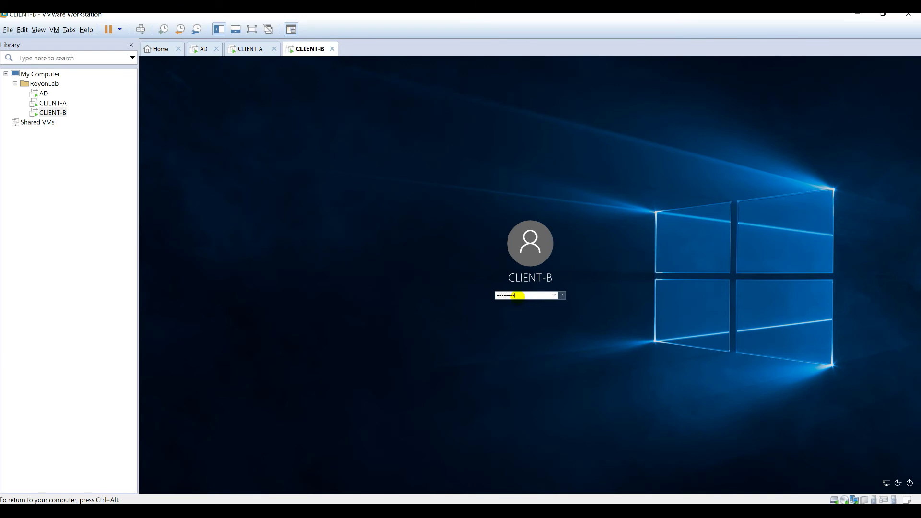
key("Return")
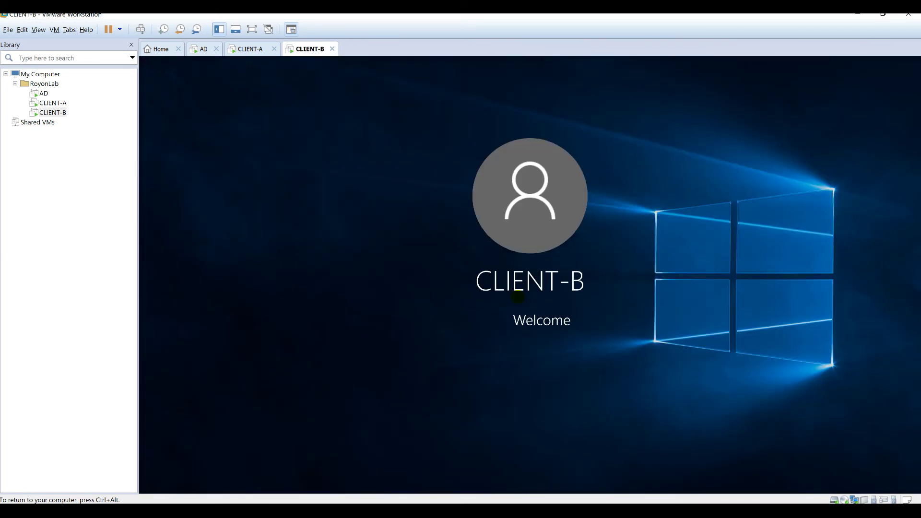
left_click(249, 49)
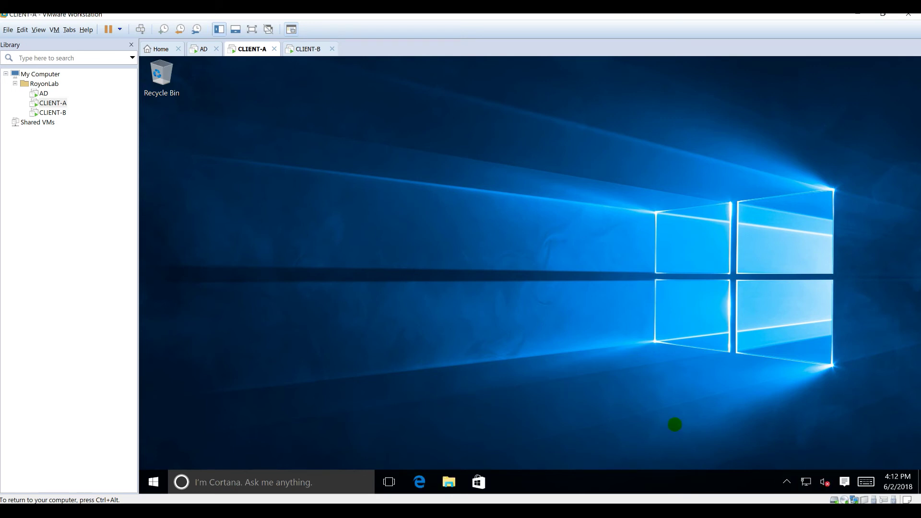
- Open CLIENT-A's network options and check the IP Planning sheet in Scenarios.xlsx
right_click(805, 483)
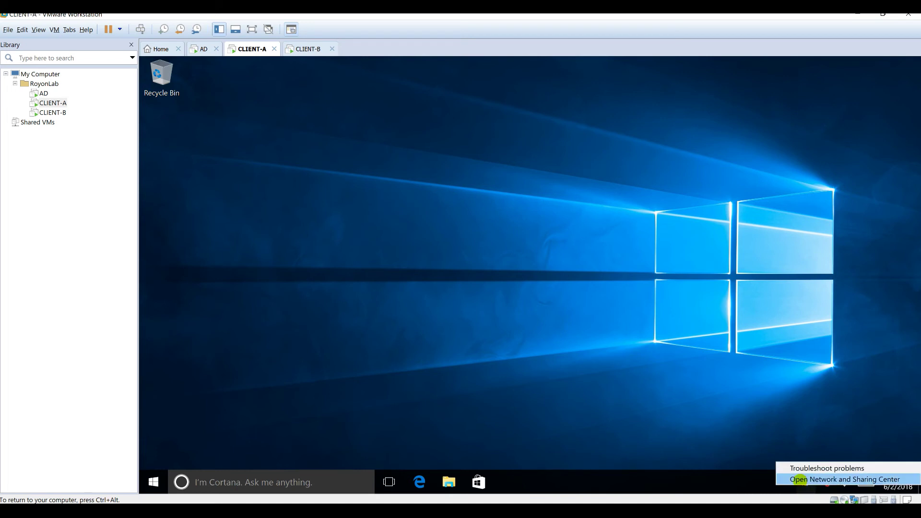
key("ctrl+alt")
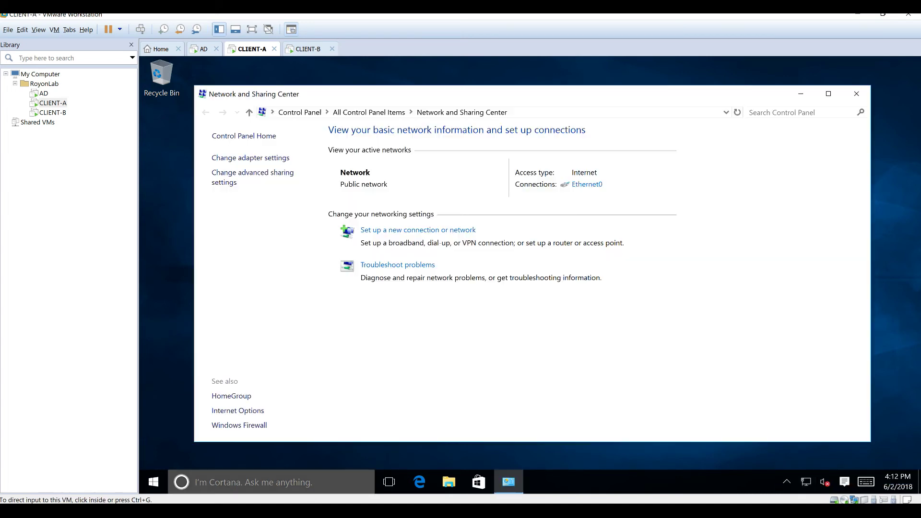
key("alt+Tab")
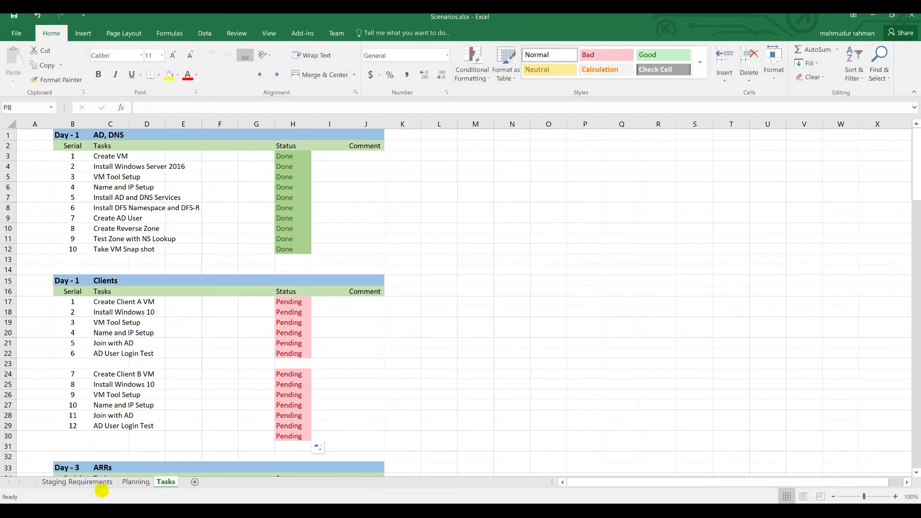
left_click(130, 482)
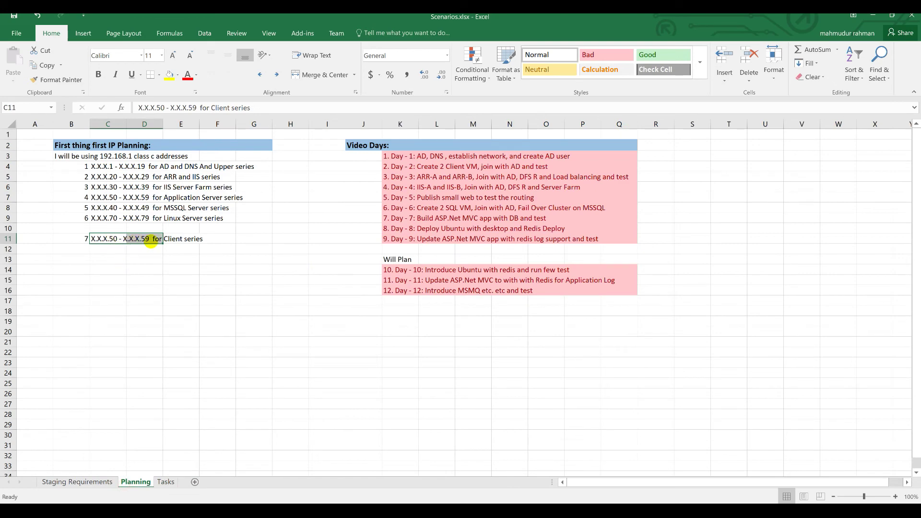
left_click(873, 16)
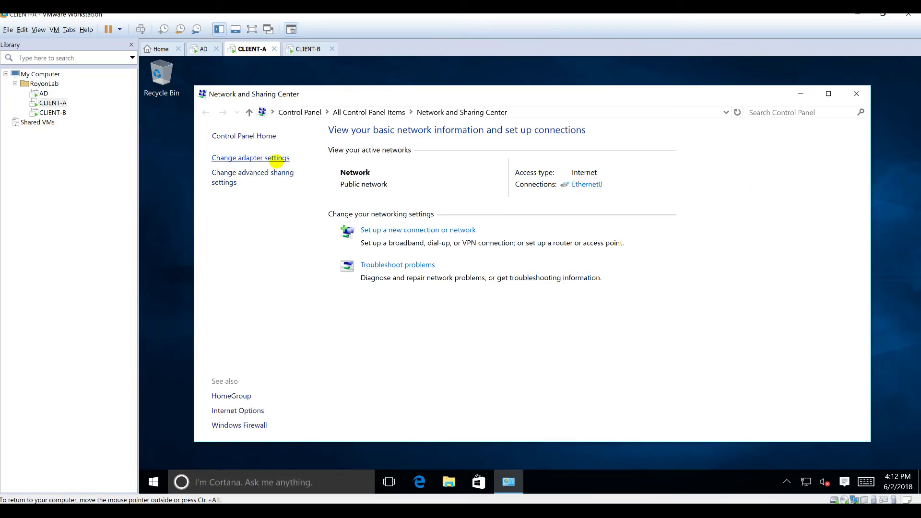
- Rename CLIENT-A's Ethernet0 adapter to LAN
left_click(269, 157)
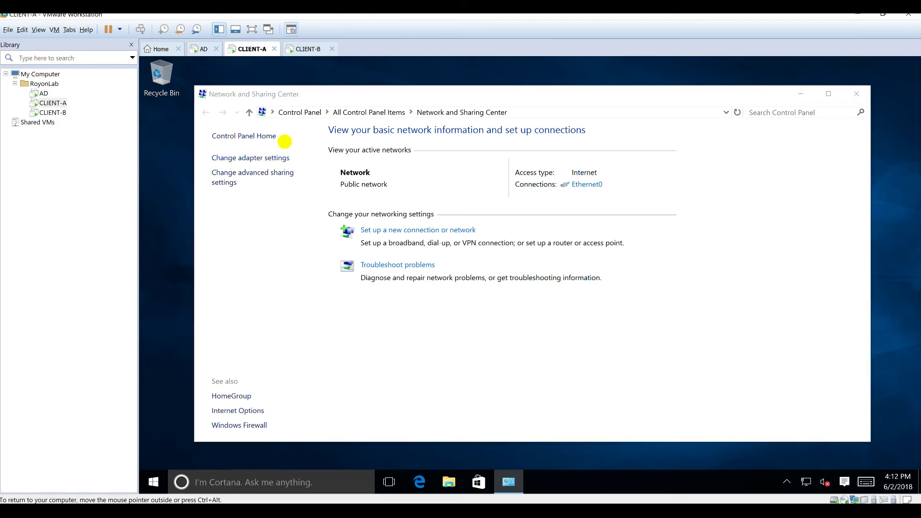
left_click(474, 194)
key("F2")
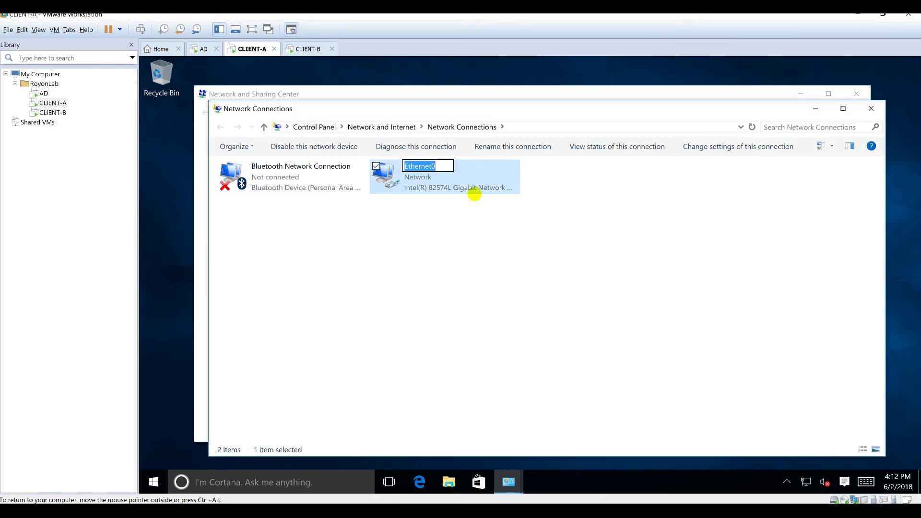
type("LAN")
key("Return")
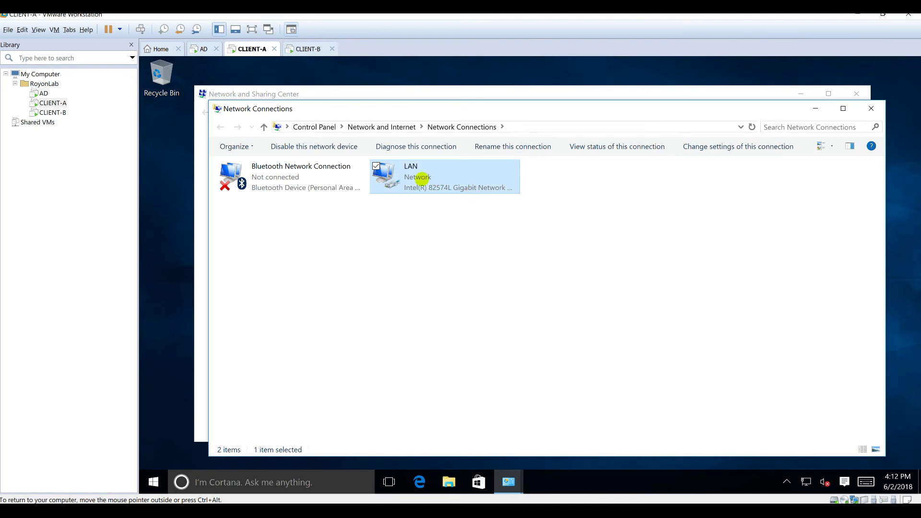
- Give the LAN adapter static IPv4 192.168.1.50, gateway 192.168.1.1 and DNS 192.168.1.10
right_click(423, 179)
left_click(379, 302)
left_click(363, 284)
double_click(363, 284)
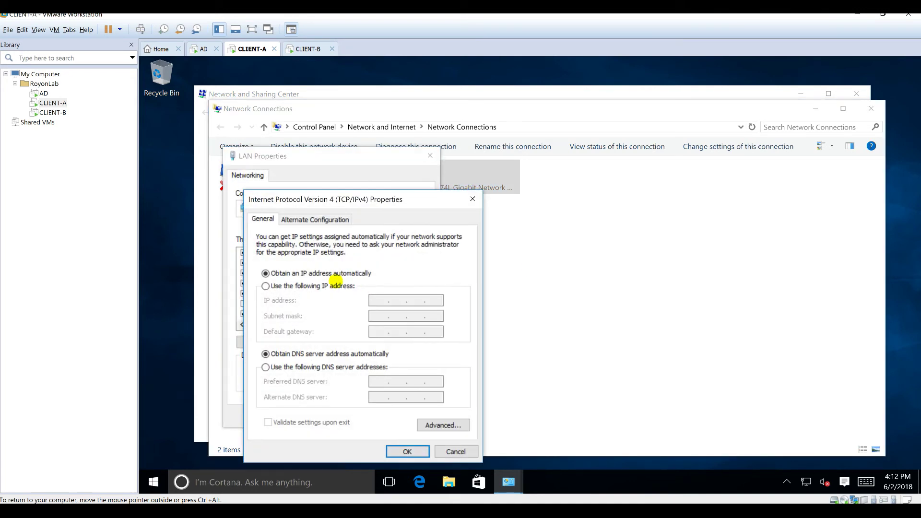
left_click(343, 287)
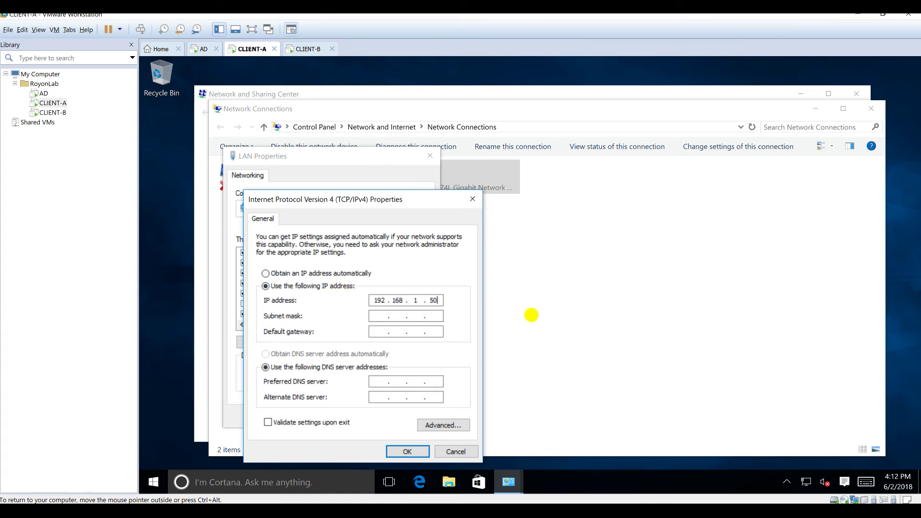
key("Tab")
key("Tab")
type("192.168.1.1")
key("Tab")
key("Tab")
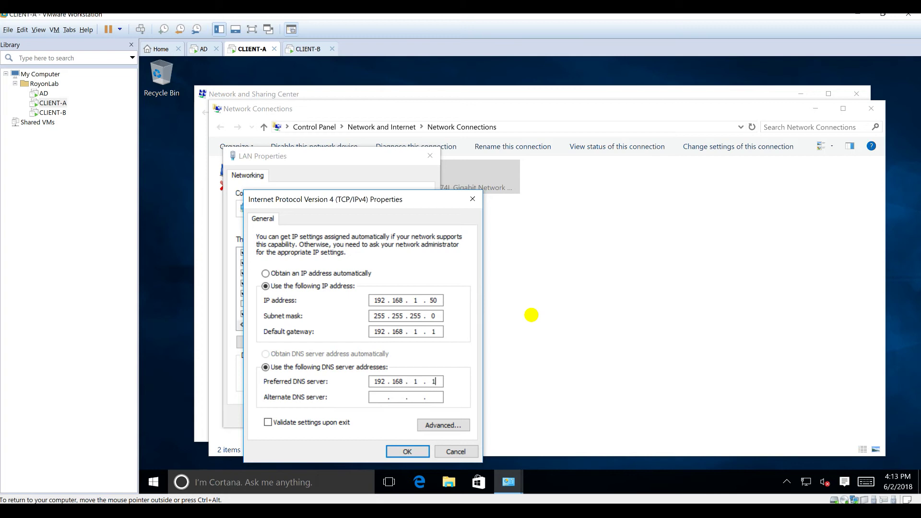
- Enable NetBIOS over TCP/IP in the advanced WINS settings and save all adapter dialogs
left_click(435, 425)
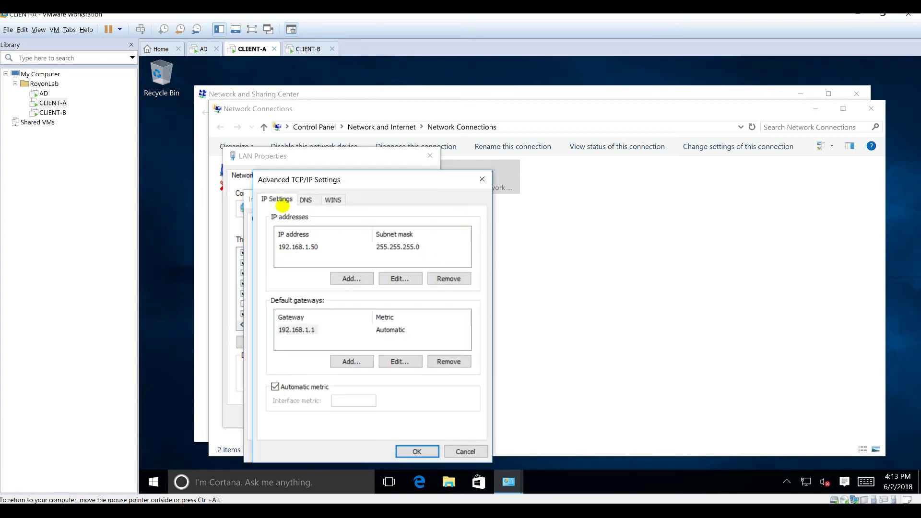
left_click(329, 200)
left_click(315, 389)
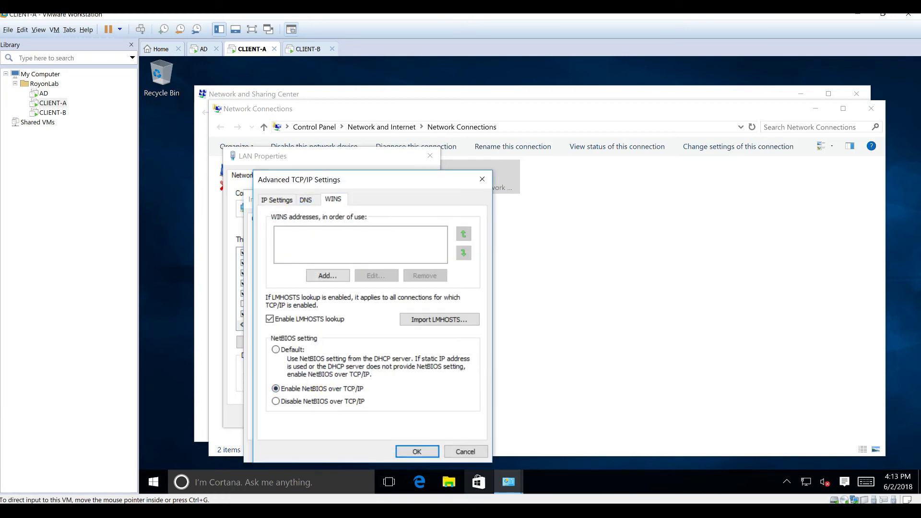
left_click(417, 452)
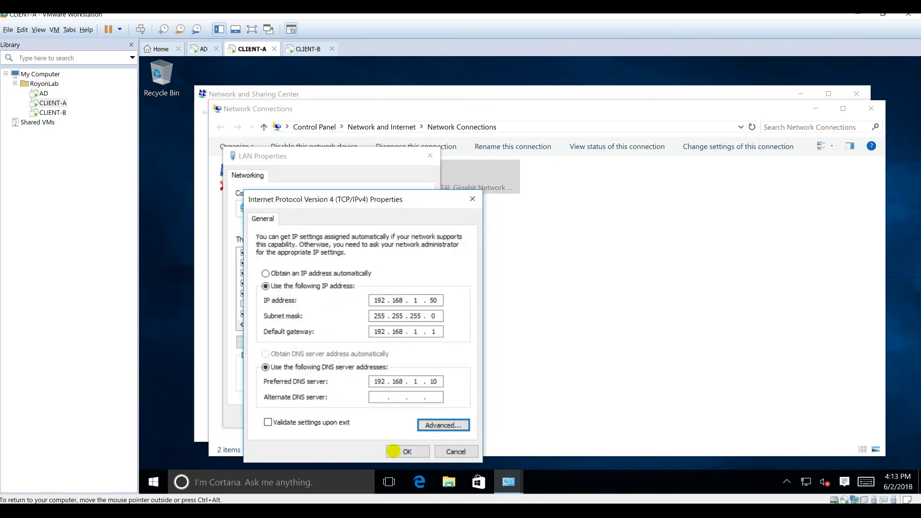
left_click(407, 449)
left_click(366, 415)
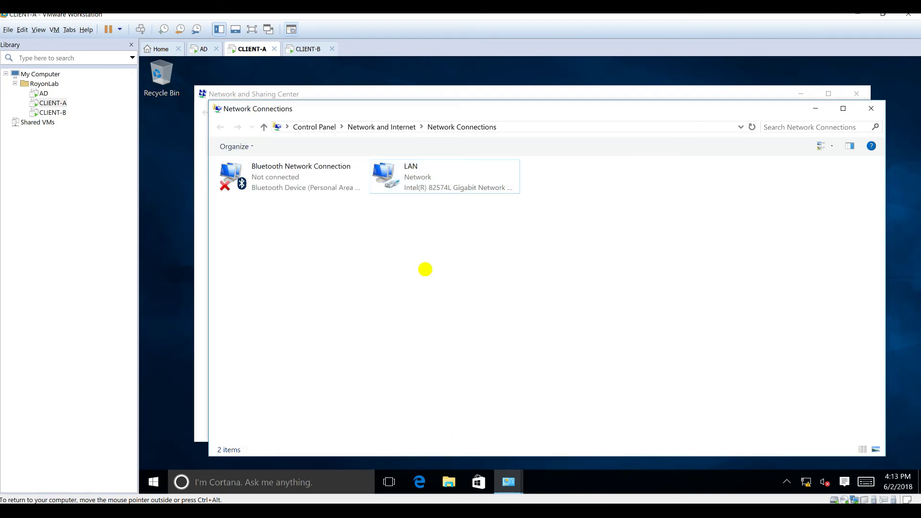
left_click(550, 92)
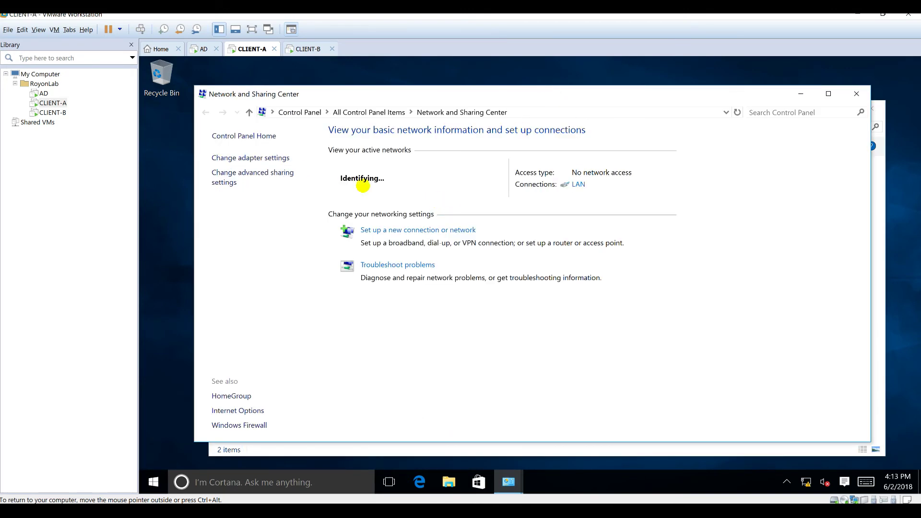
- Open This PC's system properties from File Explorer
left_click(449, 482)
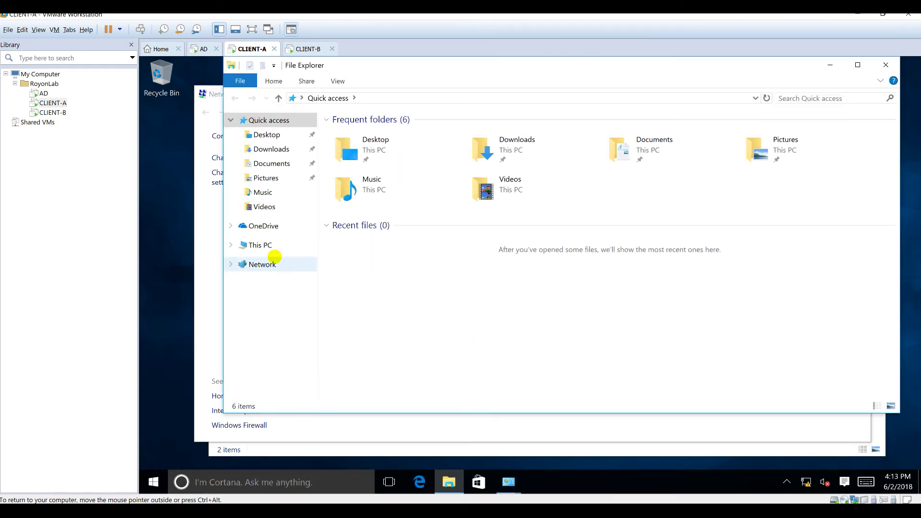
left_click(272, 245)
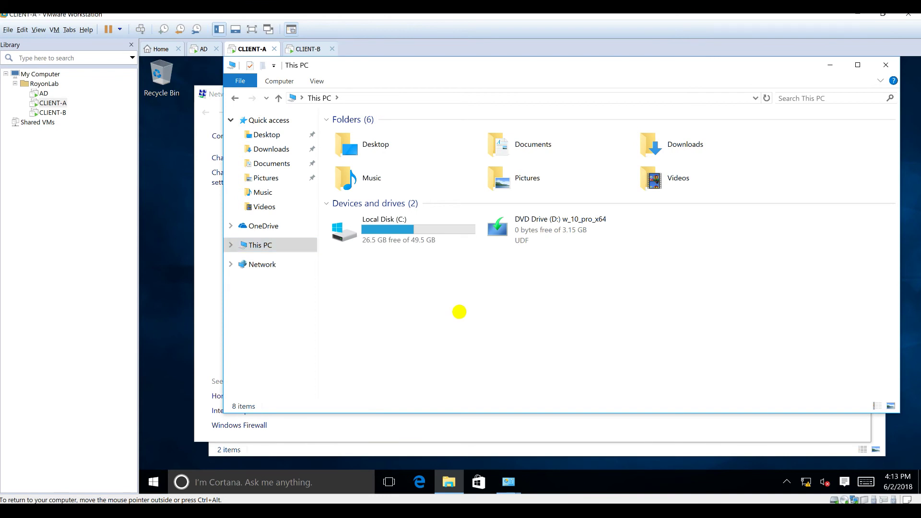
right_click(458, 315)
left_click(401, 443)
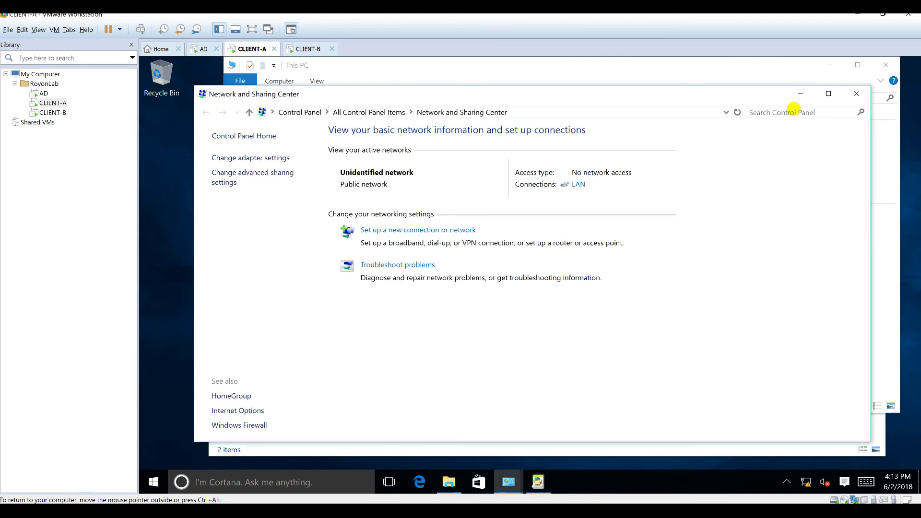
right_click(572, 283)
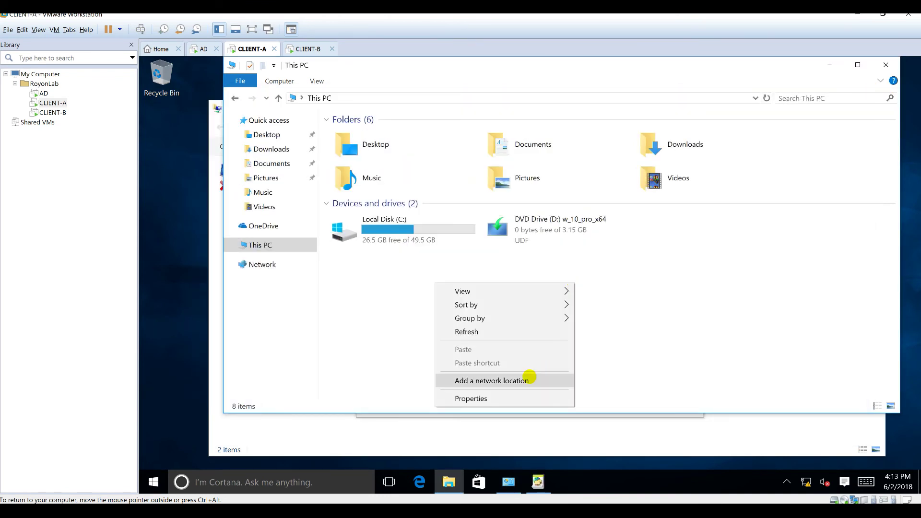
left_click(527, 395)
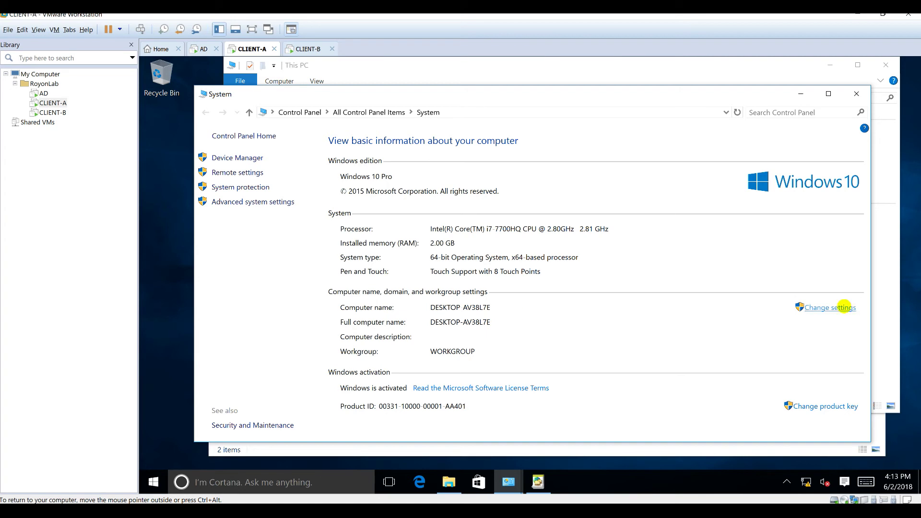
- Rename the computer to CLIENT-A and enter royonlab as its domain
left_click(843, 307)
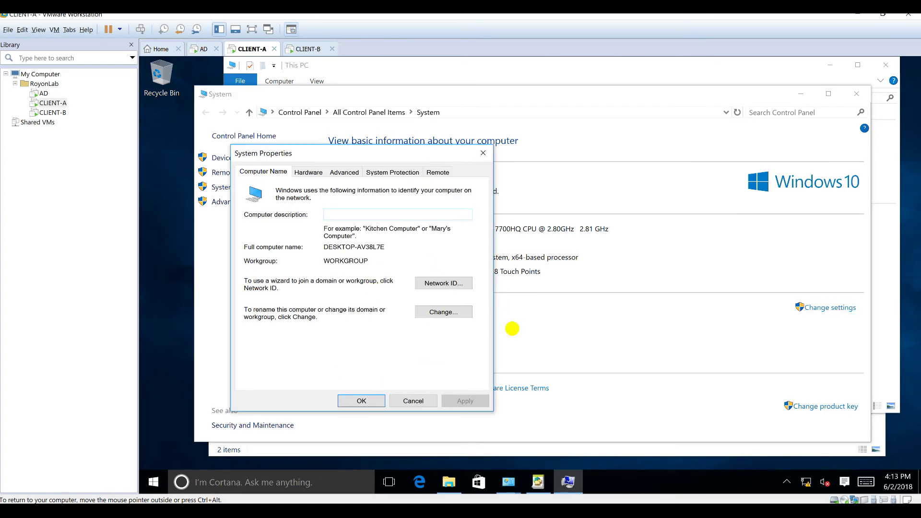
left_click(453, 312)
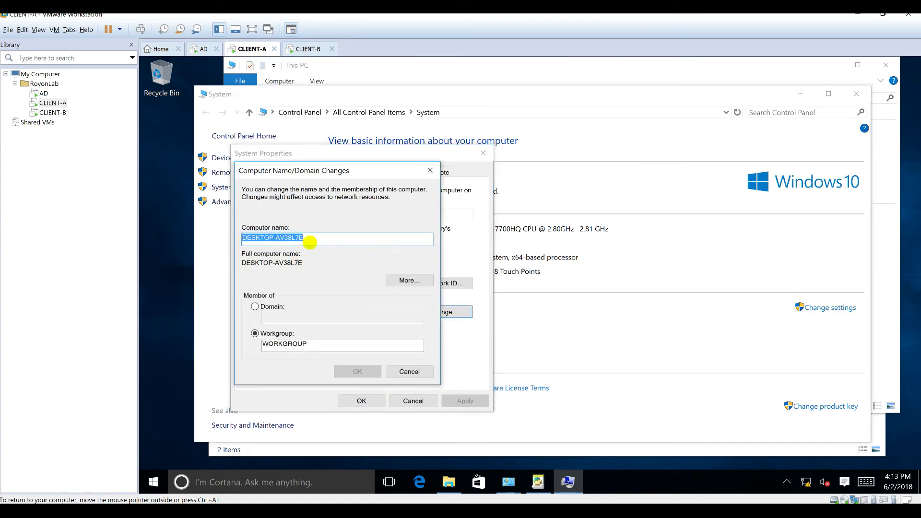
type("CLIENT")
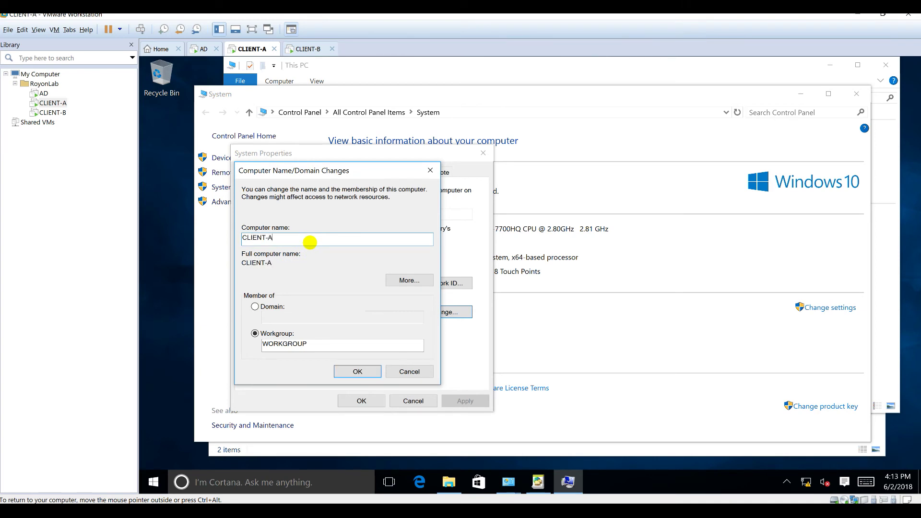
type("-A")
left_click(273, 307)
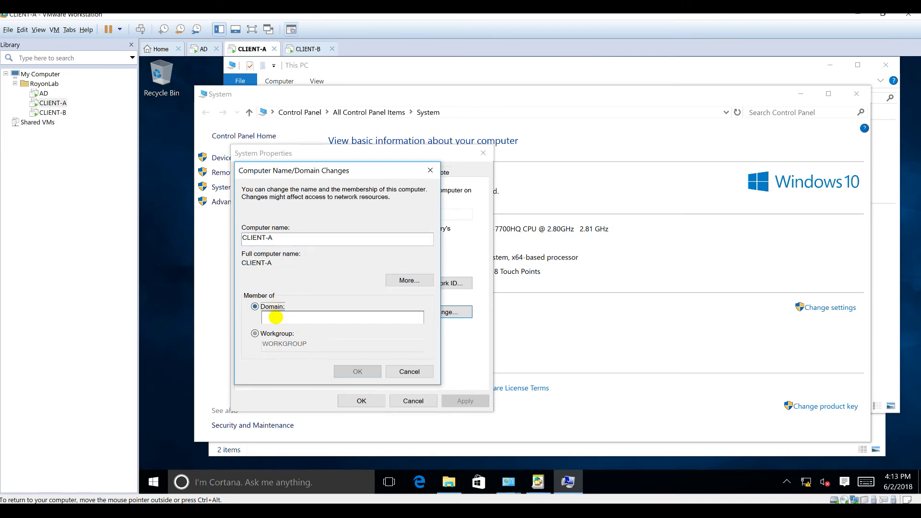
left_click(276, 317)
type("royonlab")
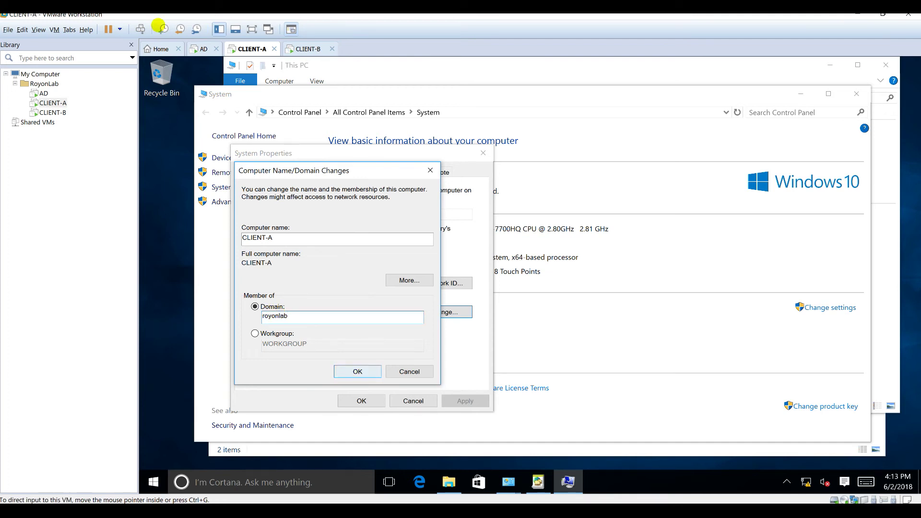
left_click(201, 48)
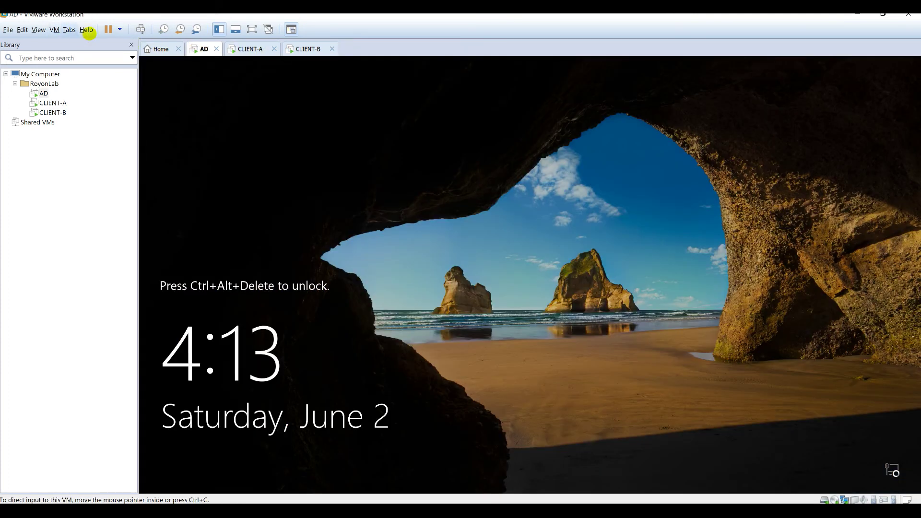
left_click(140, 29)
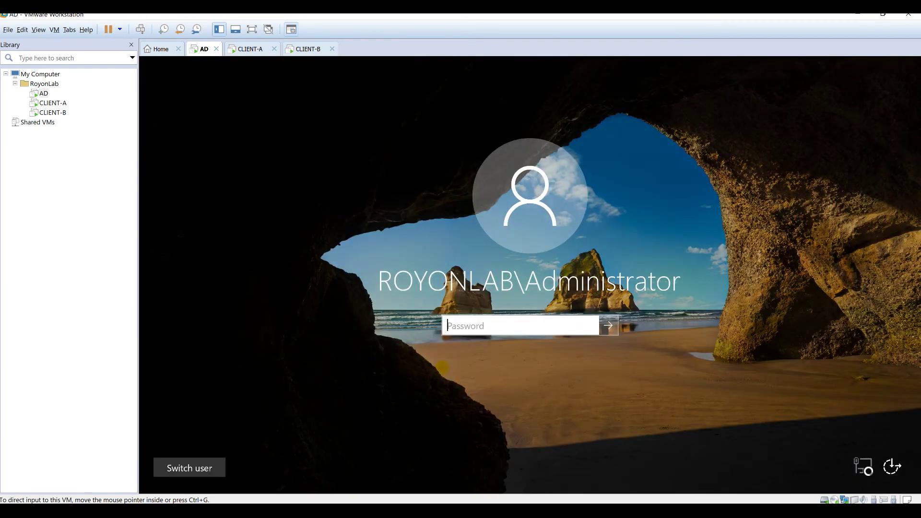
left_click(470, 323)
type("••")
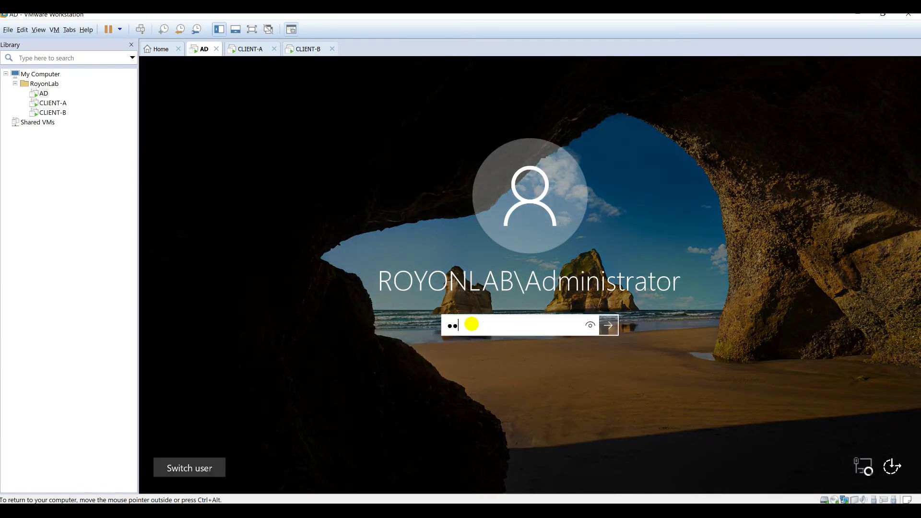
type("••••••")
key("Return")
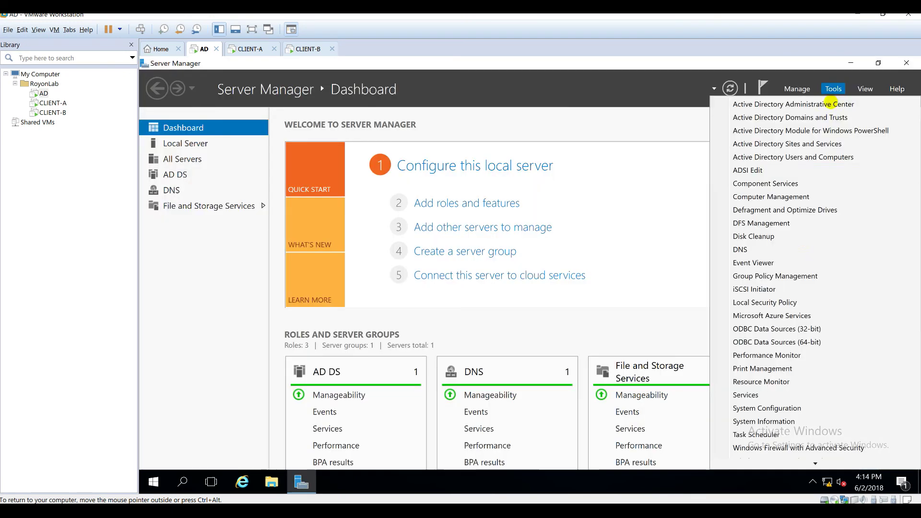
left_click(834, 89)
left_click(794, 248)
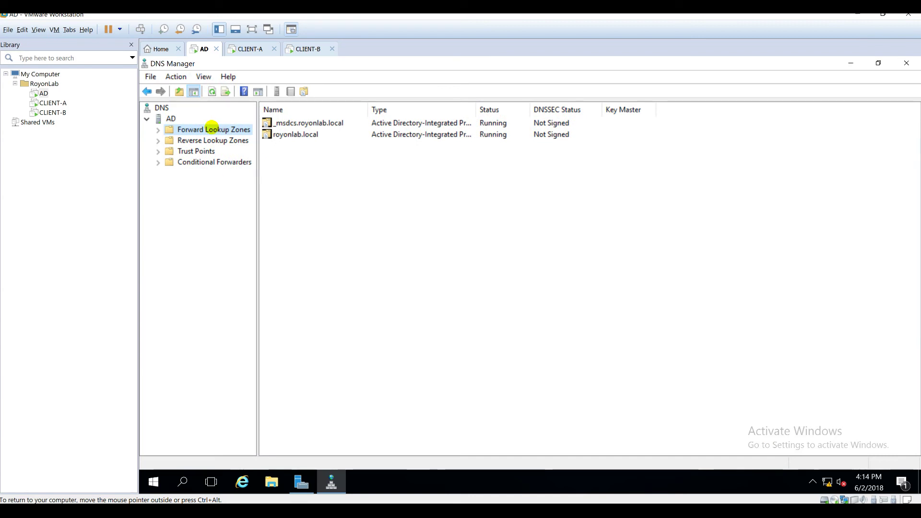
double_click(212, 128)
left_click(211, 151)
left_click(359, 246)
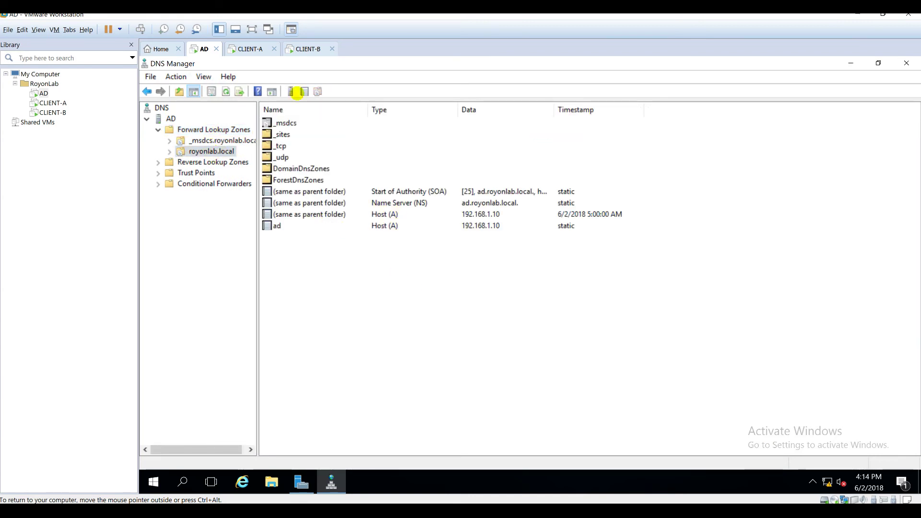
left_click(248, 48)
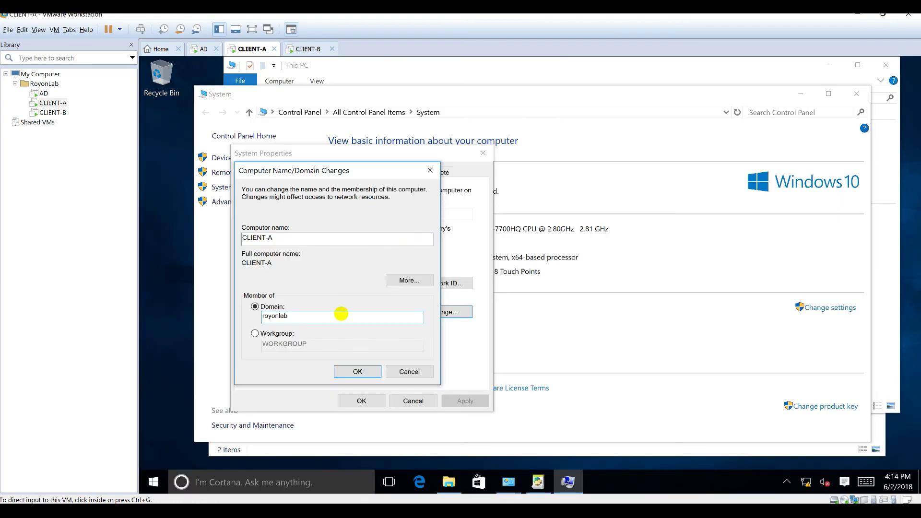
- Confirm the royonlab domain change and authenticate as the domain Administrator with its password
left_click(357, 372)
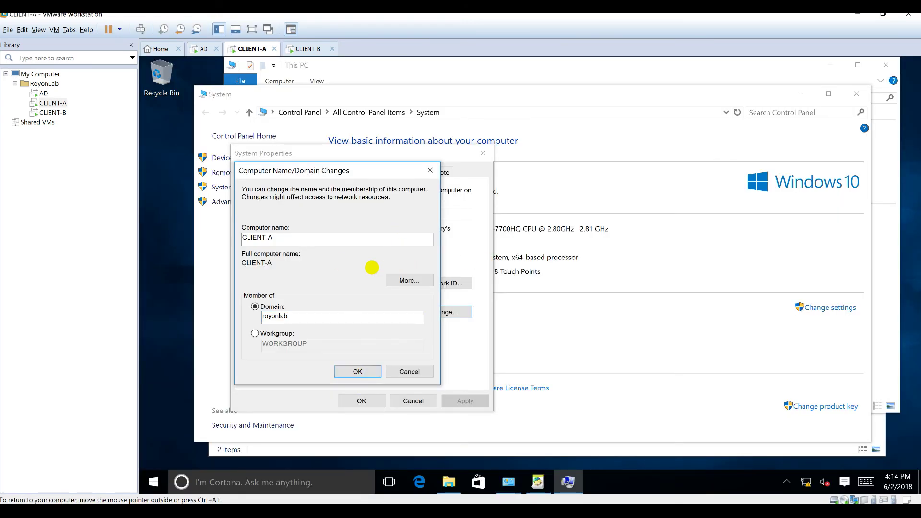
left_click(359, 269)
type("A")
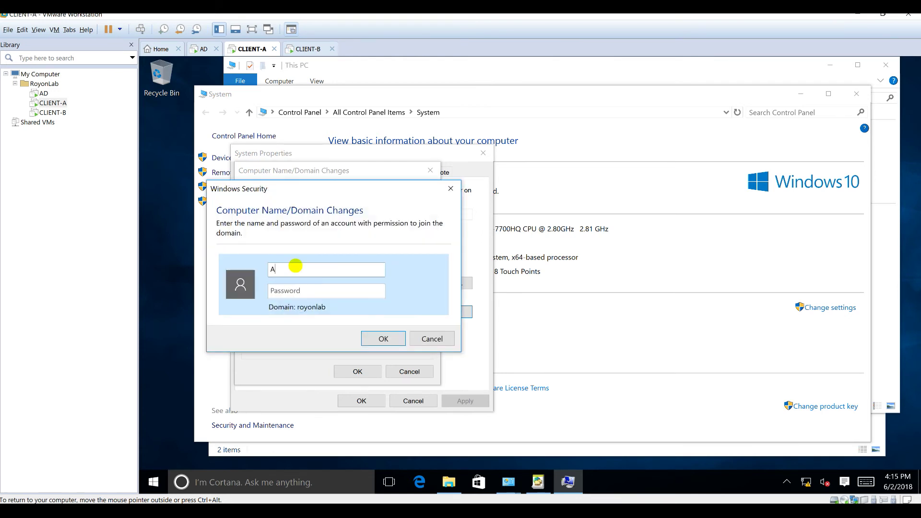
type("dministrator")
double_click(295, 269)
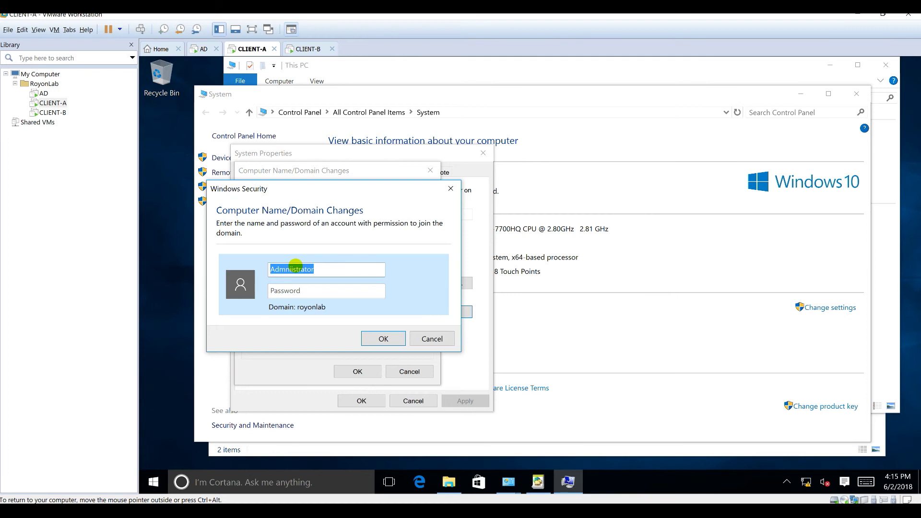
type("Administrat")
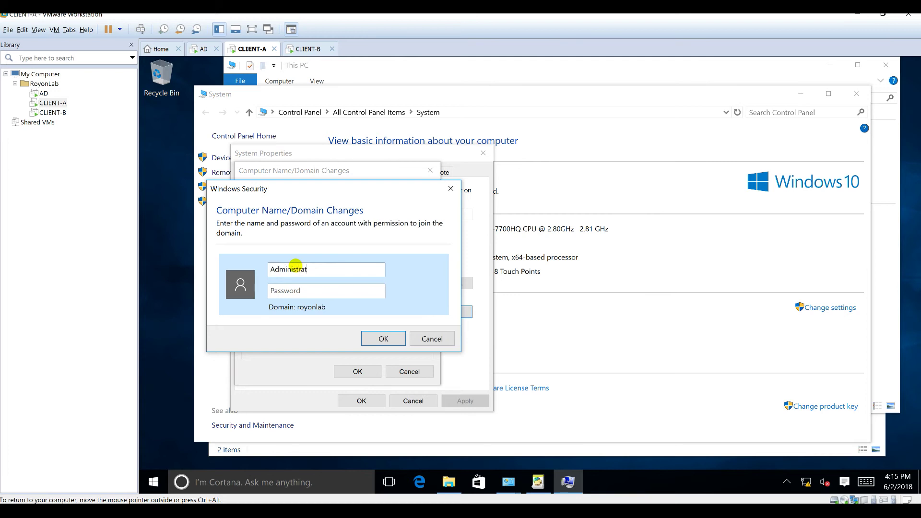
key("Tab")
type("Password1")
key("Return")
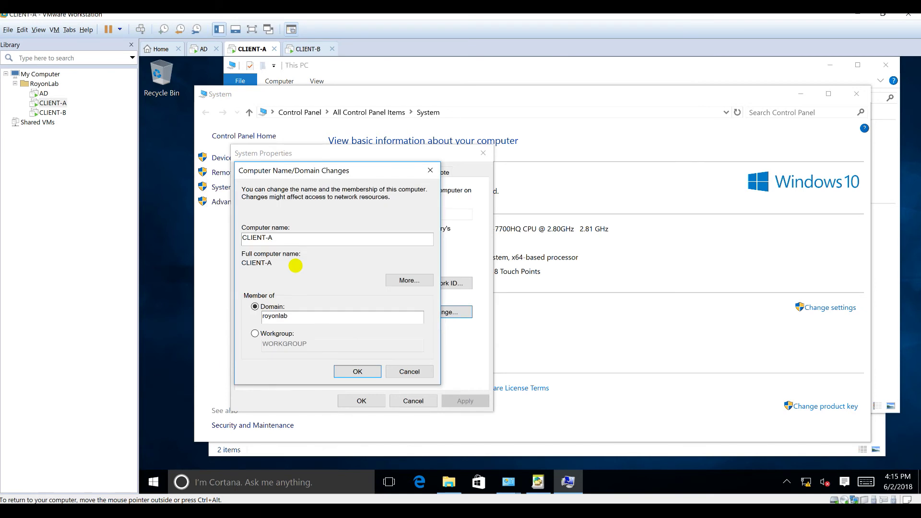
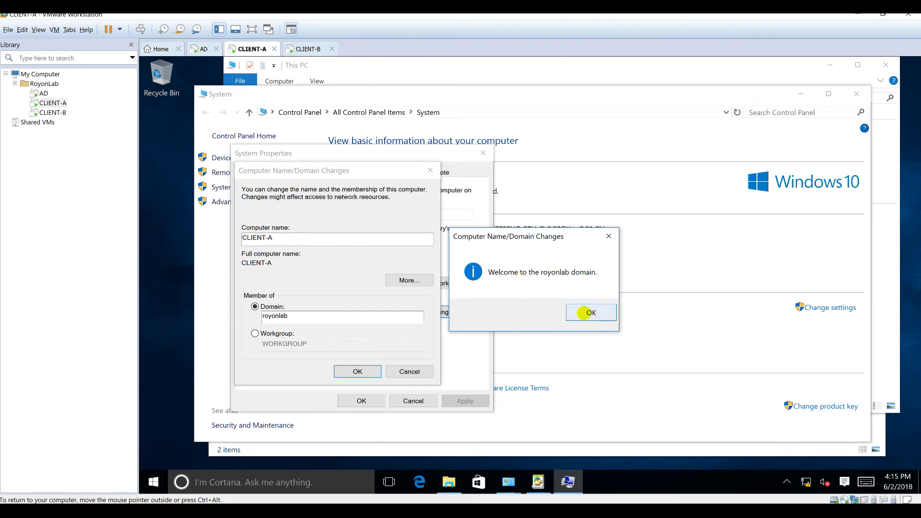
- Acknowledge the royonlab welcome and restart notices, restart CLIENT-A now, and switch to CLIENT-B
left_click(591, 312)
left_click(599, 287)
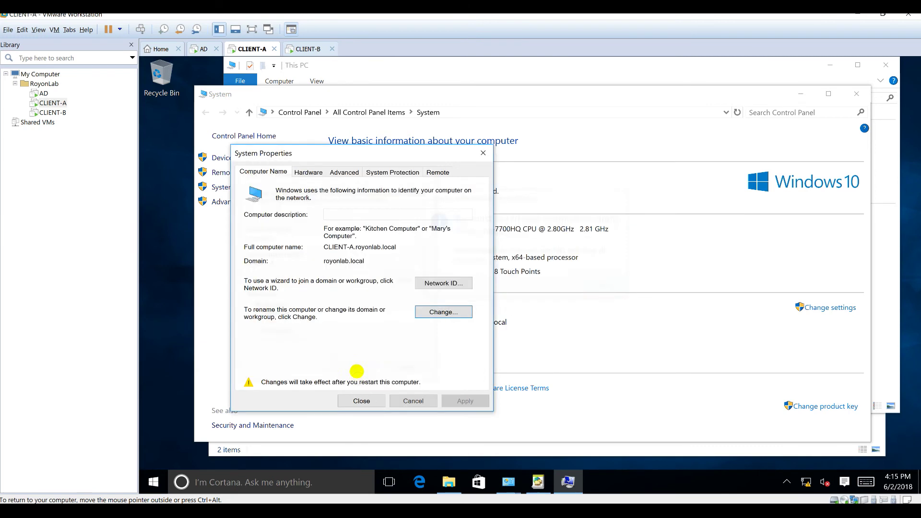
left_click(362, 399)
left_click(528, 282)
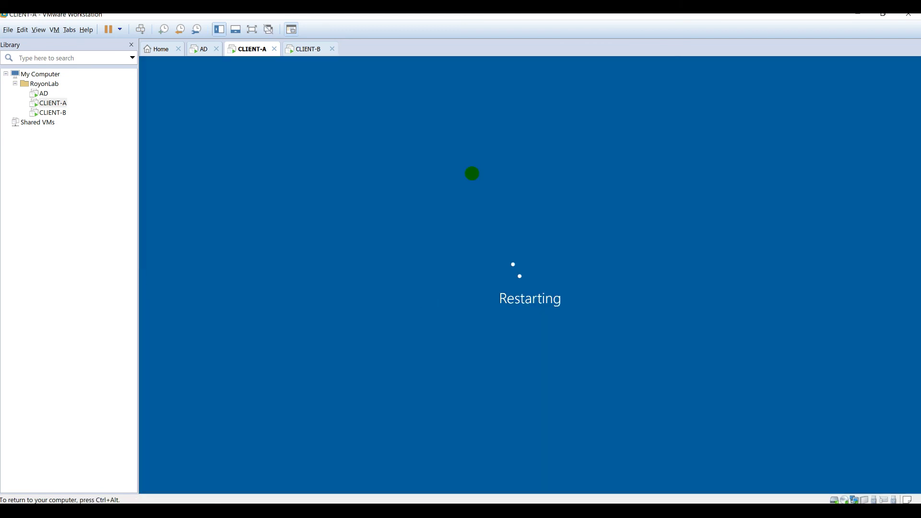
left_click(303, 48)
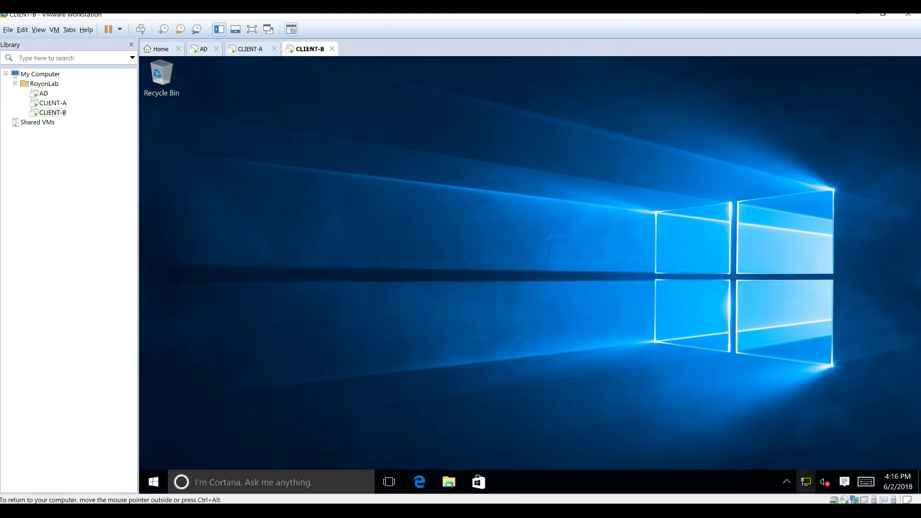
- Rename CLIENT-B's Ethernet0 network connection to LAN
right_click(806, 482)
left_click(835, 475)
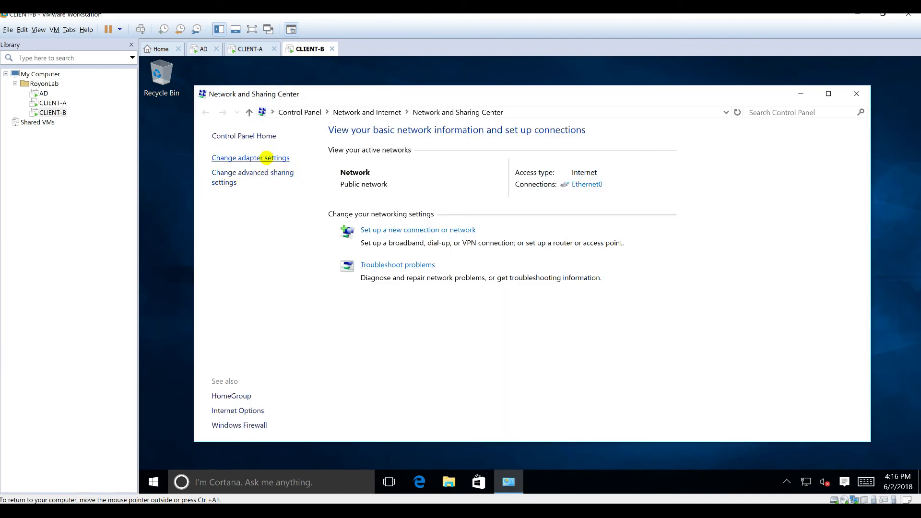
left_click(267, 158)
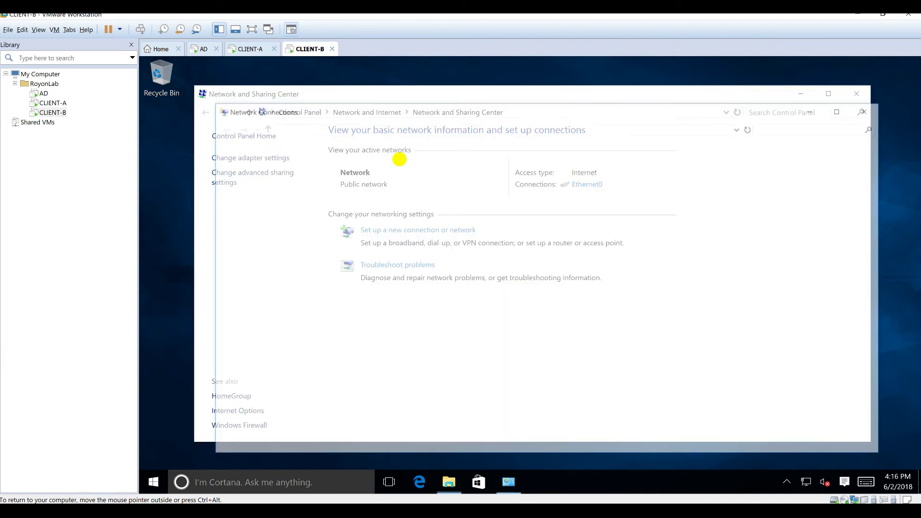
left_click(438, 191)
key("F2")
type("LAN")
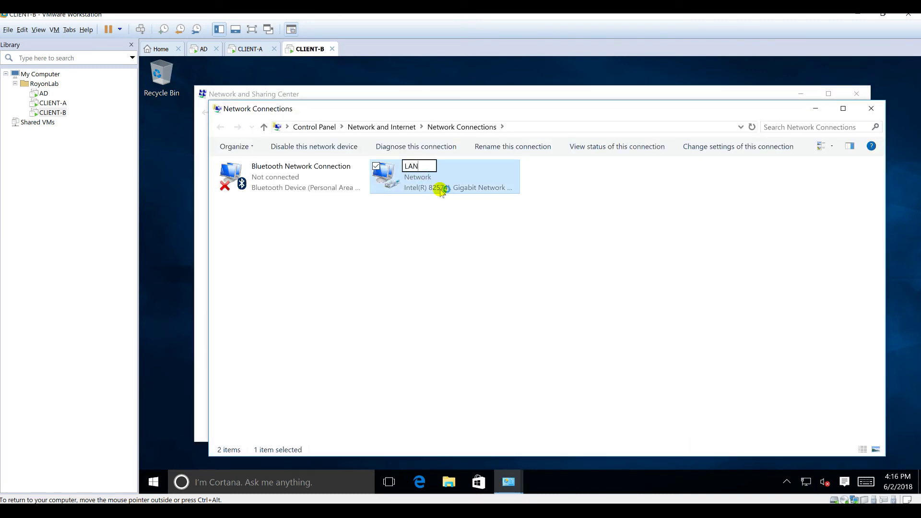
key("Return")
- Give LAN a static IPv4 address 192.168.1.51, gateway 192.168.1.1 and DNS 192.168.1.10
right_click(420, 183)
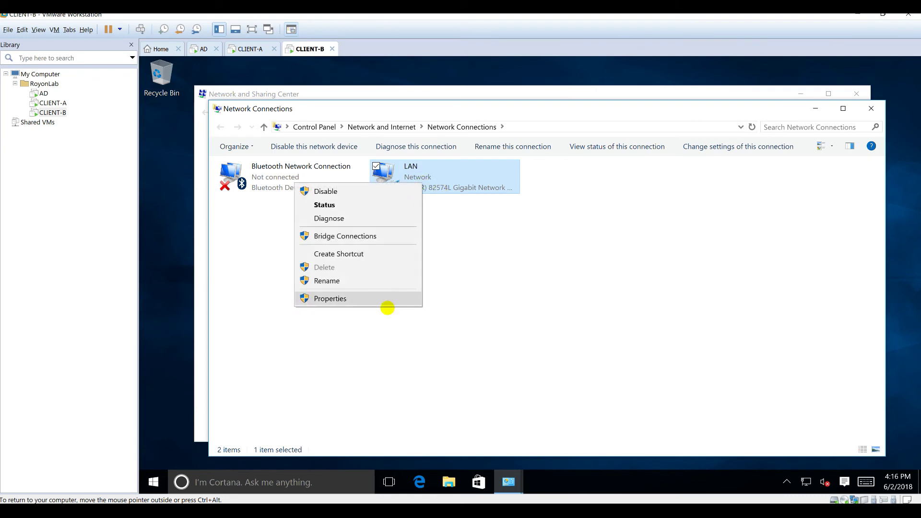
left_click(384, 300)
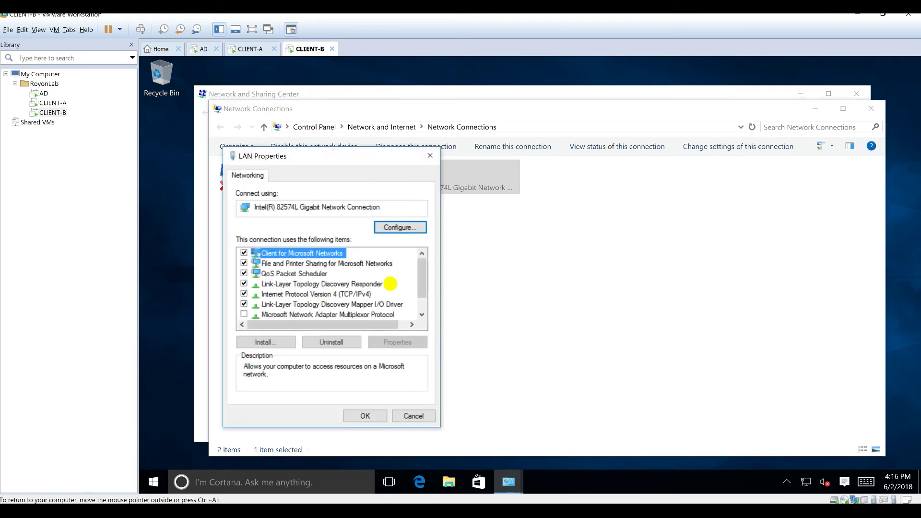
double_click(362, 294)
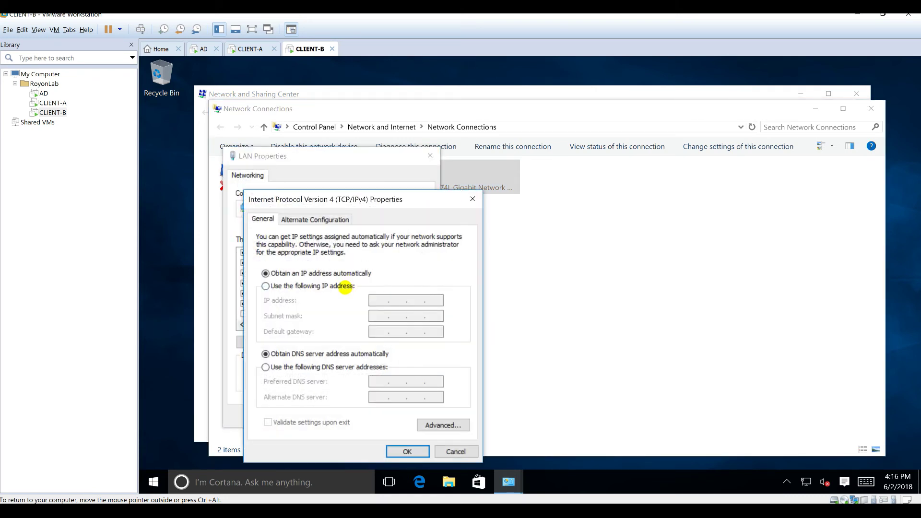
left_click(346, 286)
left_click(382, 301)
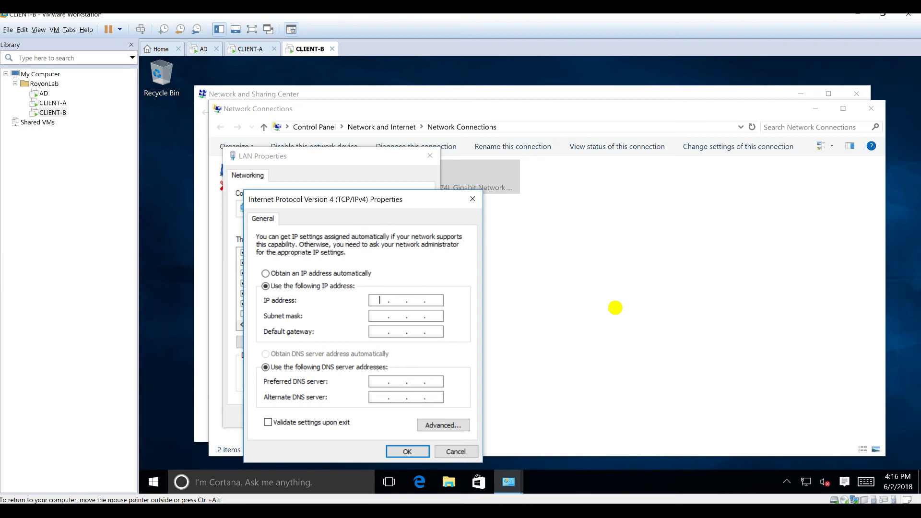
type("192 . 168 . 1 . 51")
key("Tab")
key("Tab")
type("192168")
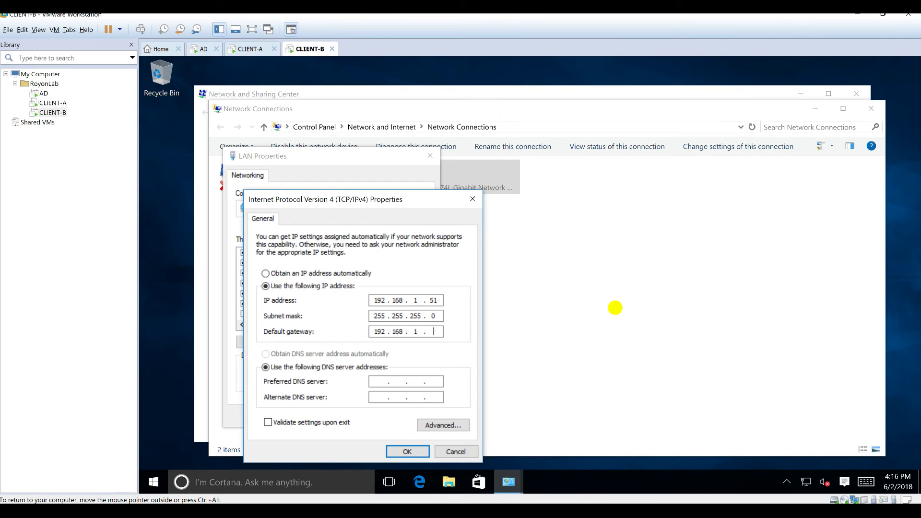
type("1921681.10")
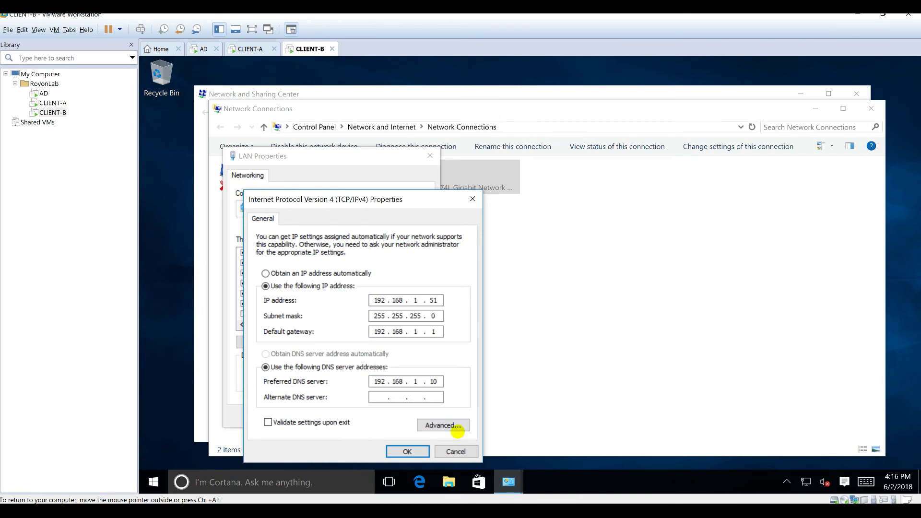
- Enable NetBIOS over TCP/IP in the WINS settings, save everything, and open File Explorer
left_click(459, 424)
left_click(333, 199)
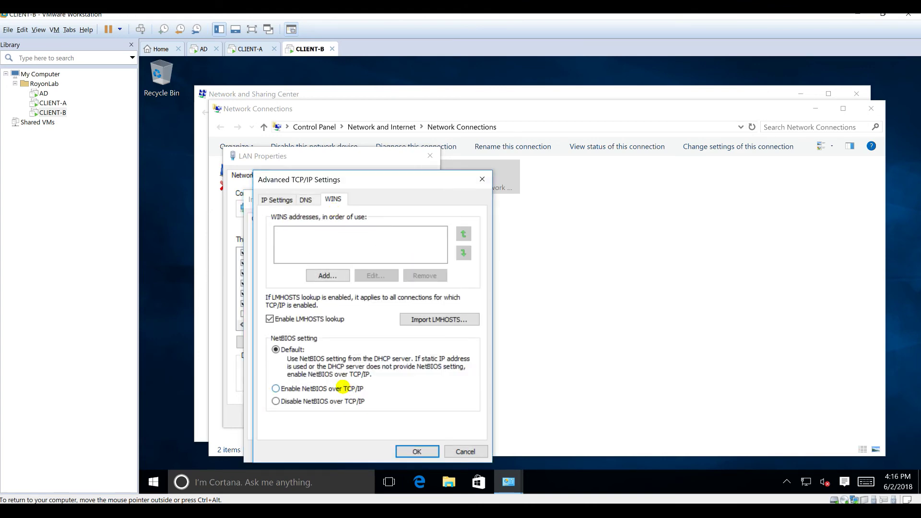
left_click(336, 389)
left_click(414, 451)
left_click(406, 451)
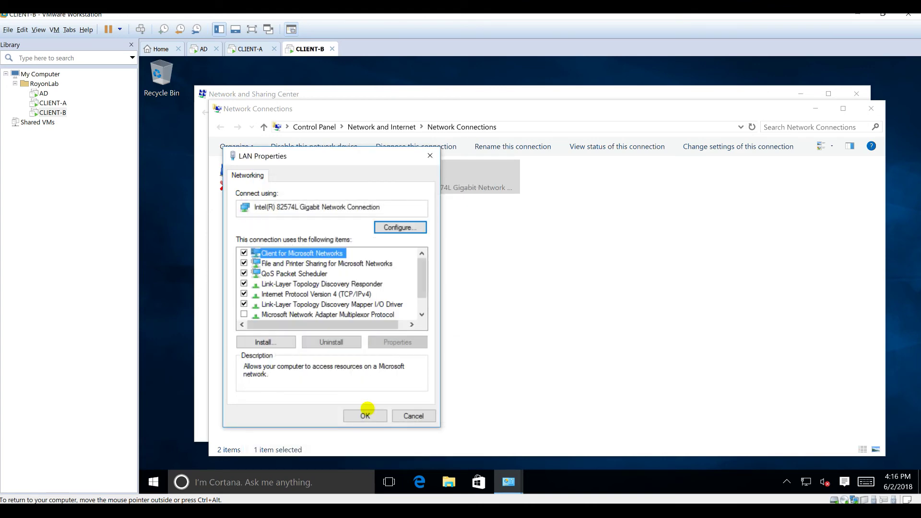
left_click(367, 414)
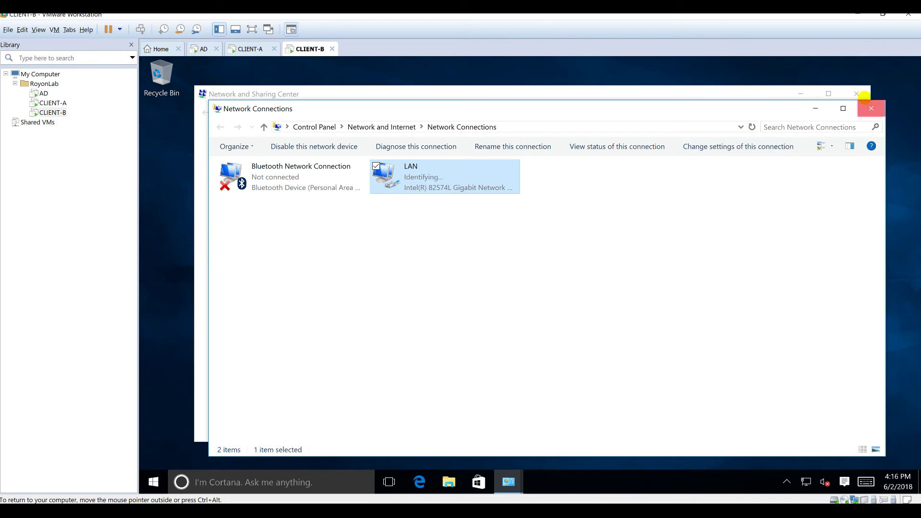
left_click(871, 109)
left_click(856, 93)
left_click(449, 482)
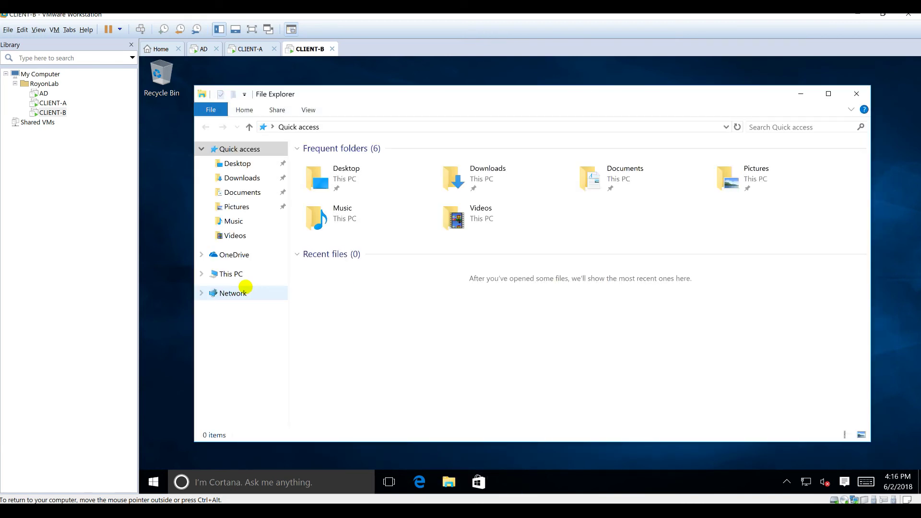
- Open This PC's system properties and its computer name settings
left_click(231, 274)
right_click(471, 379)
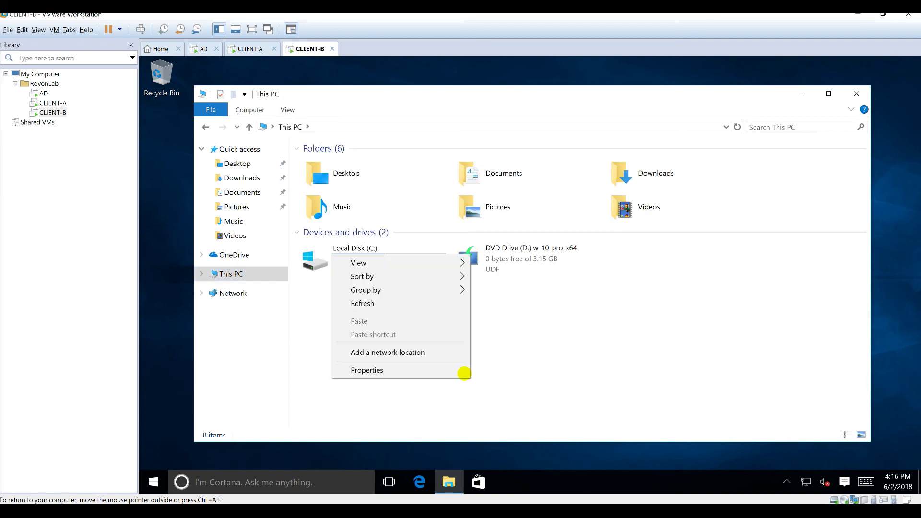
left_click(454, 367)
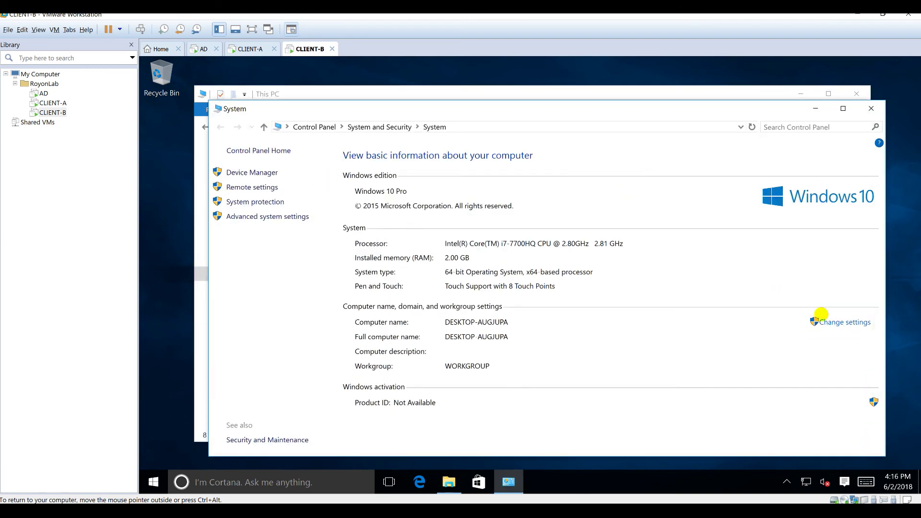
left_click(833, 322)
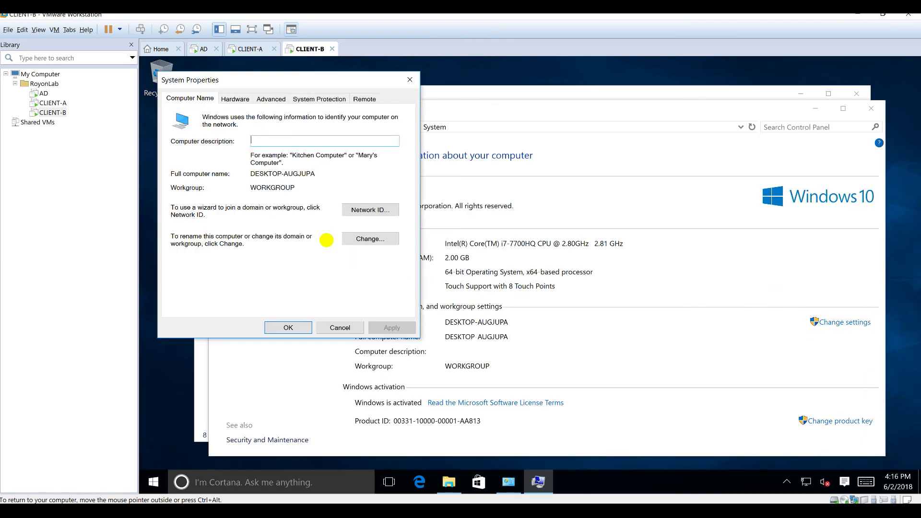
- Rename the computer to CLIENT-B and set its domain membership to royonlab
left_click(374, 238)
type("CLIENT")
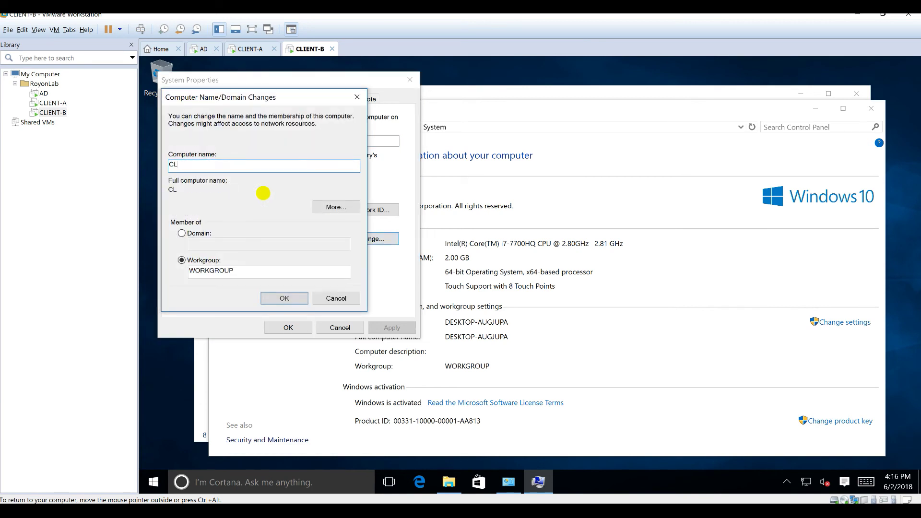
key("Tab")
key("Tab")
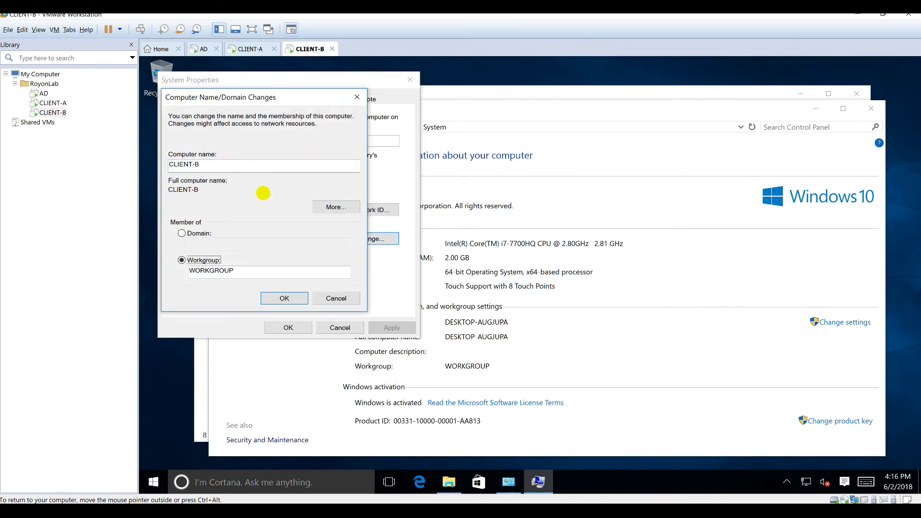
key("Up")
key("Tab")
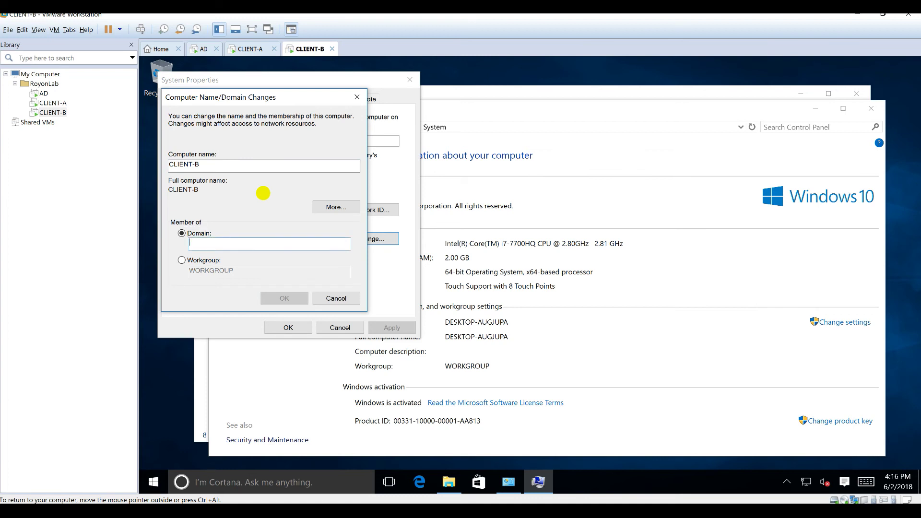
type("royonlab")
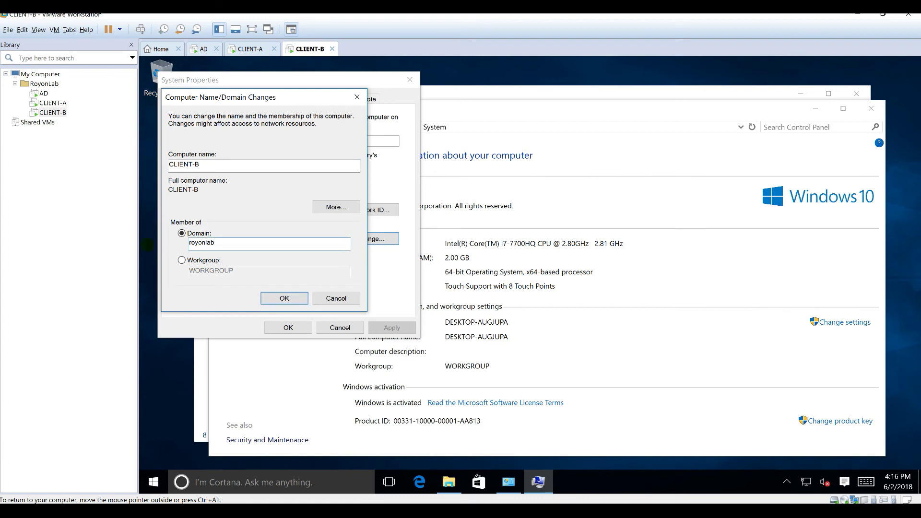
left_click(278, 296)
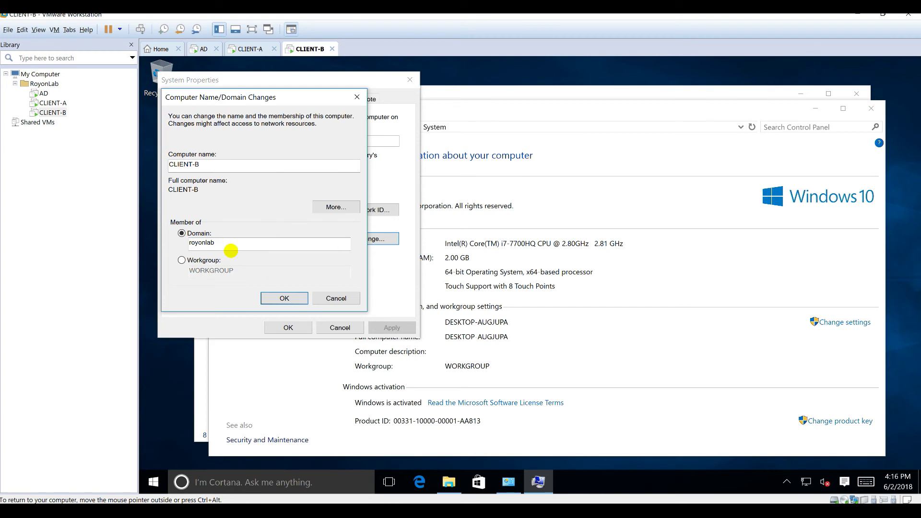
- Authenticate the domain join as Administrator with the account password, then switch to CLIENT-A
left_click(272, 197)
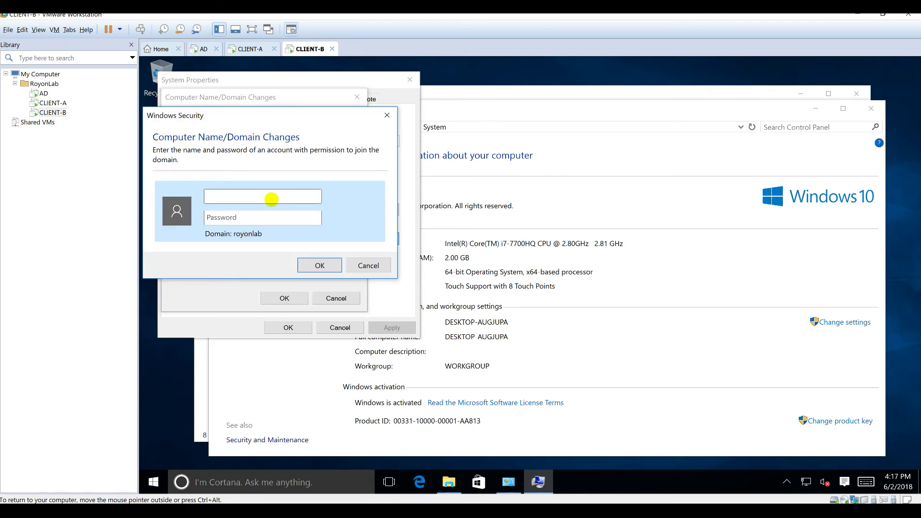
type("Administrator")
key("Tab")
type("Pa")
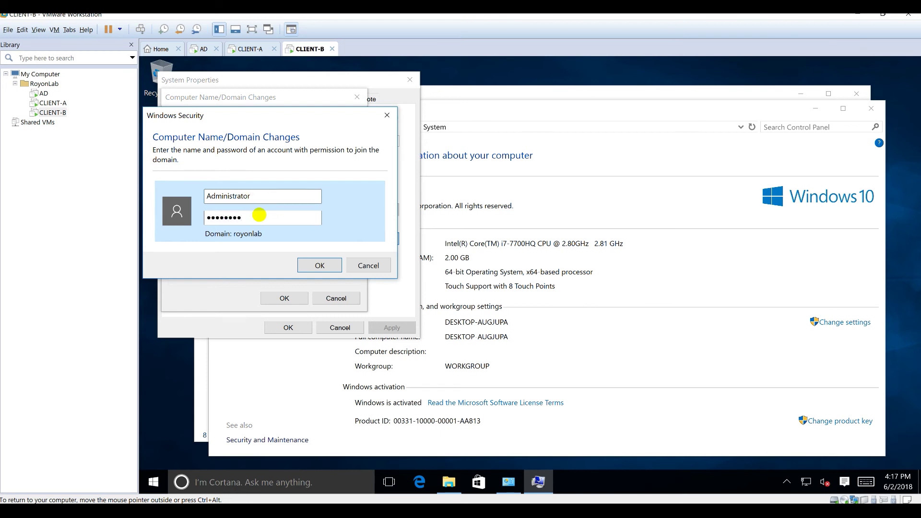
left_click(311, 266)
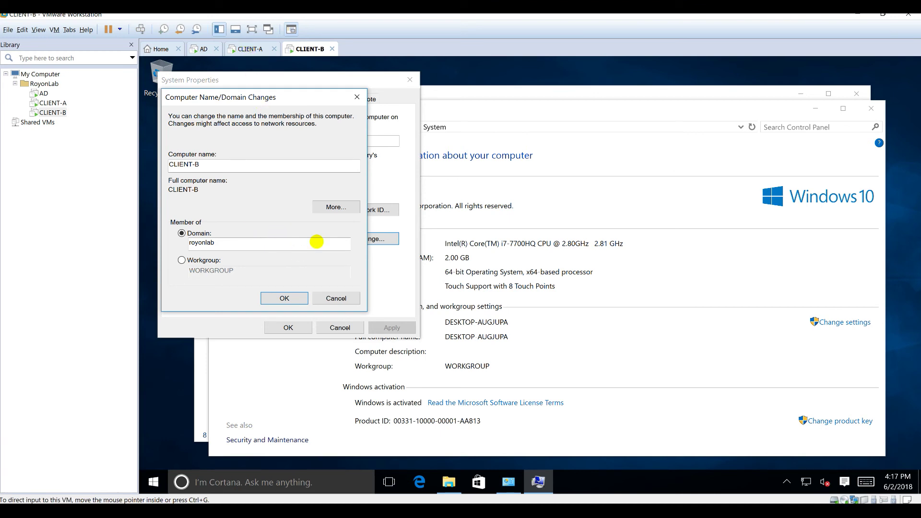
left_click(243, 49)
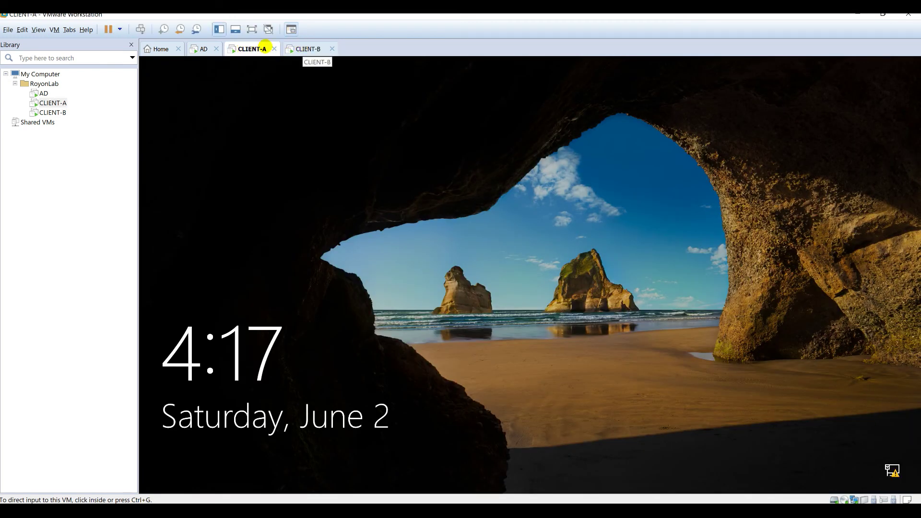
- Sign CLIENT-A in as the client-a domain user with its password, then switch to CLIENT-B
left_click(469, 250)
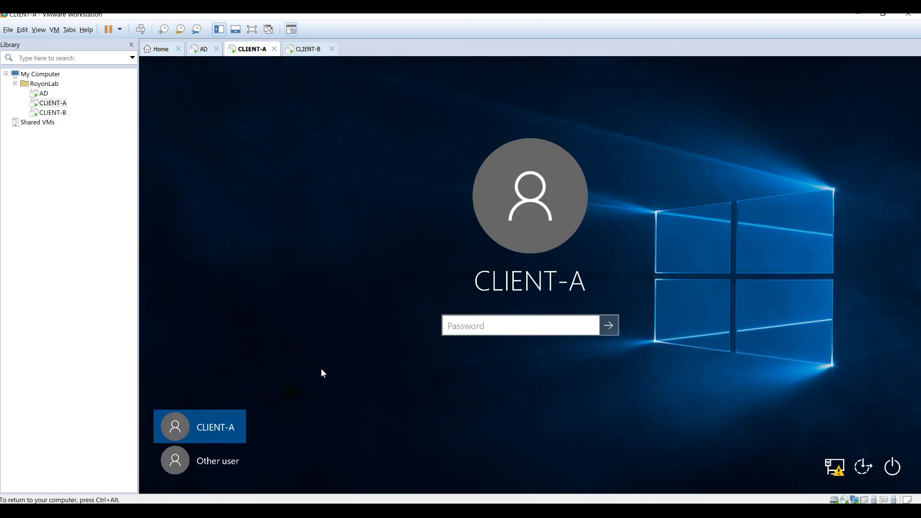
left_click(209, 465)
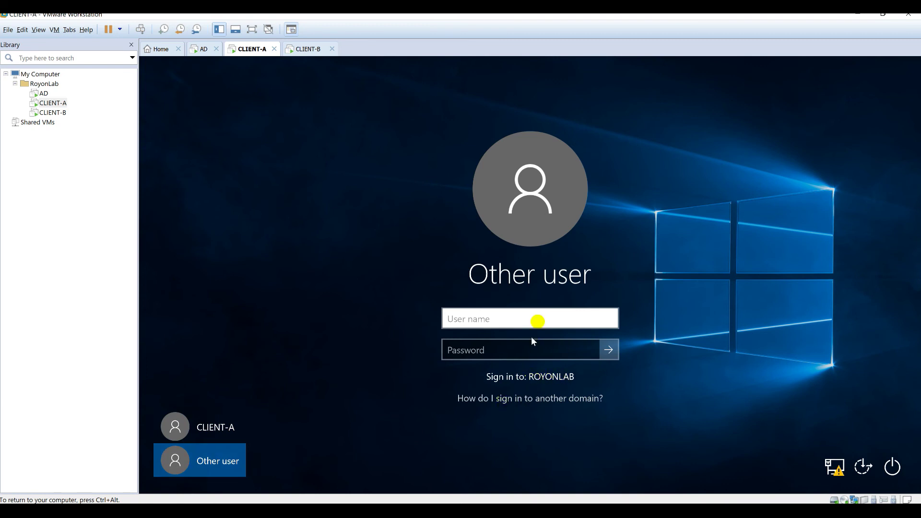
type("clien")
type("t=")
type("a")
key("Tab")
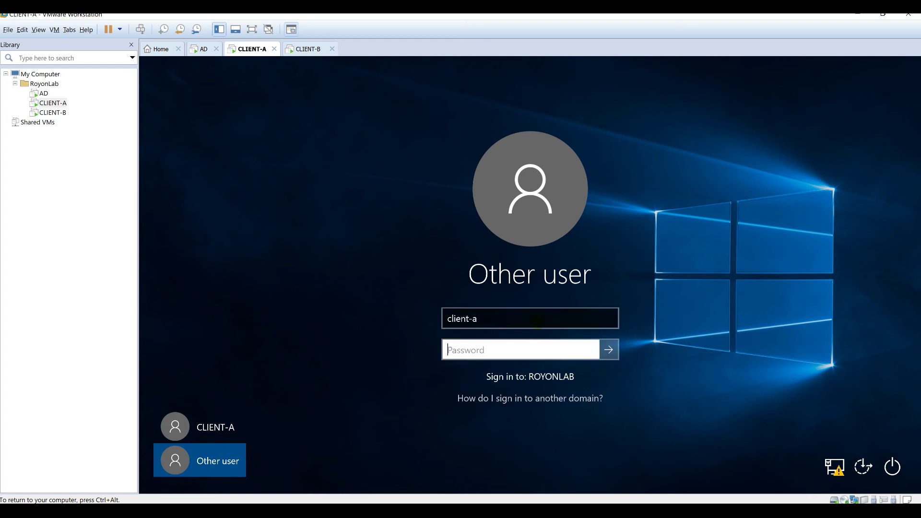
type("*******")
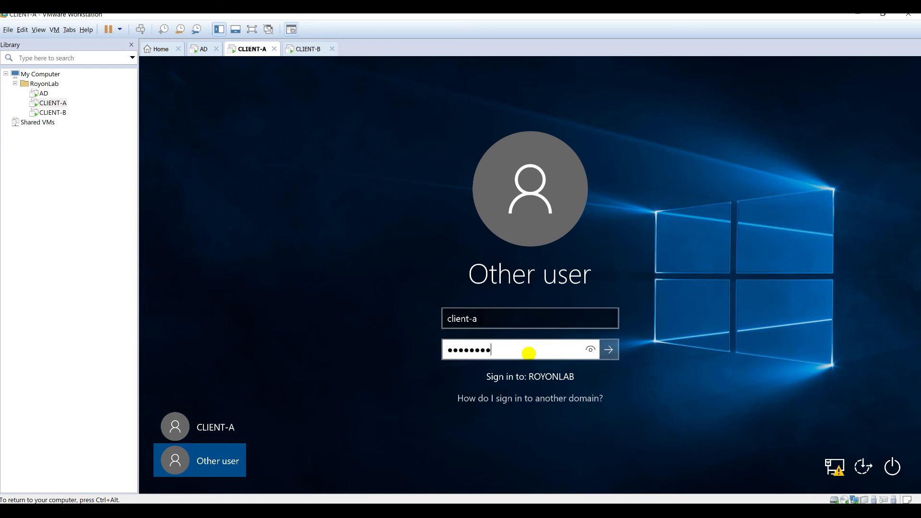
left_click(609, 350)
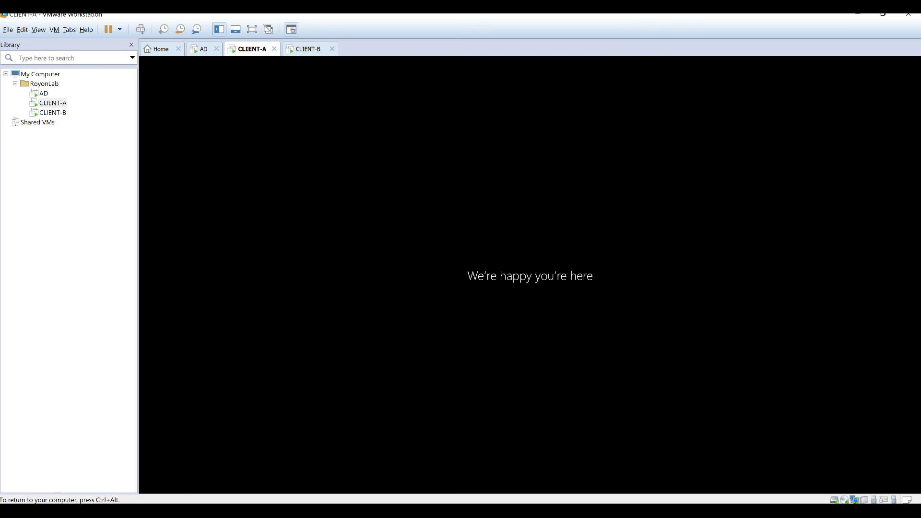
left_click(302, 48)
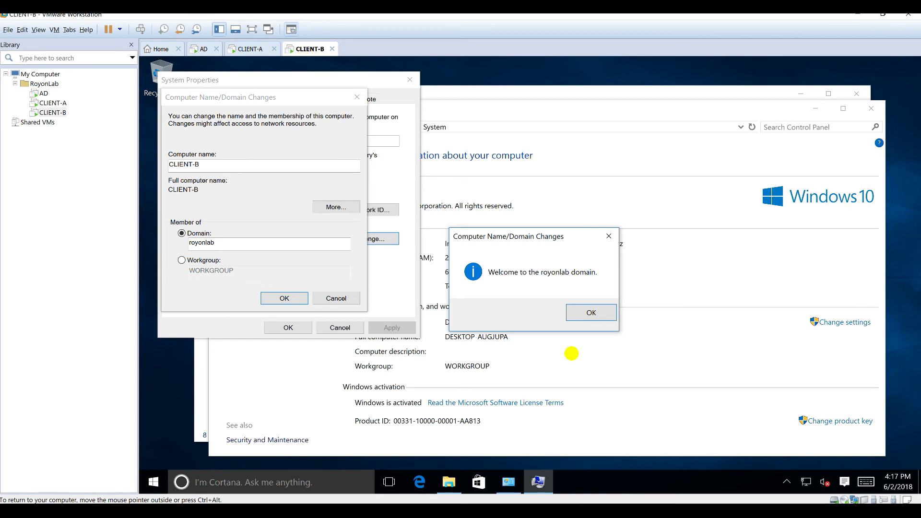
- Acknowledge the royonlab welcome and restart notices and restart CLIENT-B now
left_click(580, 315)
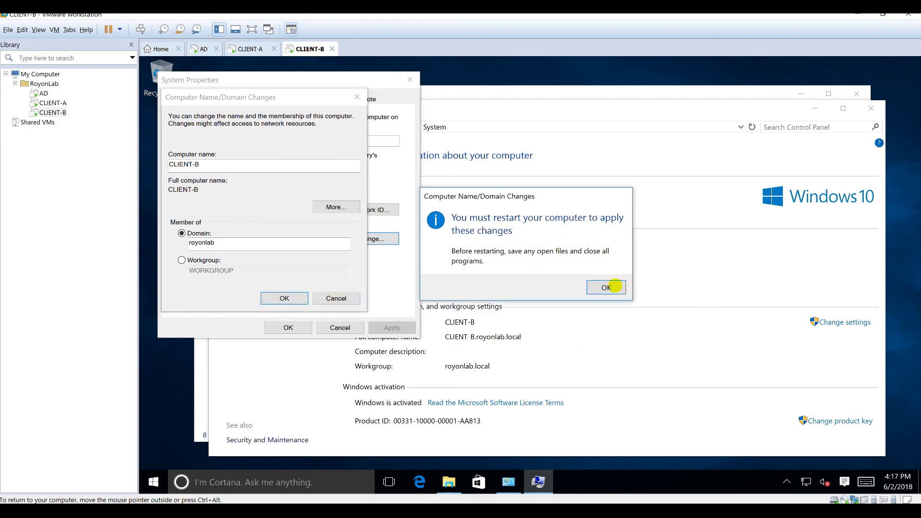
left_click(606, 286)
left_click(289, 328)
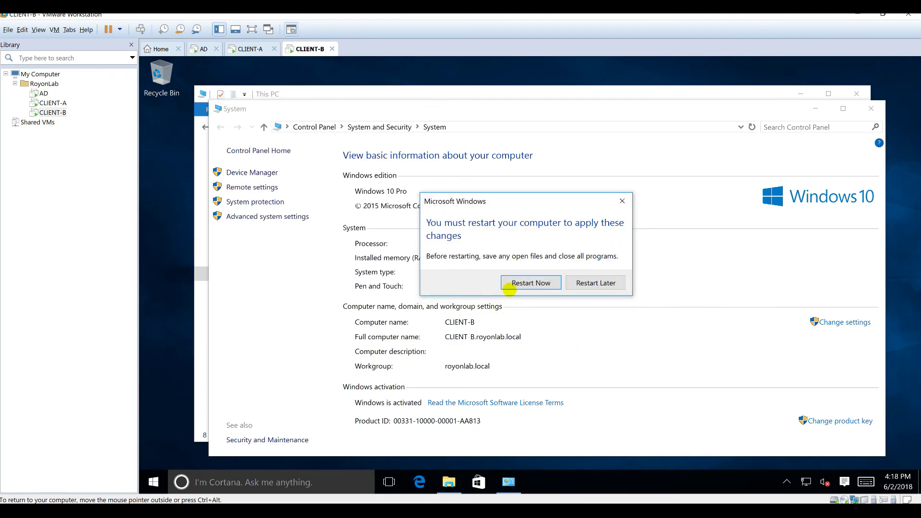
left_click(509, 287)
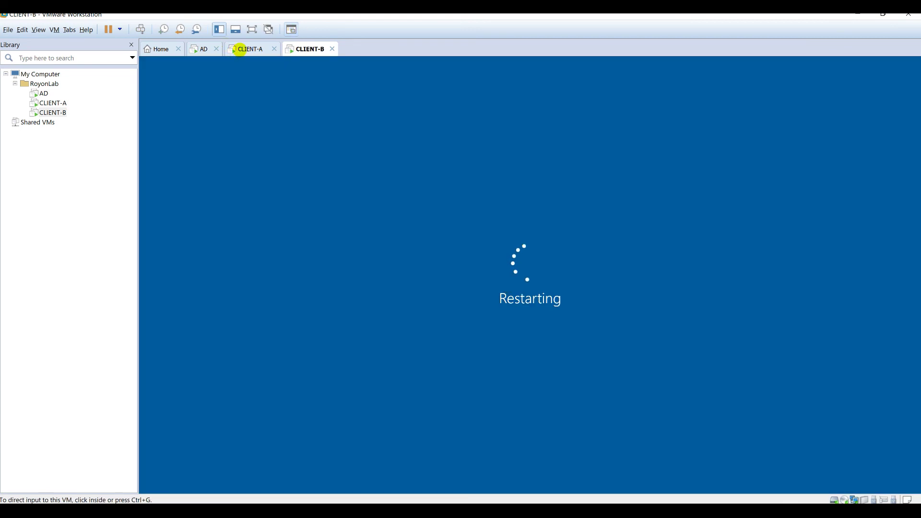
- Check on the rebooting CLIENT-A and CLIENT-B, then switch to the AD server's DNS Manager
left_click(240, 49)
left_click(525, 291)
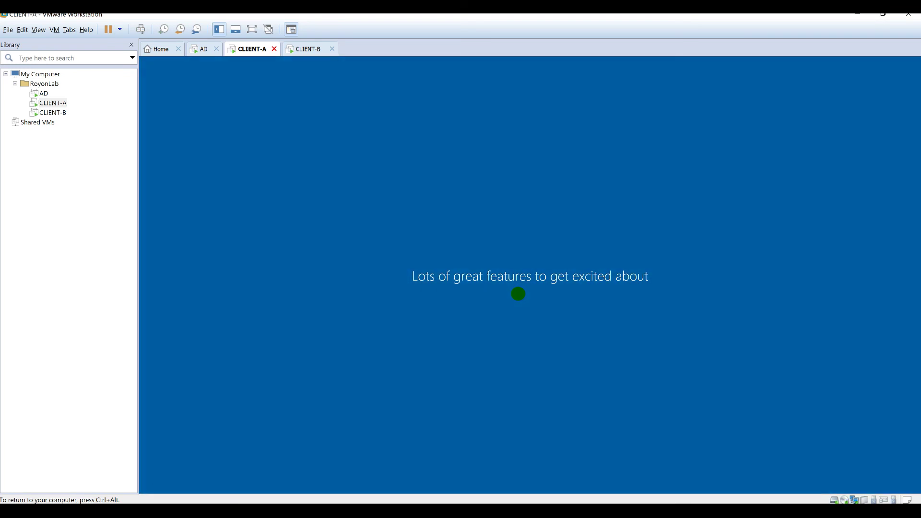
key("ctrl+alt")
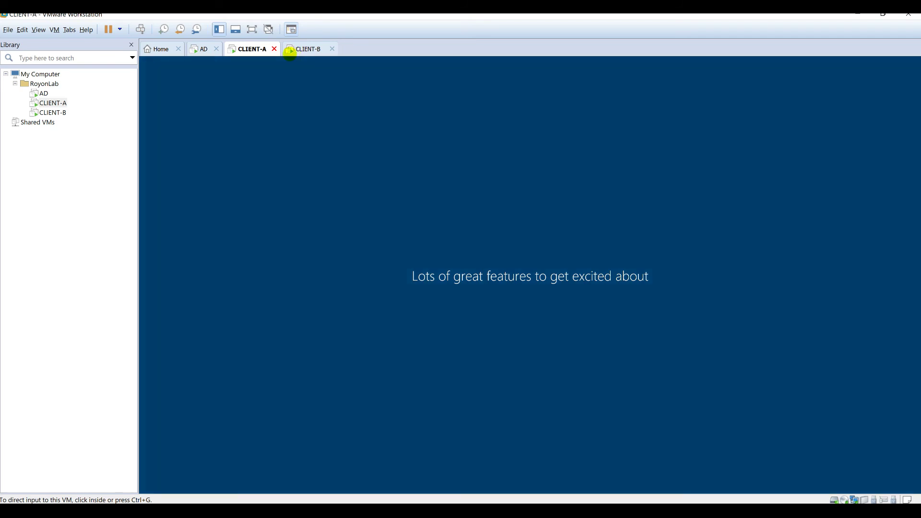
left_click(311, 47)
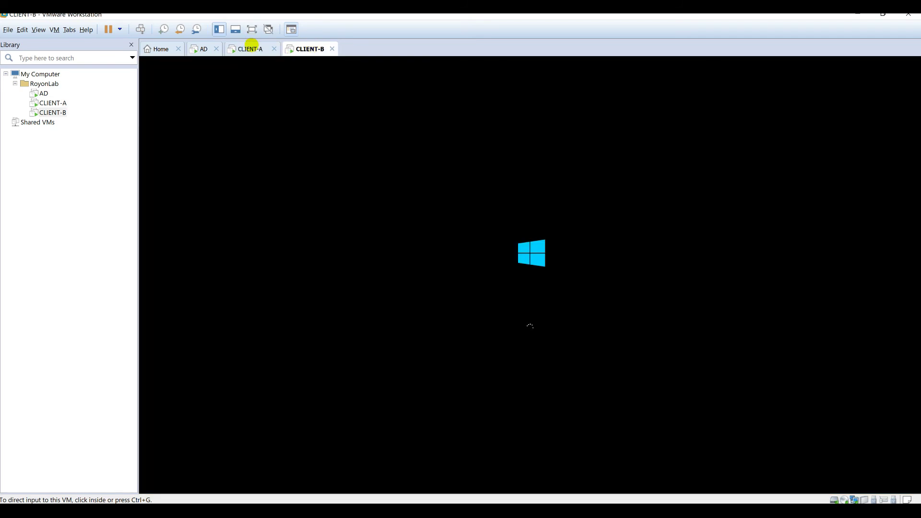
left_click(250, 48)
left_click(538, 253)
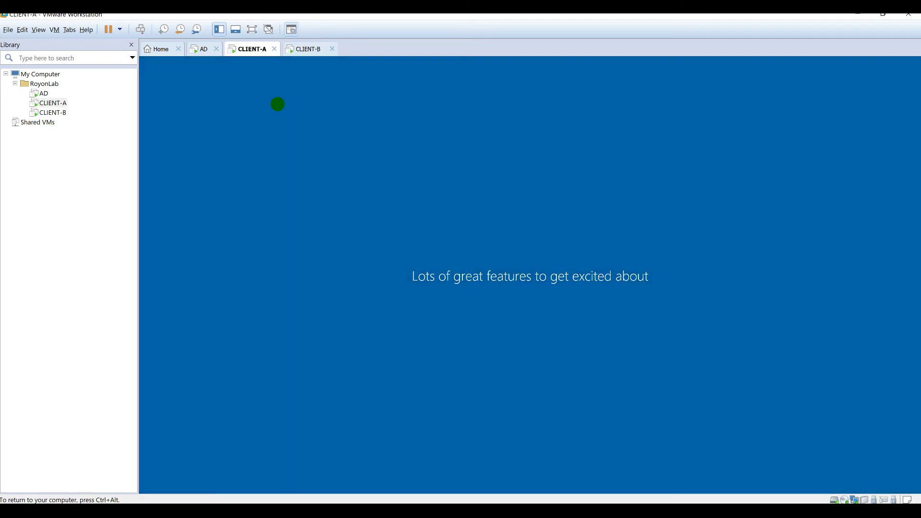
key("ctrl+alt")
left_click(204, 49)
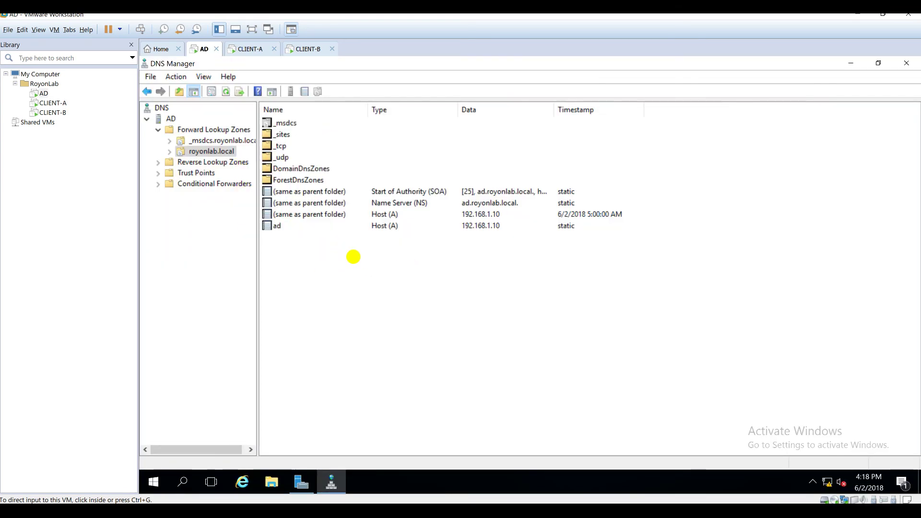
- Refresh the royonlab.local zone and inspect CLIENT-A's new host record
left_click(353, 257)
right_click(354, 256)
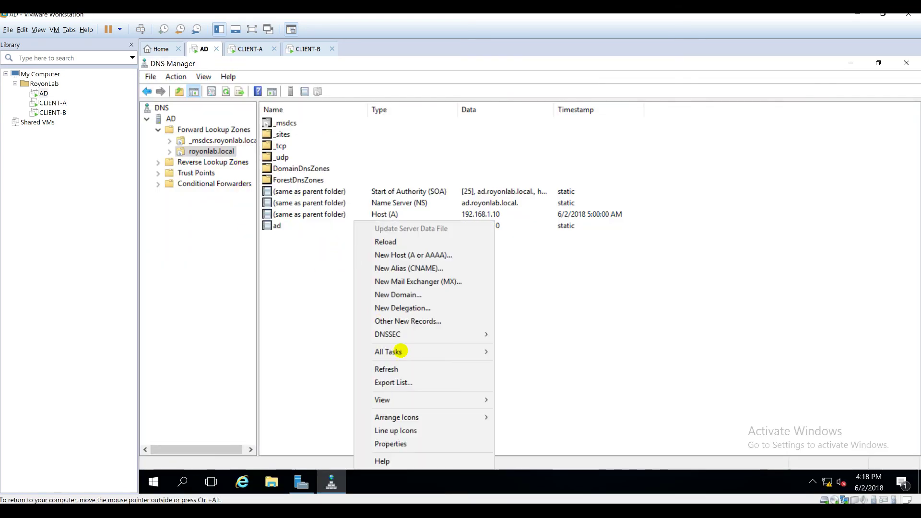
left_click(393, 369)
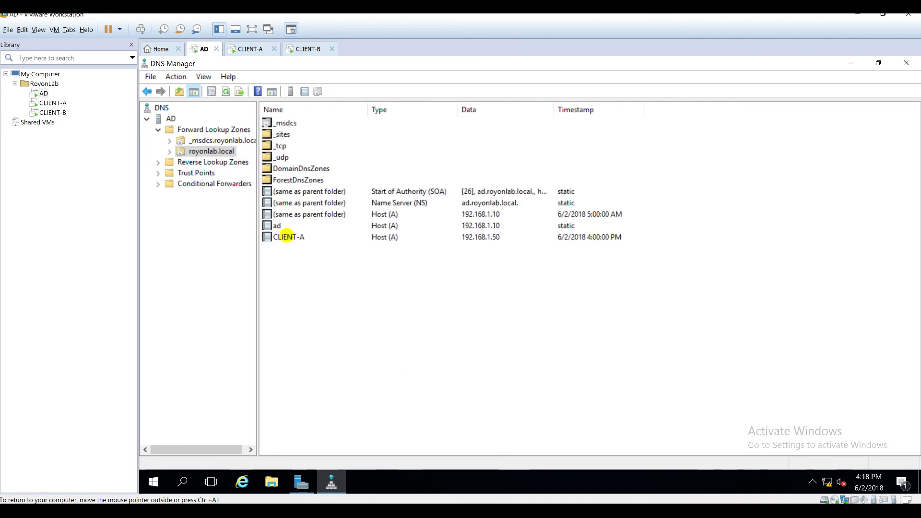
left_click(290, 237)
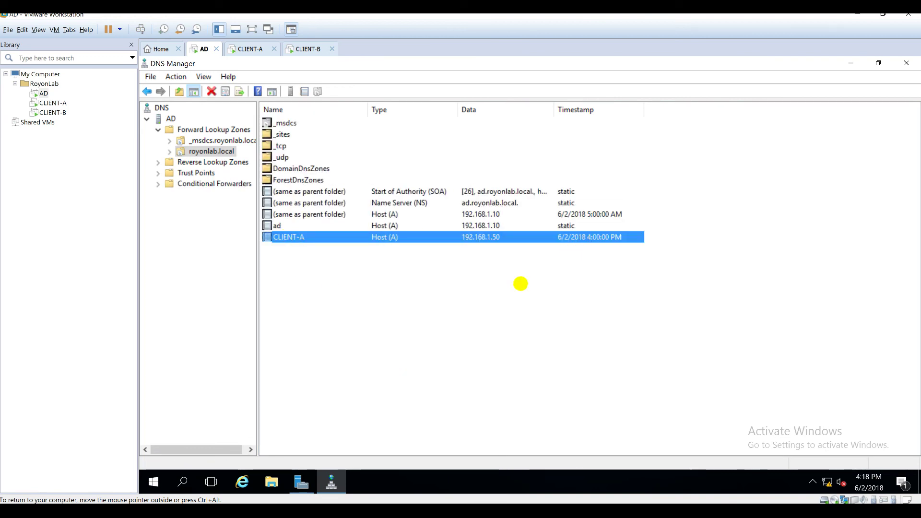
- Check the 192.168.1.50 pointer record in 1.168.192.in-addr.arpa, then return to CLIENT-A
double_click(213, 162)
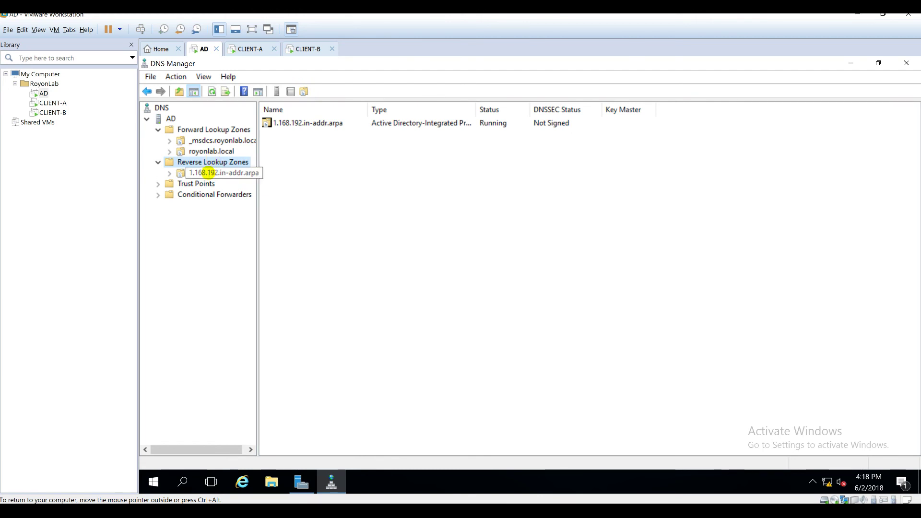
left_click(209, 173)
right_click(324, 194)
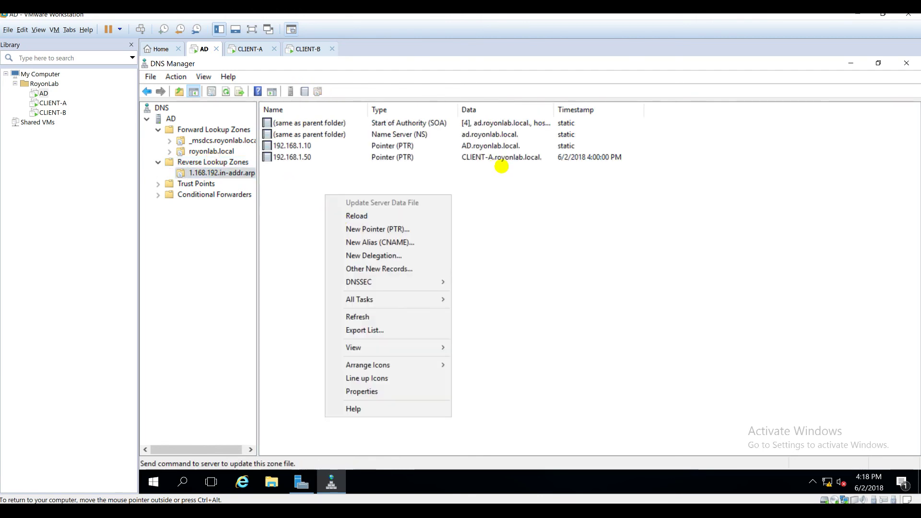
left_click(501, 158)
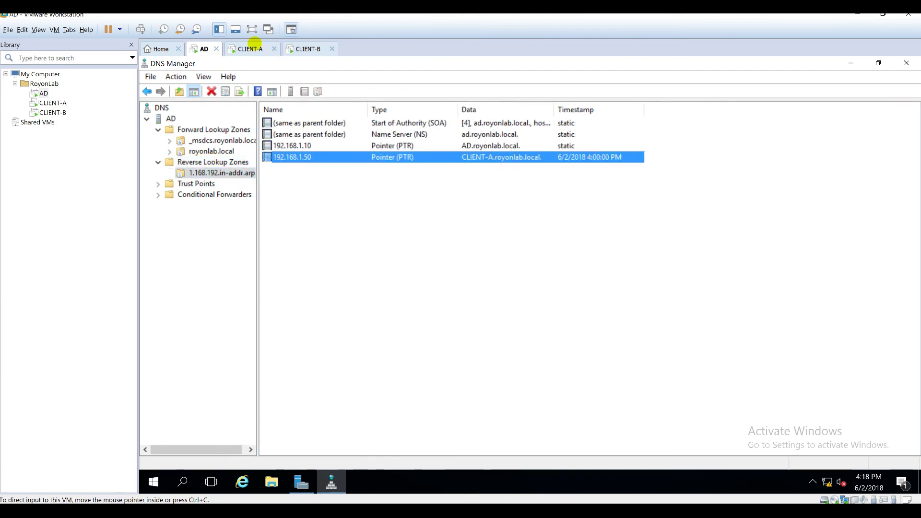
left_click(249, 49)
key("ctrl+g")
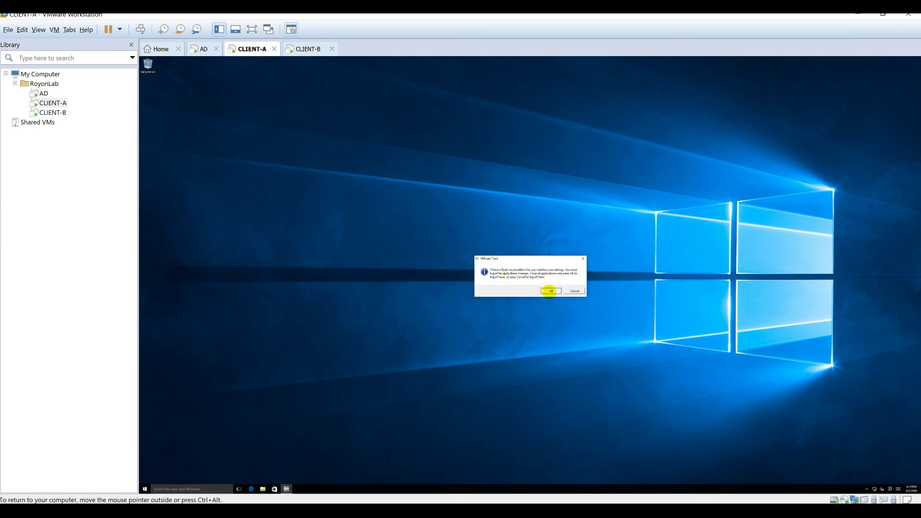
- Accept CLIENT-A's VMware Tools sign-out and sign CLIENT-B in as the client-b domain user
left_click(551, 291)
left_click(306, 48)
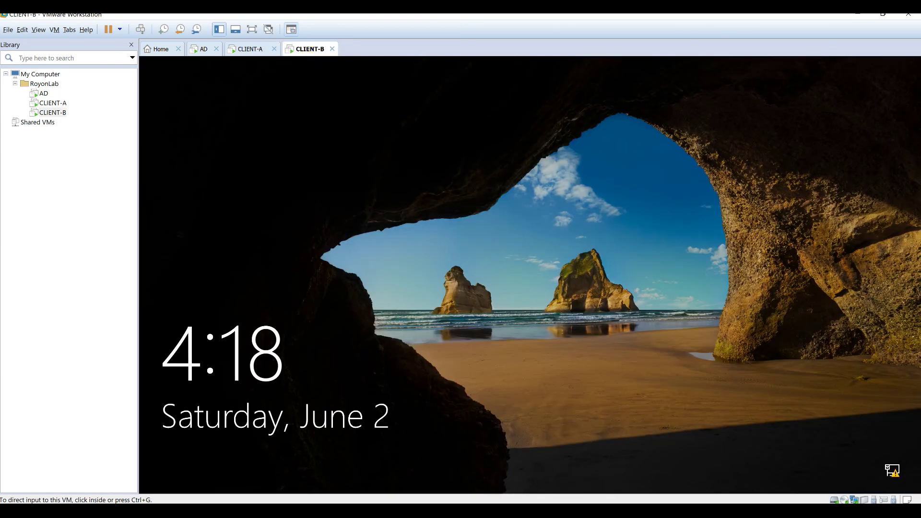
left_click(492, 267)
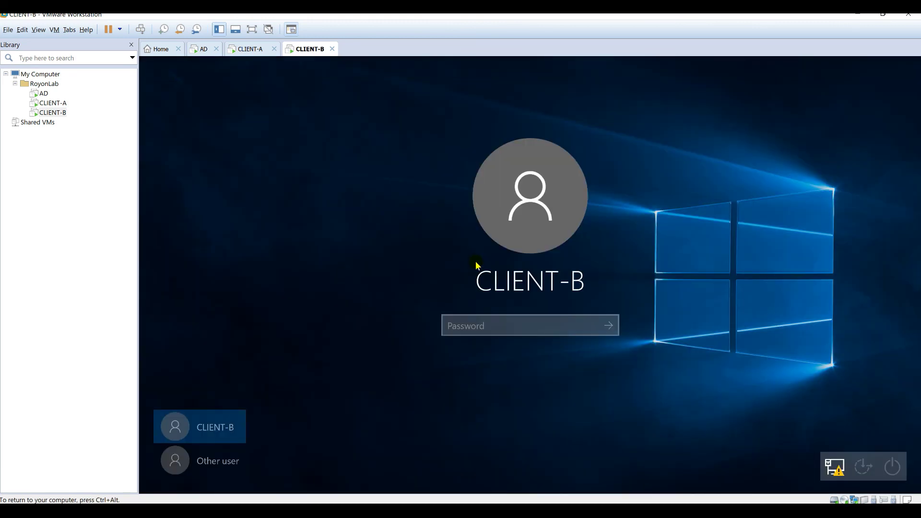
left_click(211, 458)
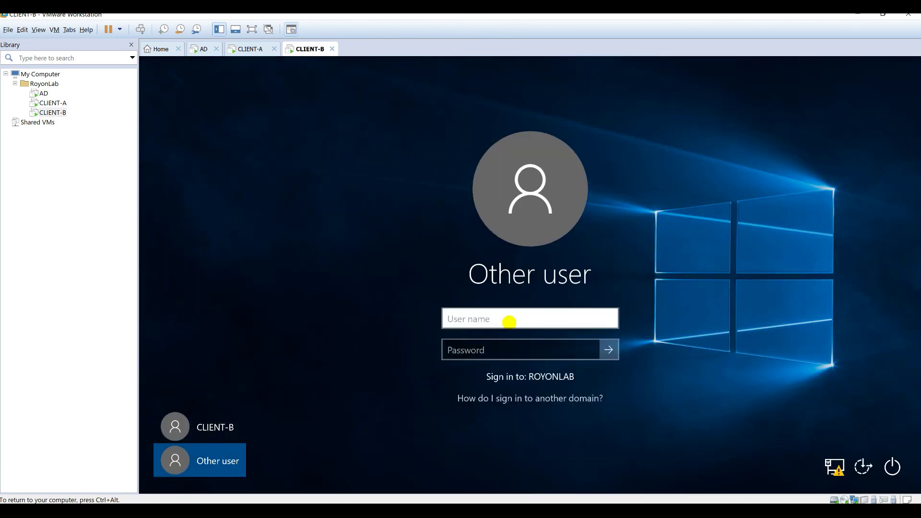
type("client-b")
key("Tab")
type("Pa")
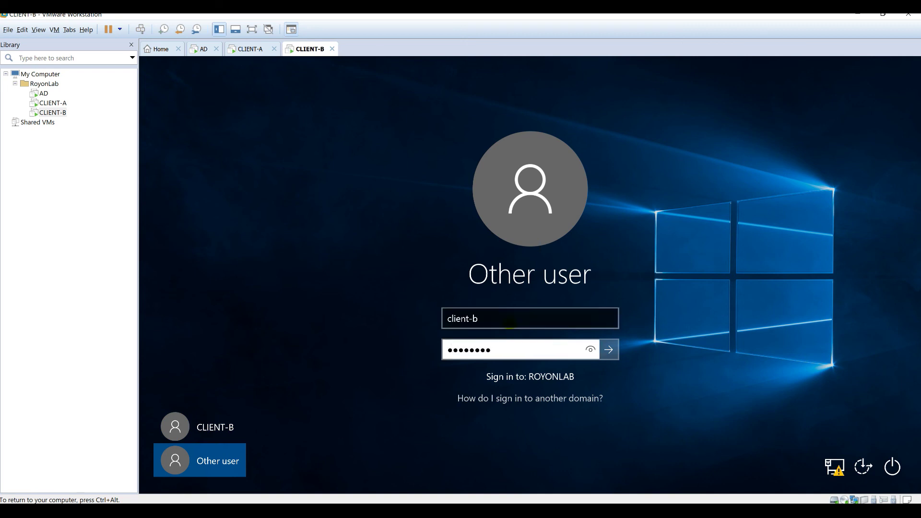
key("Return")
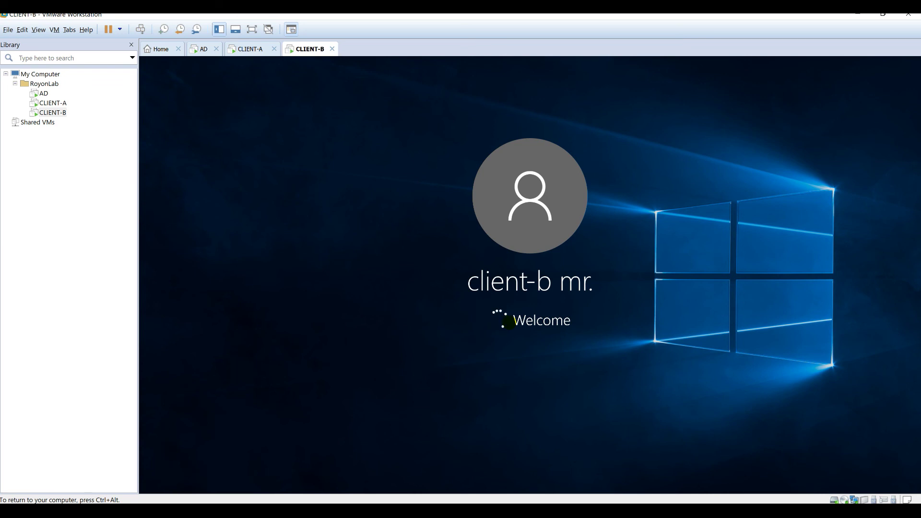
key("ctrl+alt")
- Sign CLIENT-A back in to its domain account and check CLIENT-B's setup progress
left_click(250, 48)
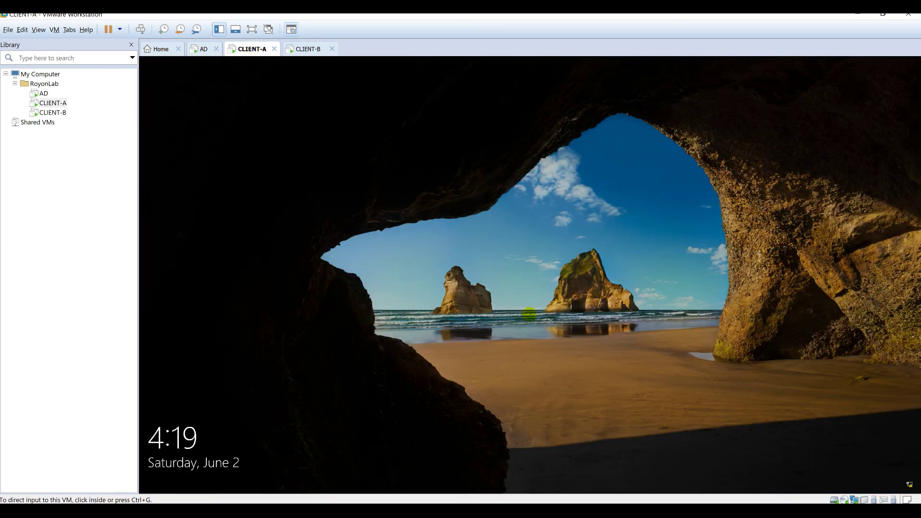
left_click(529, 313)
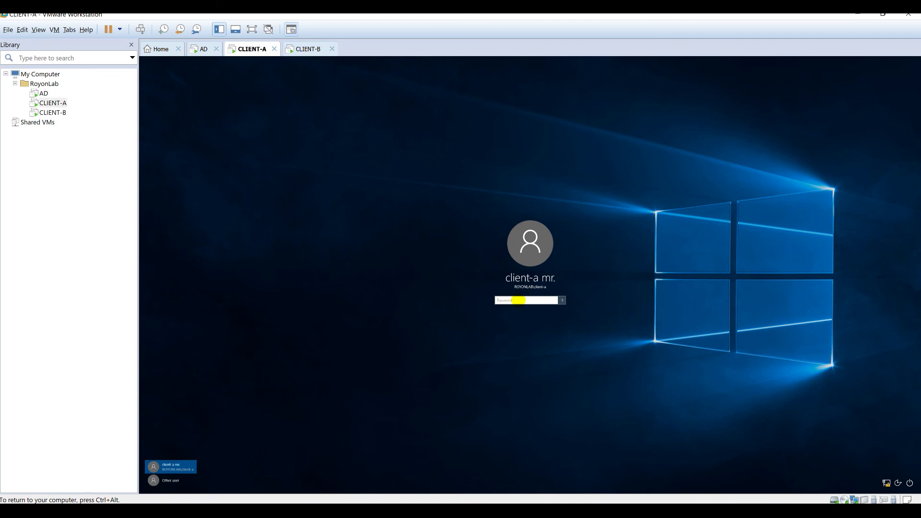
key("Return")
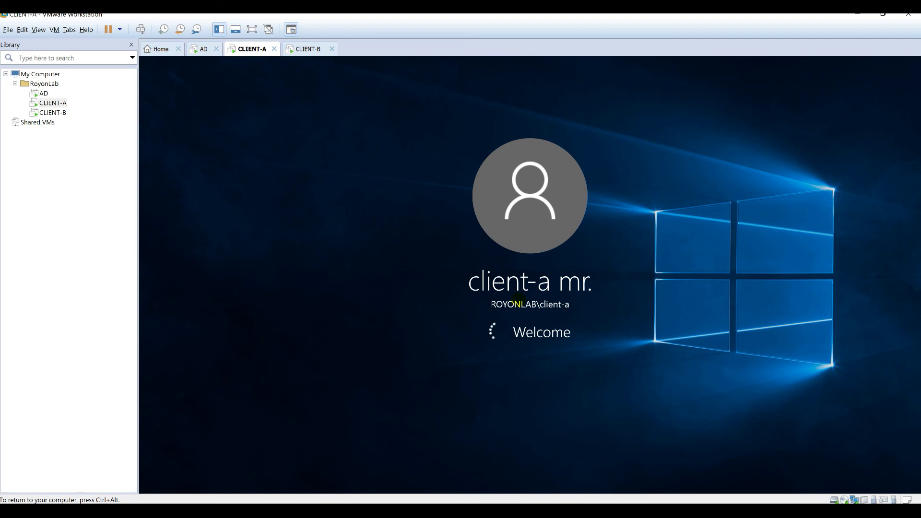
left_click(307, 46)
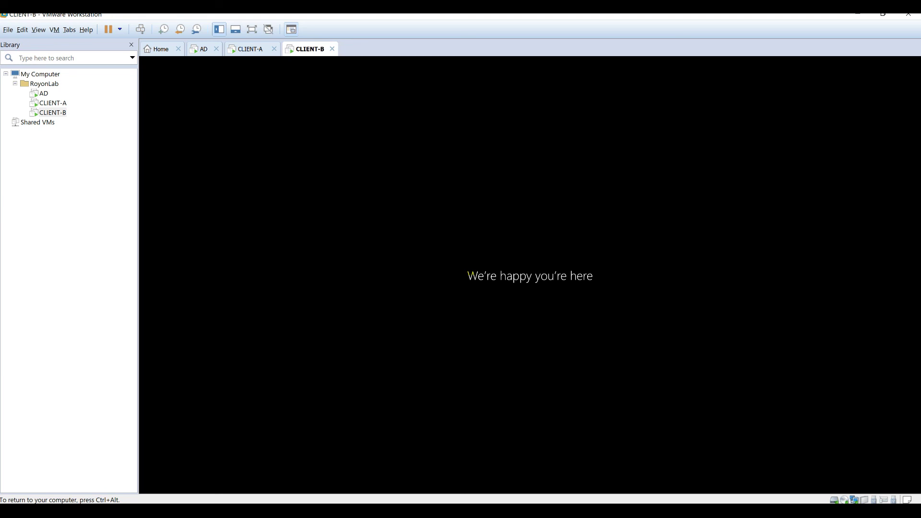
left_click(235, 46)
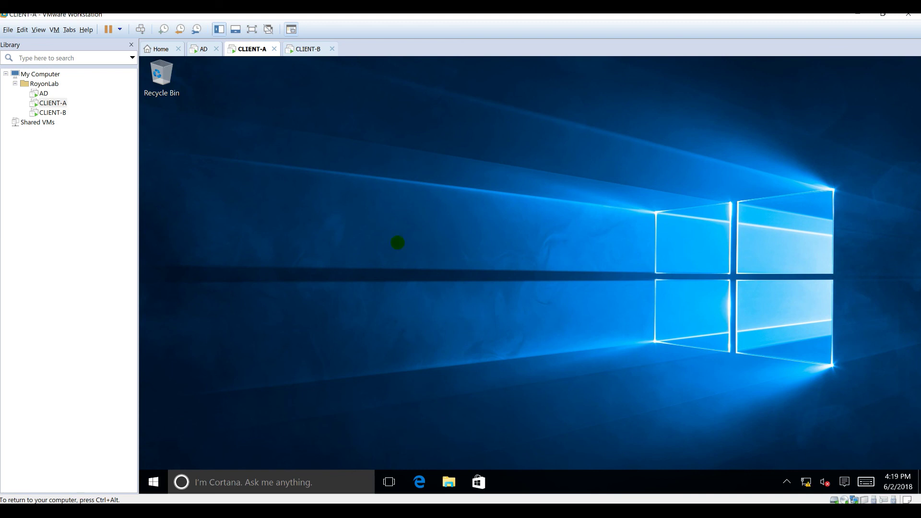
- Refresh the reverse and royonlab.local forward zones to reveal CLIENT-B's 192.168.1.51 records
left_click(201, 49)
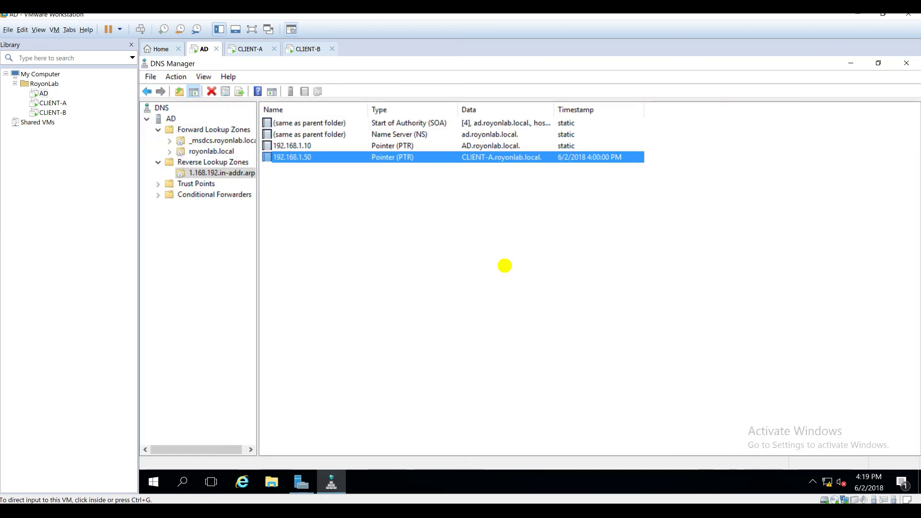
right_click(314, 218)
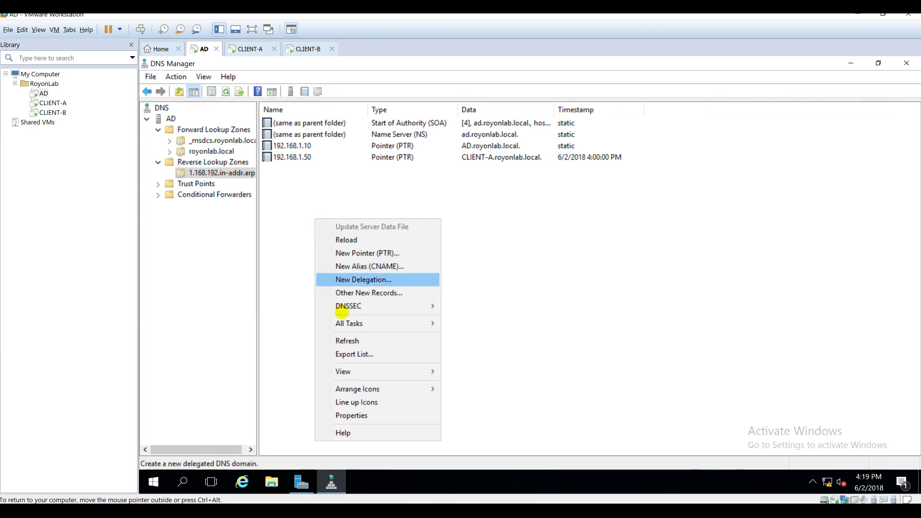
left_click(339, 340)
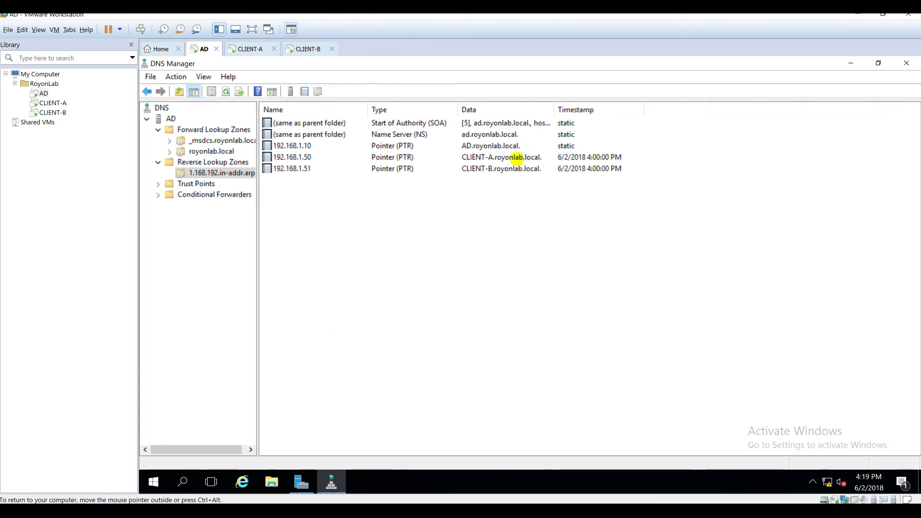
left_click(501, 158)
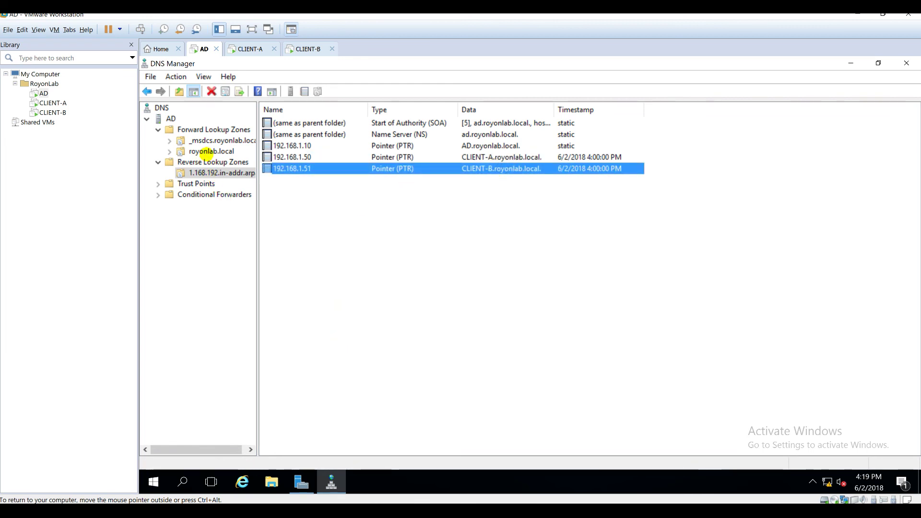
left_click(208, 152)
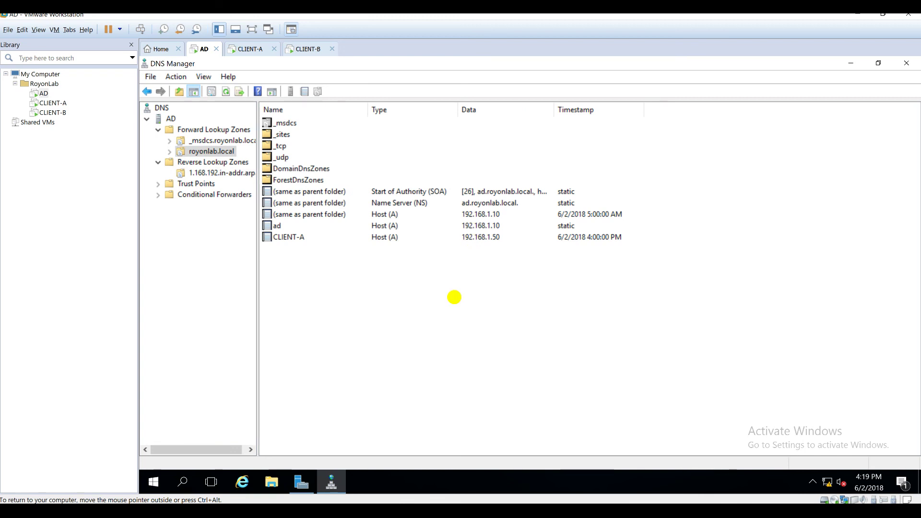
right_click(454, 297)
left_click(478, 368)
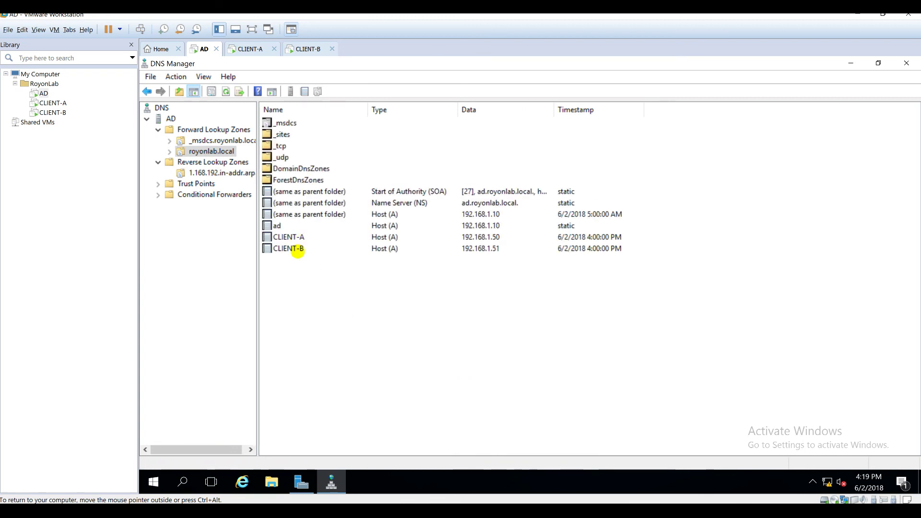
key("alt+Tab")
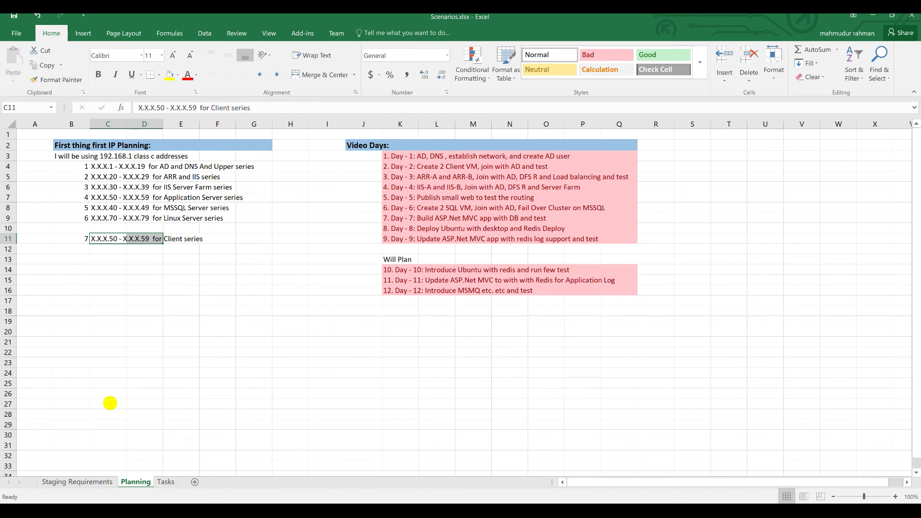
- Mark the Clients tasks in H17–H22 of the Tasks sheet as Done
left_click(162, 481)
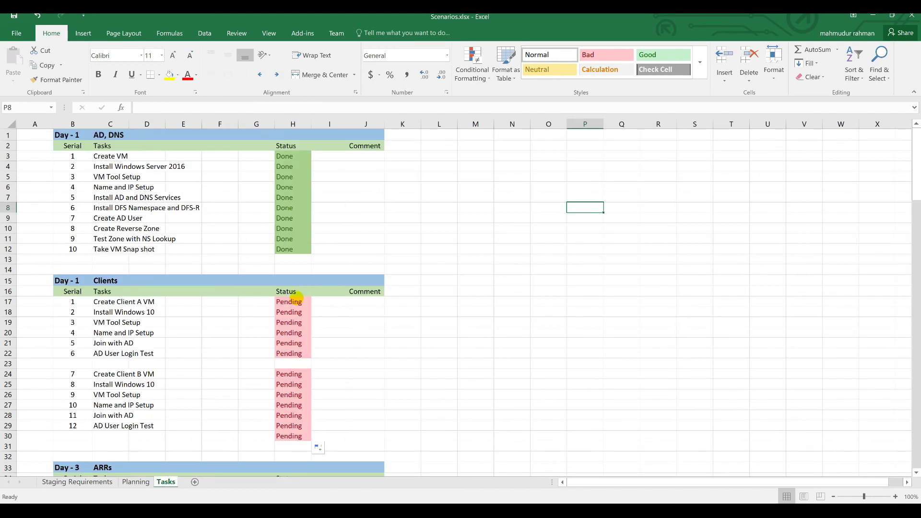
left_click(291, 301)
type("Done")
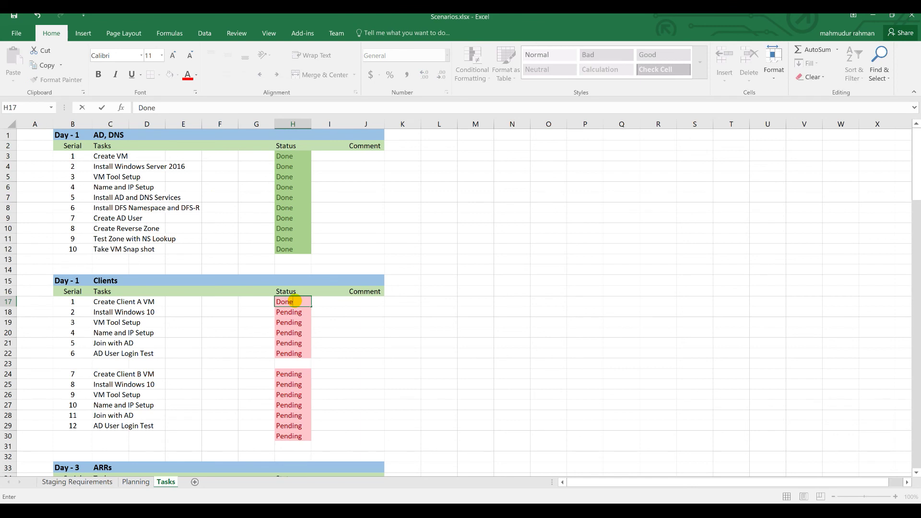
key("Return")
type("Done")
key("Return")
type("Done")
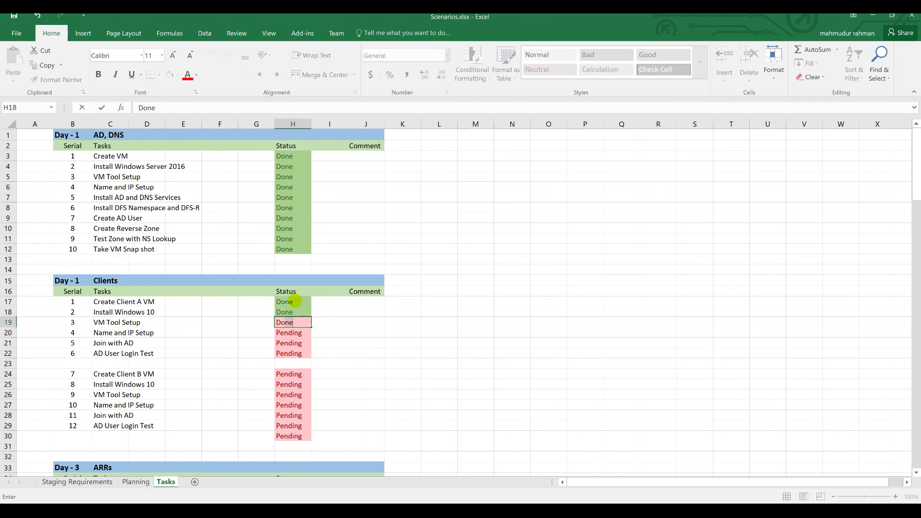
key("Return")
type("Done")
key("Return")
type("Done")
key("Return")
type("Done")
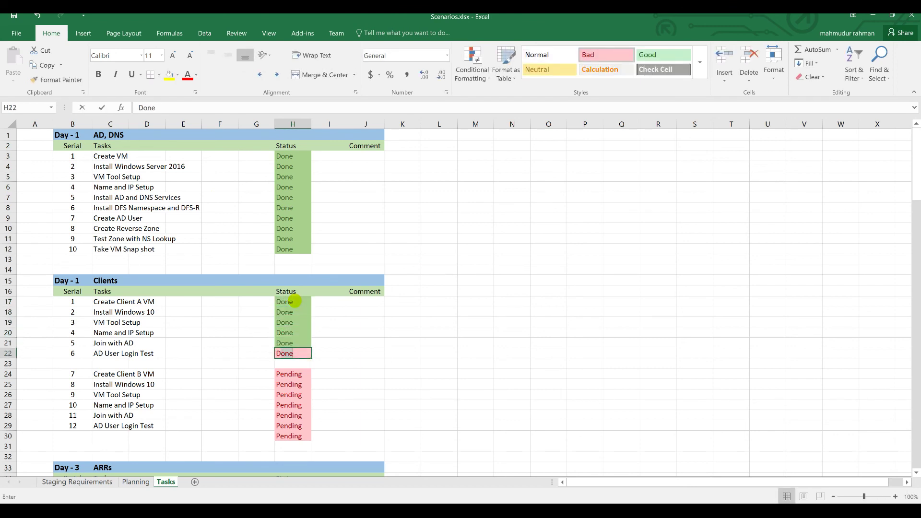
key("Return")
- Mark the remaining tasks from H24 through H30 as Done, then return to CLIENT-A
key("Up")
key("ctrl+c")
key("Down")
key("Down")
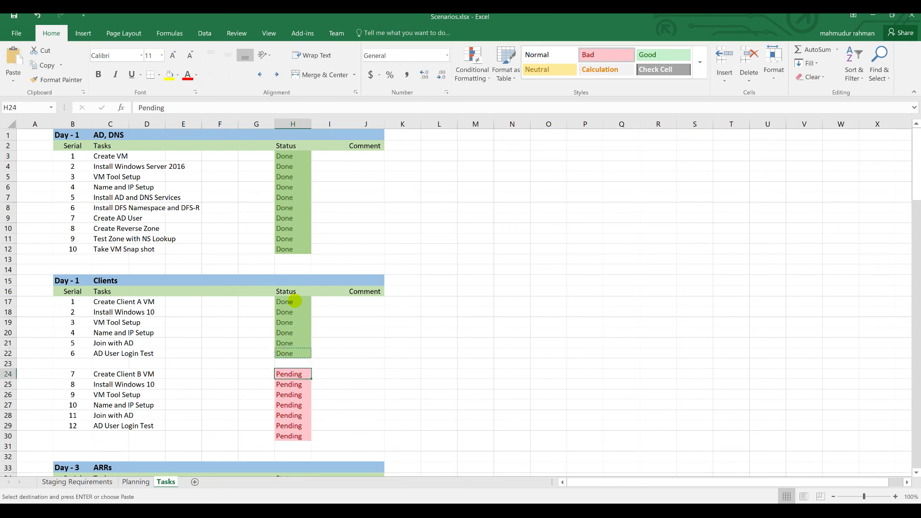
type("Done")
key("Return")
type("Done")
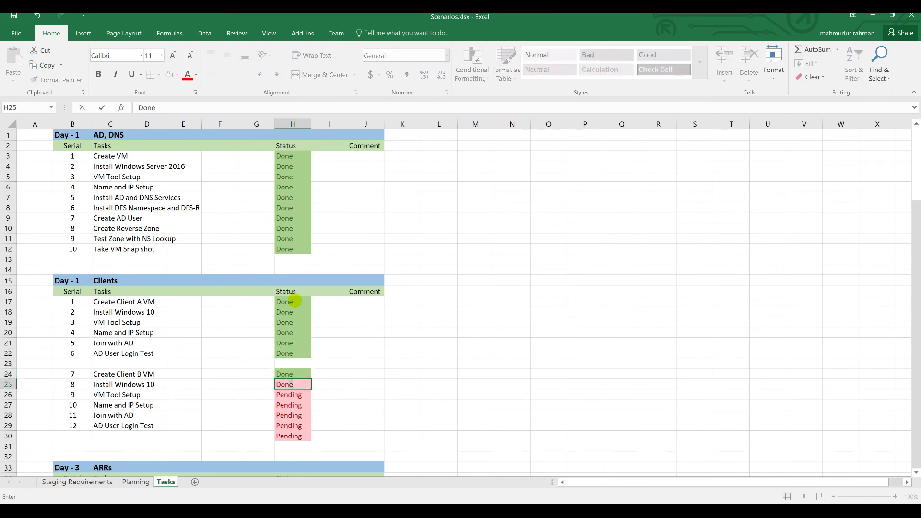
key("Return")
type("Done")
key("Return")
type("Done")
key("Return")
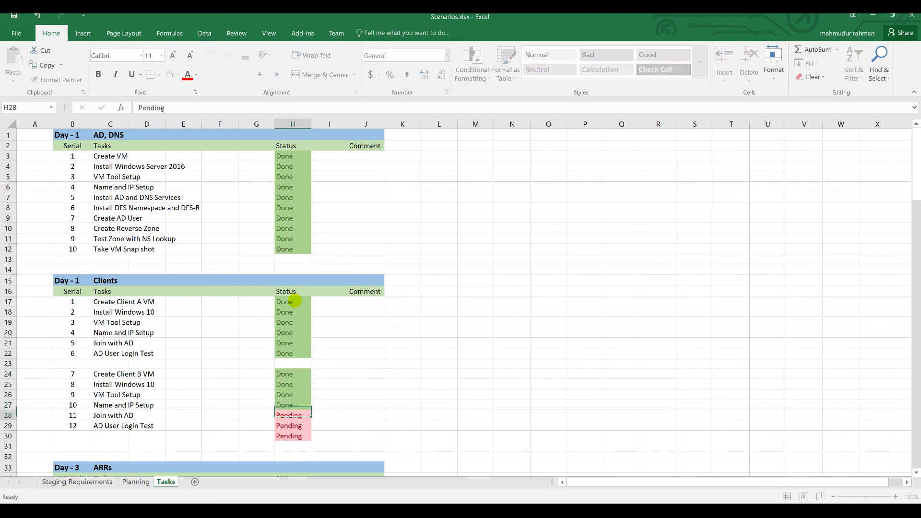
type("Done")
key("Return")
type("Done")
key("Return")
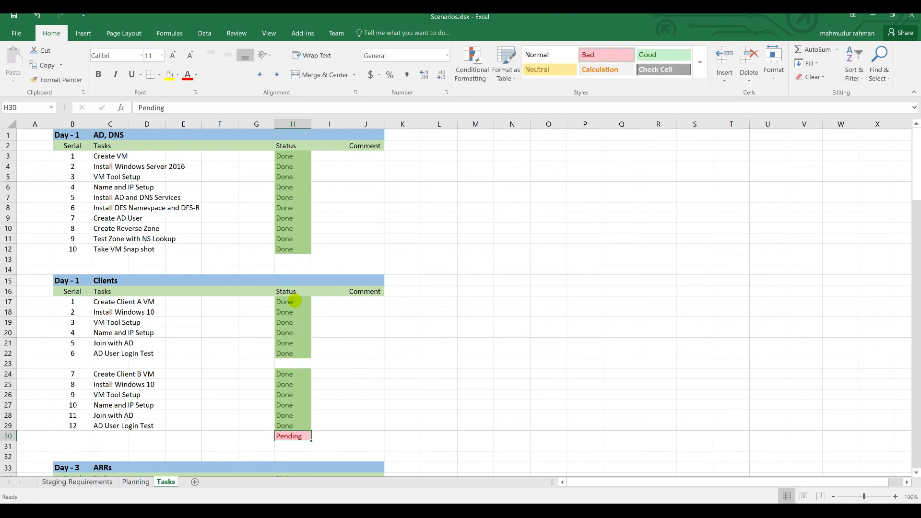
double_click(288, 438)
type("Done")
key("Return")
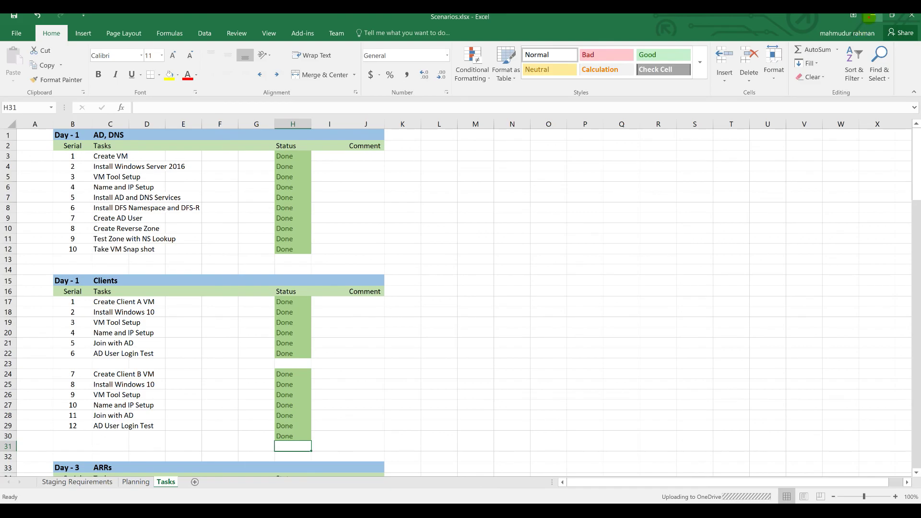
left_click(872, 17)
left_click(249, 49)
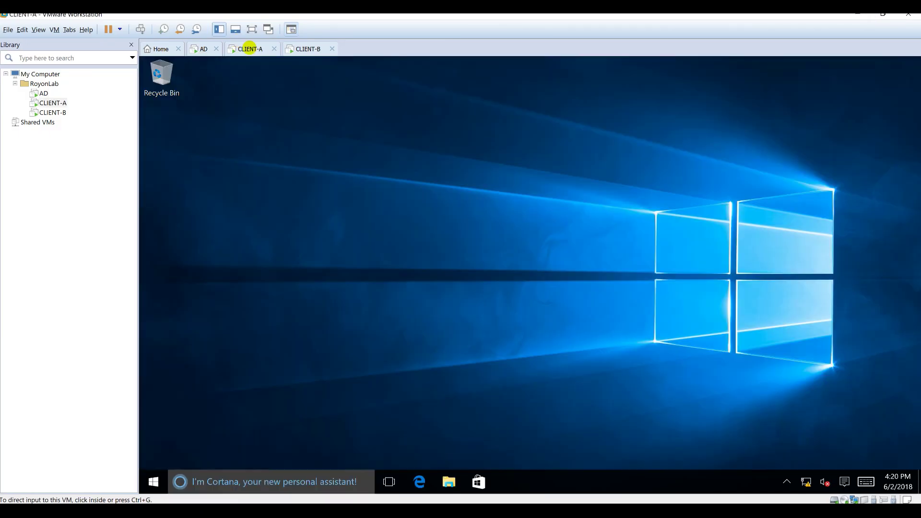
- Check on the CLIENT-B virtual machine, then return to CLIENT-A
left_click(308, 50)
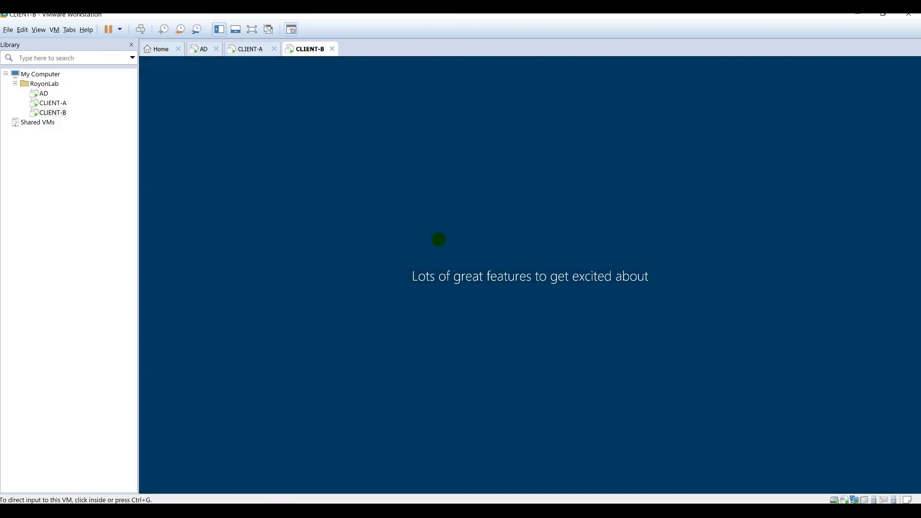
key("ctrl+g")
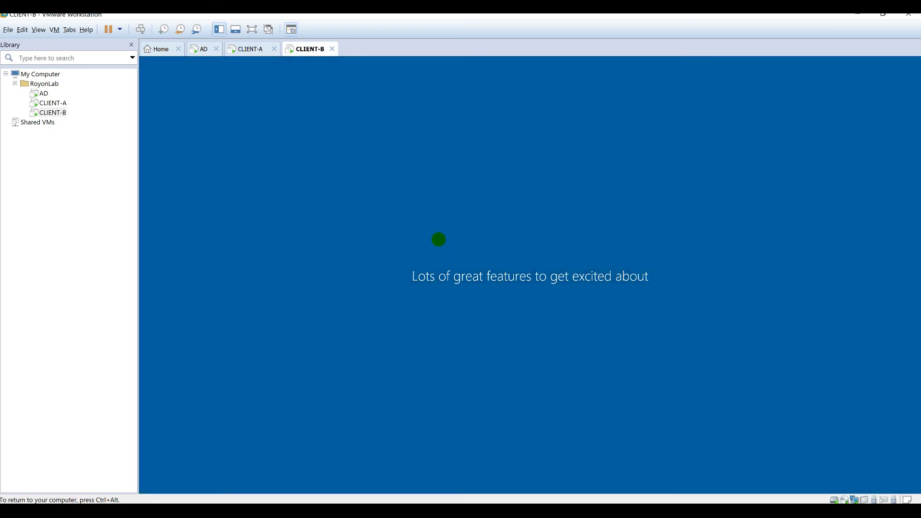
key("ctrl+alt")
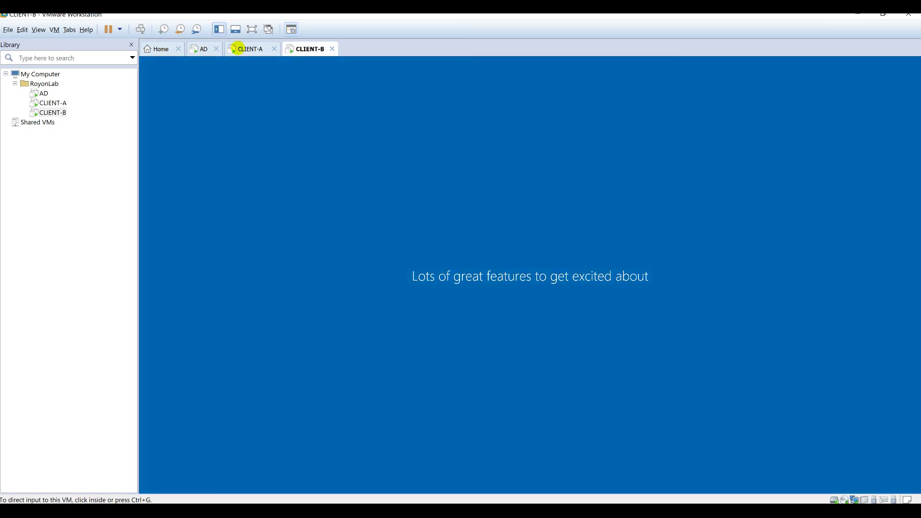
left_click(233, 48)
- Open a command prompt on CLIENT-A and ping royonlab.local
key("super+r")
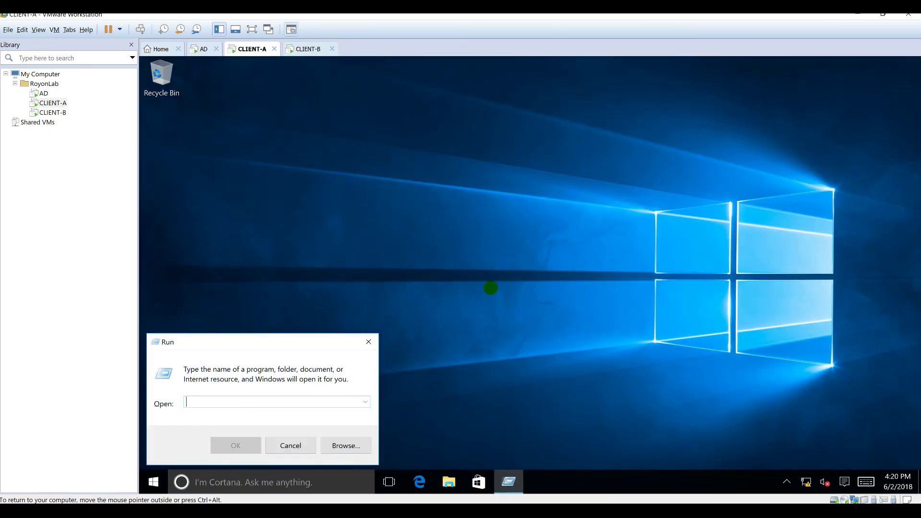
type("cmd")
key("Return")
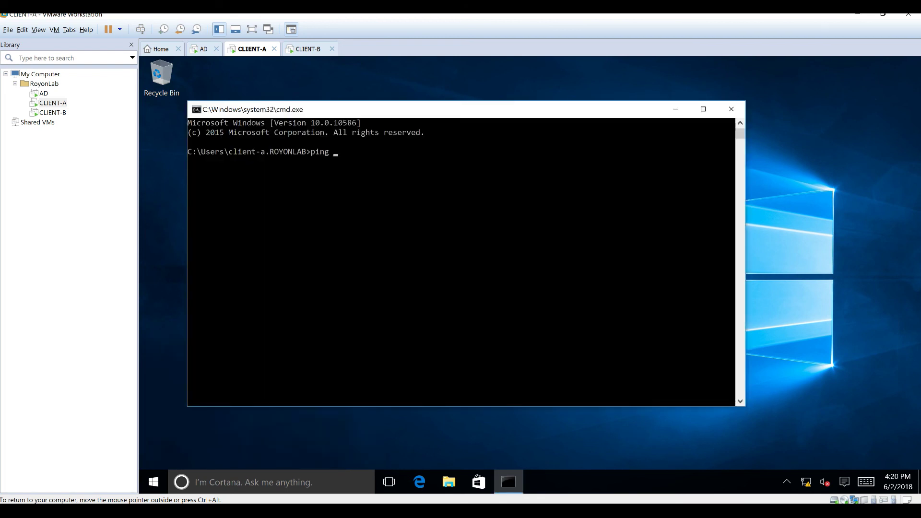
type("ping")
left_click(491, 286)
type("royonlab.local")
key("Return")
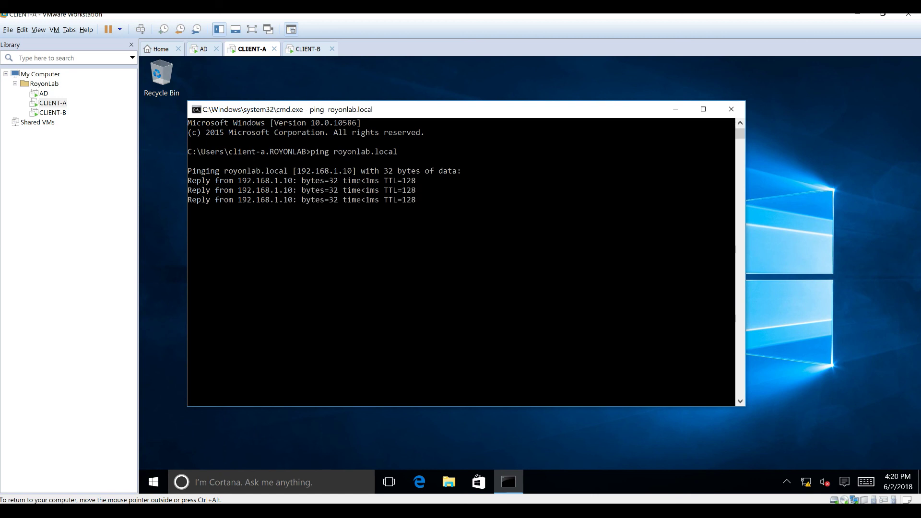
- Stop that ping and ping the domain controller at 192.168.1.10
key("ctrl+c")
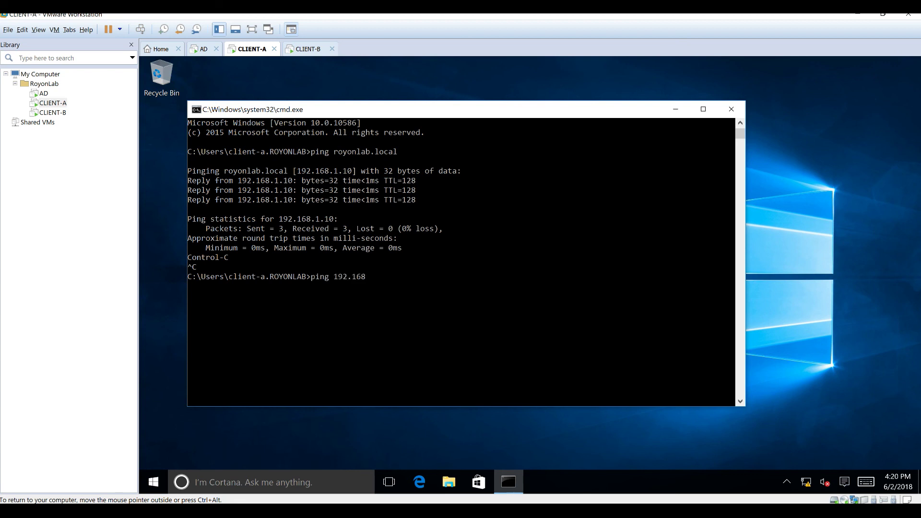
key("Return")
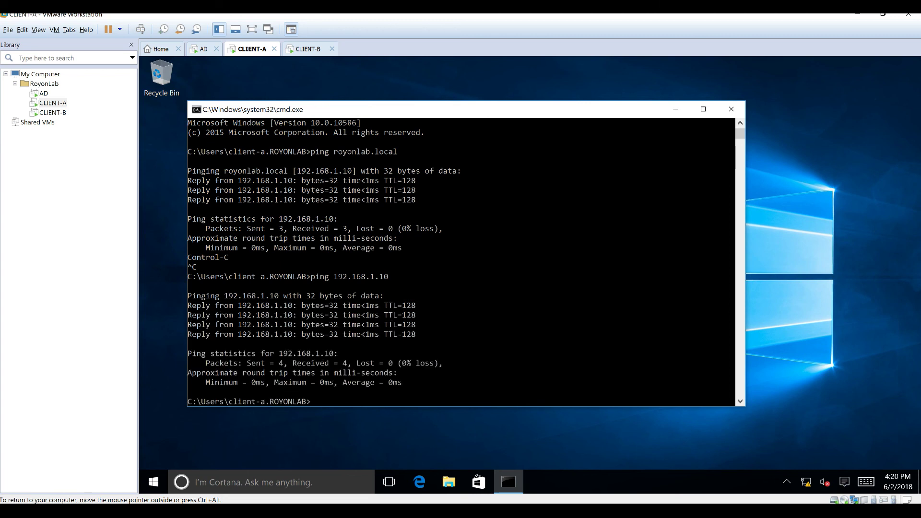
key("Return")
- Confirm CLIENT-B's VMware Tools sign-out, then minimize DNS Manager on the AD server
left_click(302, 48)
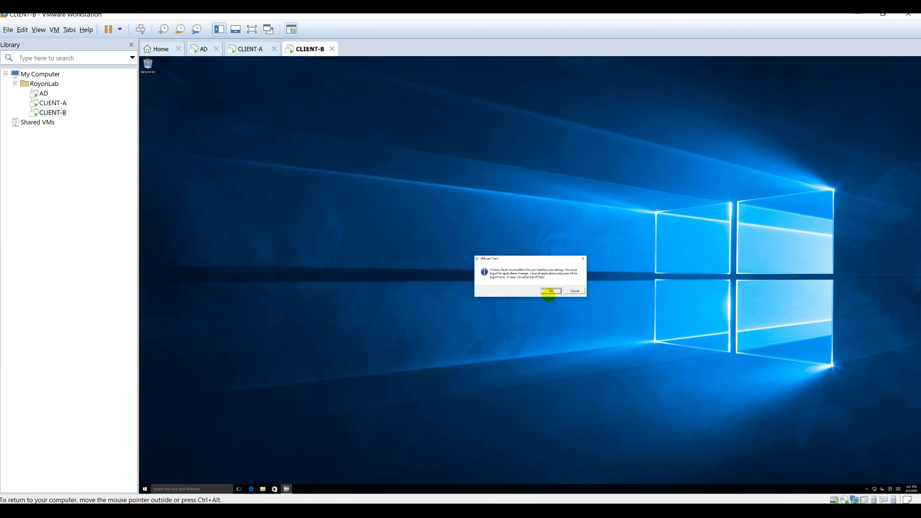
left_click(550, 291)
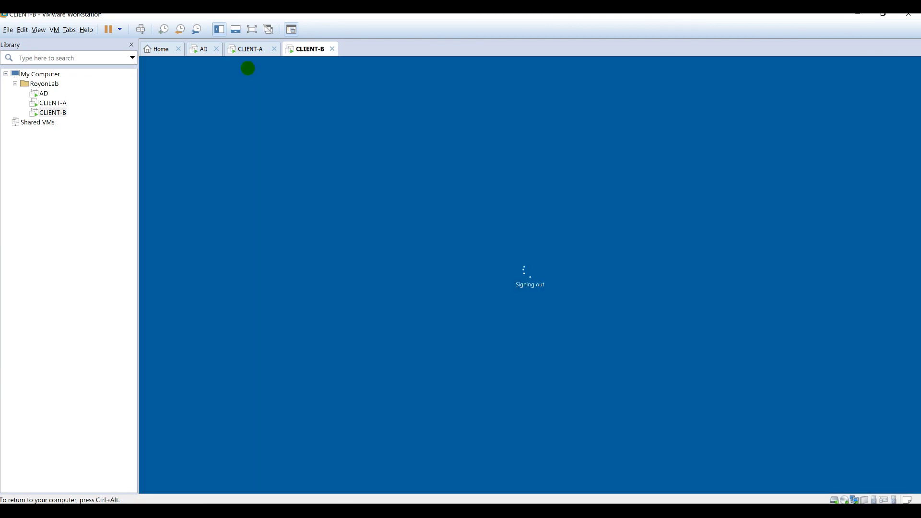
left_click(247, 50)
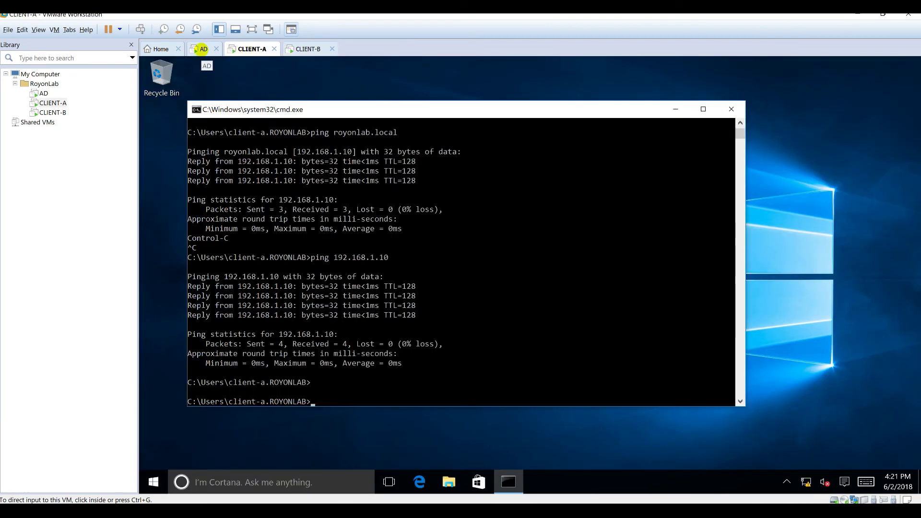
left_click(199, 48)
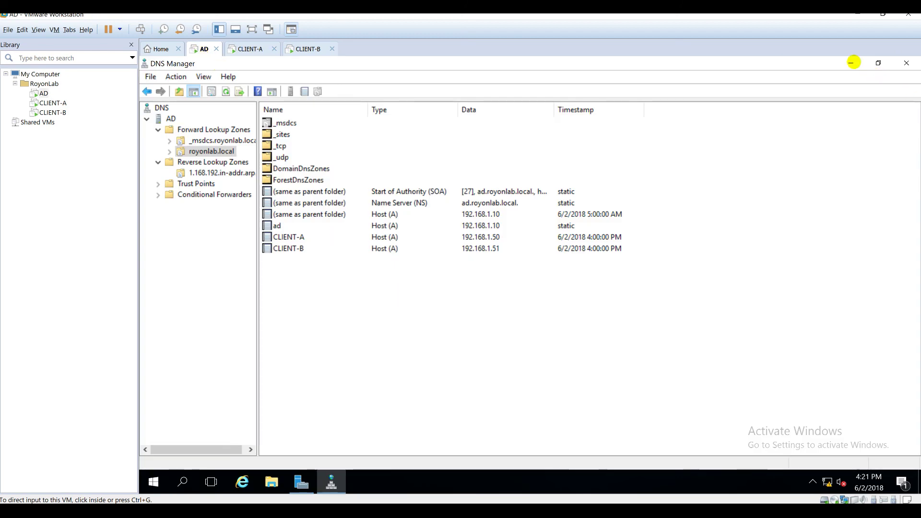
left_click(853, 63)
- Look over CLIENT-A, the AD server and CLIENT-B, then wake CLIENT-B's lock screen
left_click(249, 49)
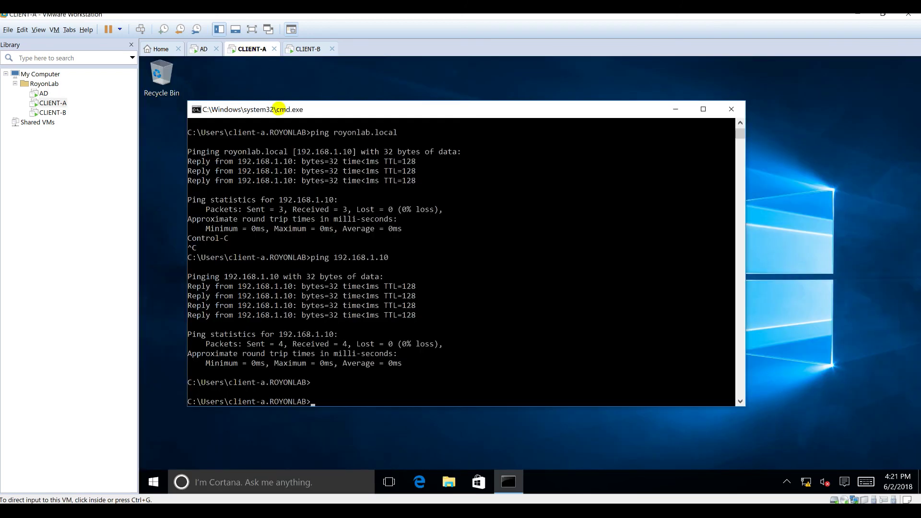
left_click(198, 48)
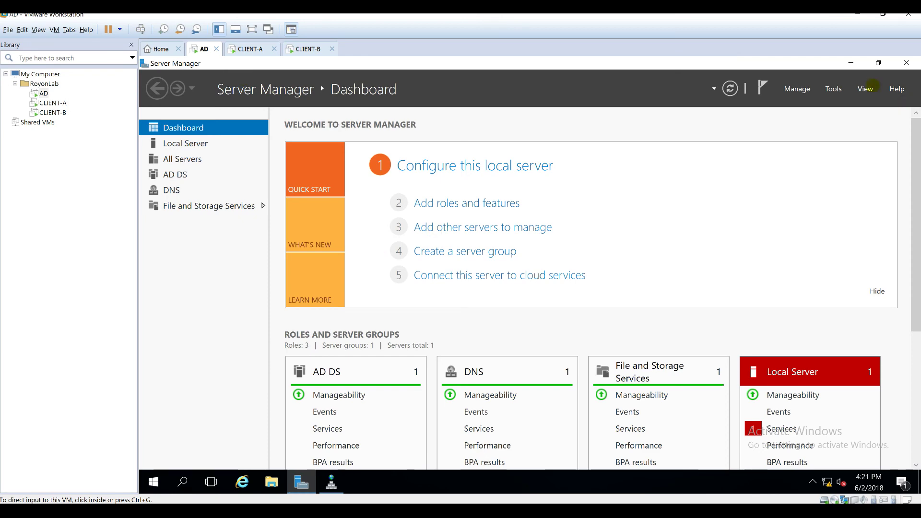
left_click(308, 49)
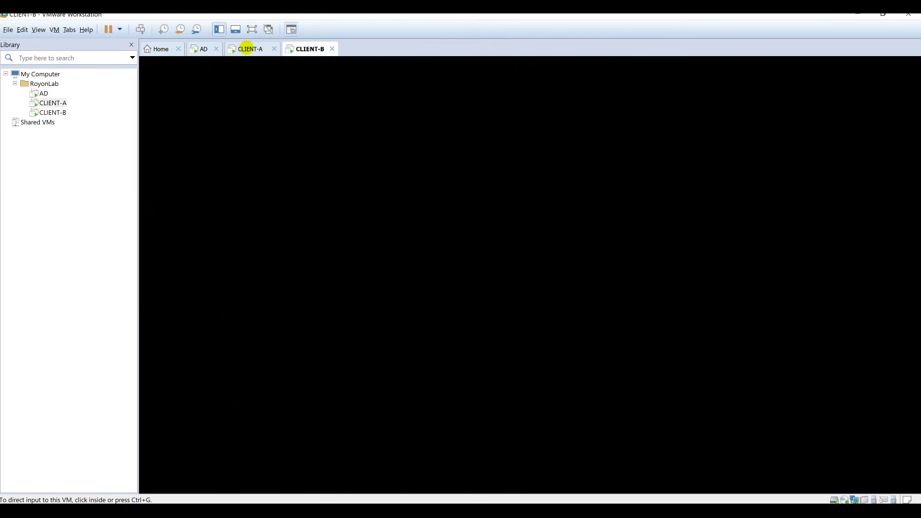
left_click(252, 49)
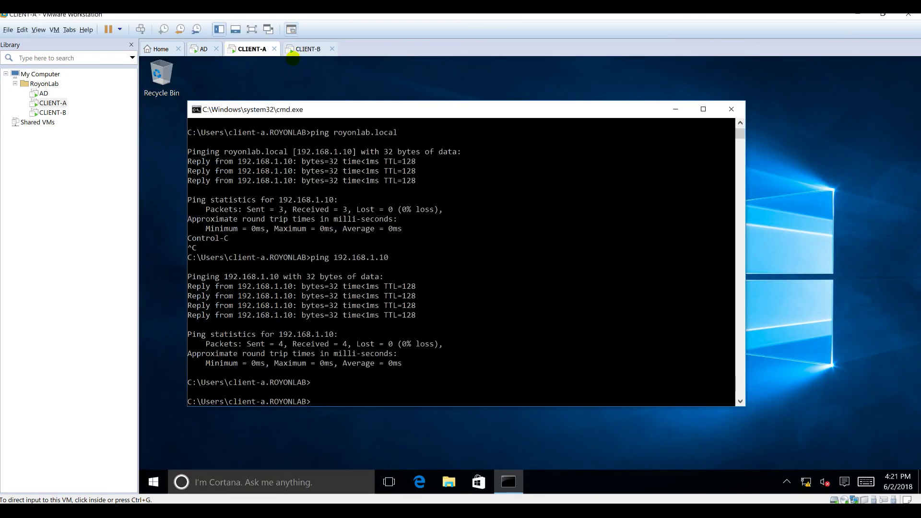
left_click(300, 48)
left_click(528, 272)
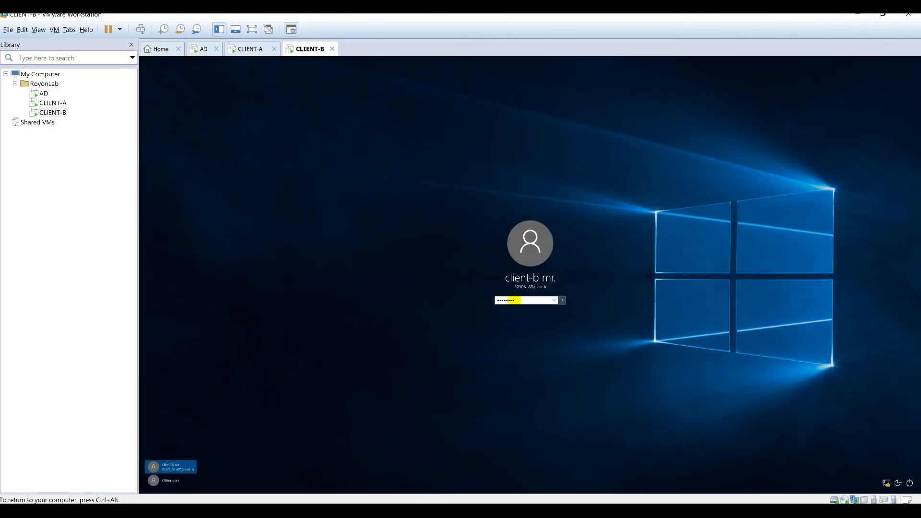
- Submit the ROYONLAB domain password on CLIENT-B, then return to CLIENT-A's command prompt
key("Return")
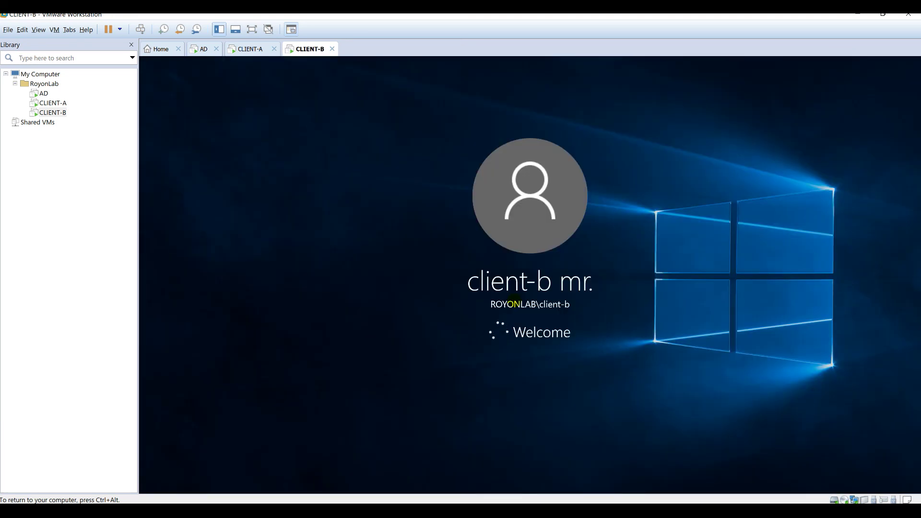
left_click(250, 48)
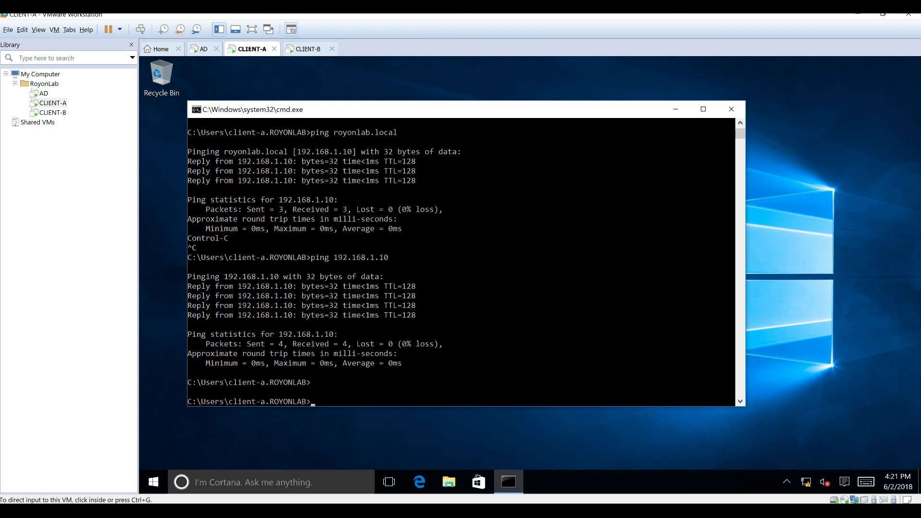
- Ping client-b.royonlab.local from CLIENT-A's command prompt
left_click(400, 344)
type("p")
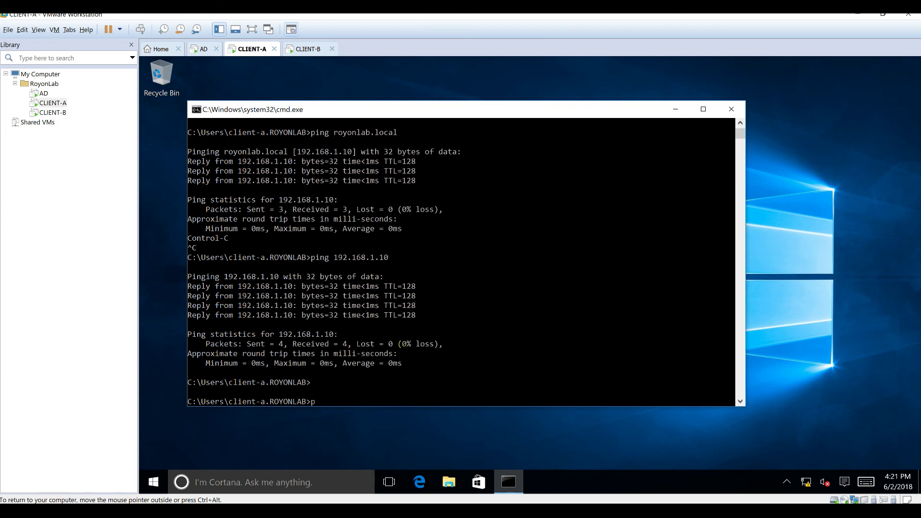
type("ing clien")
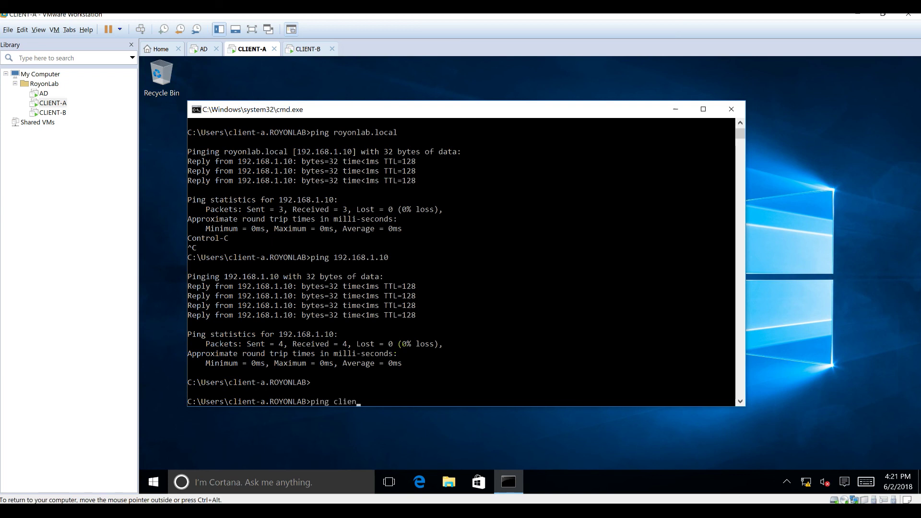
type("t-")
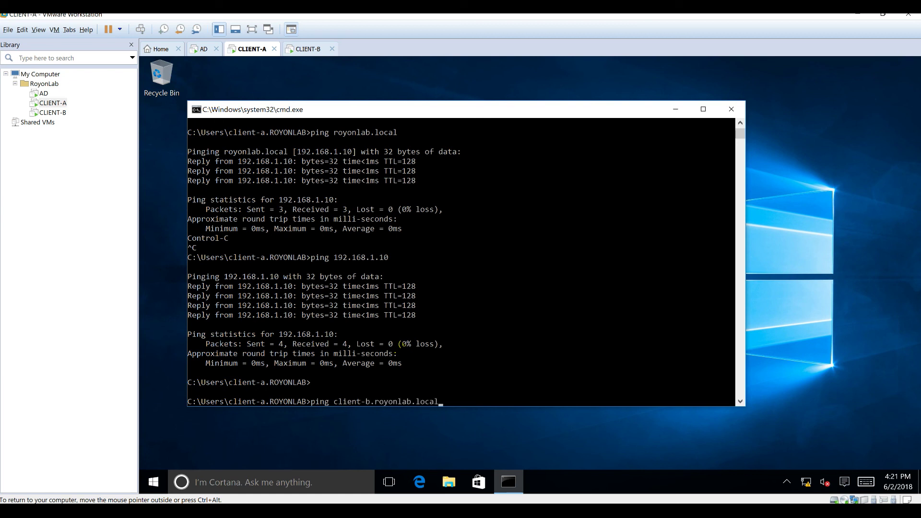
type("b.royonlab.local")
key("Return")
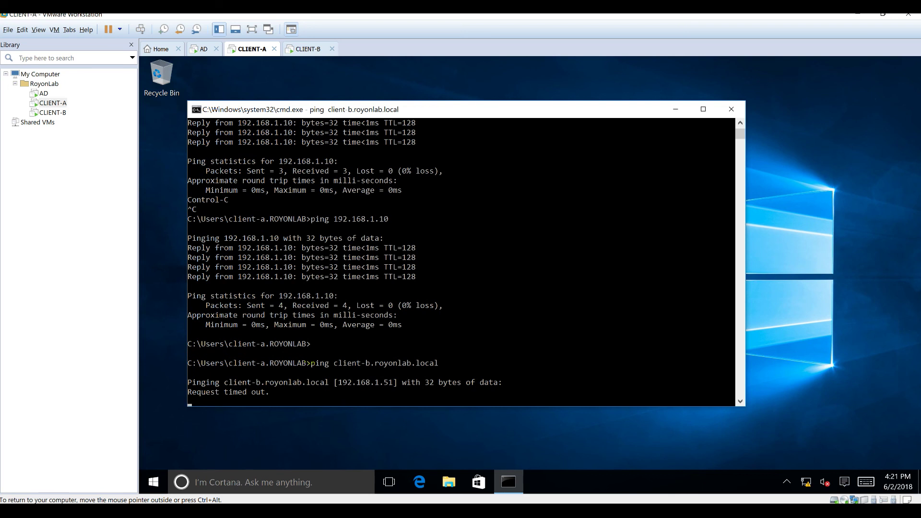
- Dismiss the Find box, stop the timed-out ping, and move to CLIENT-B
key("ctrl+f")
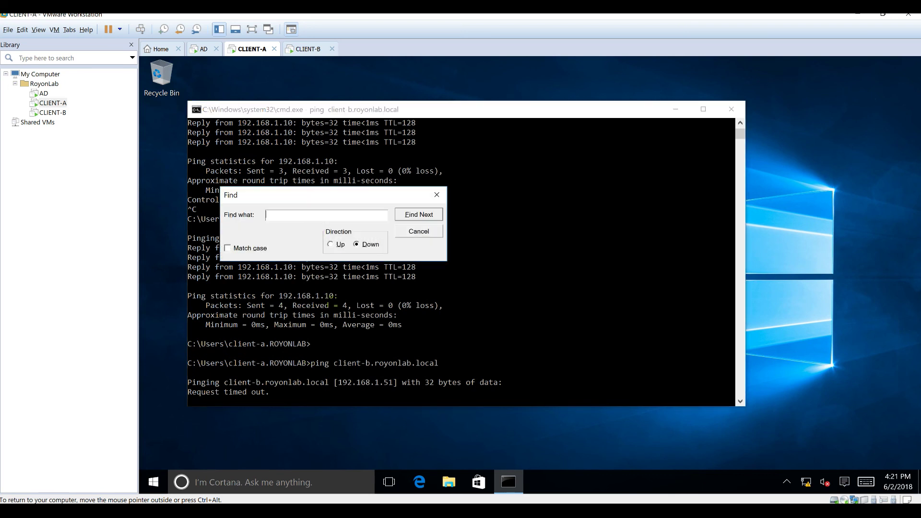
left_click(427, 233)
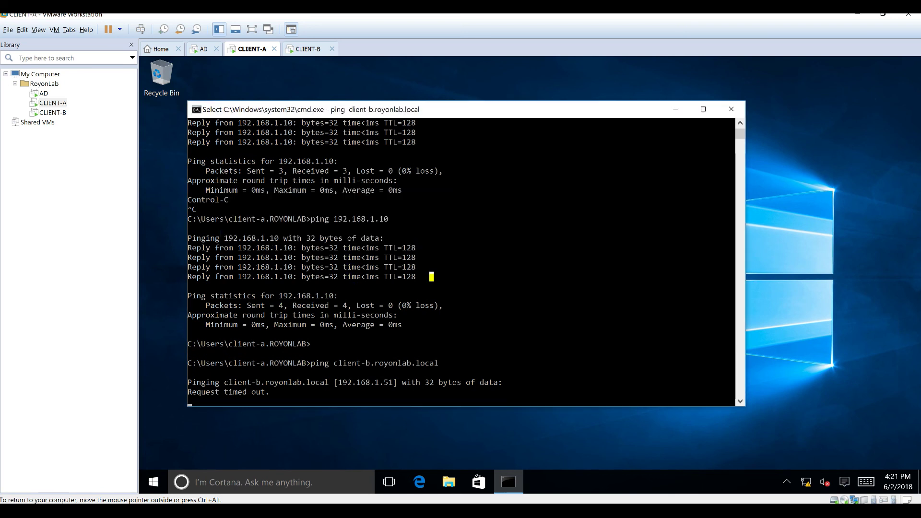
key("ctrl+c")
key("ctrl+x")
key("ctrl+x")
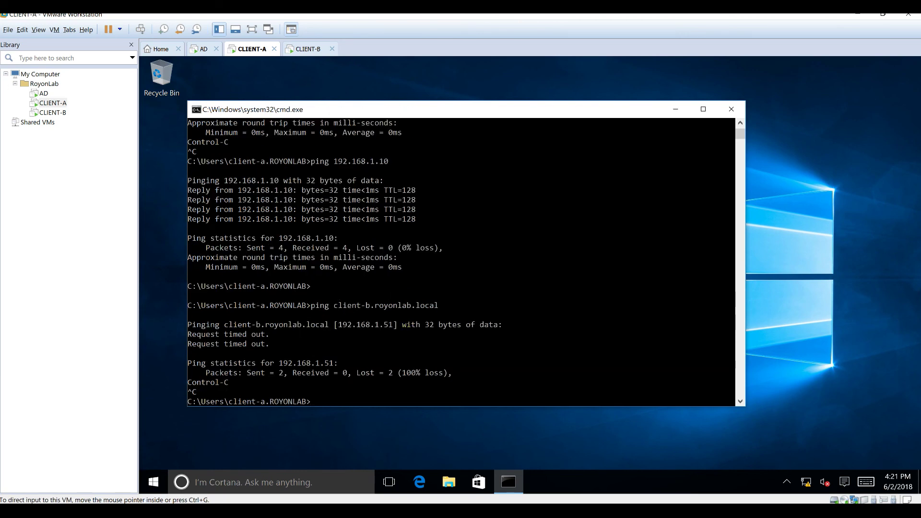
left_click(295, 48)
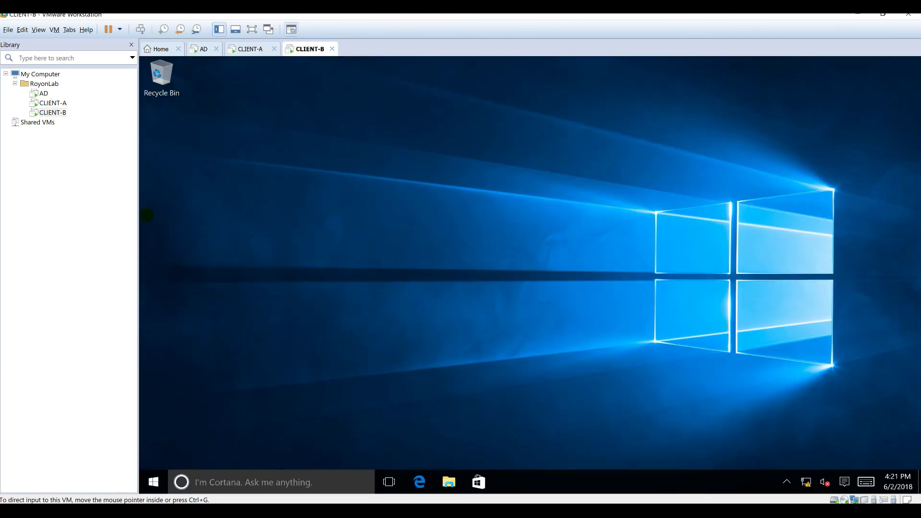
- Search CLIENT-B's Start menu for 'control' and open Control Panel
key("super")
left_click(629, 304)
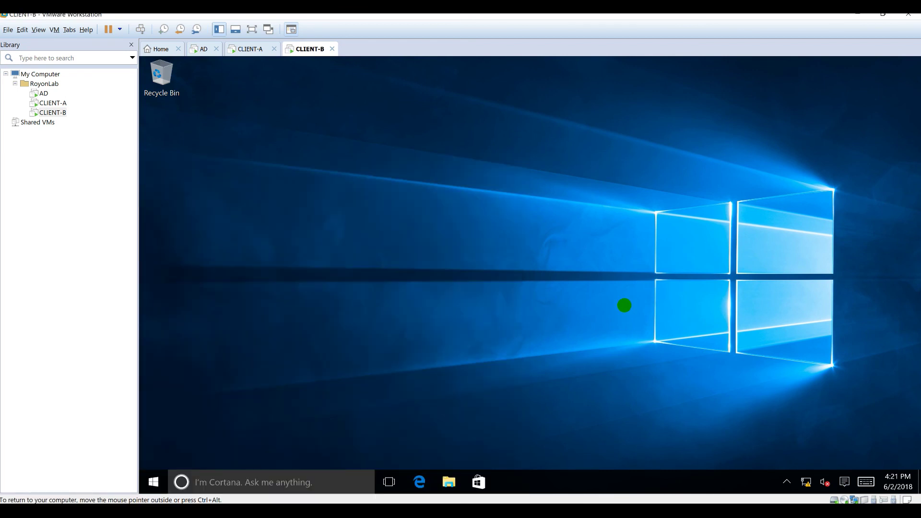
key("super")
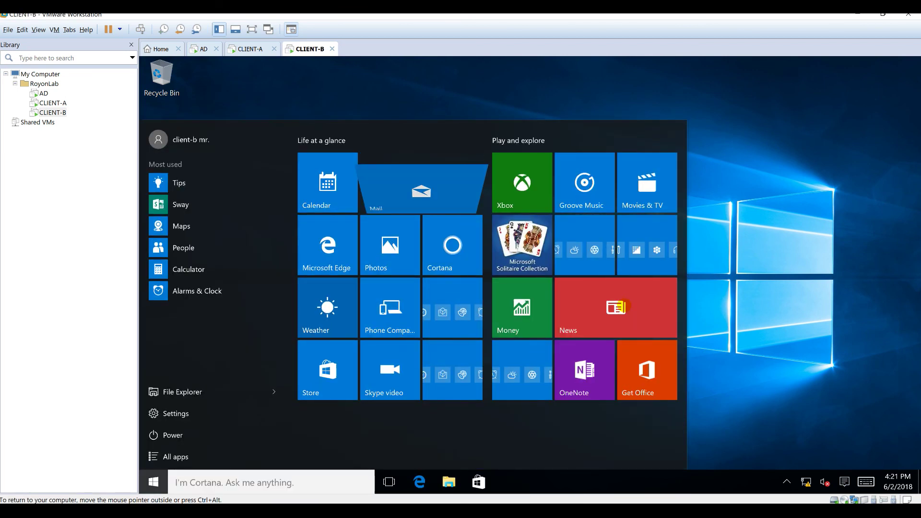
type("di")
key("BackSpace")
key("BackSpace")
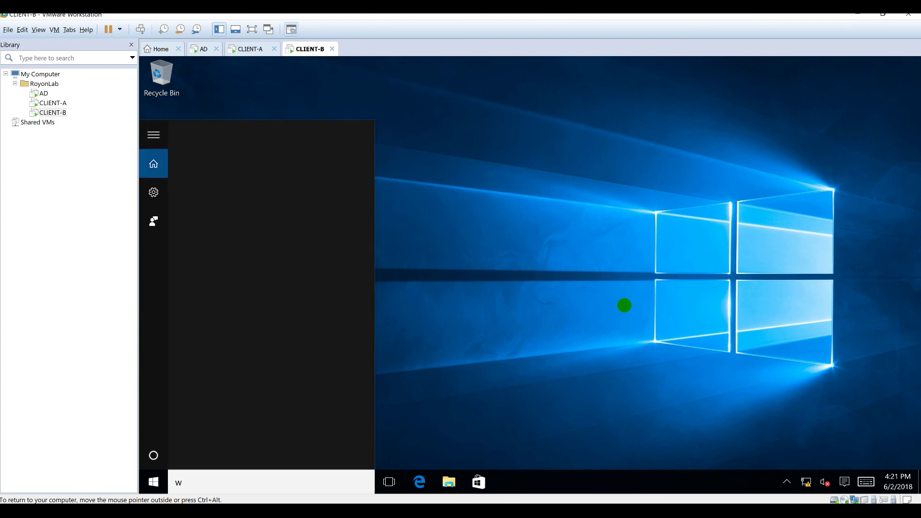
type("windows fire")
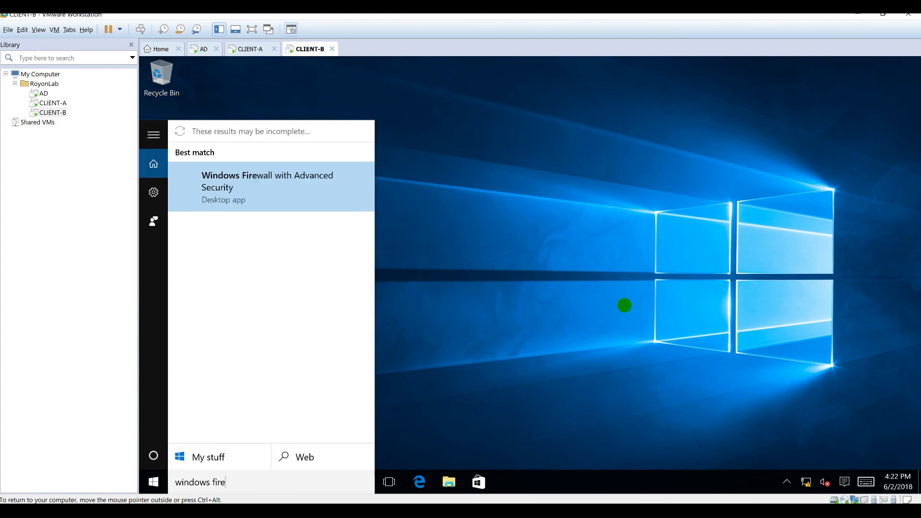
key("BackSpace")
key("BackSpace")
key("BackSpace")
key("BackSpace")
key("BackSpace")
key("BackSpace")
key("BackSpace")
key("BackSpace")
key("BackSpace")
key("BackSpace")
key("BackSpace")
key("BackSpace")
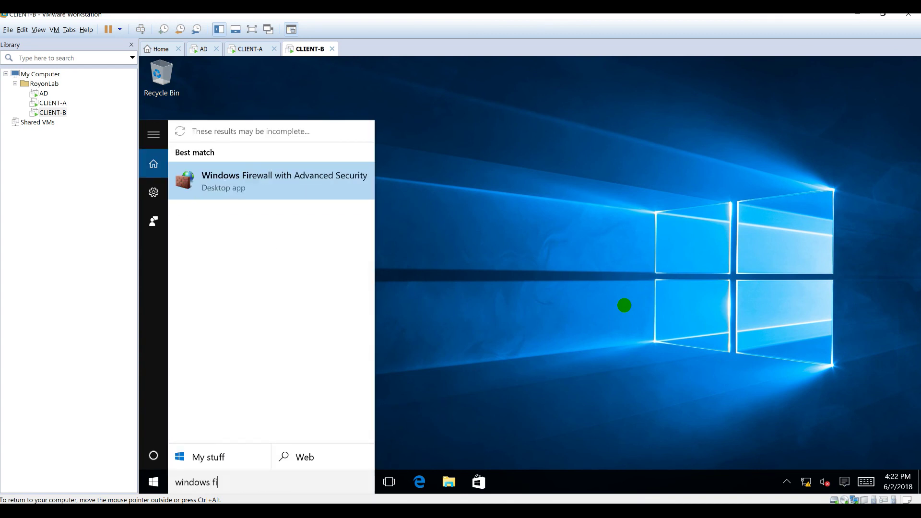
type("contron")
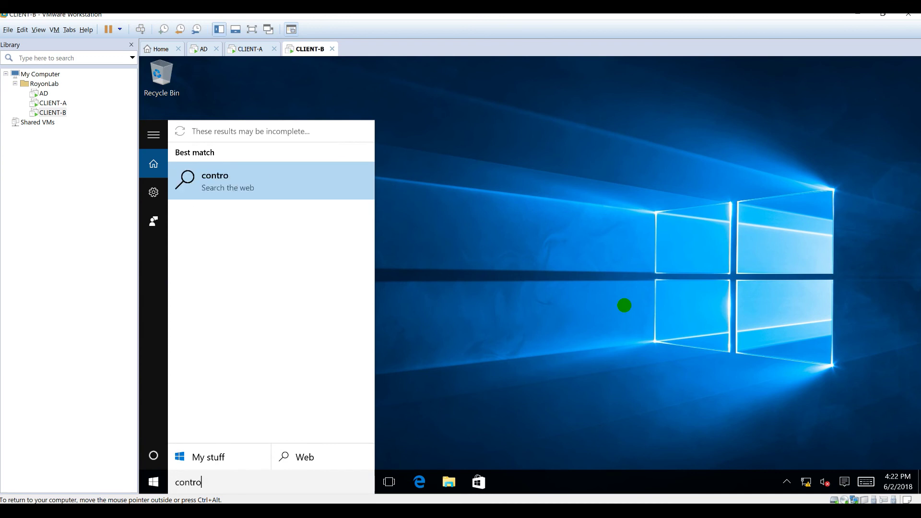
key("BackSpace")
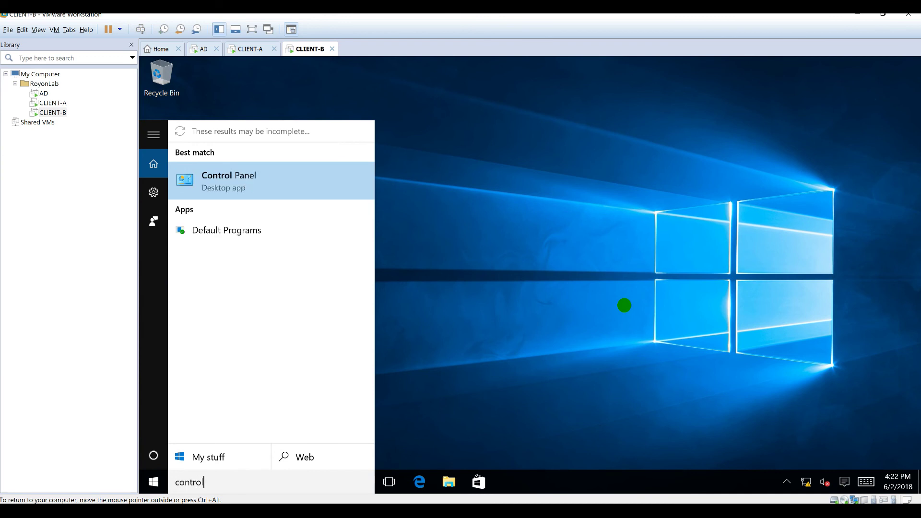
type("ol")
key("Return")
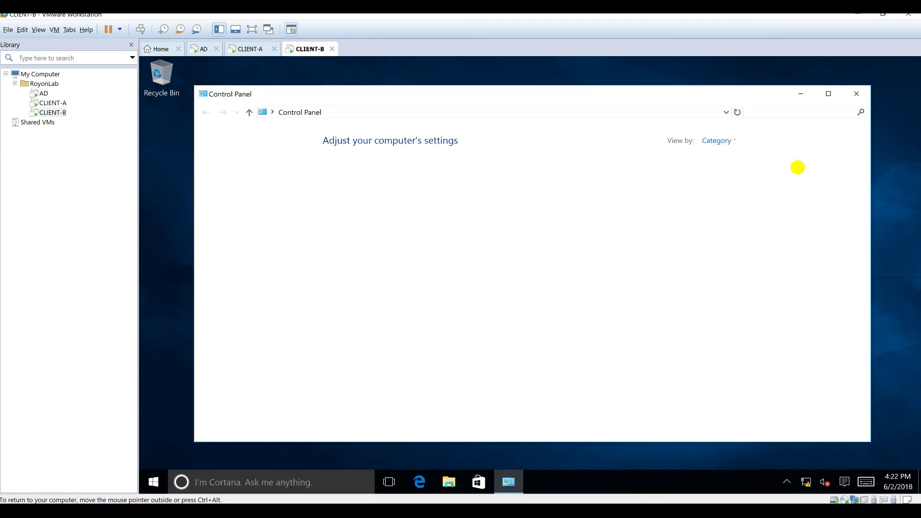
- List Control Panel items as Small icons and open Windows Firewall
left_click(709, 140)
left_click(722, 177)
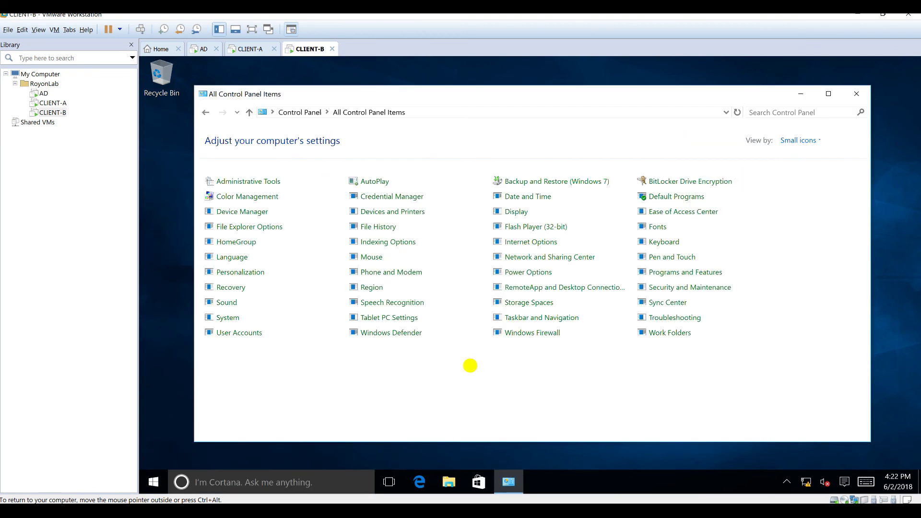
left_click(521, 332)
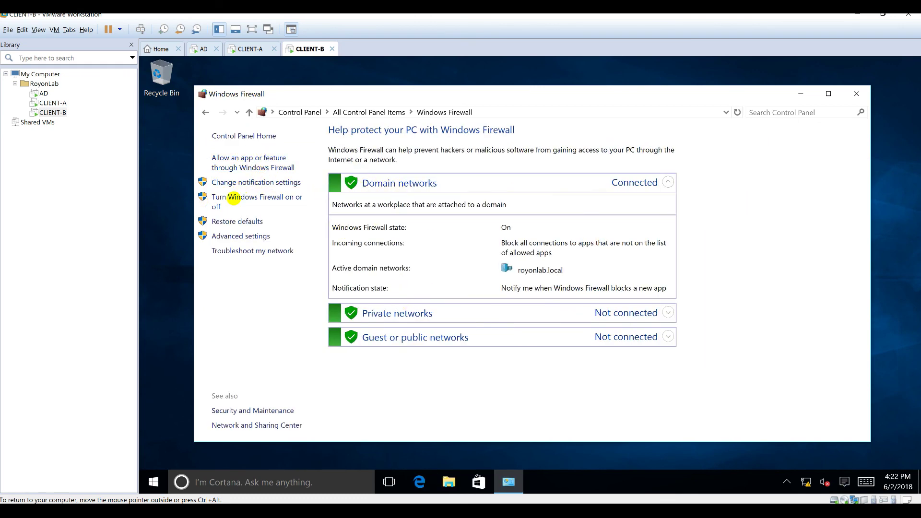
- Turn off CLIENT-B's firewall for domain networks after entering the admin password
left_click(238, 197)
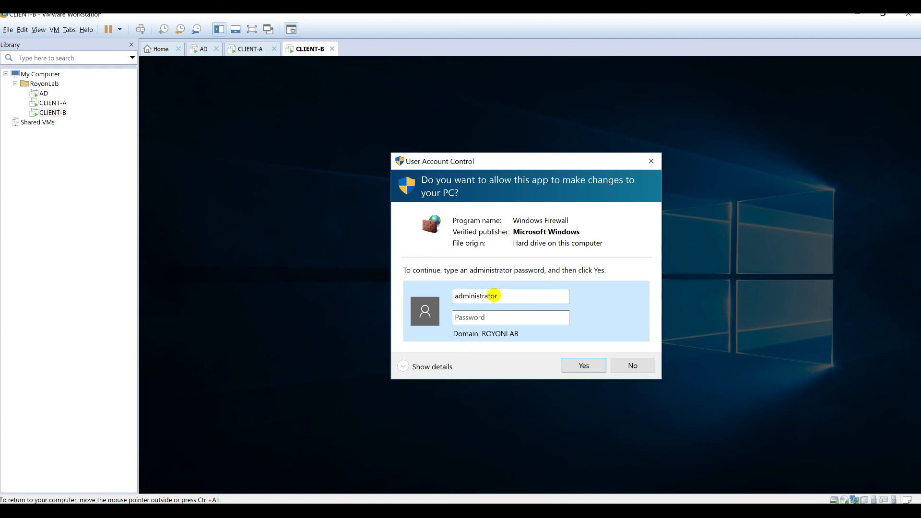
type("•••")
key("Return")
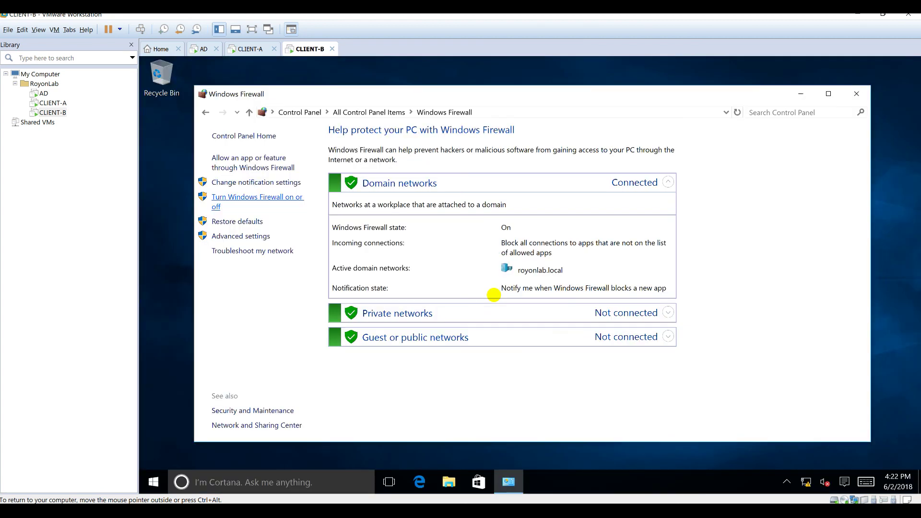
left_click(408, 225)
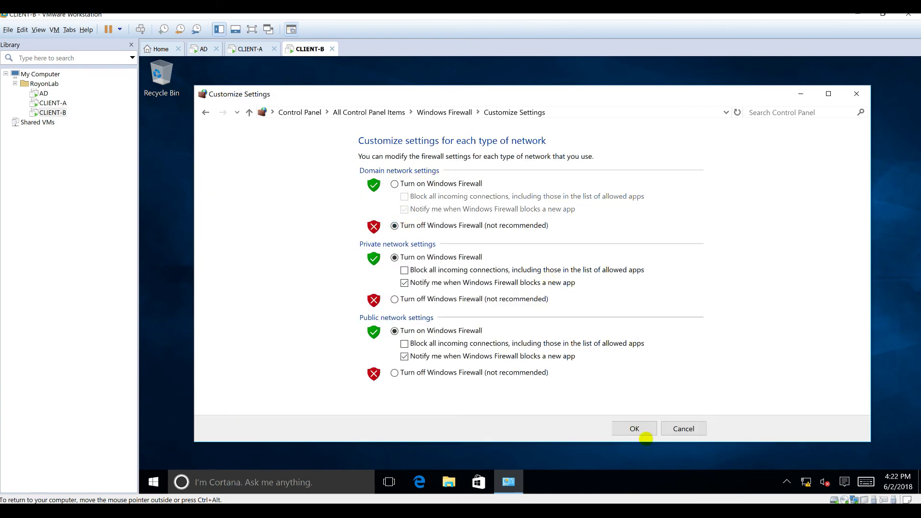
left_click(636, 428)
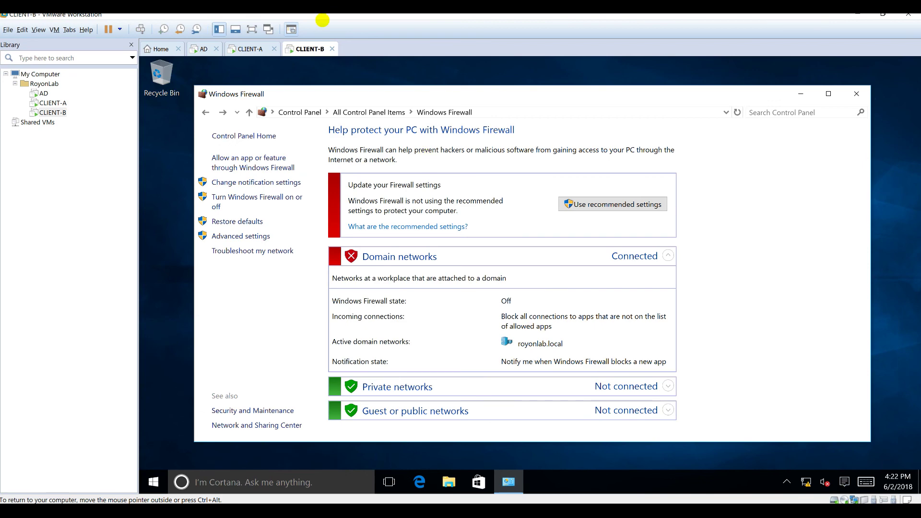
left_click(246, 48)
- Rerun the ping to client-b.royonlab.local on CLIENT-A, now getting replies
key("Up")
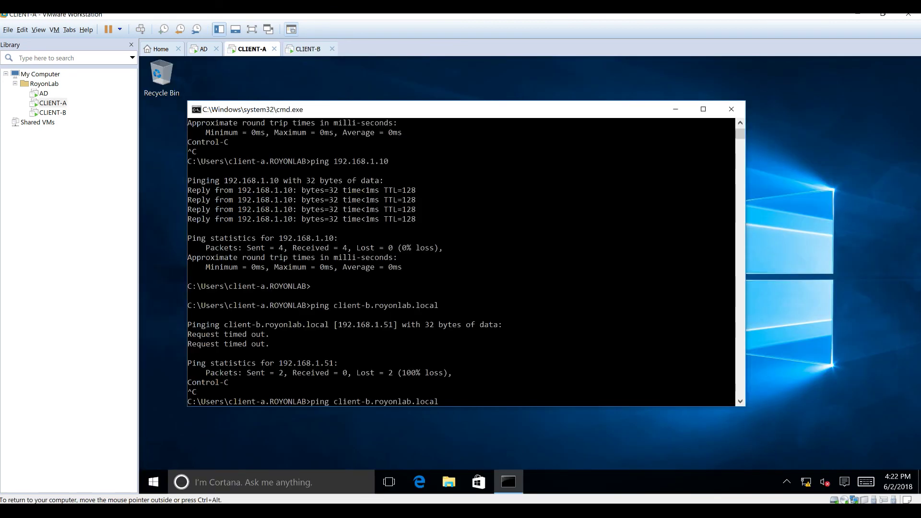
key("Return")
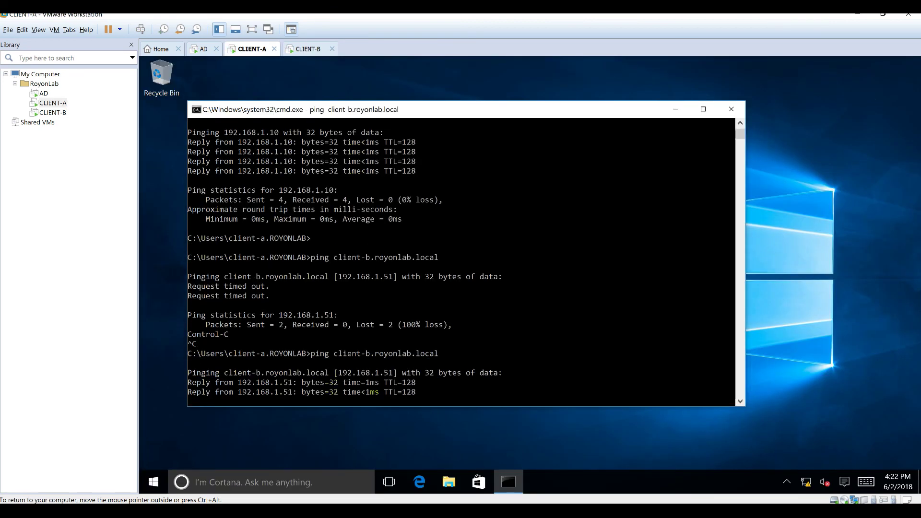
key("ctrl+c")
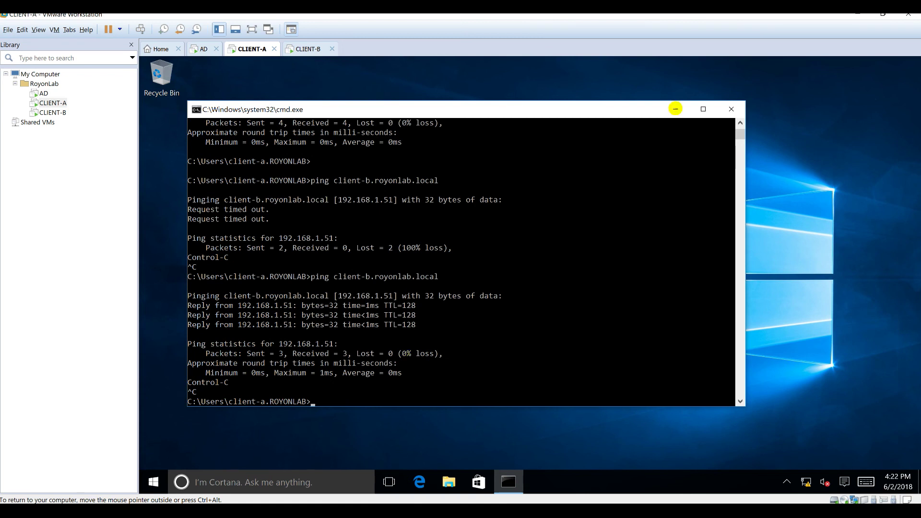
- Minimize the command prompt and open File Explorer
left_click(676, 109)
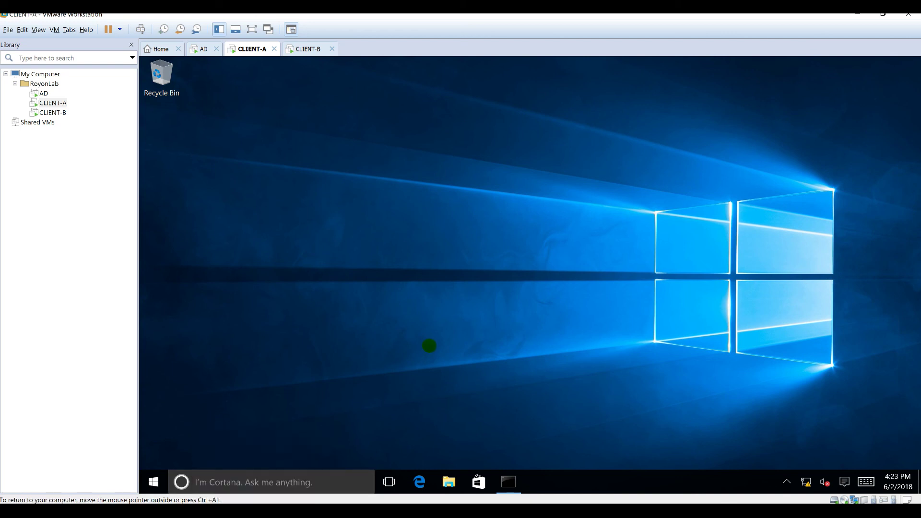
key("super+r")
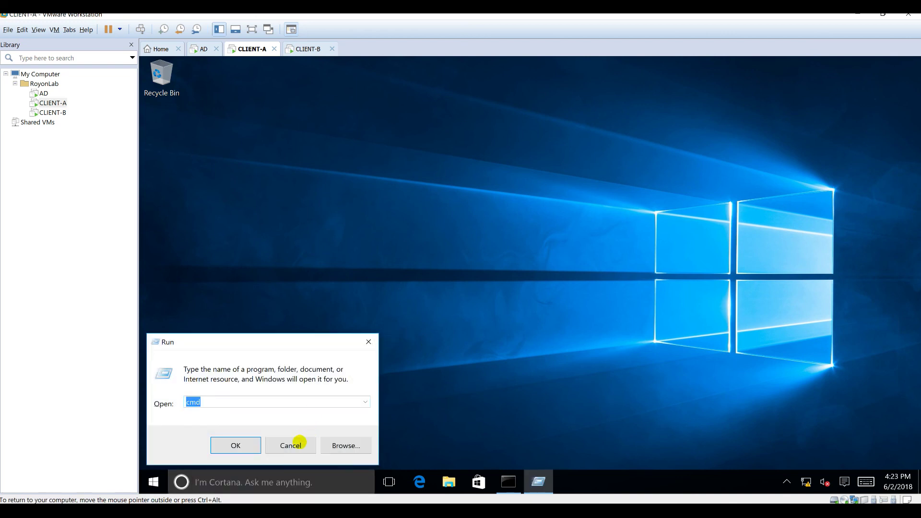
left_click(292, 444)
key("super")
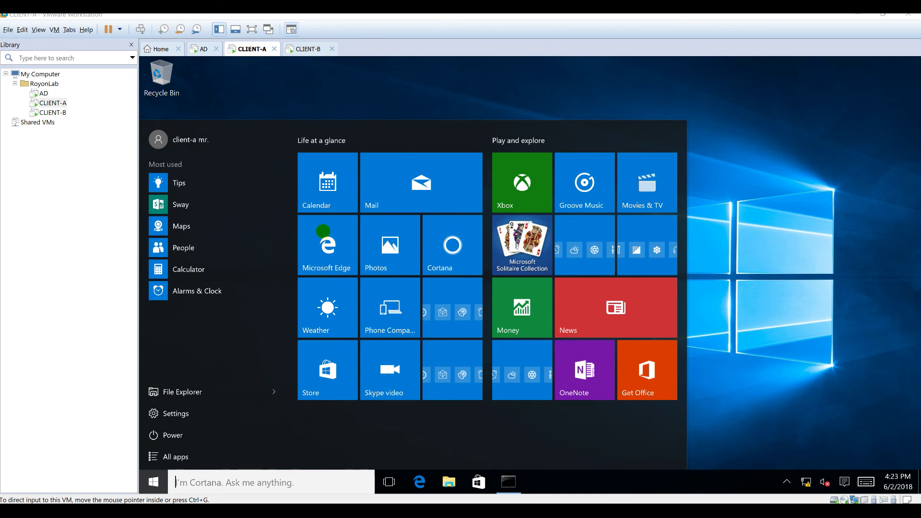
key("super+e")
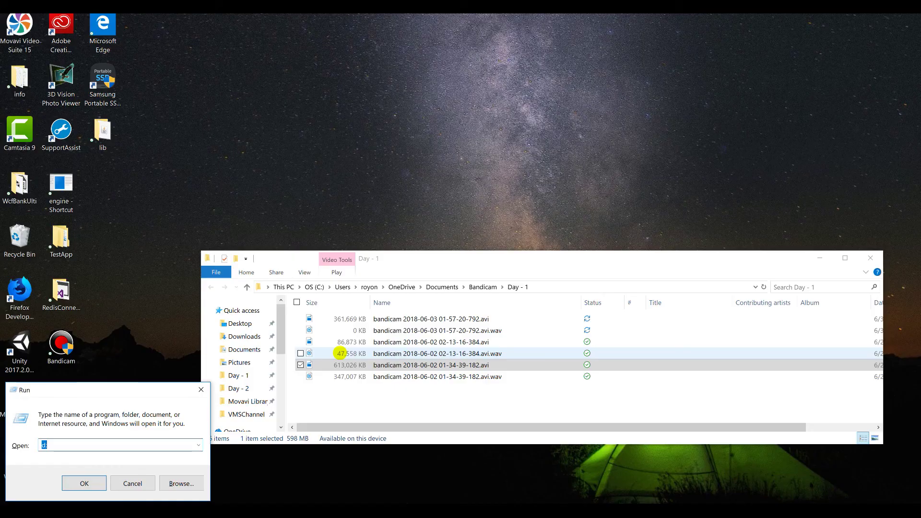
- Open Documents\VMSChannel\VMSCenario.png from the C: drive and maximize it in Photos
type("c:")
key("Return")
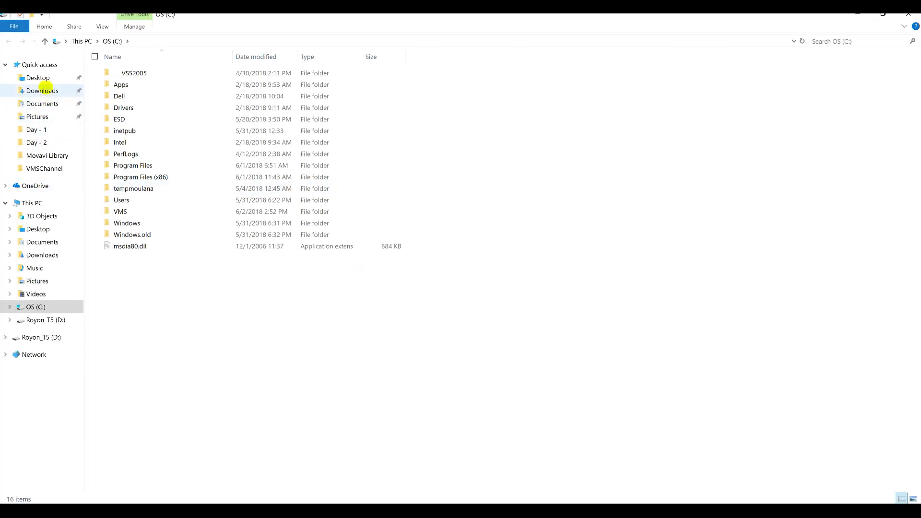
left_click(43, 104)
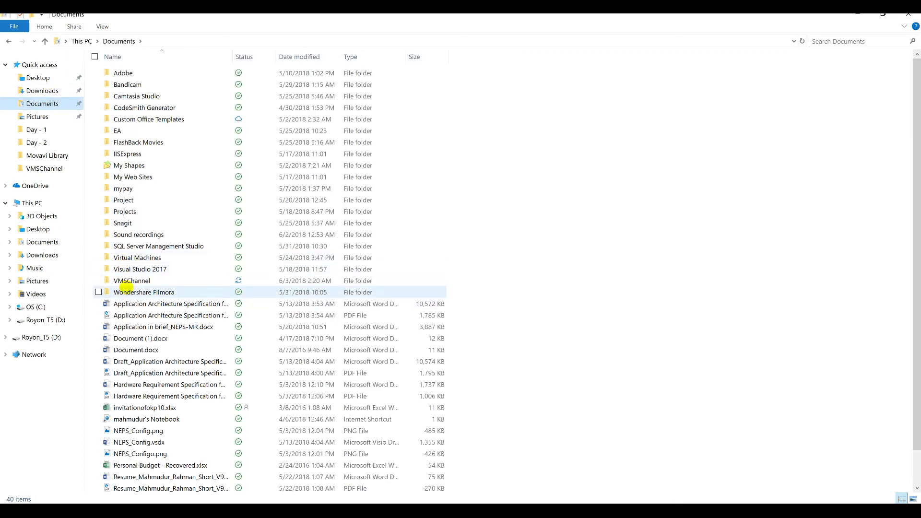
double_click(131, 281)
double_click(139, 177)
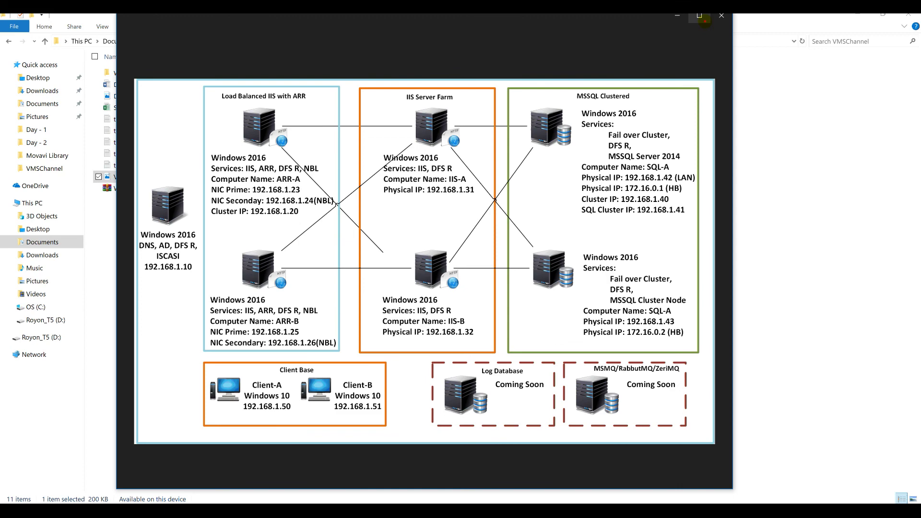
left_click(699, 16)
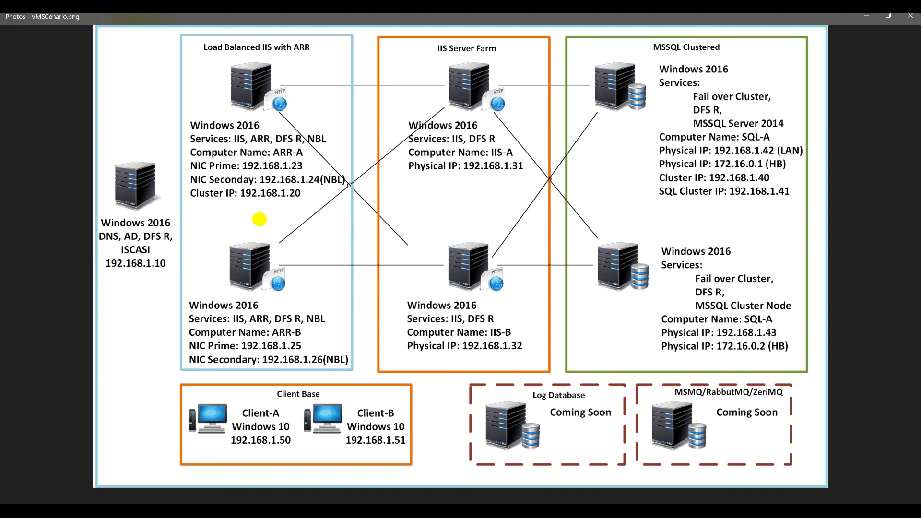
key("alt+Tab")
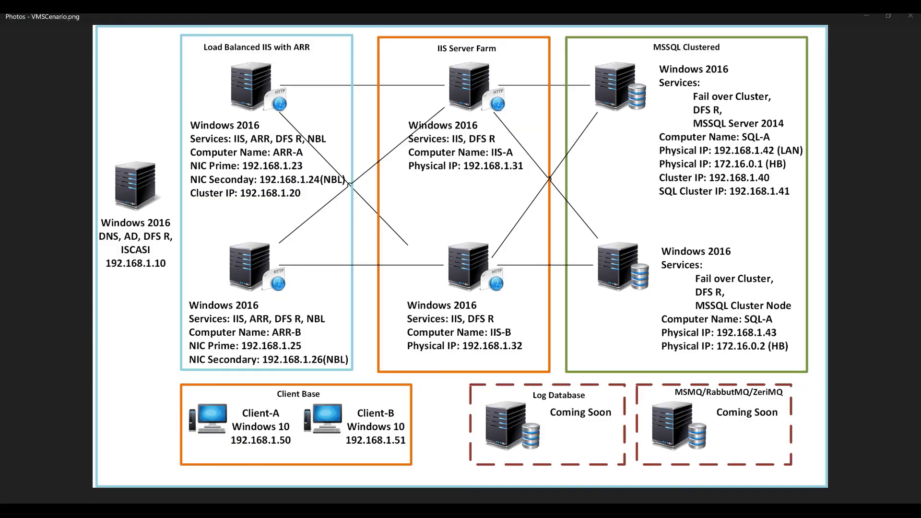
- Scroll down through the Tasks sheet of Scenarios.xlsx
left_click(190, 416)
scroll(372, 417, "down", 8)
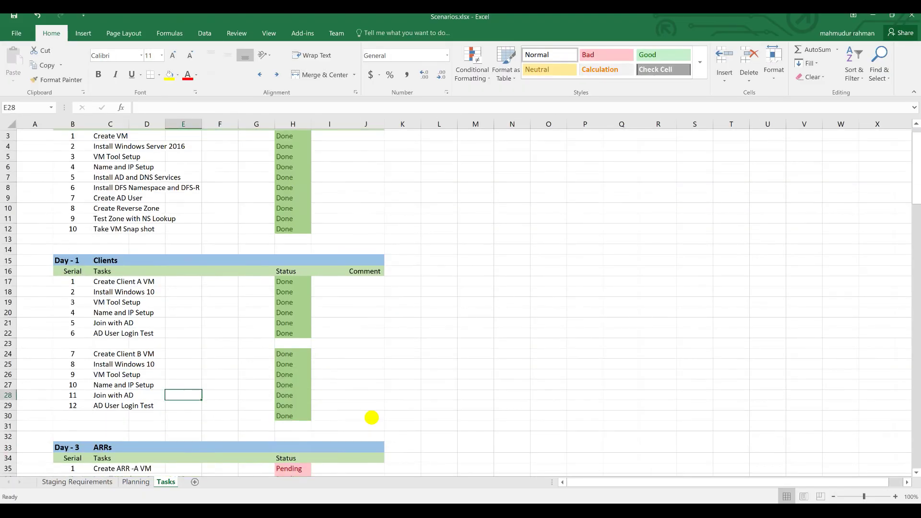
scroll(372, 418, "down", 2)
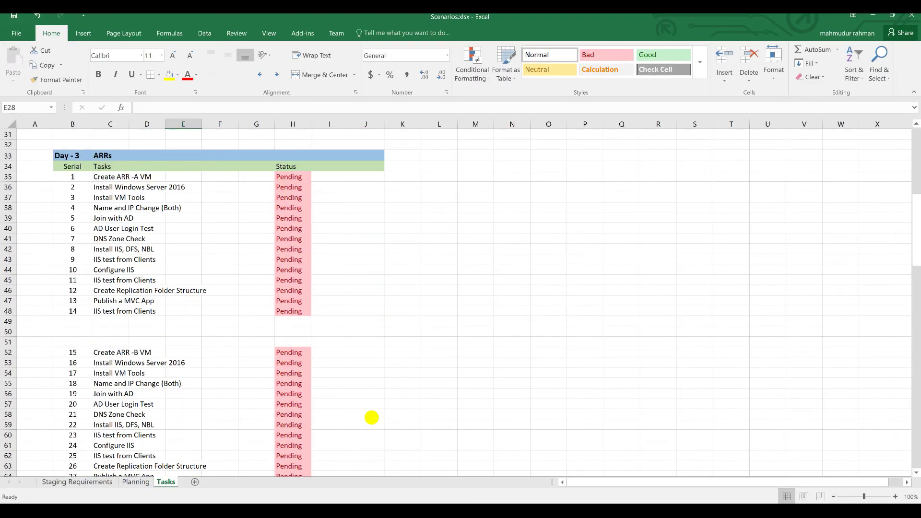
scroll(372, 417, "down", 1)
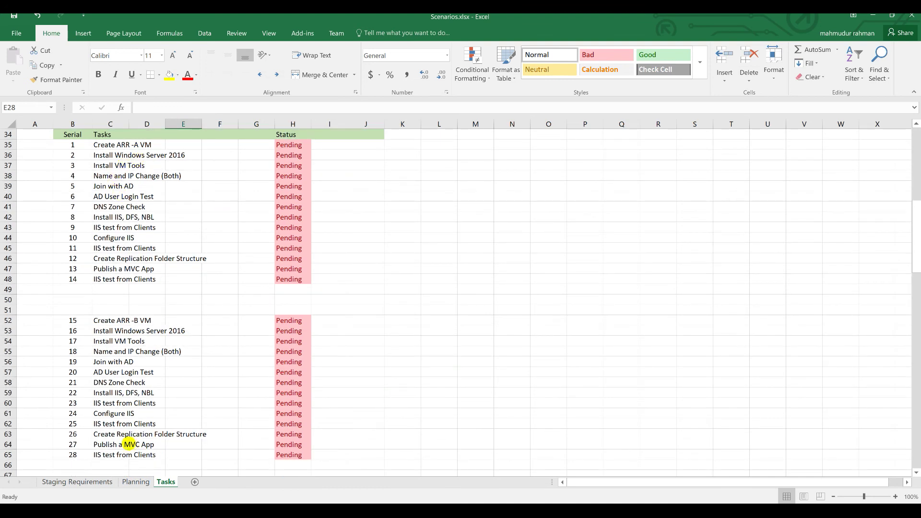
- On Staging Requirements, widen column G to show 'URL Rewriter' fully, then minimize Excel
left_click(85, 482)
left_click(245, 300)
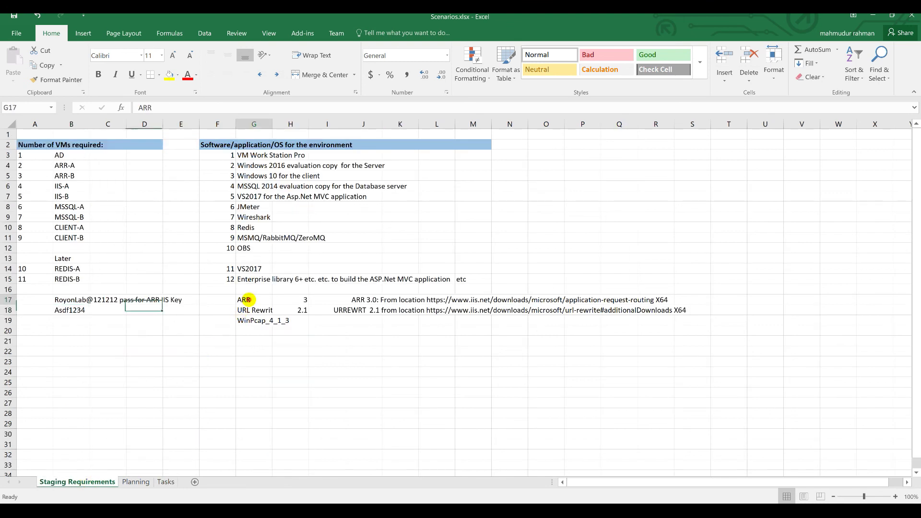
left_click(257, 310)
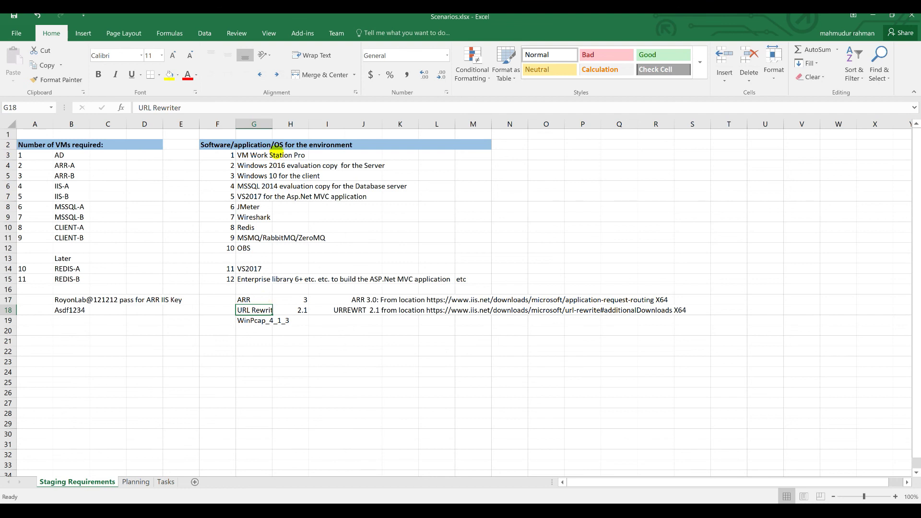
left_click_drag(271, 124, 283, 125)
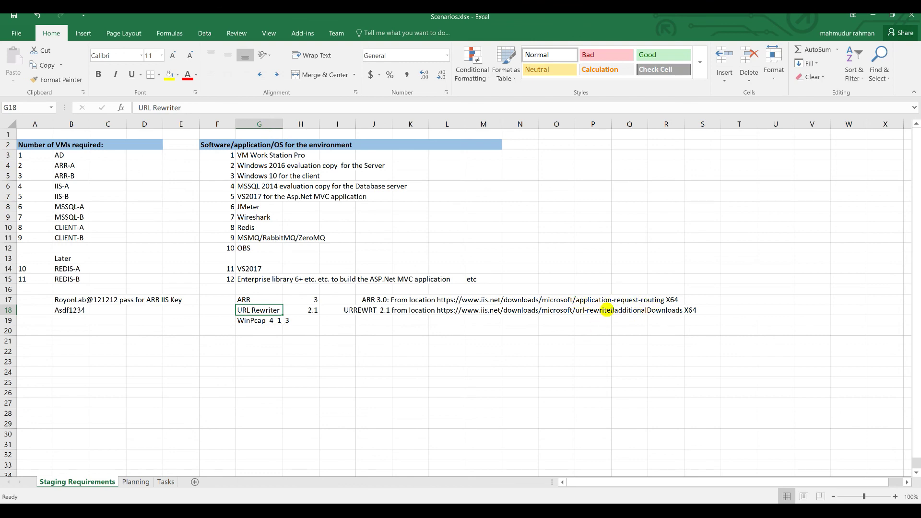
left_click(873, 16)
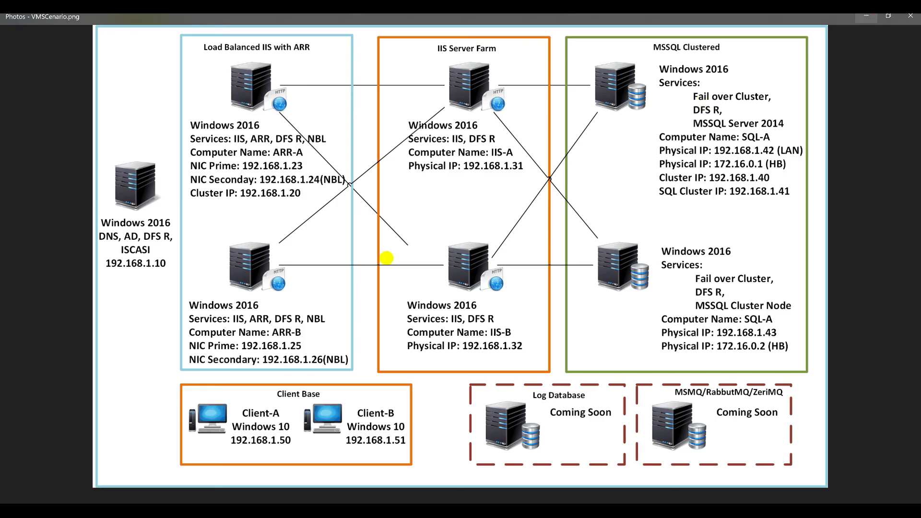